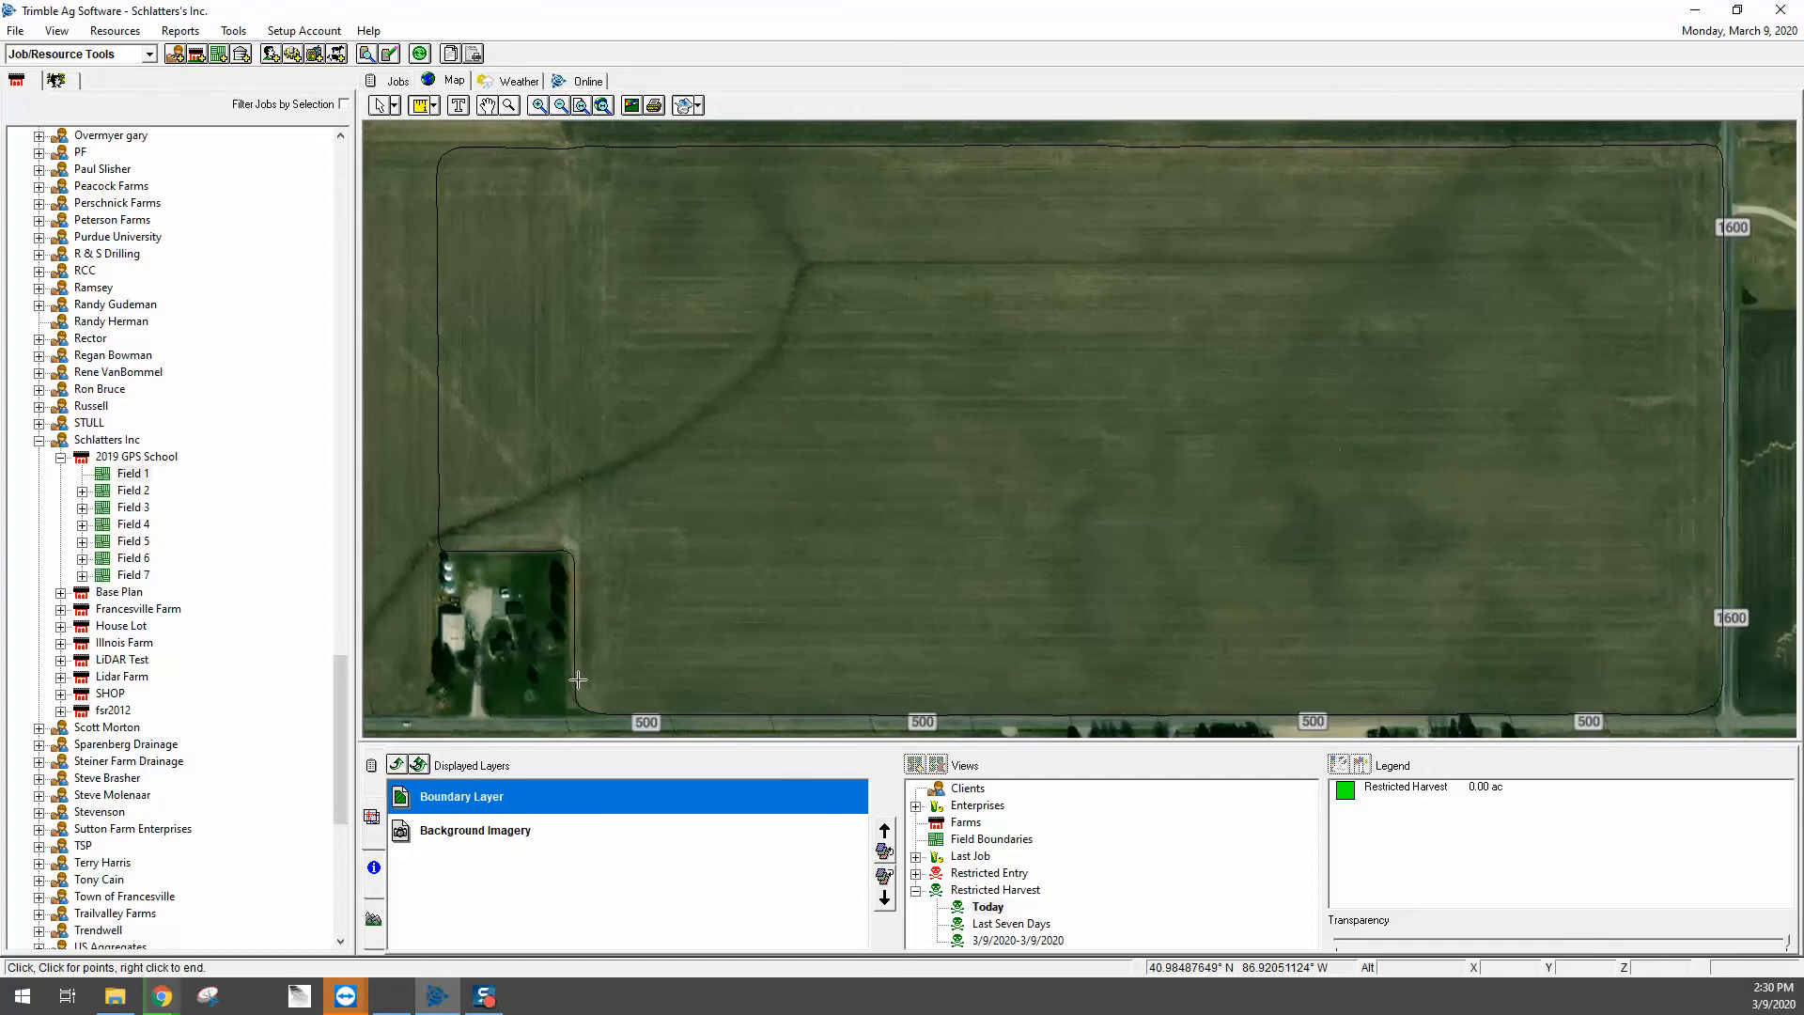
Step: Measure the field's width along its south side, from the boundary beside the house lot to the east boundary
scroll(583, 655, up, 5)
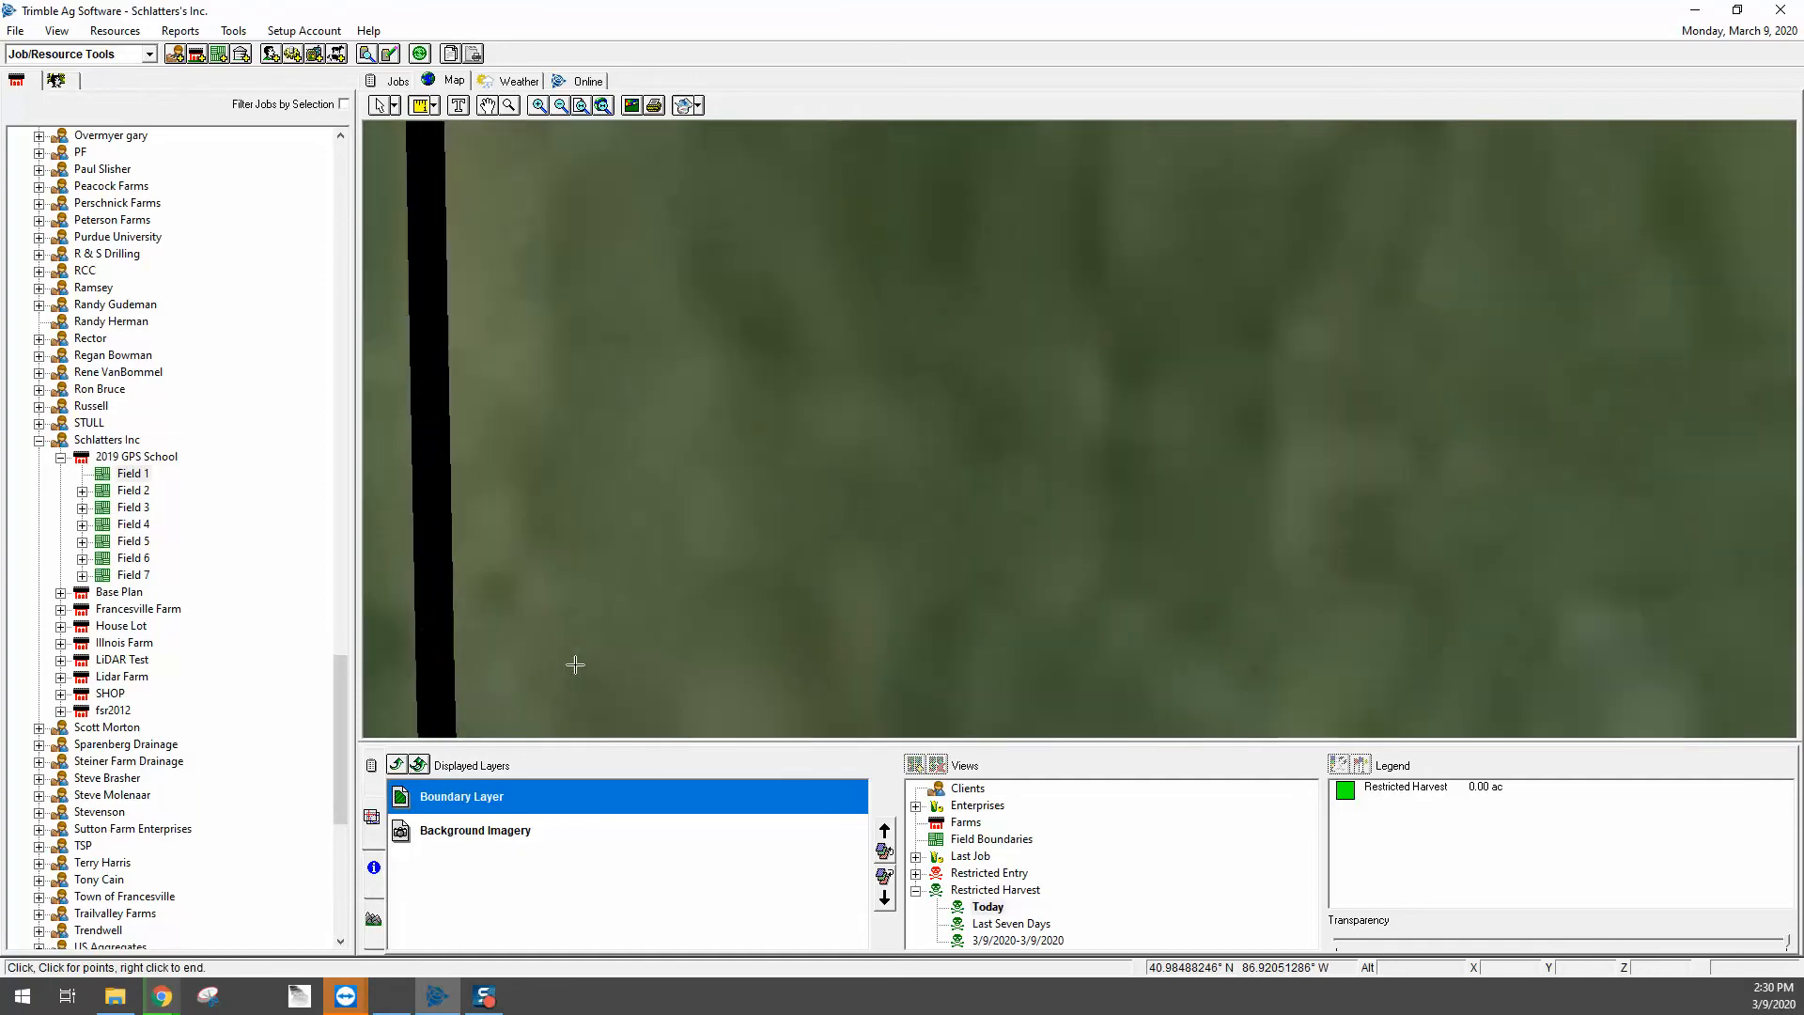
click(431, 497)
scroll(538, 423, down, 4)
scroll(1111, 419, down, 2)
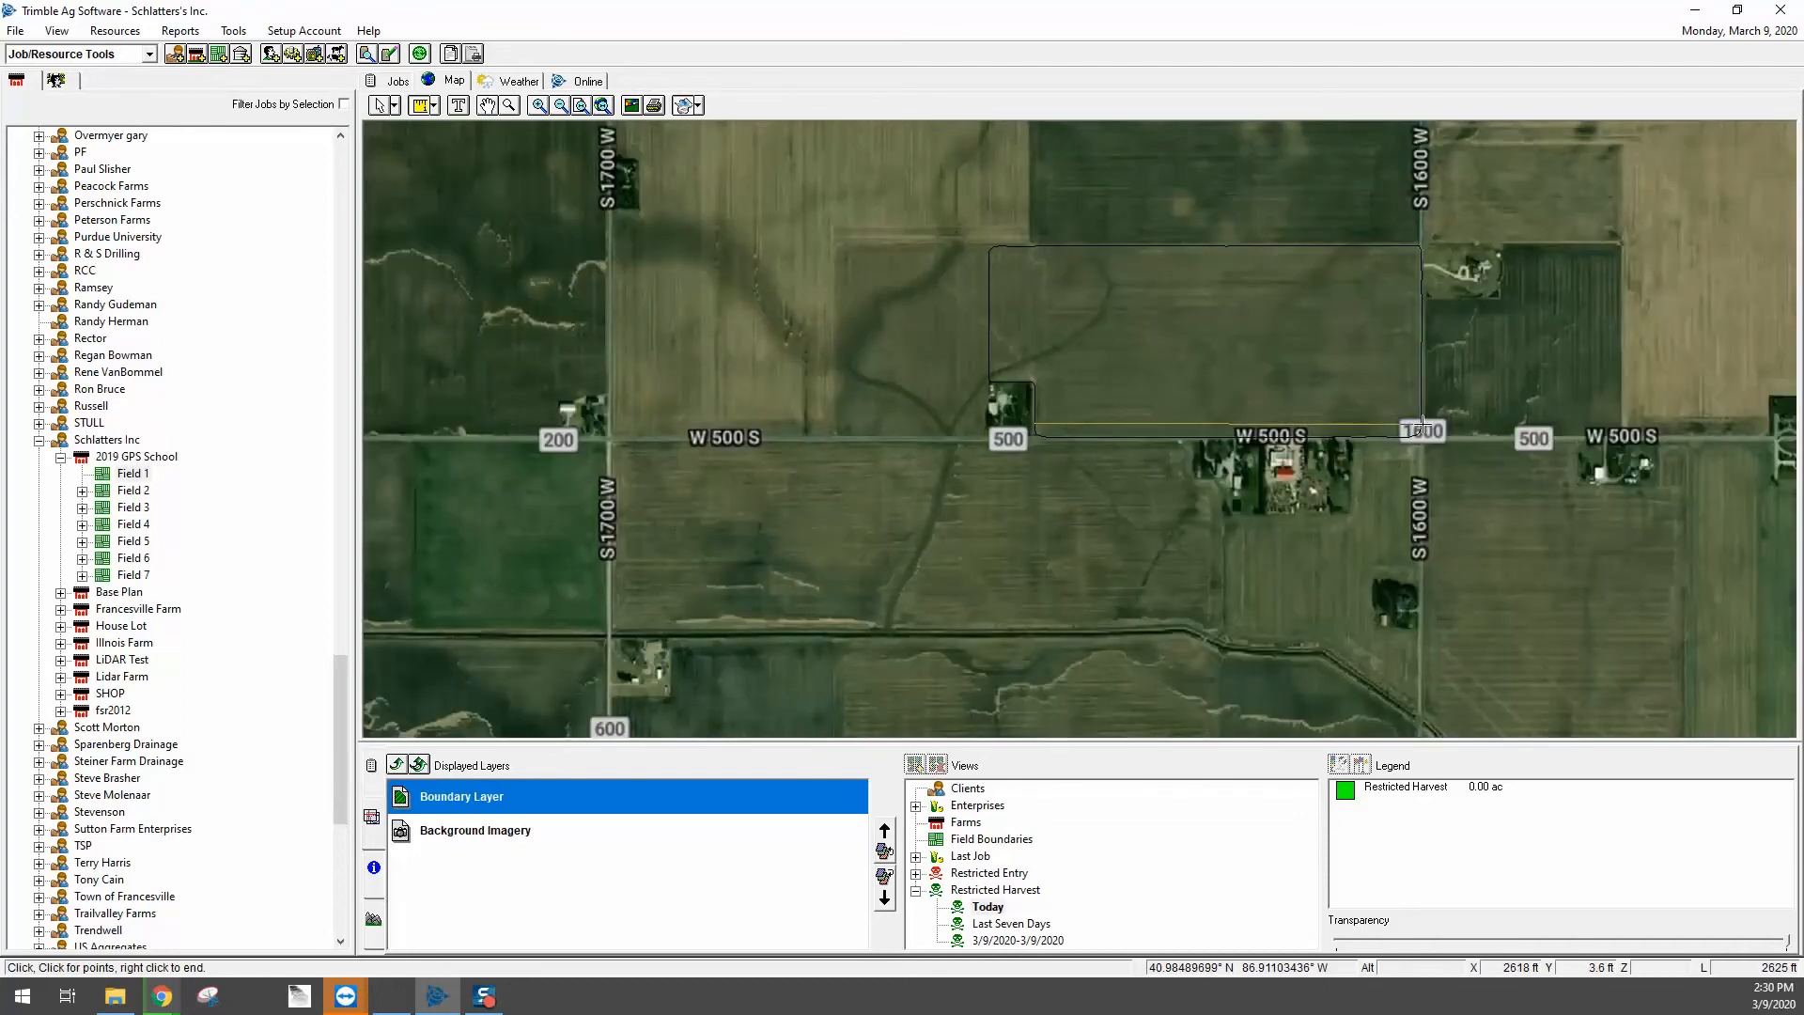
scroll(1423, 420, up, 2)
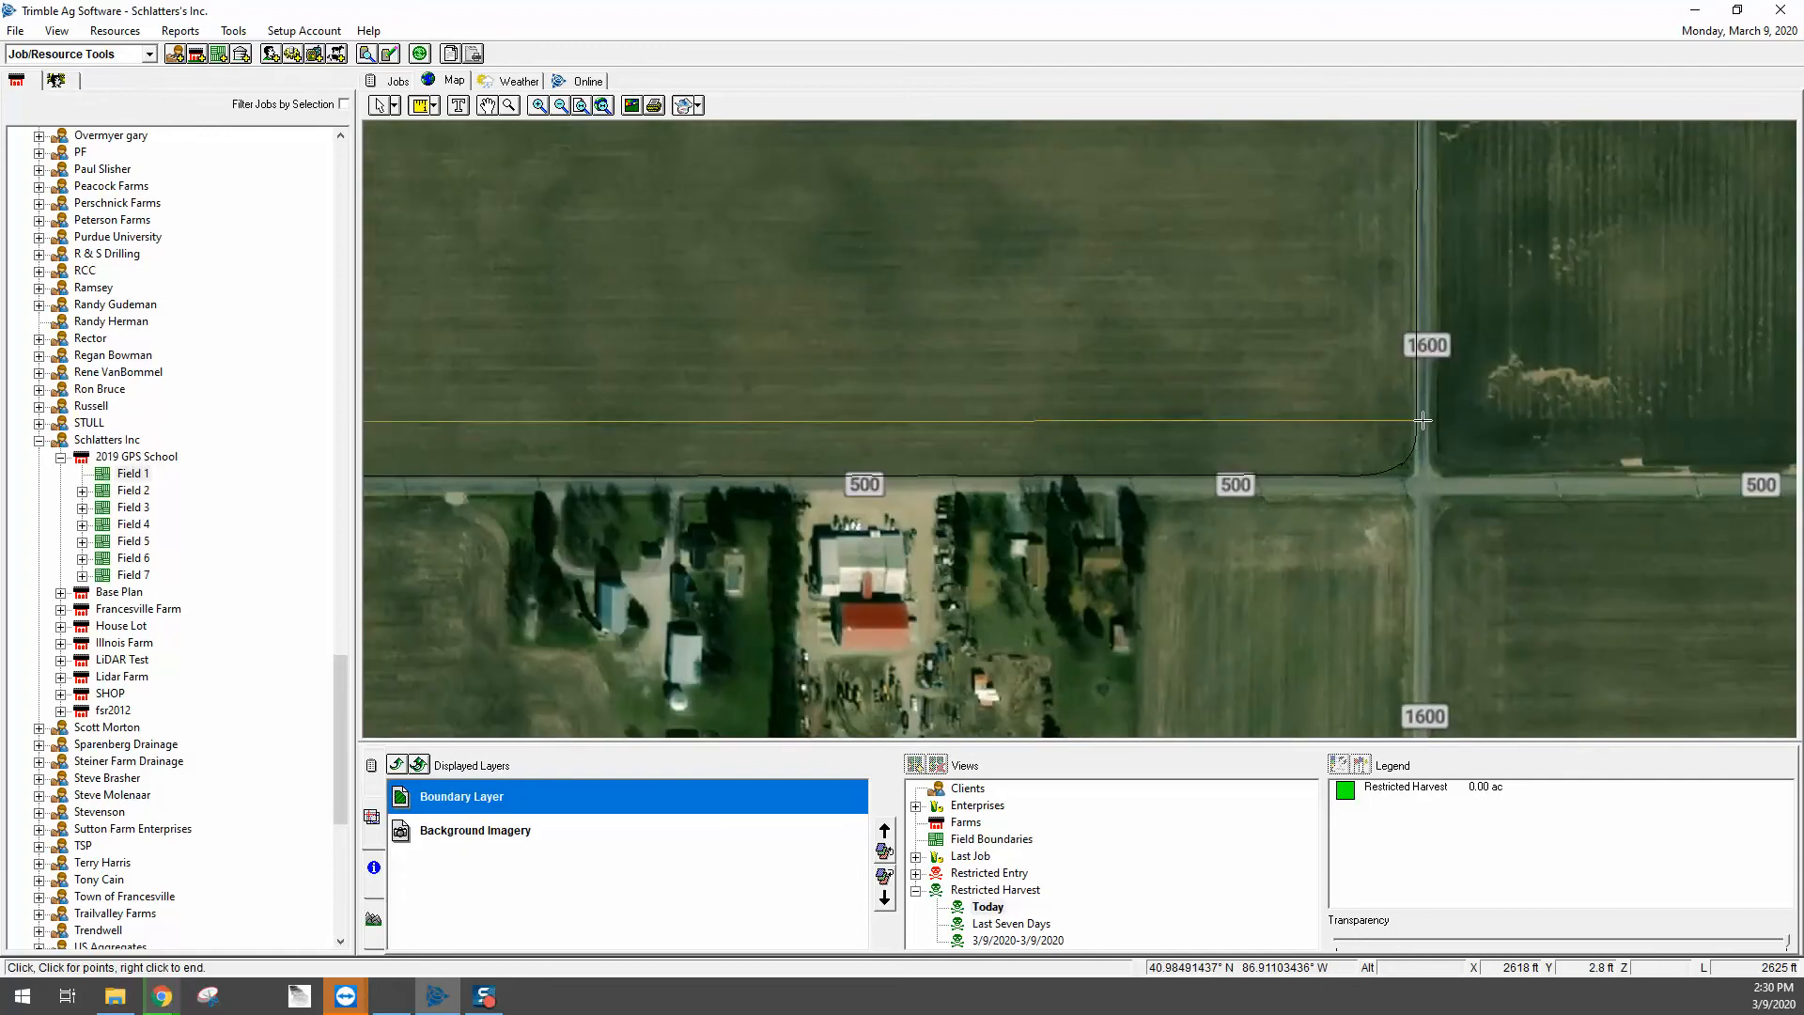
scroll(1423, 420, up, 3)
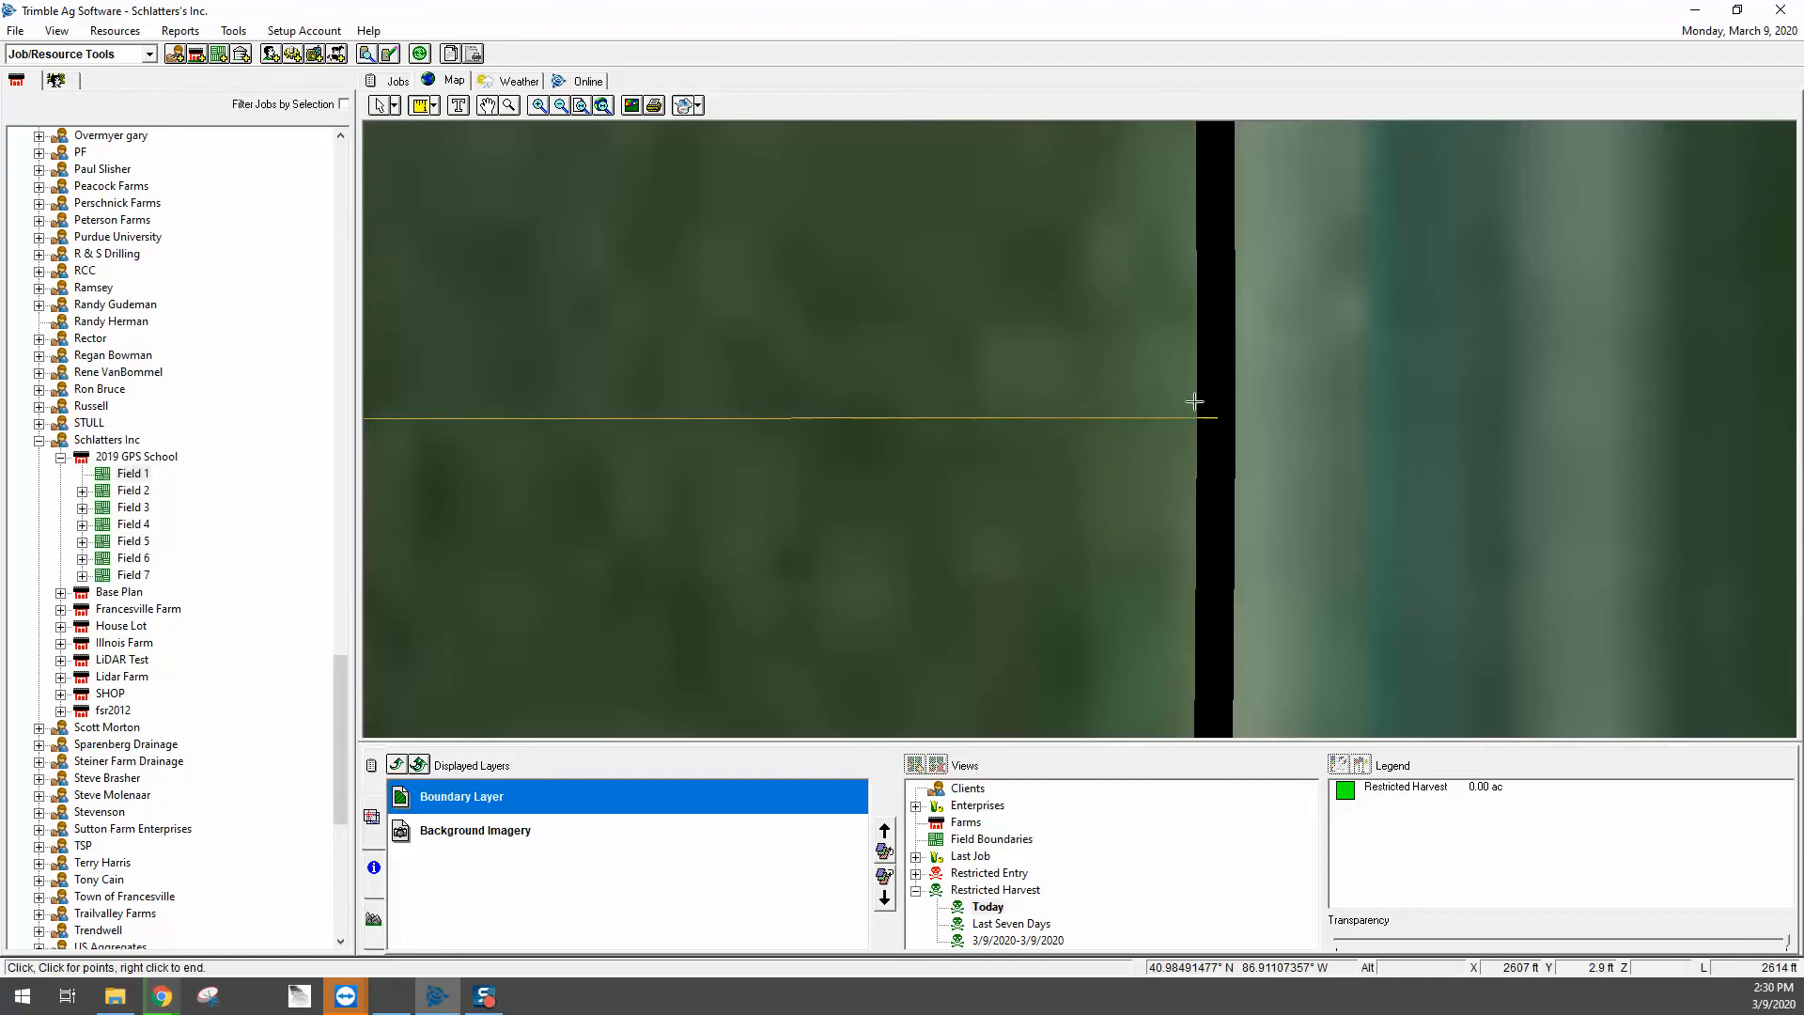
right_click(1004, 323)
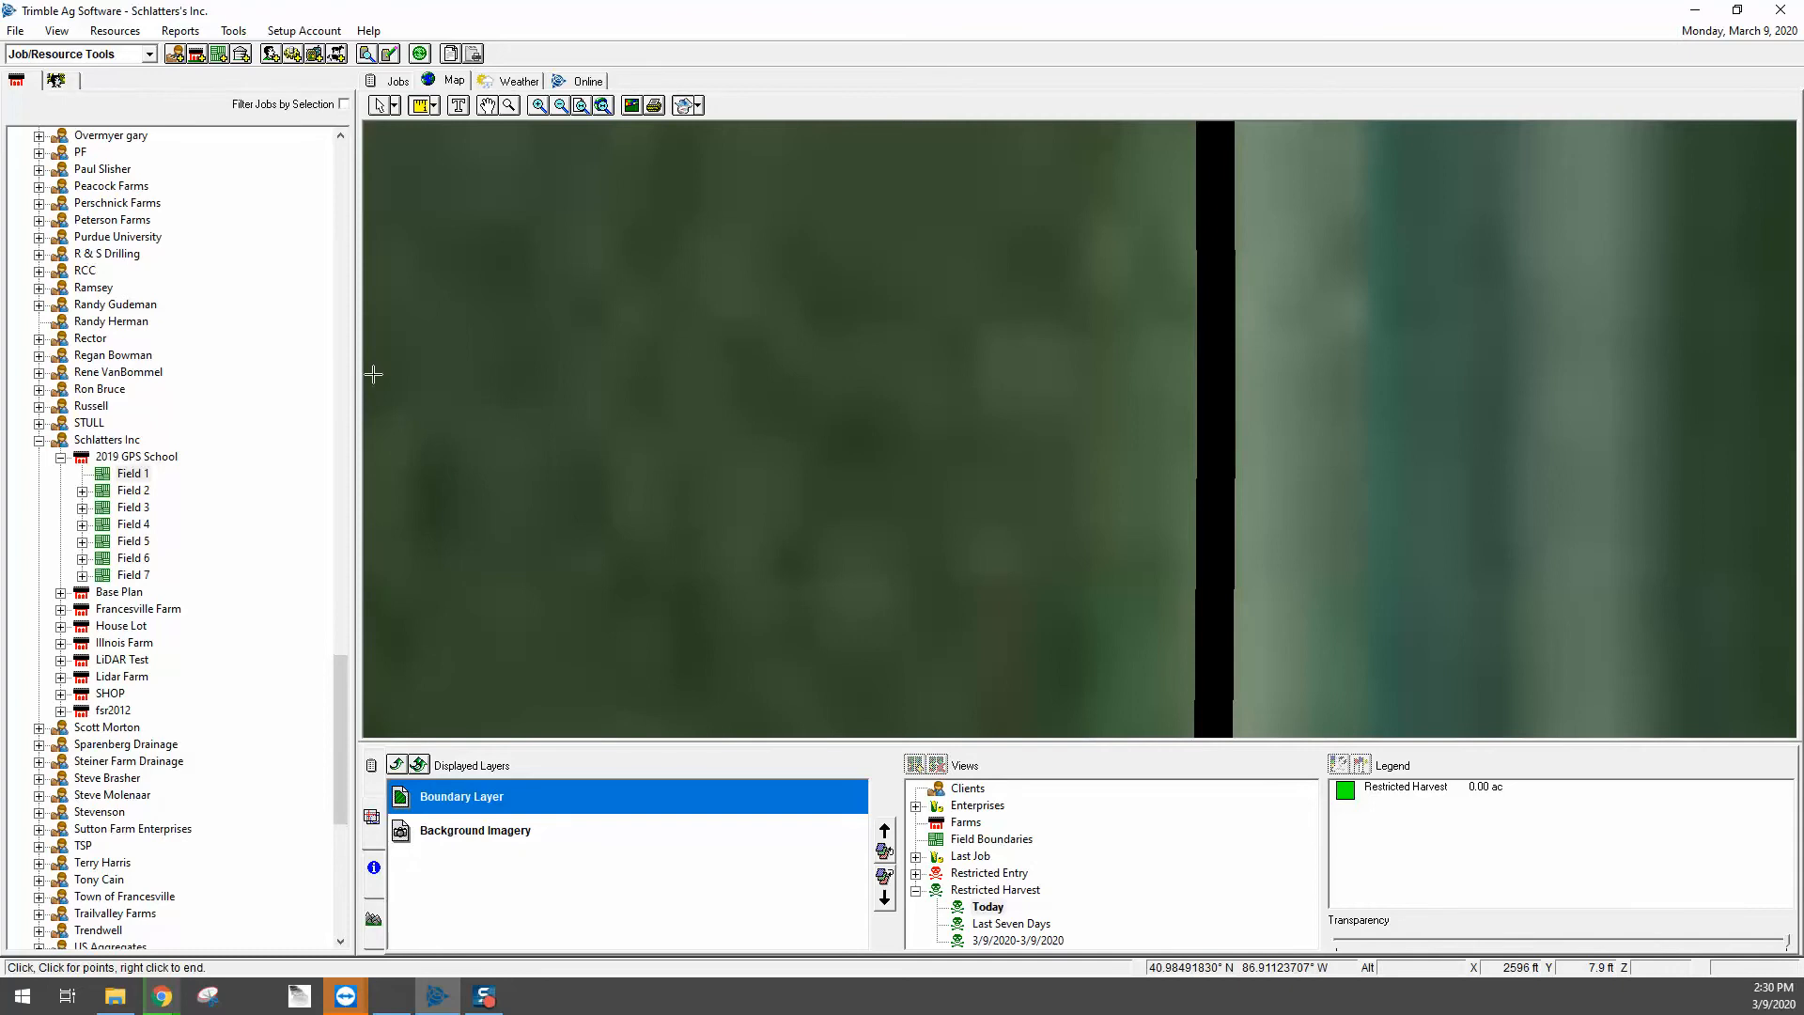
scroll(658, 398, down, 1)
scroll(686, 402, down, 3)
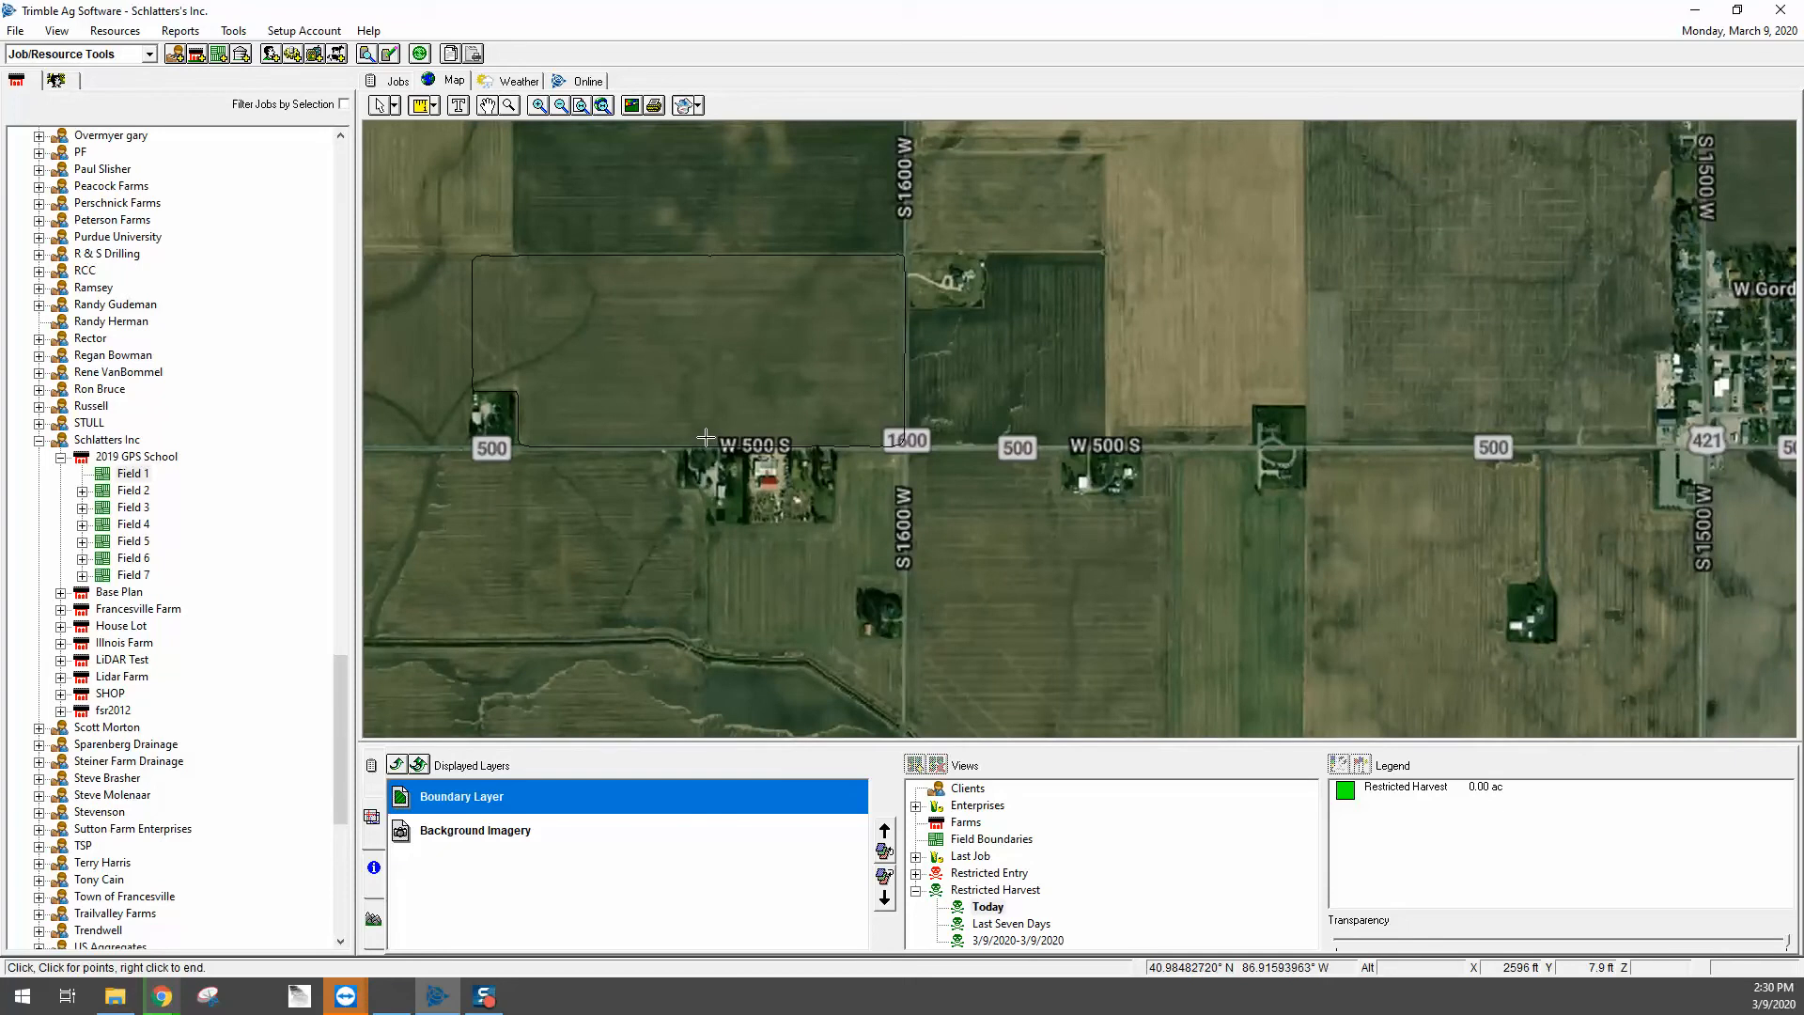
Step: Create a line features layer for Field 1 of the 2019 GPS School farm
right_click(106, 479)
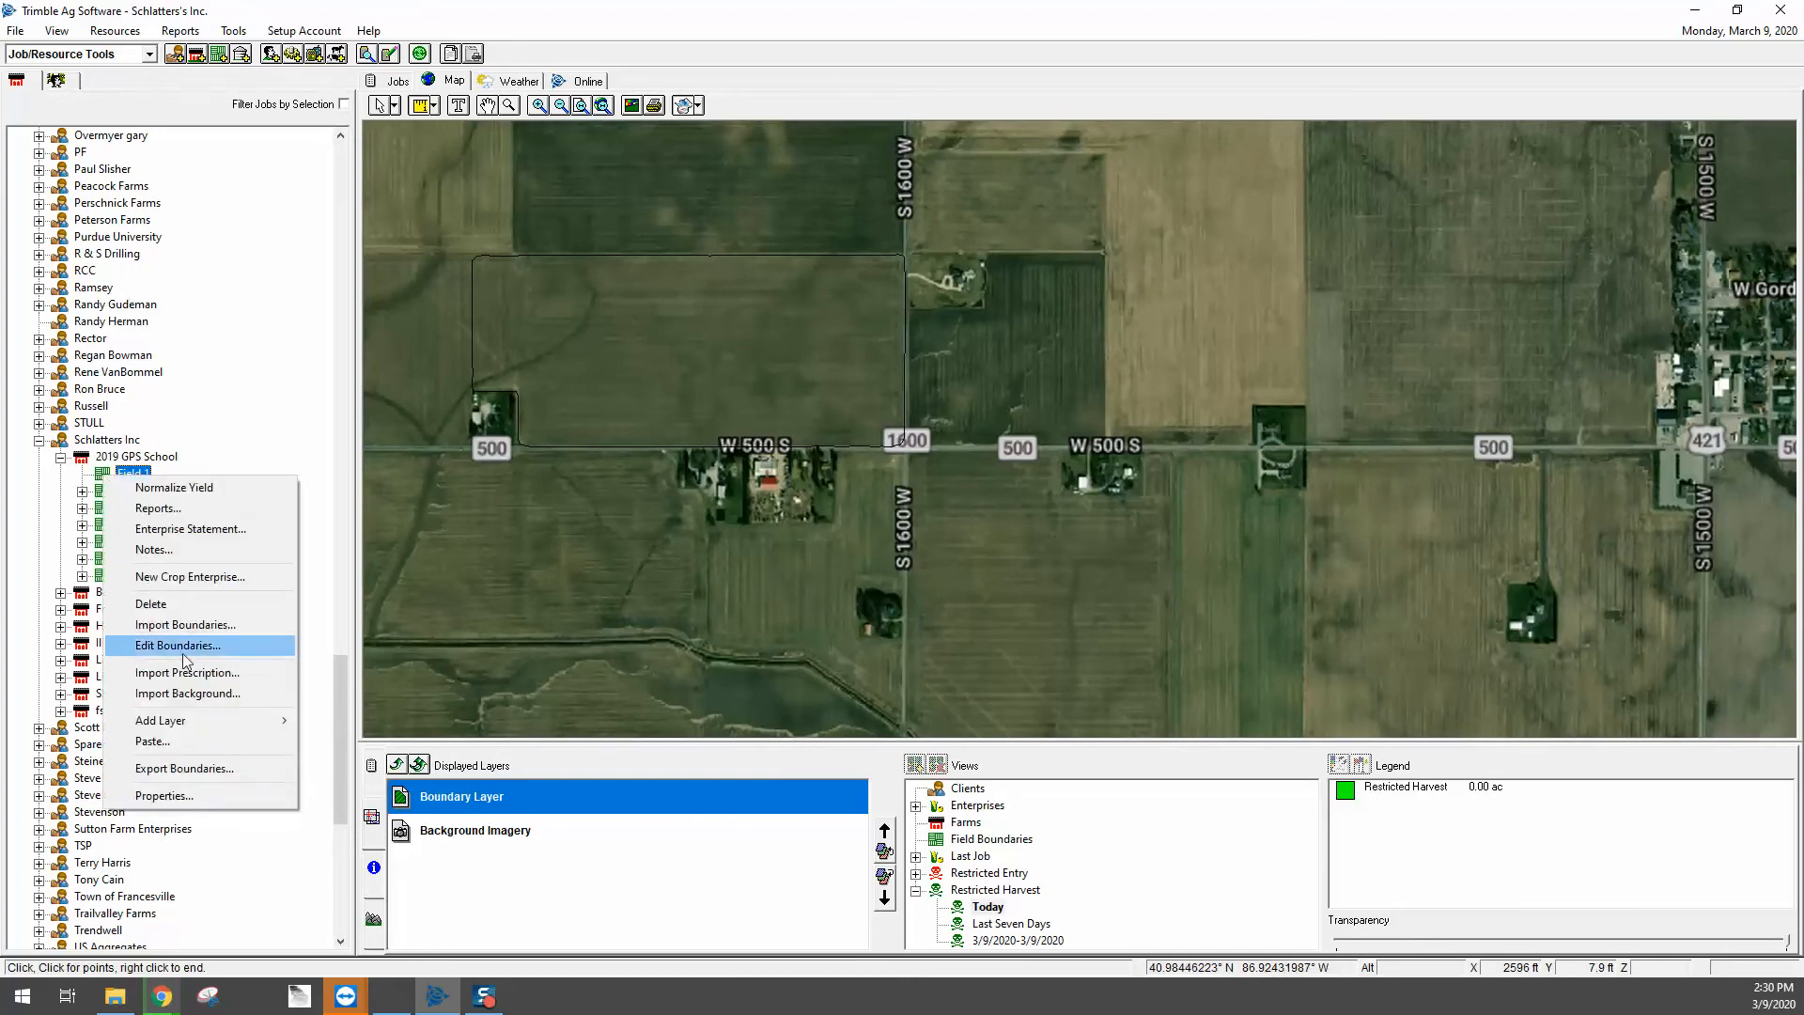
mouse_move(234, 726)
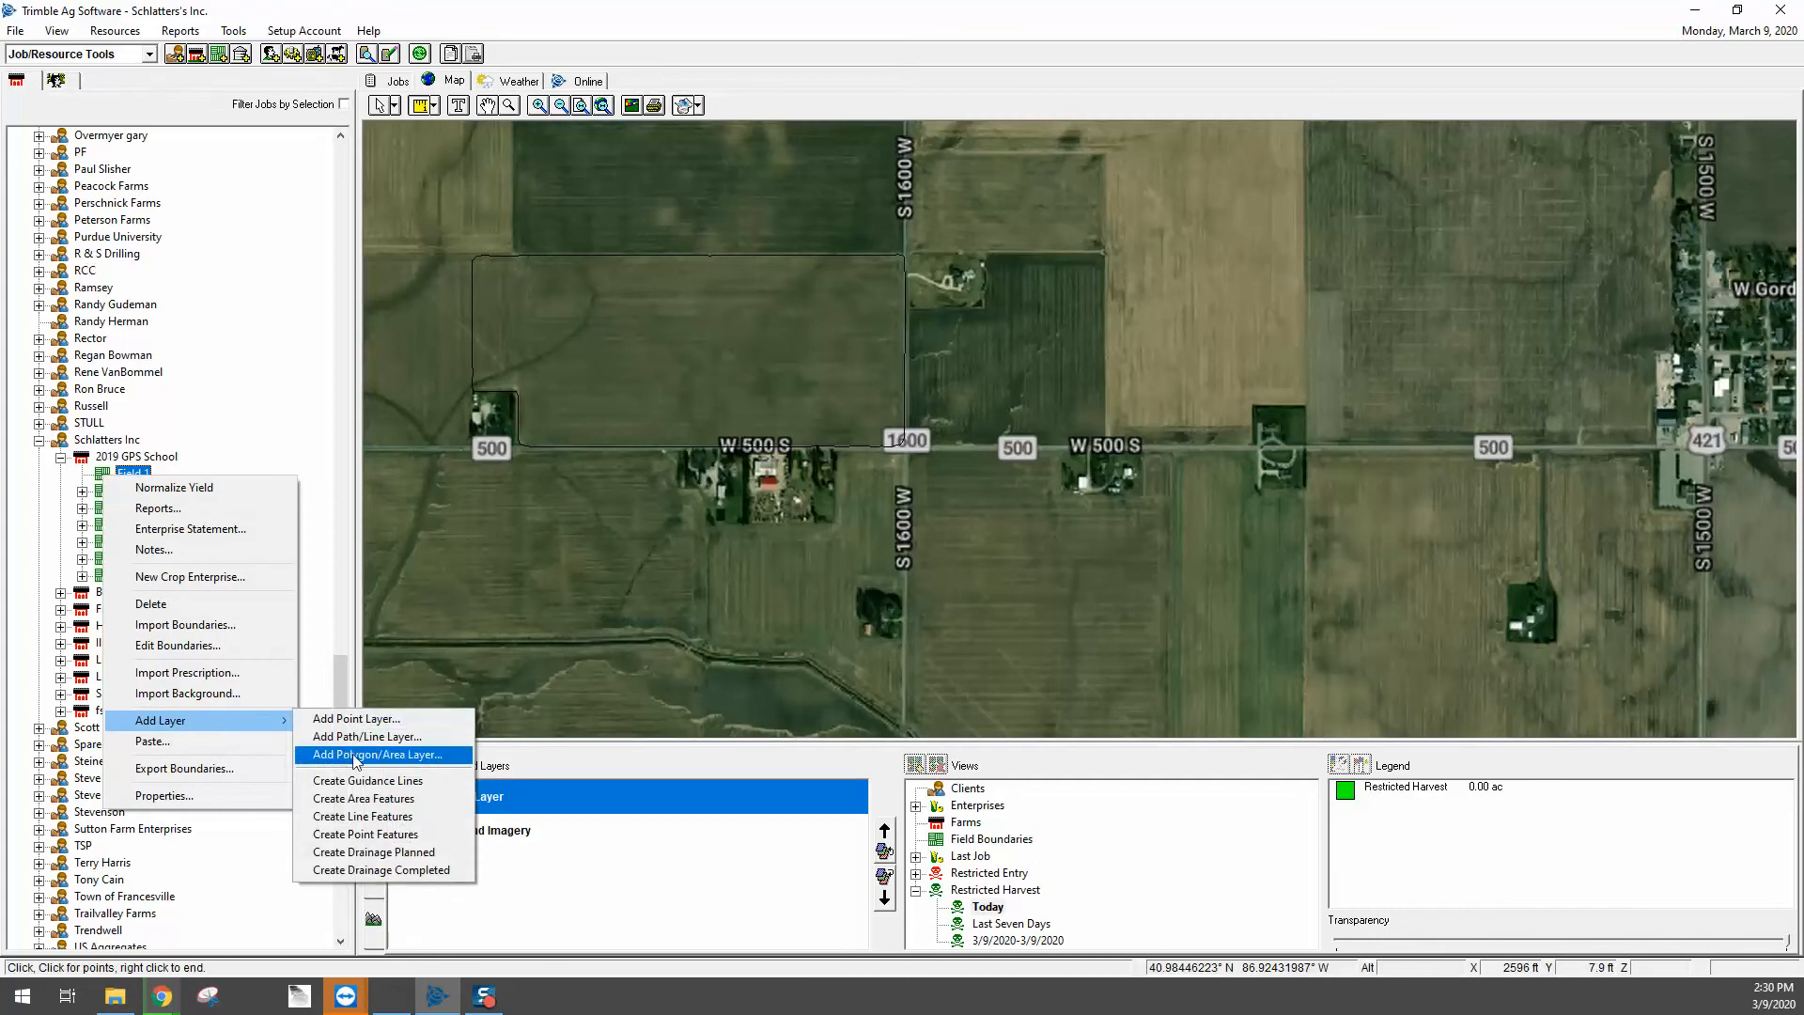
click(379, 827)
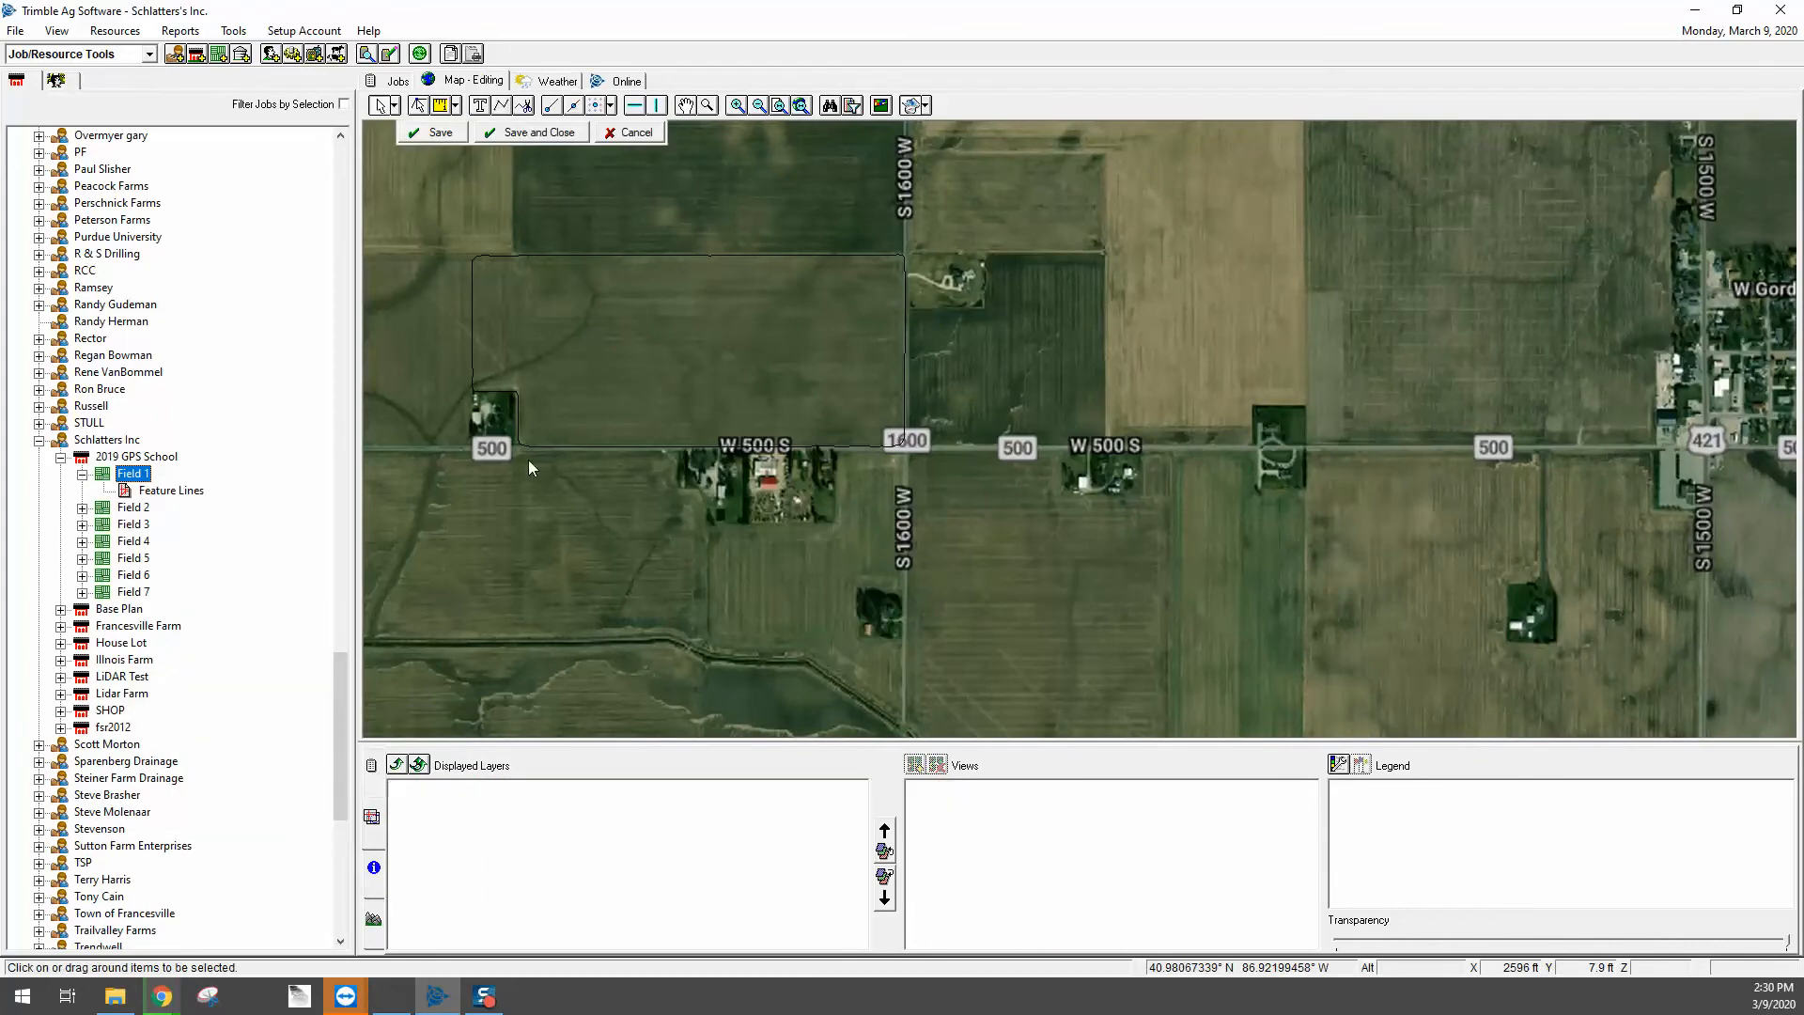
Step: Draw a line segment about 1307 ft long from the field's southwest corner by the house lot eastward along the south boundary
scroll(518, 445, up, 3)
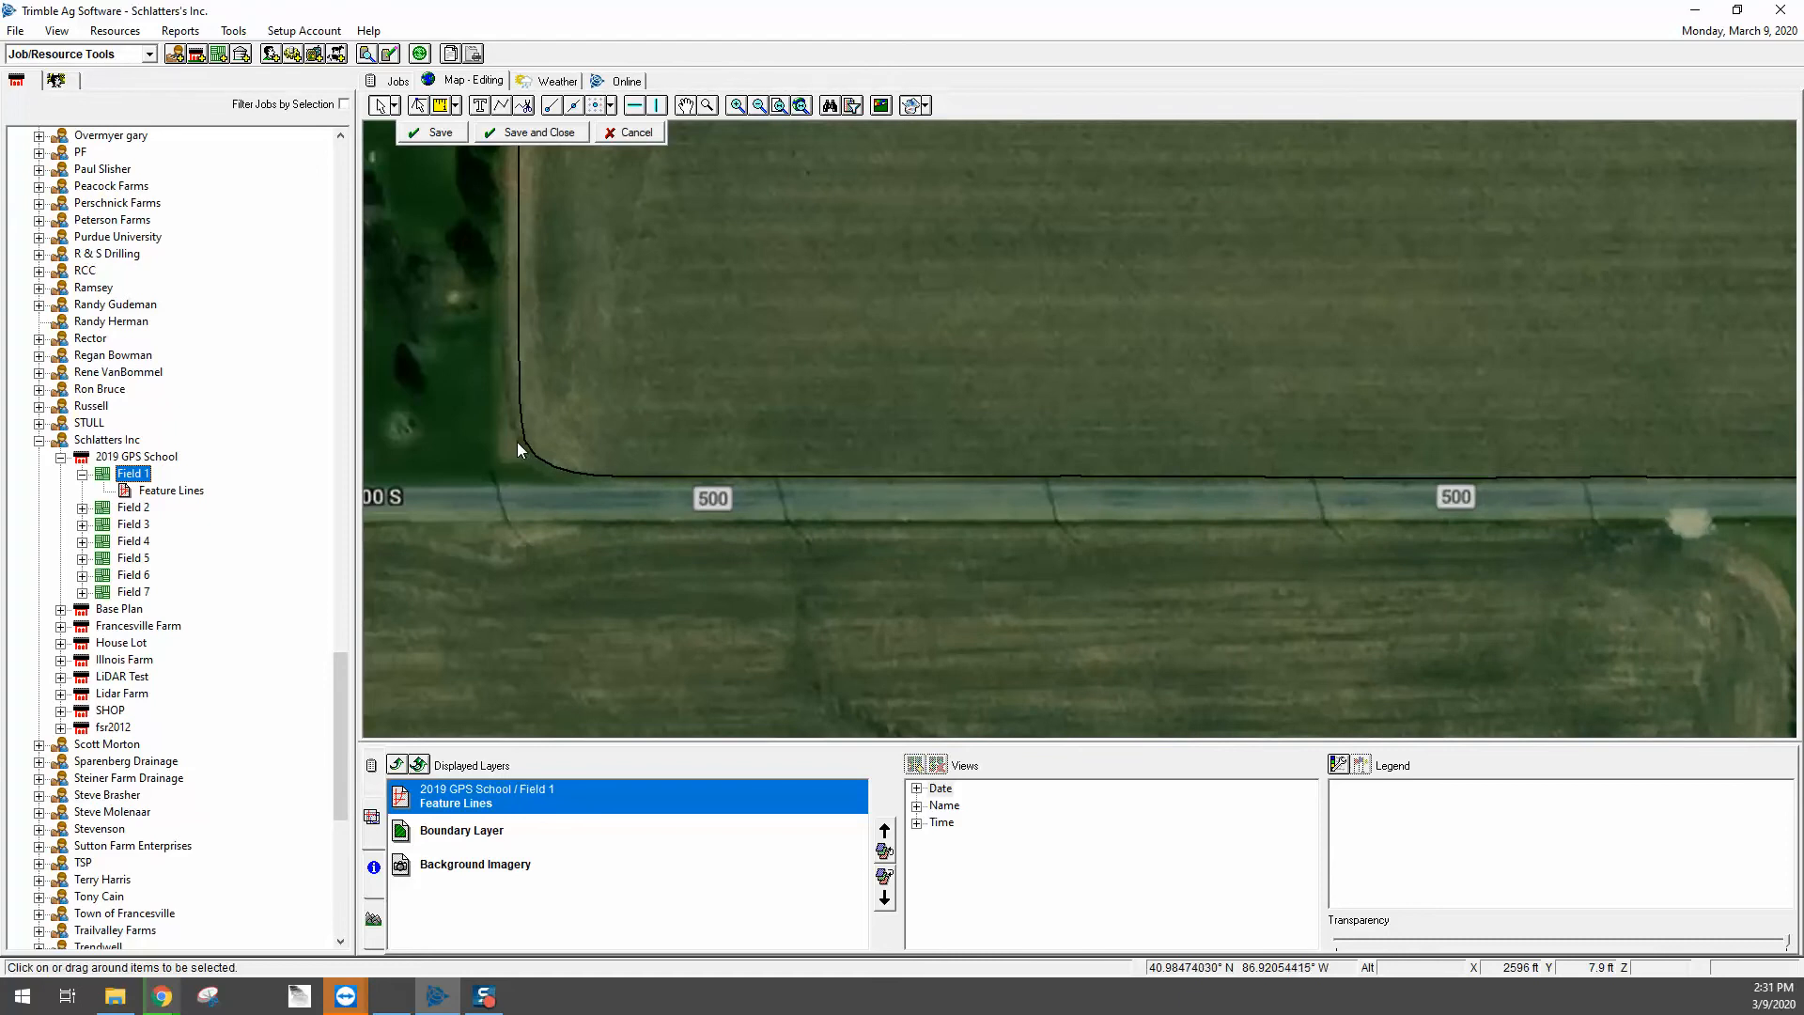
click(502, 105)
click(522, 473)
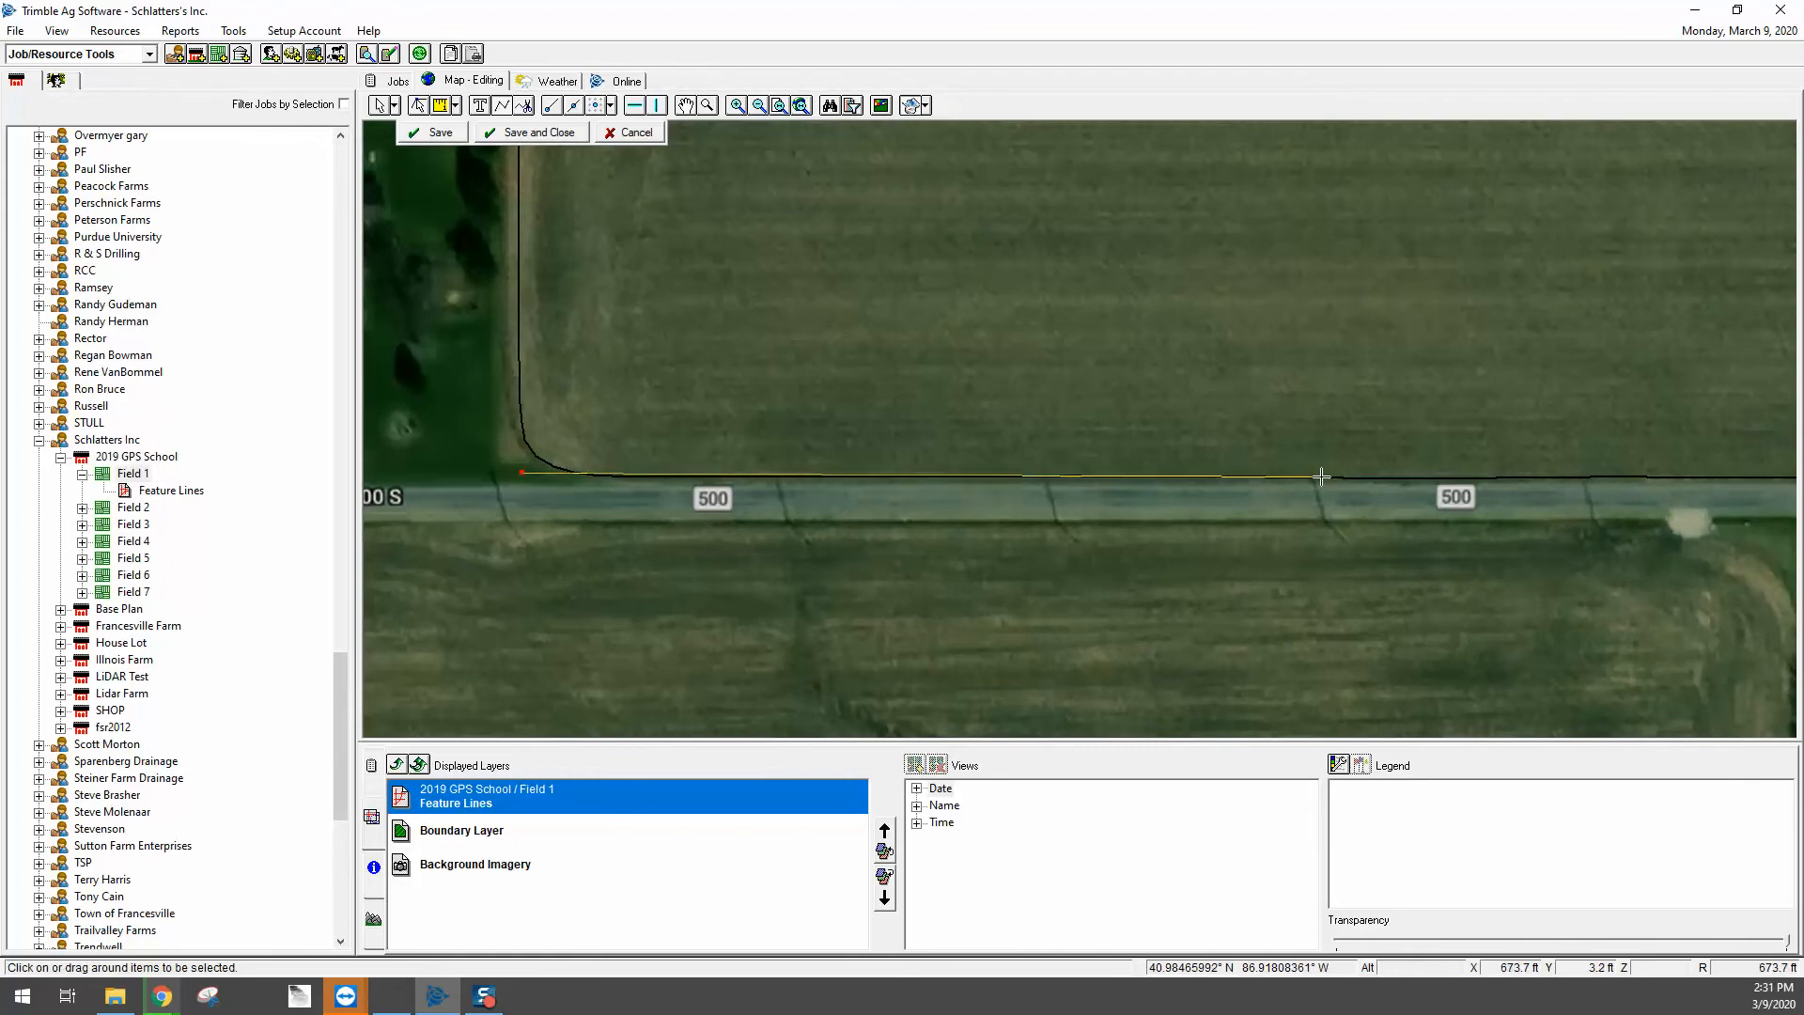
key(Right)
key(Right)
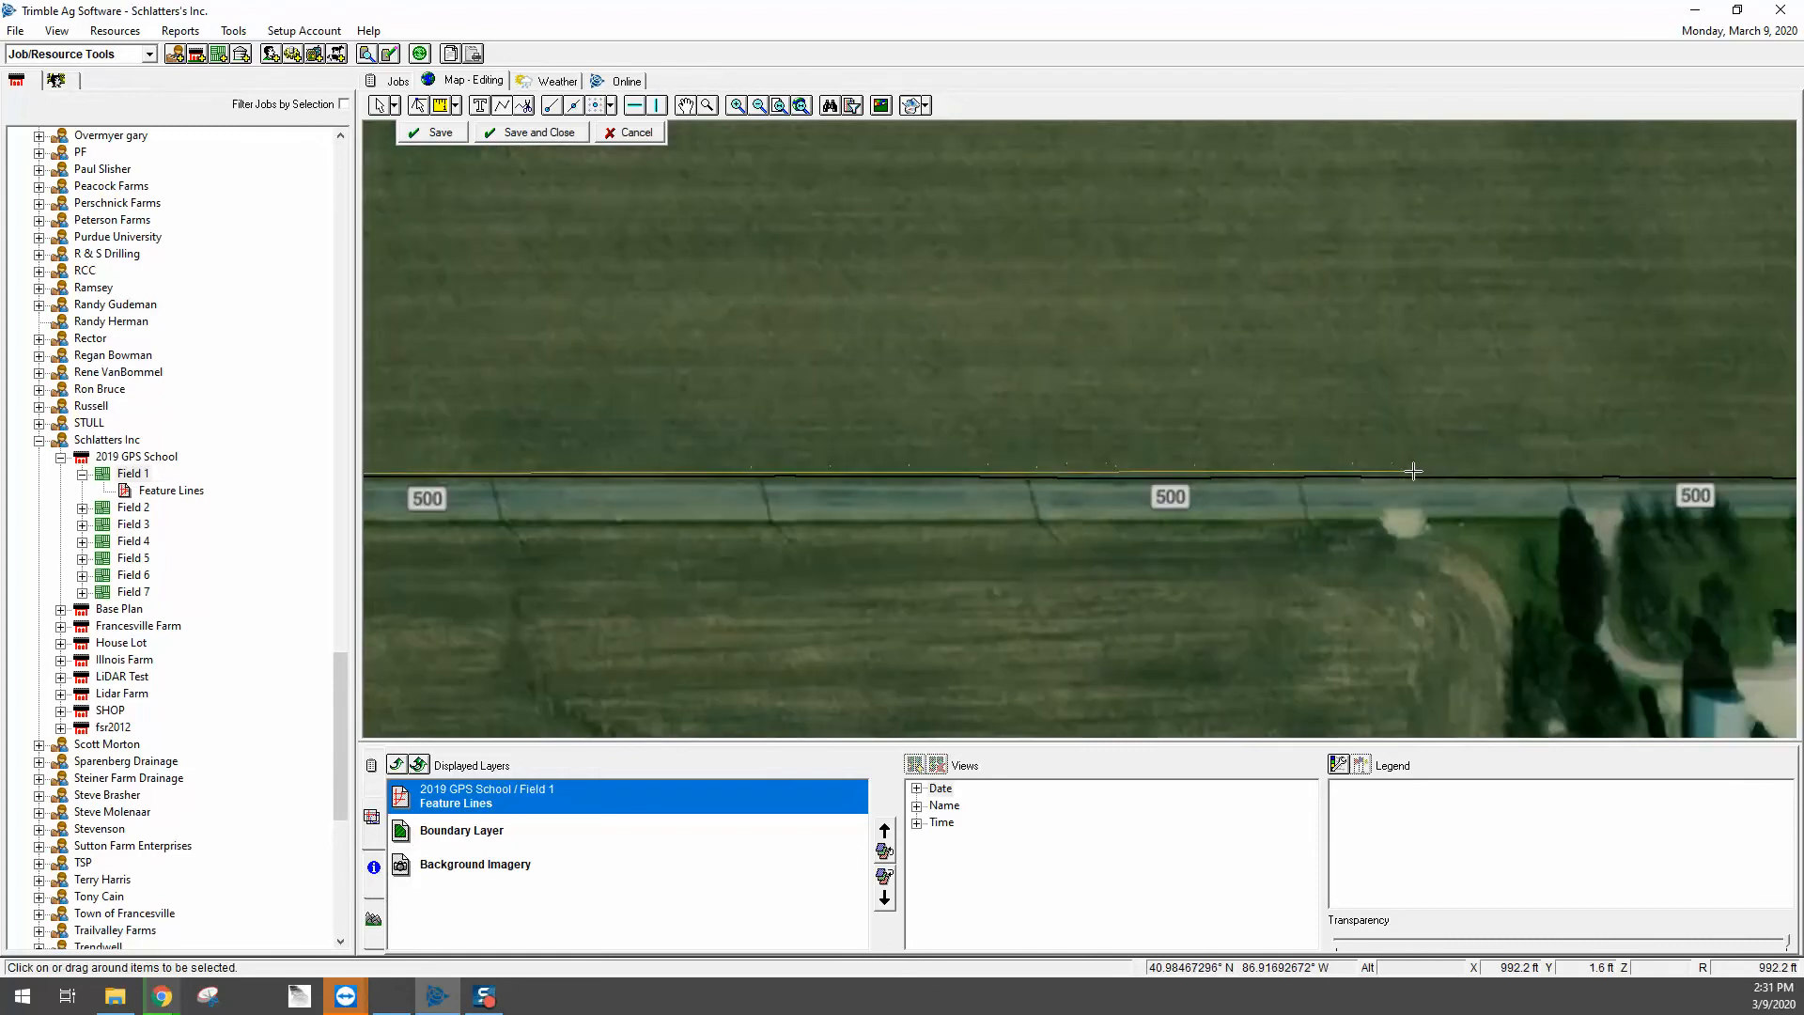
key(Right)
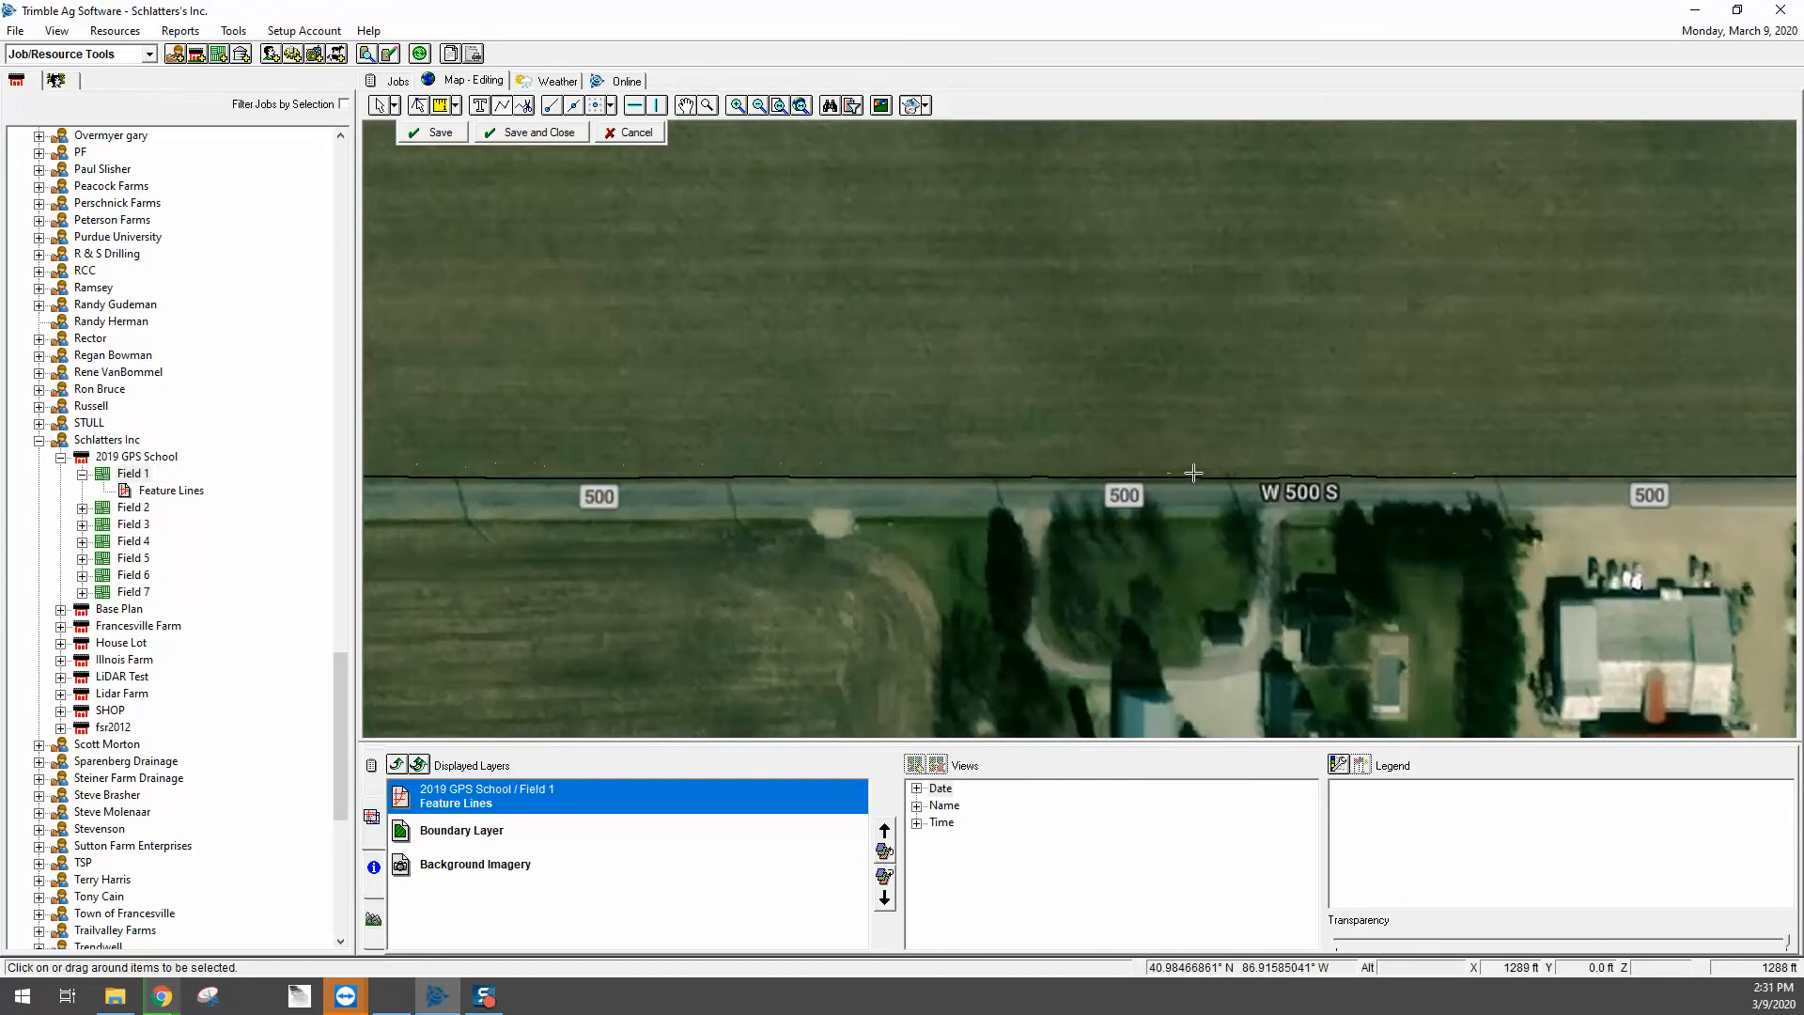
scroll(1221, 477, up, 3)
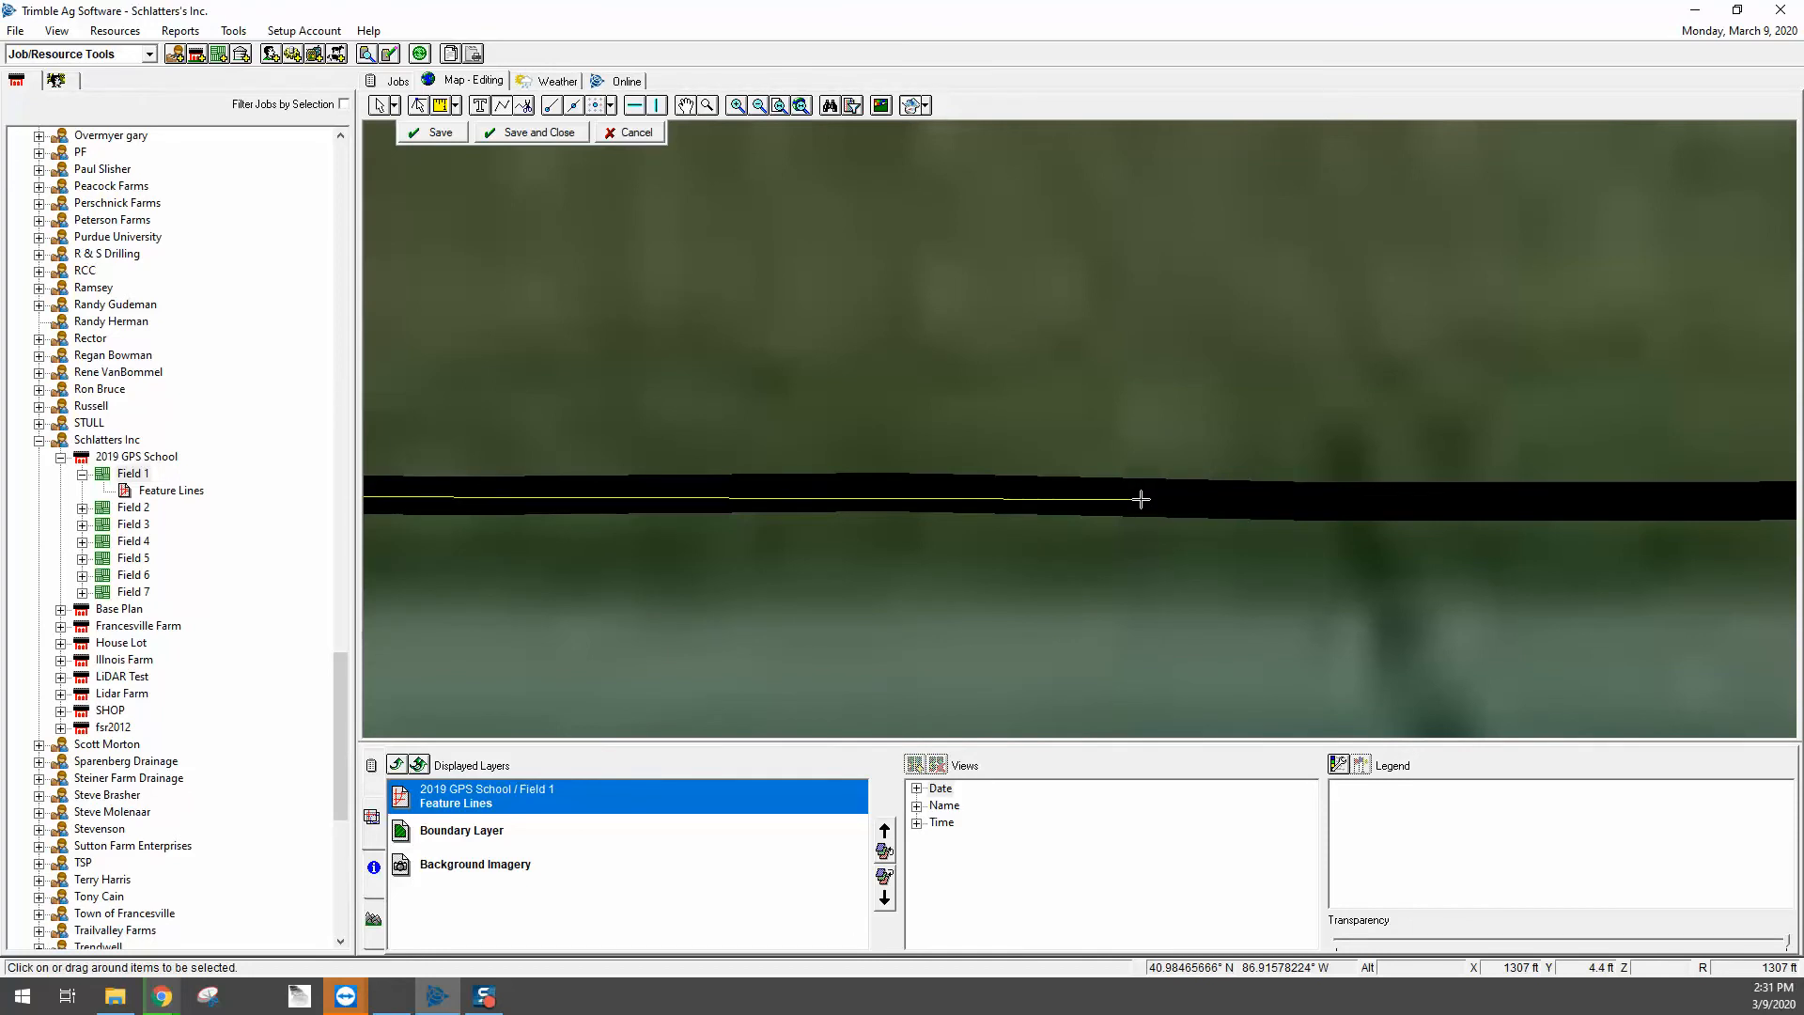
click(1141, 499)
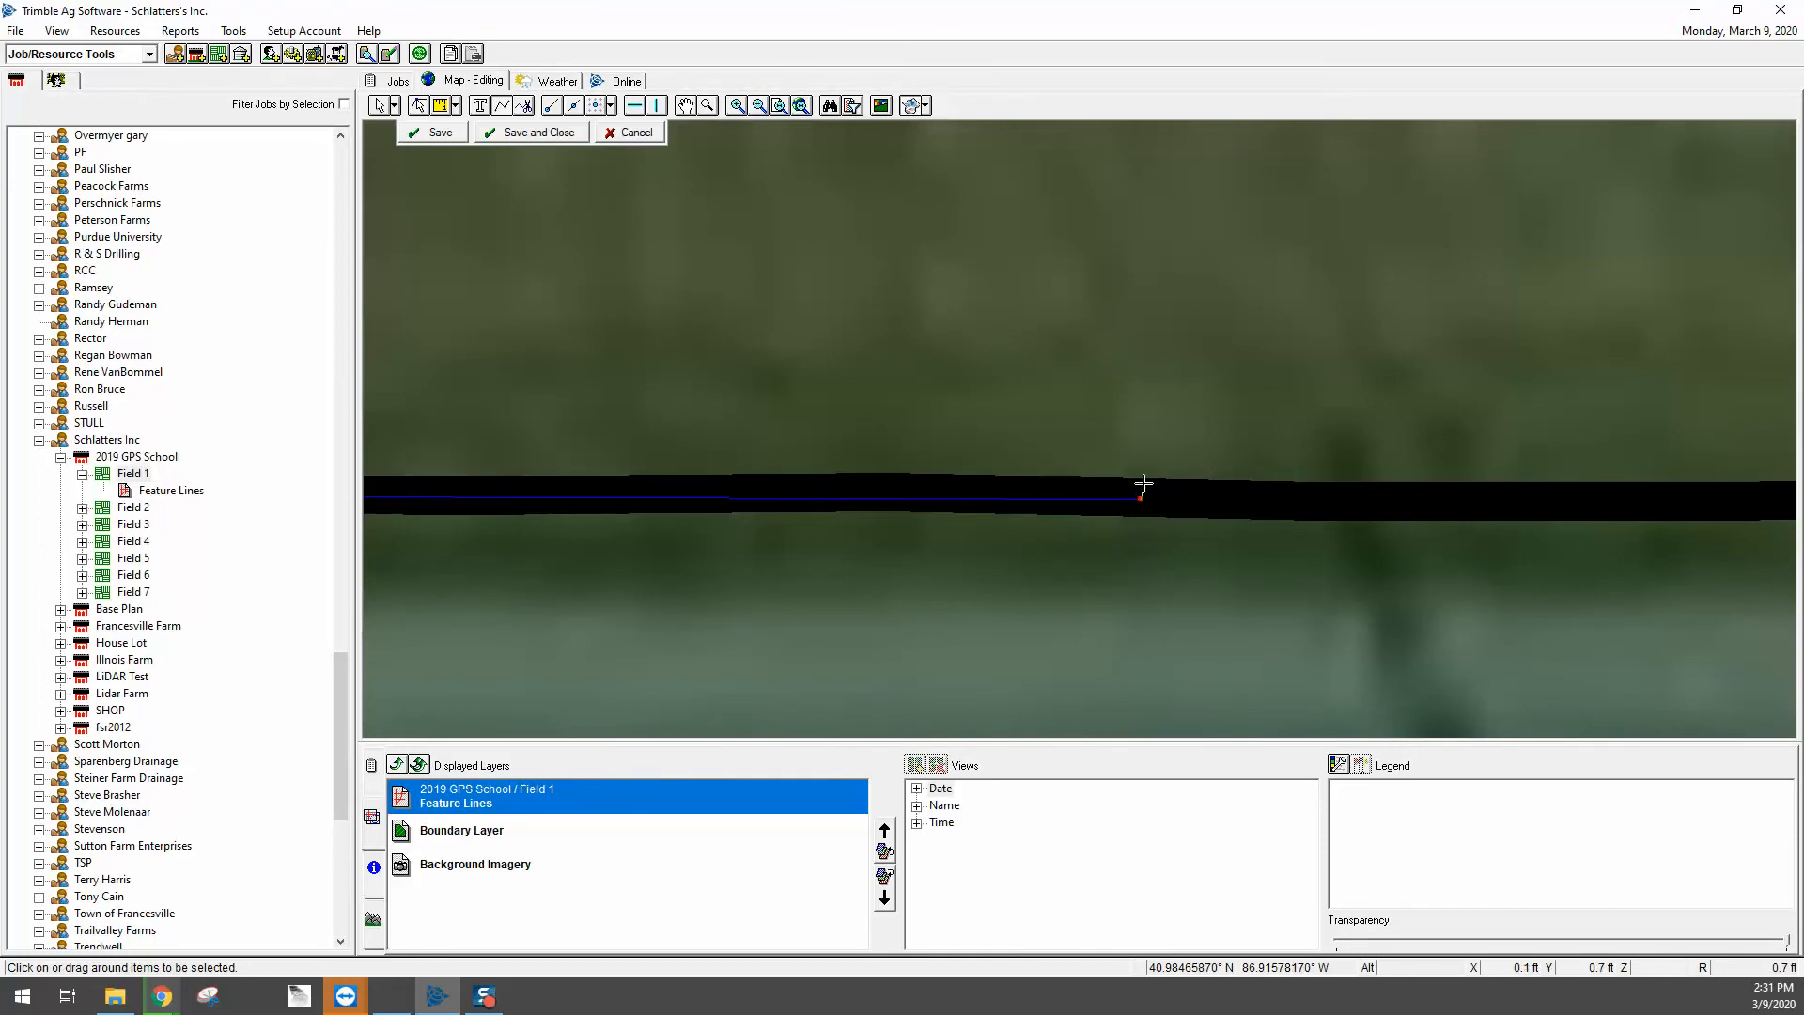
Step: End the line with a short segment pointing north into the field, accept it as Line, and save and close the layer
click(1138, 397)
right_click(1200, 357)
click(1239, 367)
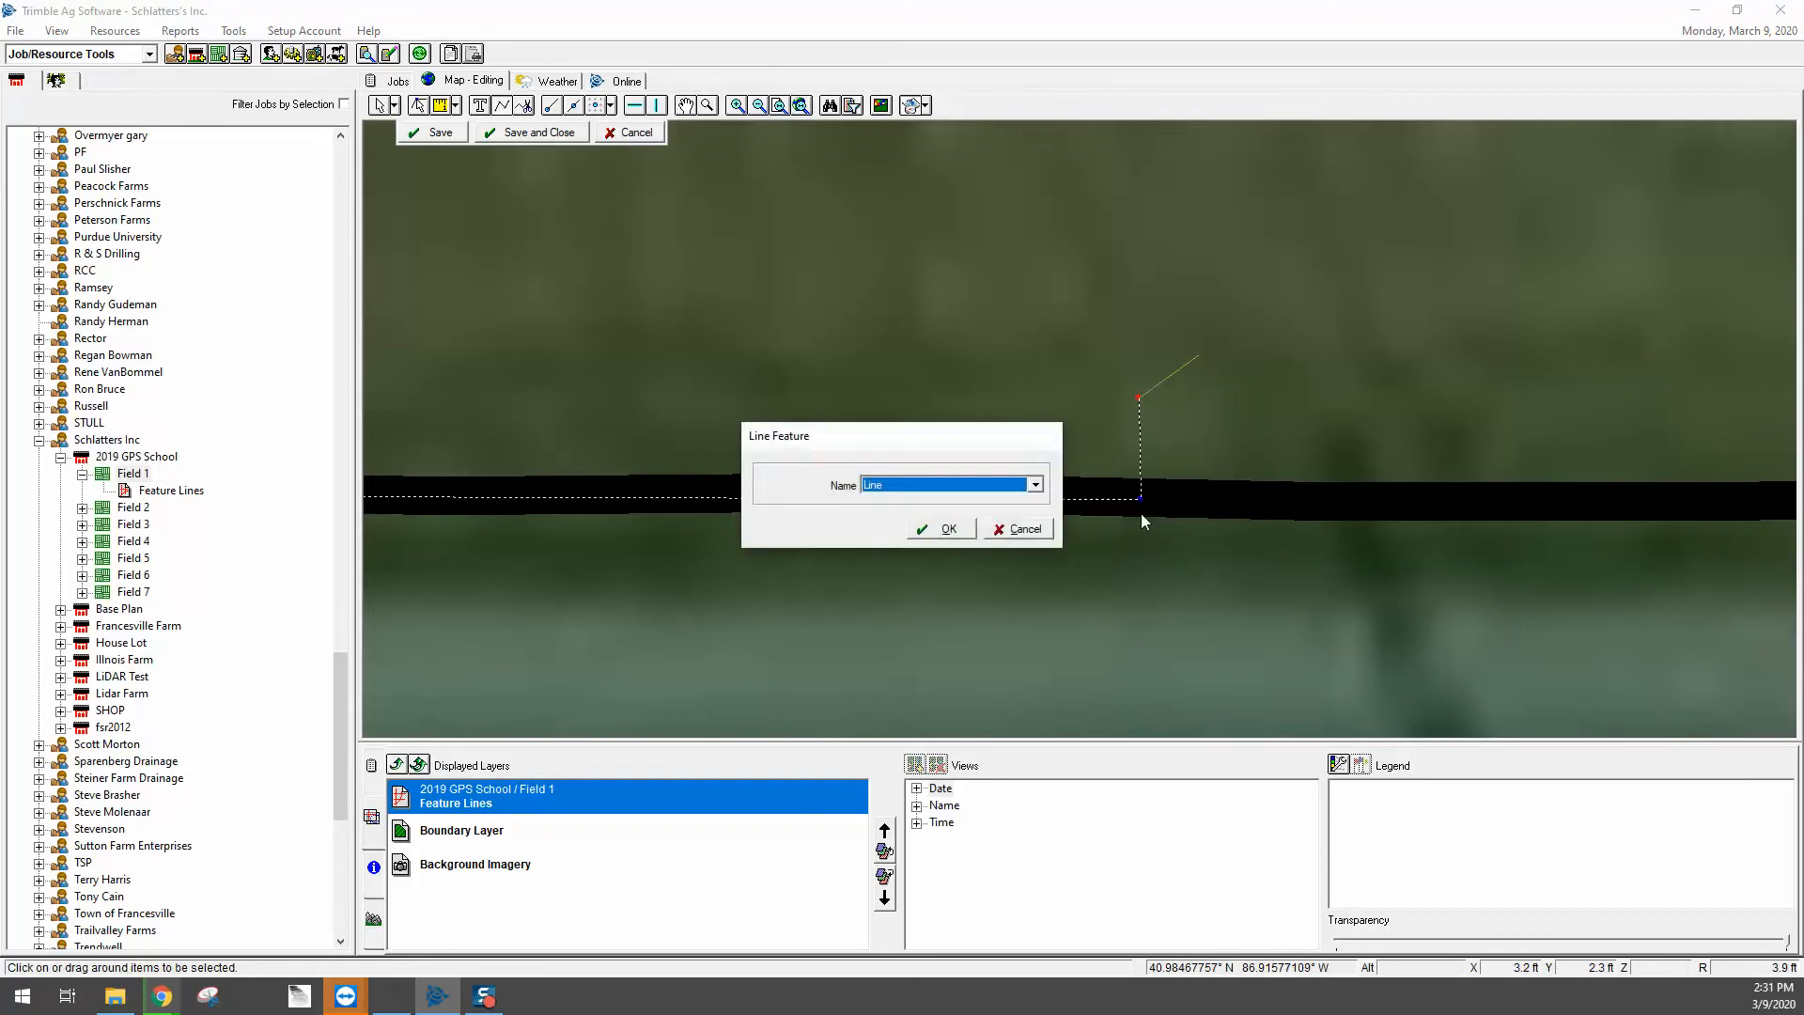
key(Return)
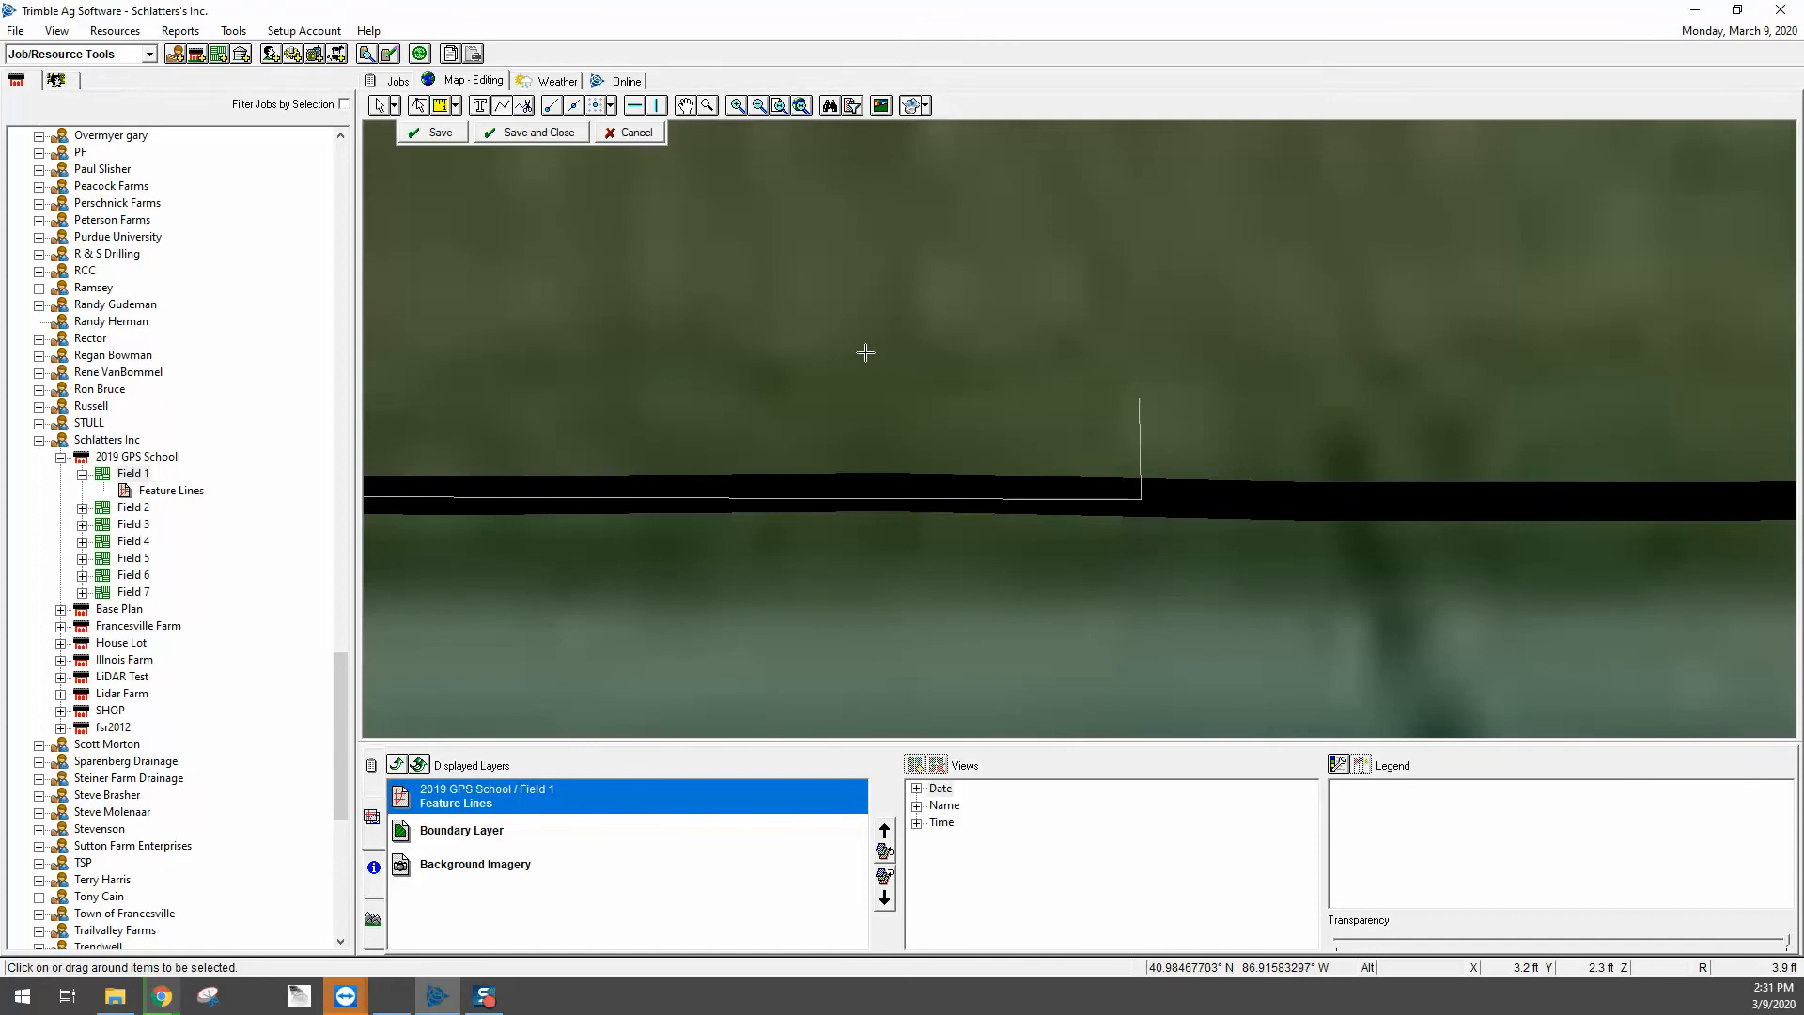
click(381, 106)
click(537, 134)
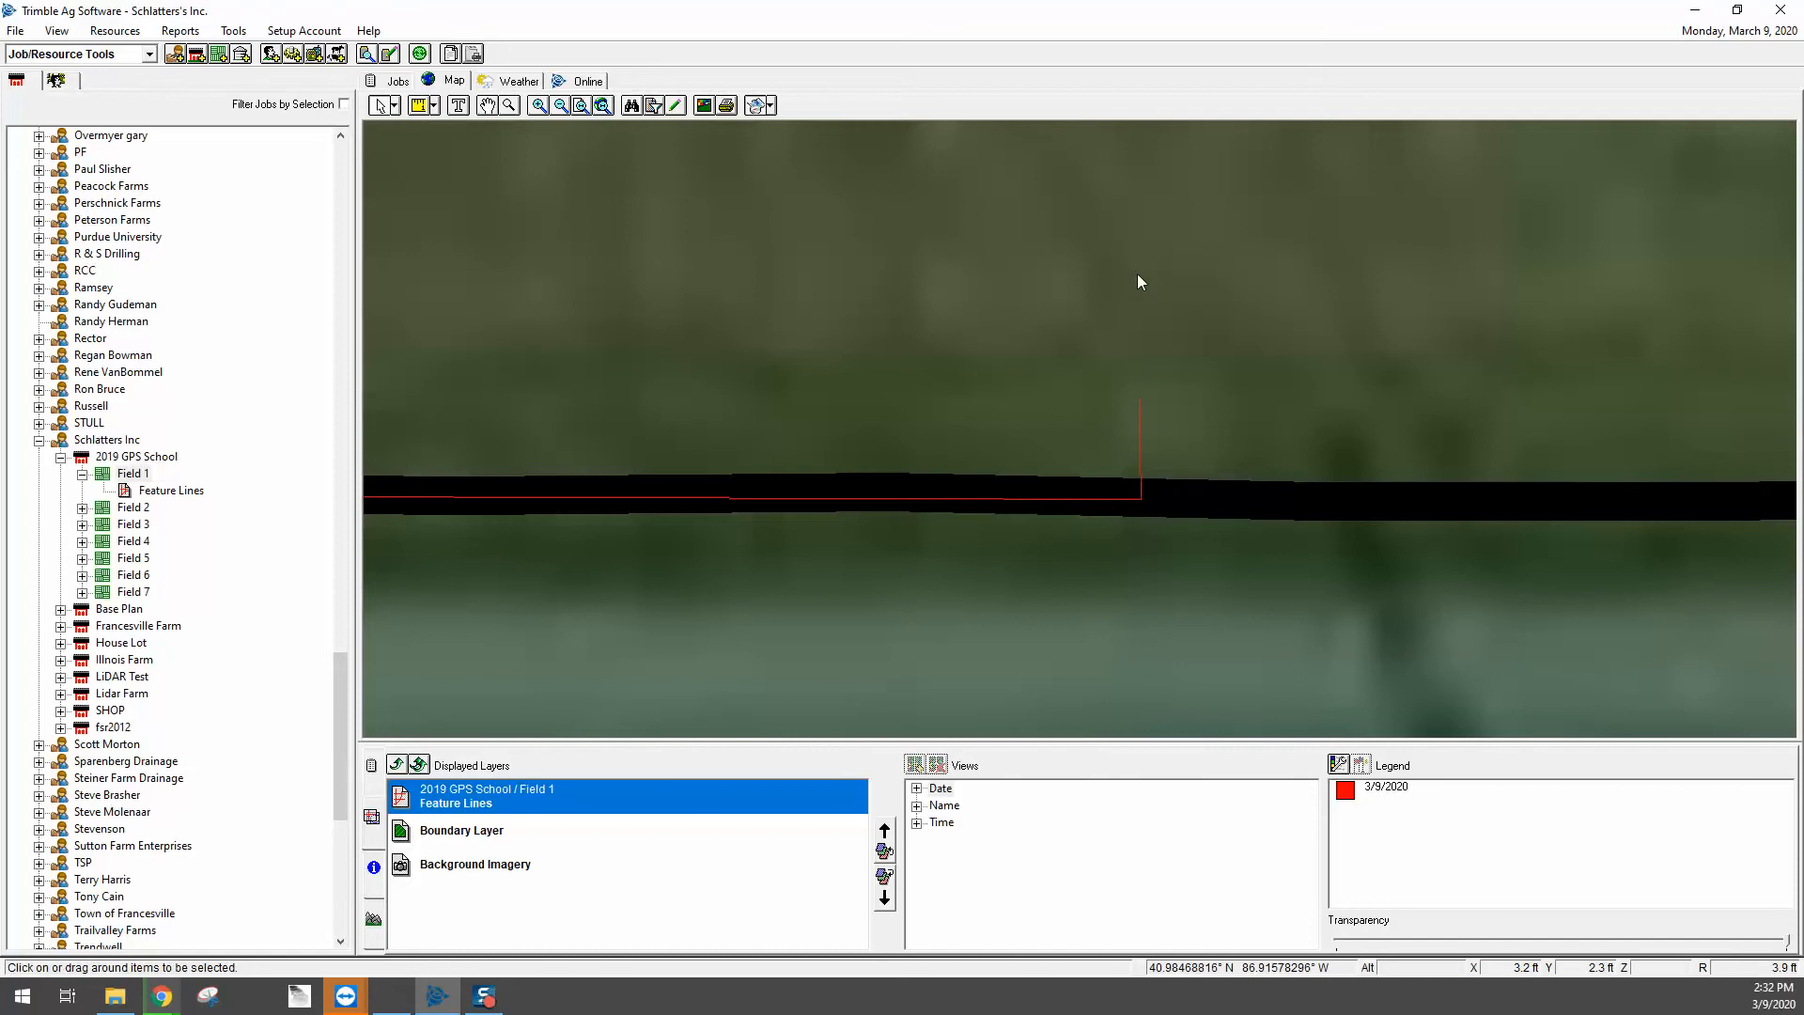
Step: Reopen Field 1's Feature Lines for editing and draw a 20 ft line named Line due north from the corner of the first line
click(433, 107)
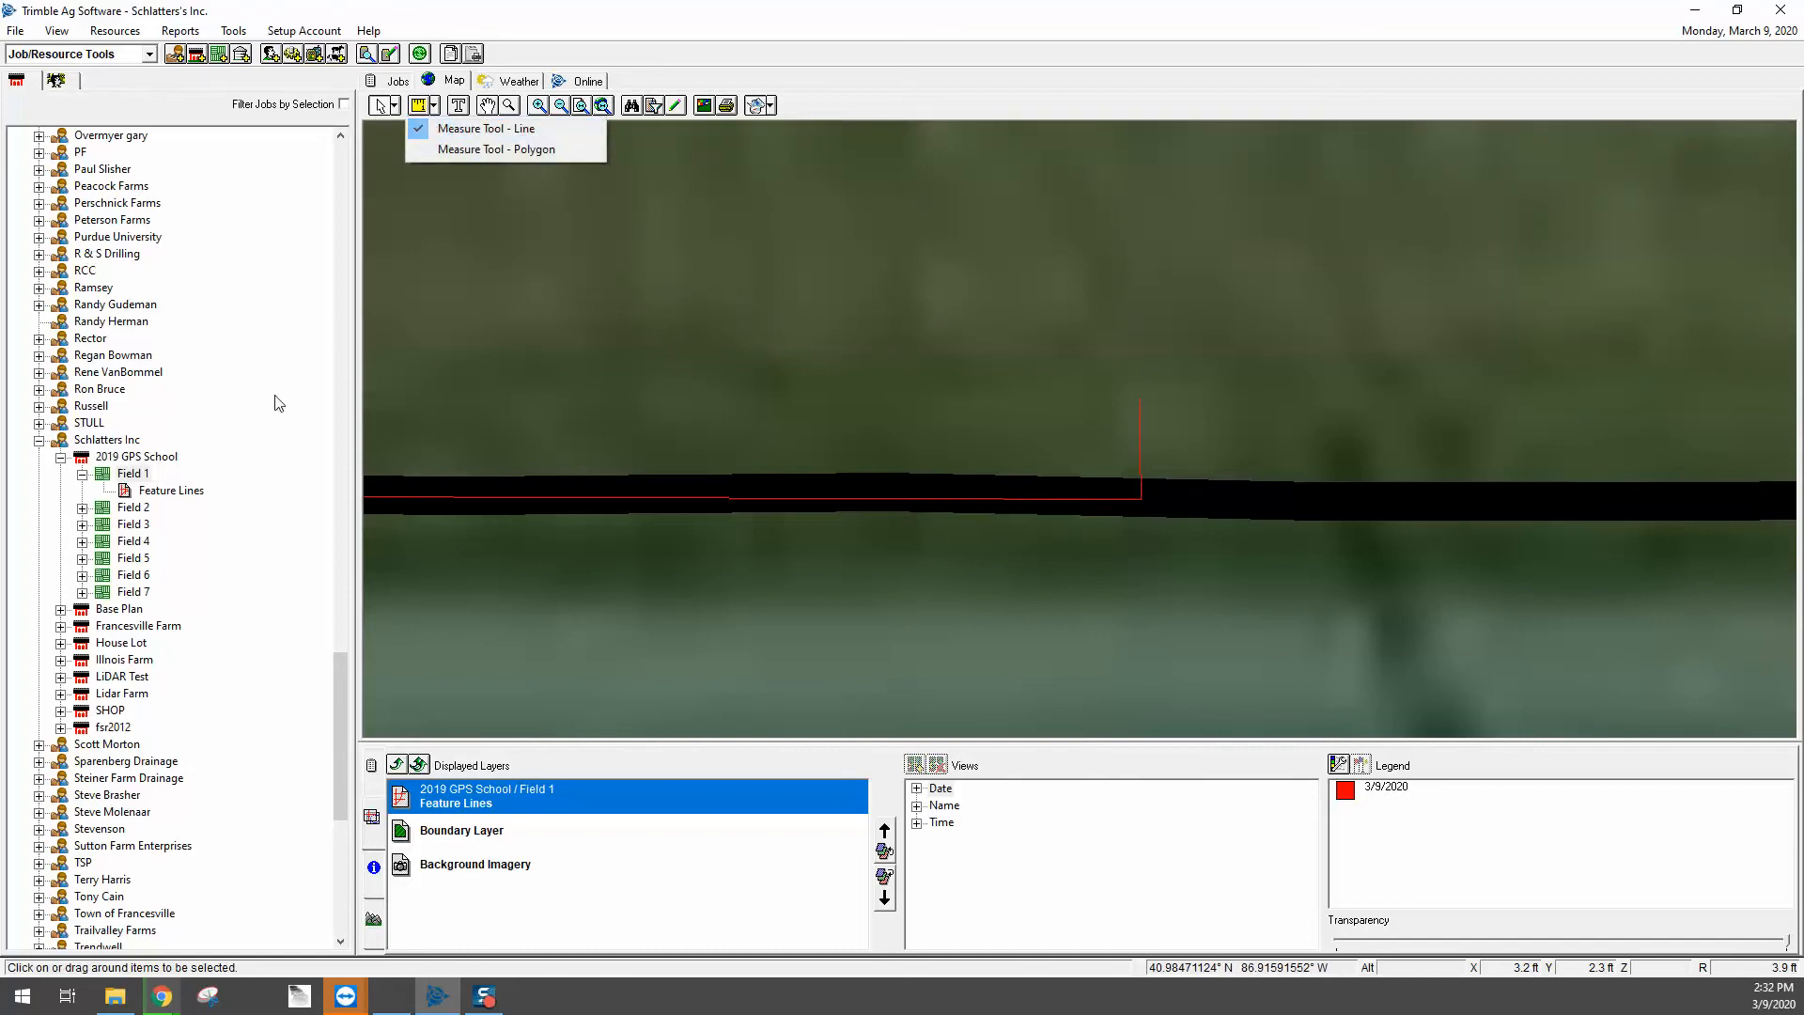
click(157, 491)
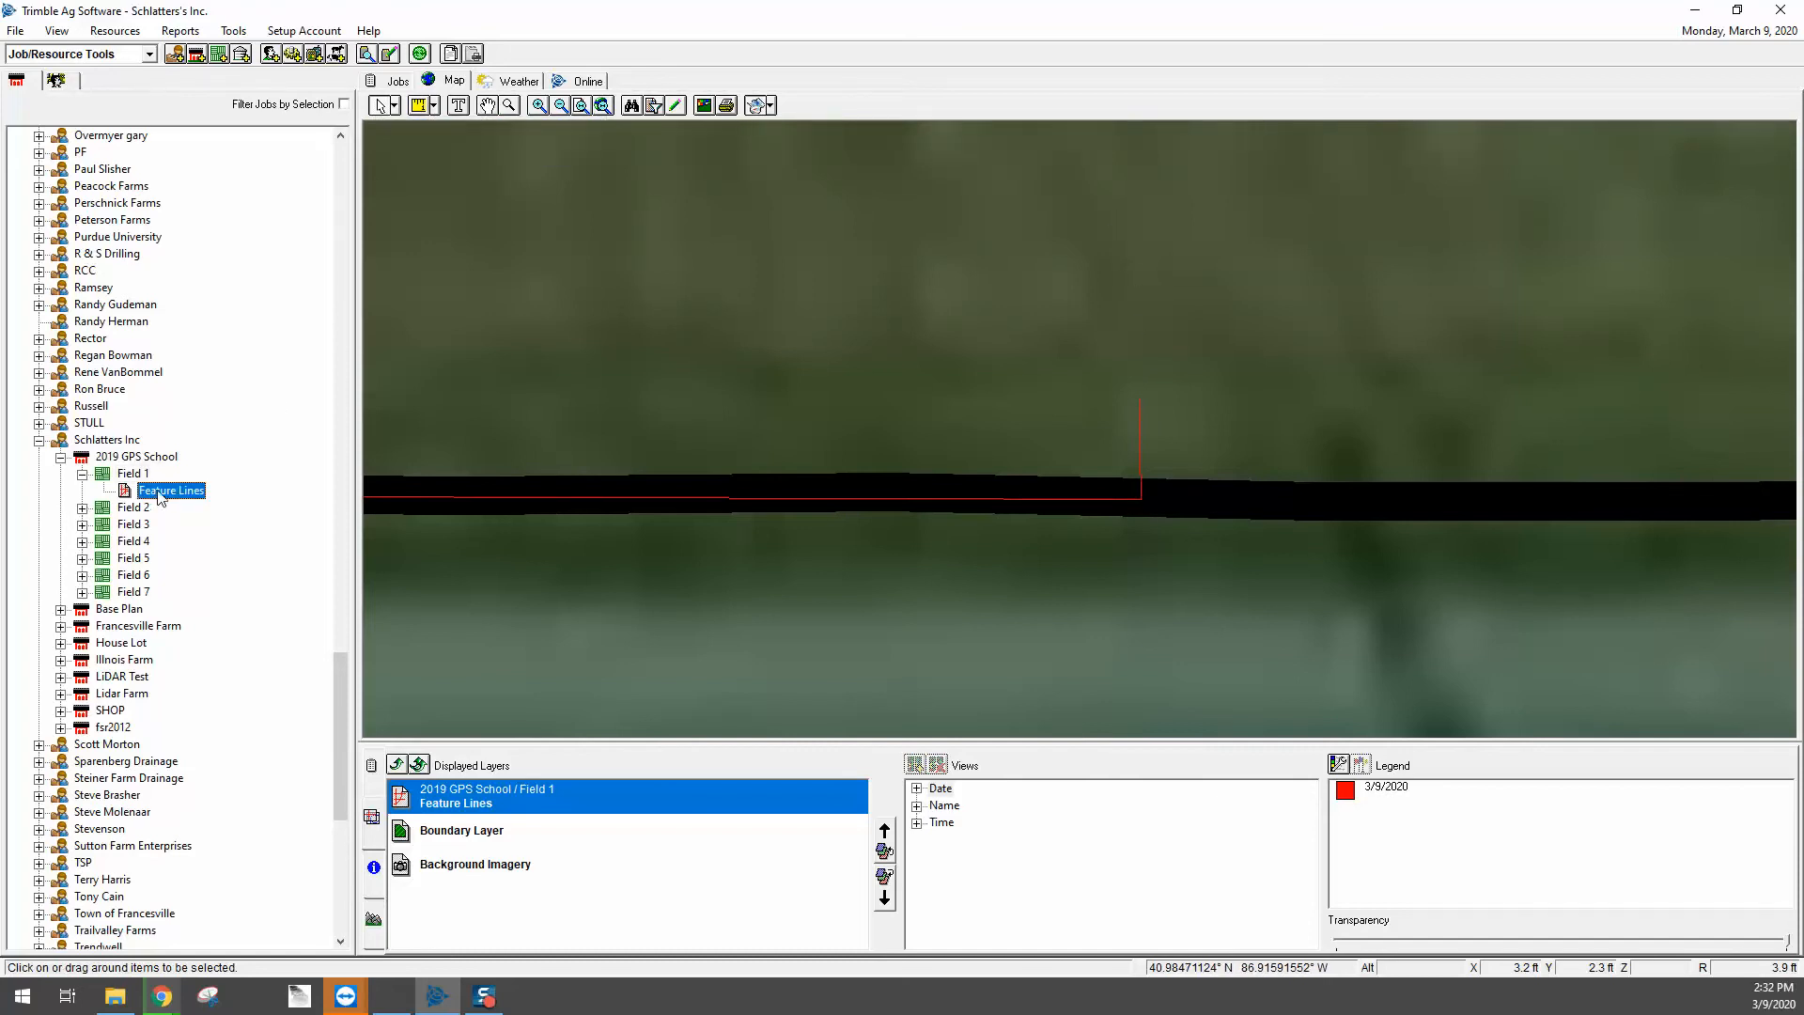
click(674, 107)
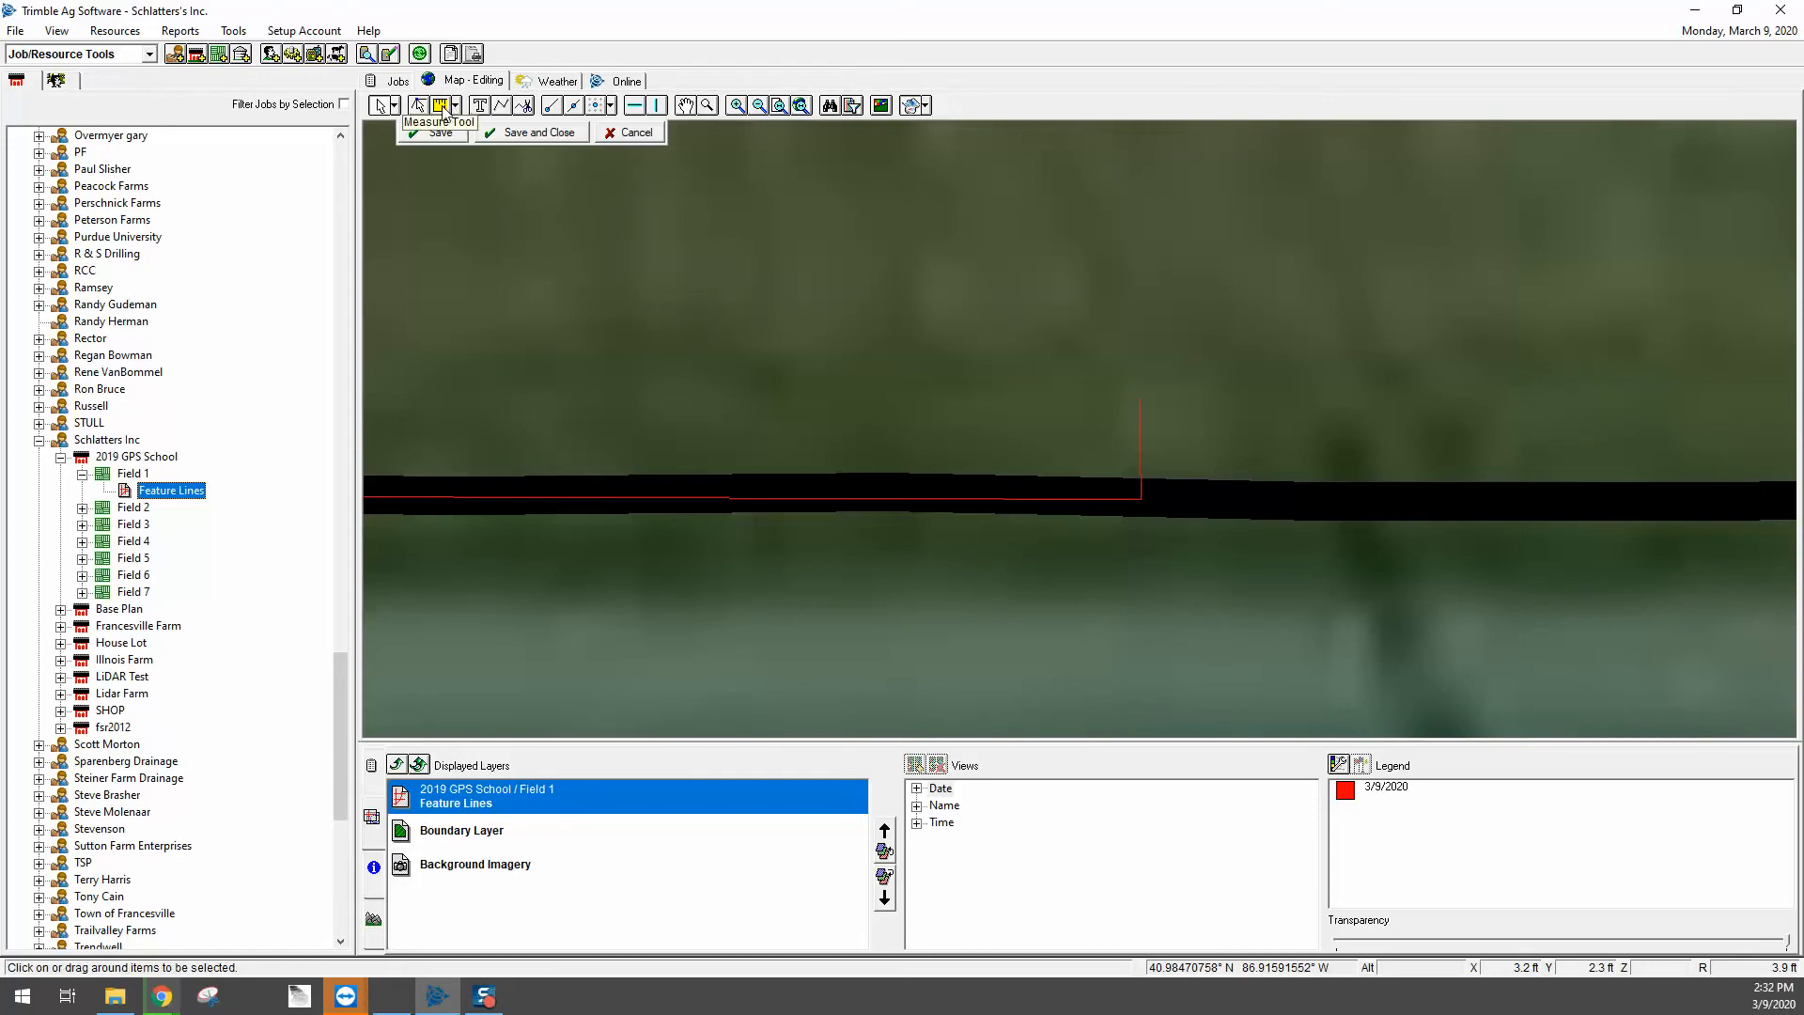
click(503, 107)
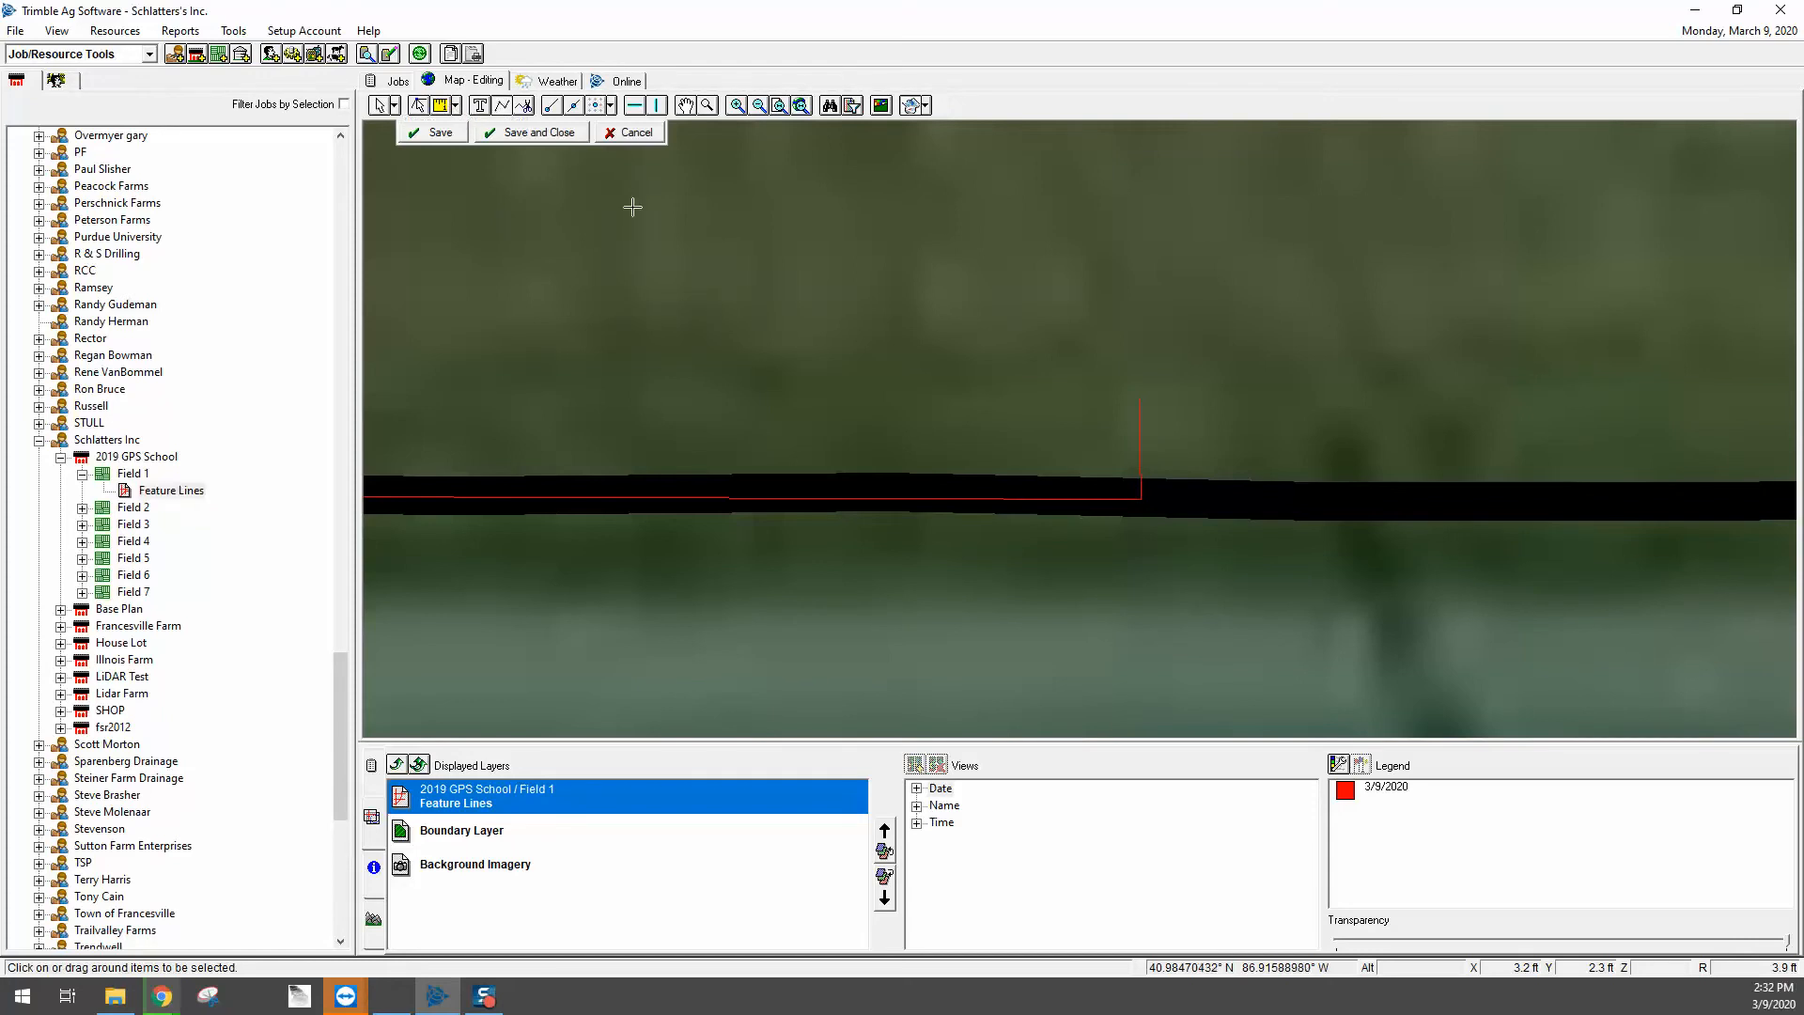
click(1141, 499)
key(Up)
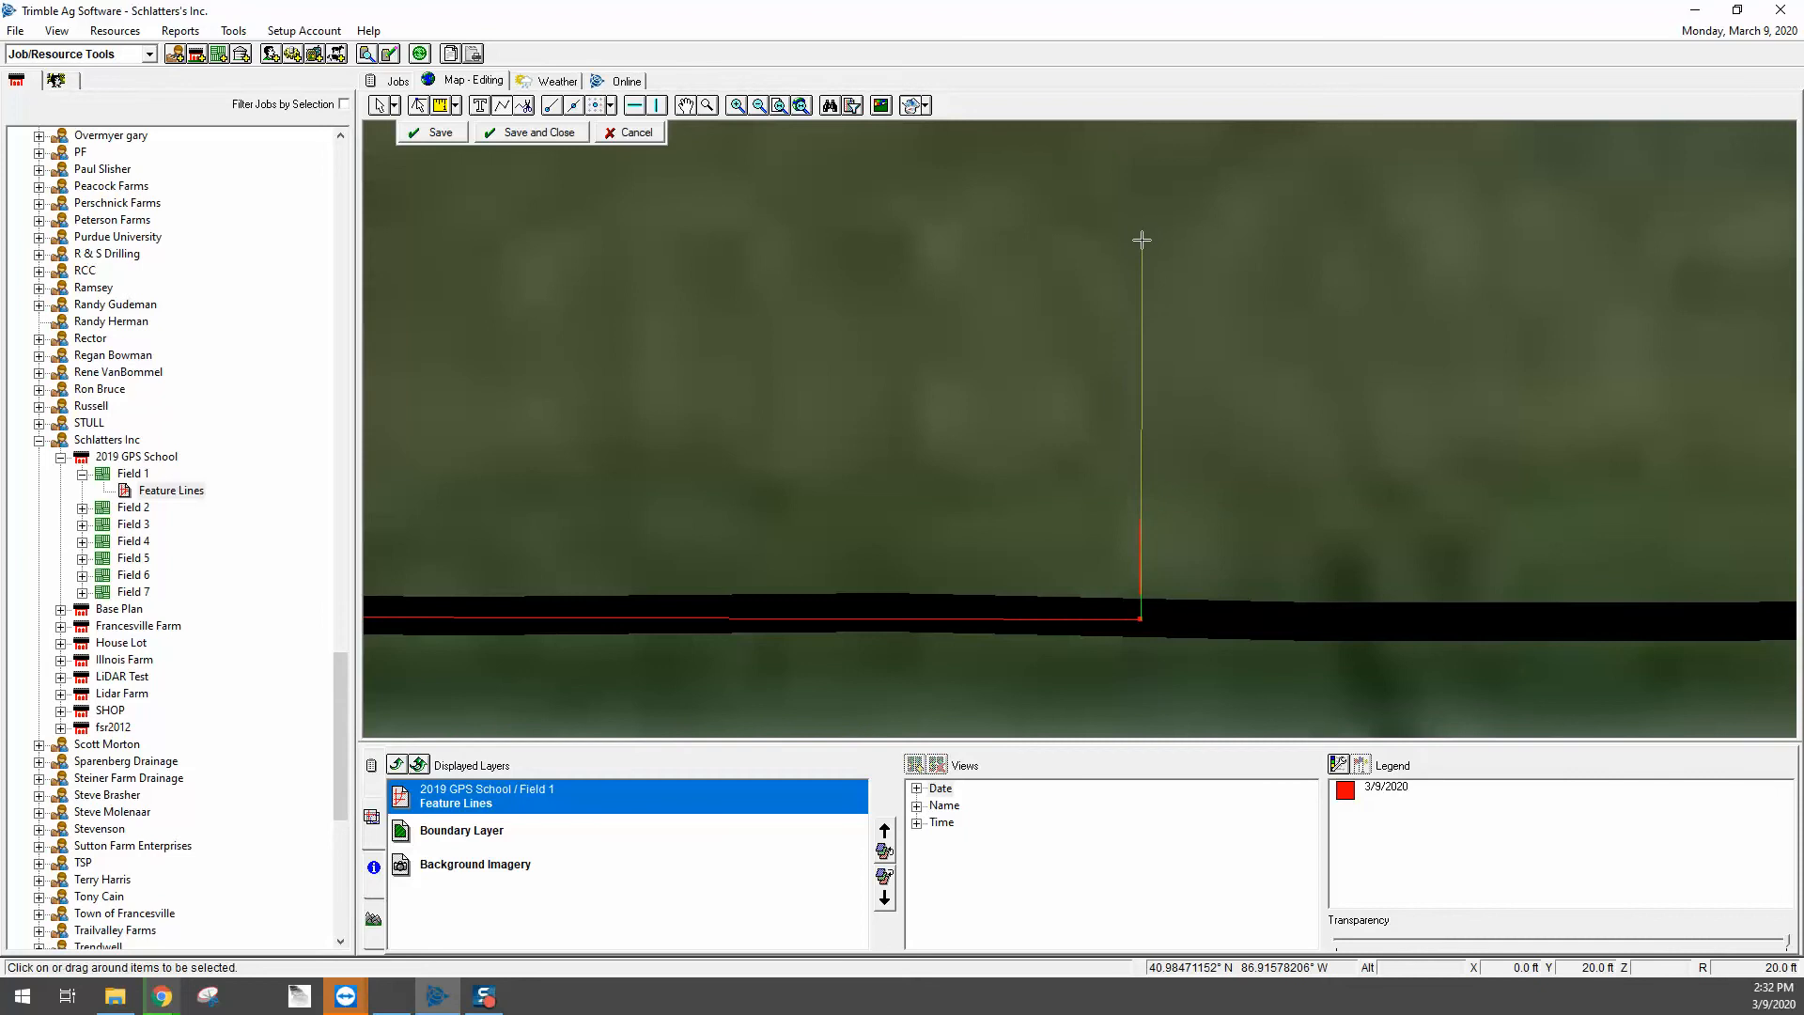
click(1142, 241)
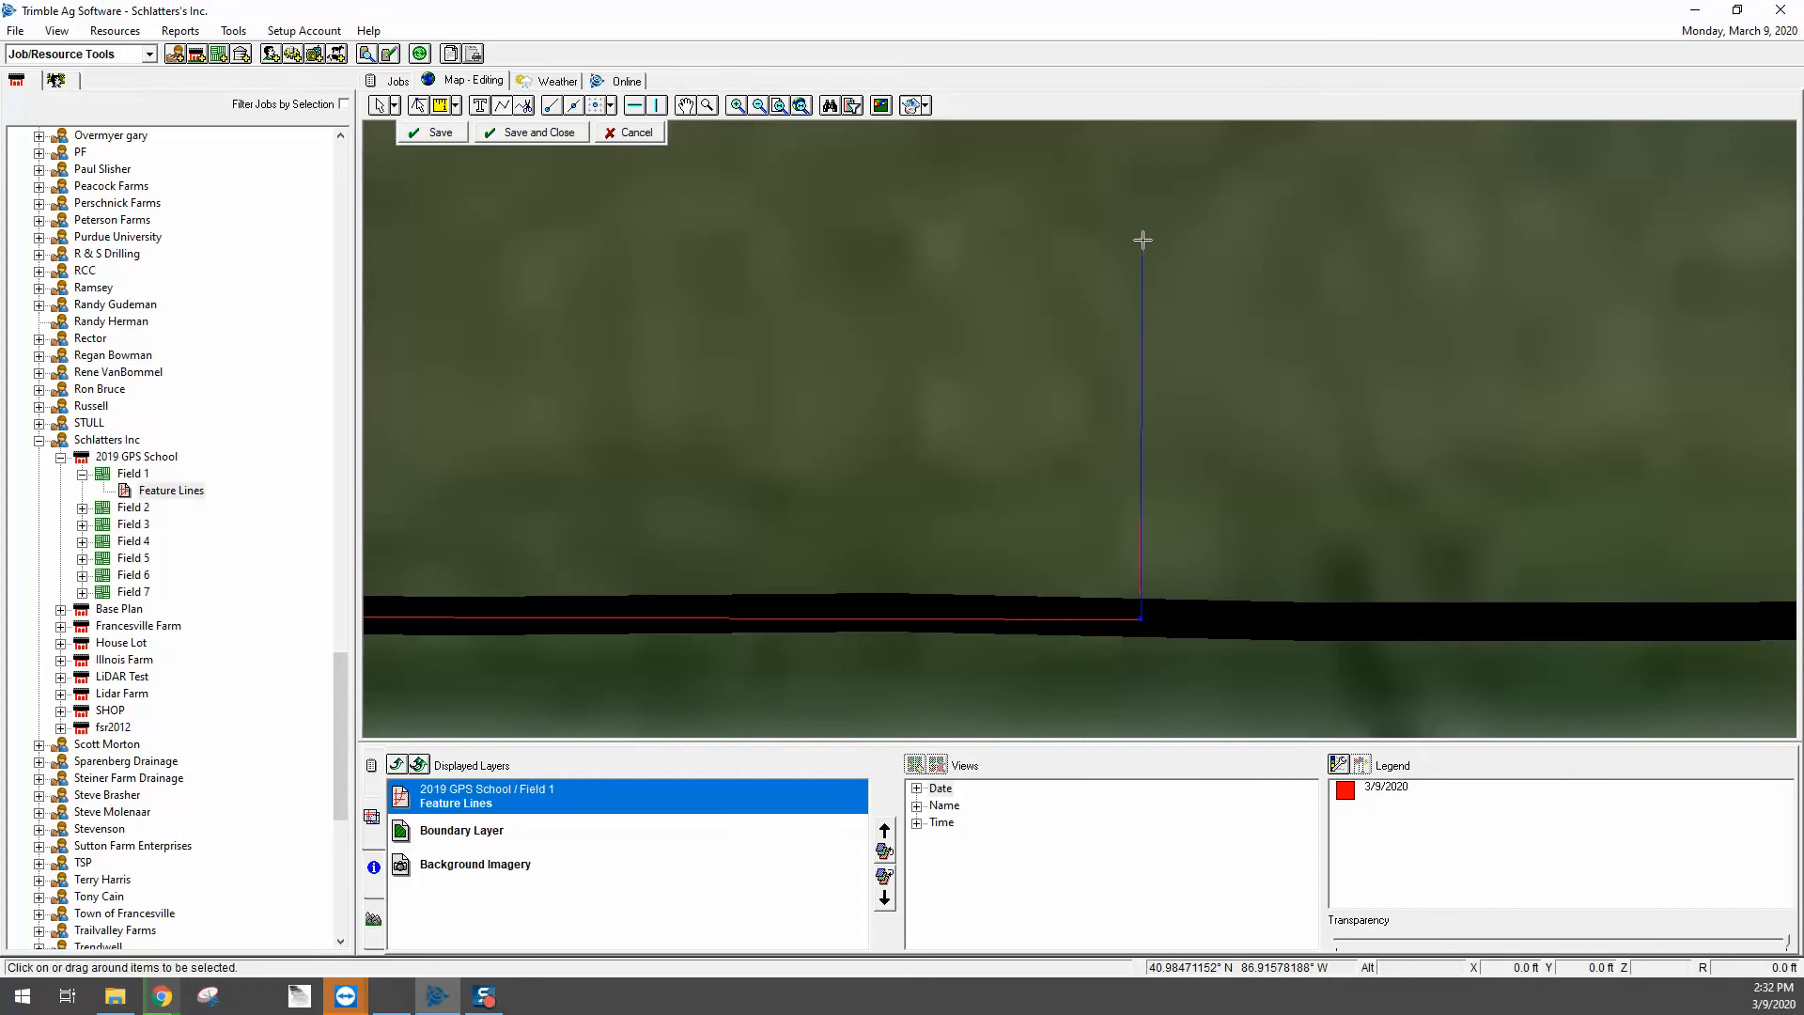
right_click(1210, 249)
click(1256, 261)
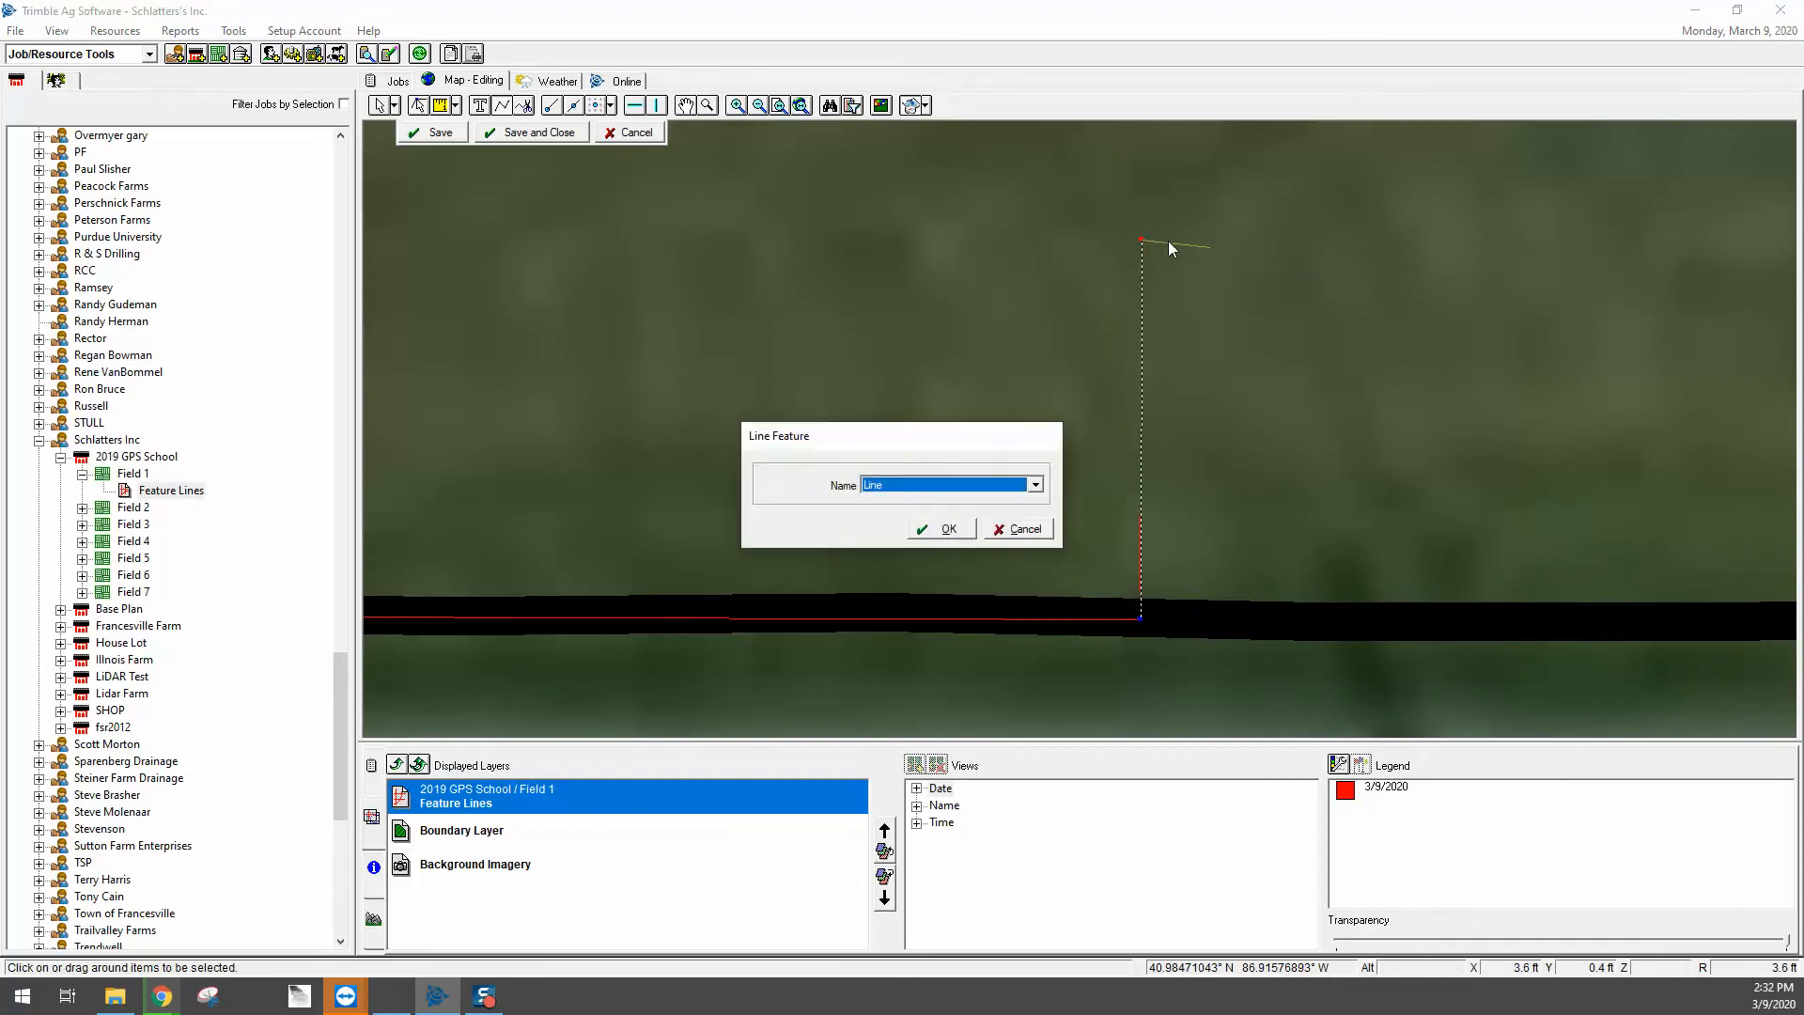
click(951, 527)
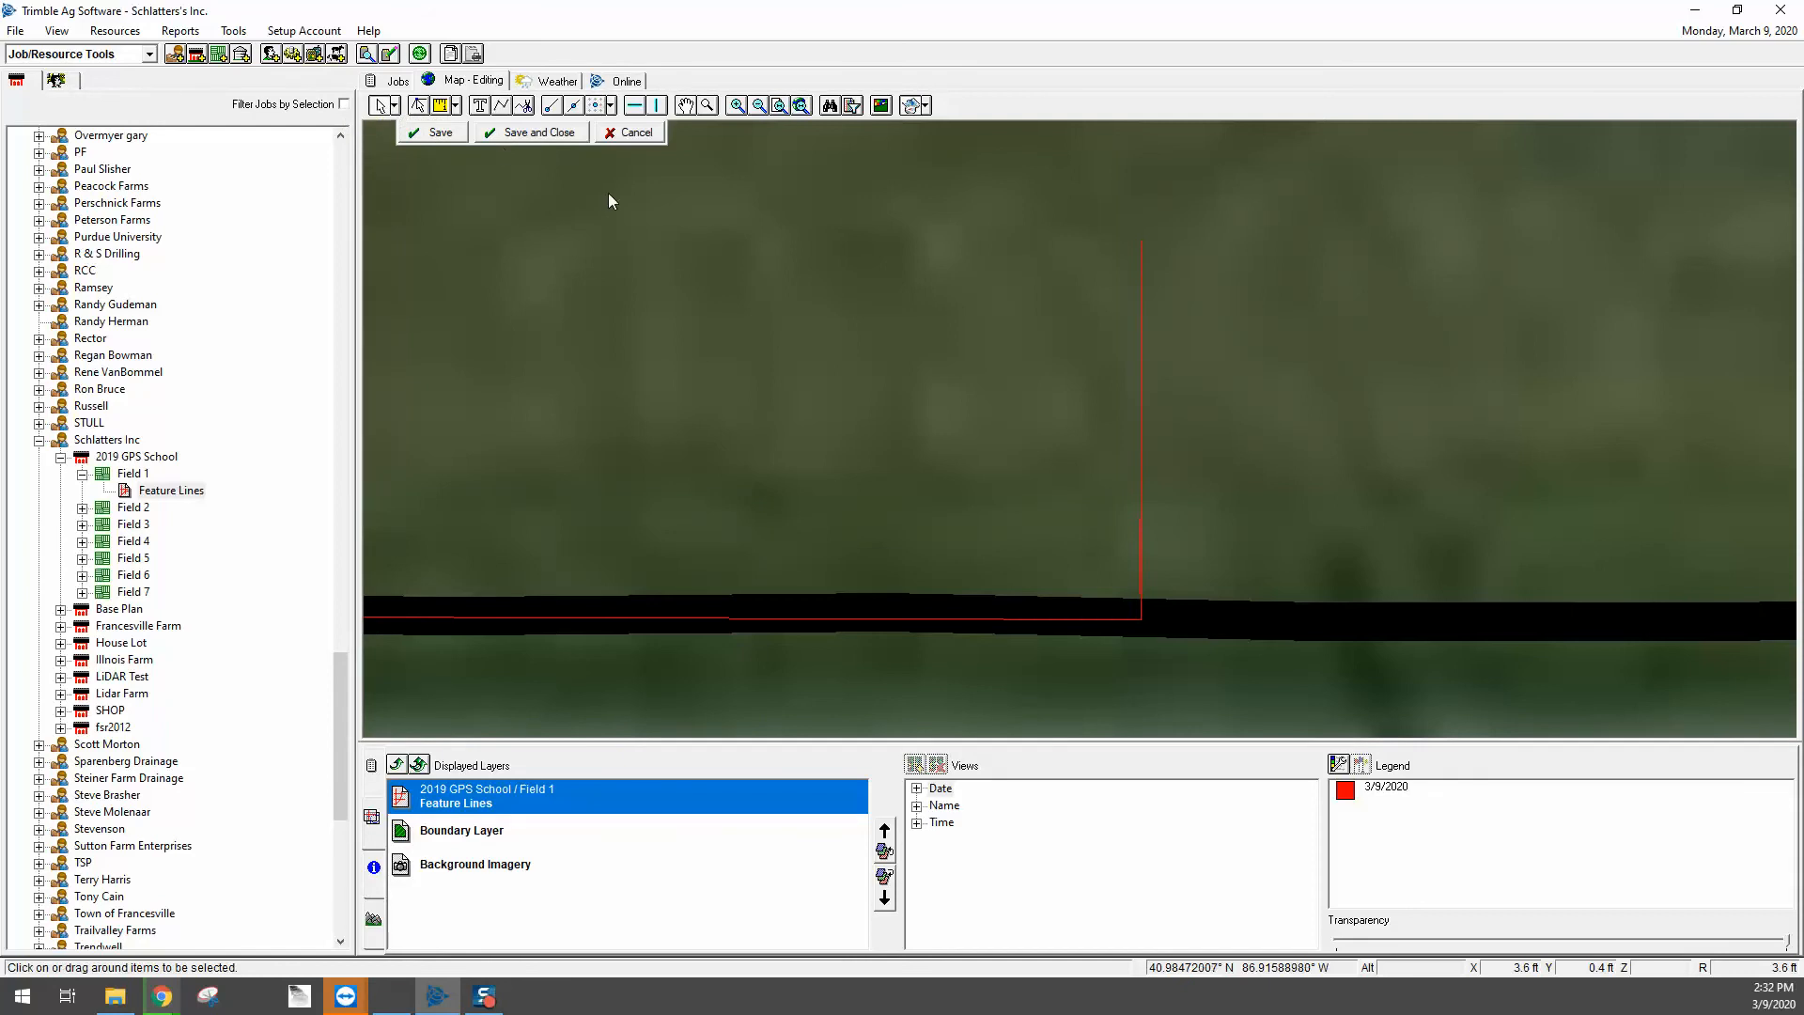
Step: Register the north end of the 20 ft line as a new location described as Pivot, and save and close the layer
click(377, 107)
click(1143, 247)
right_click(1143, 247)
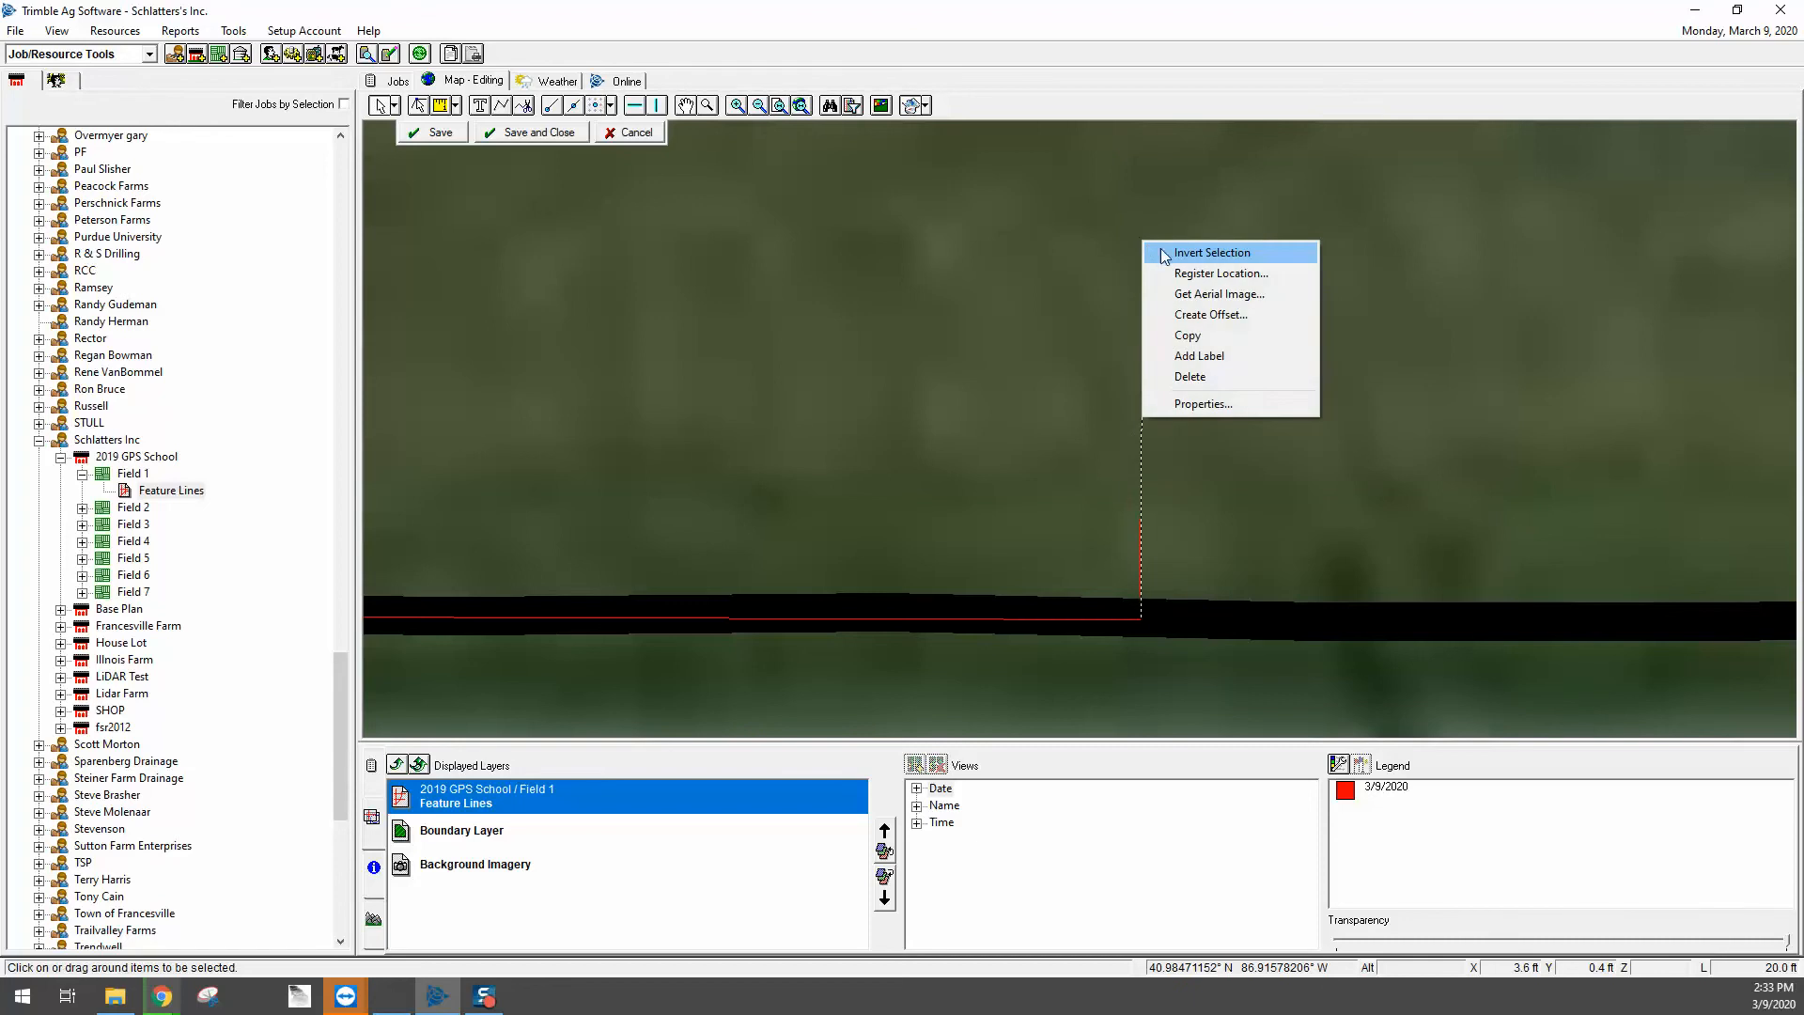
click(1203, 274)
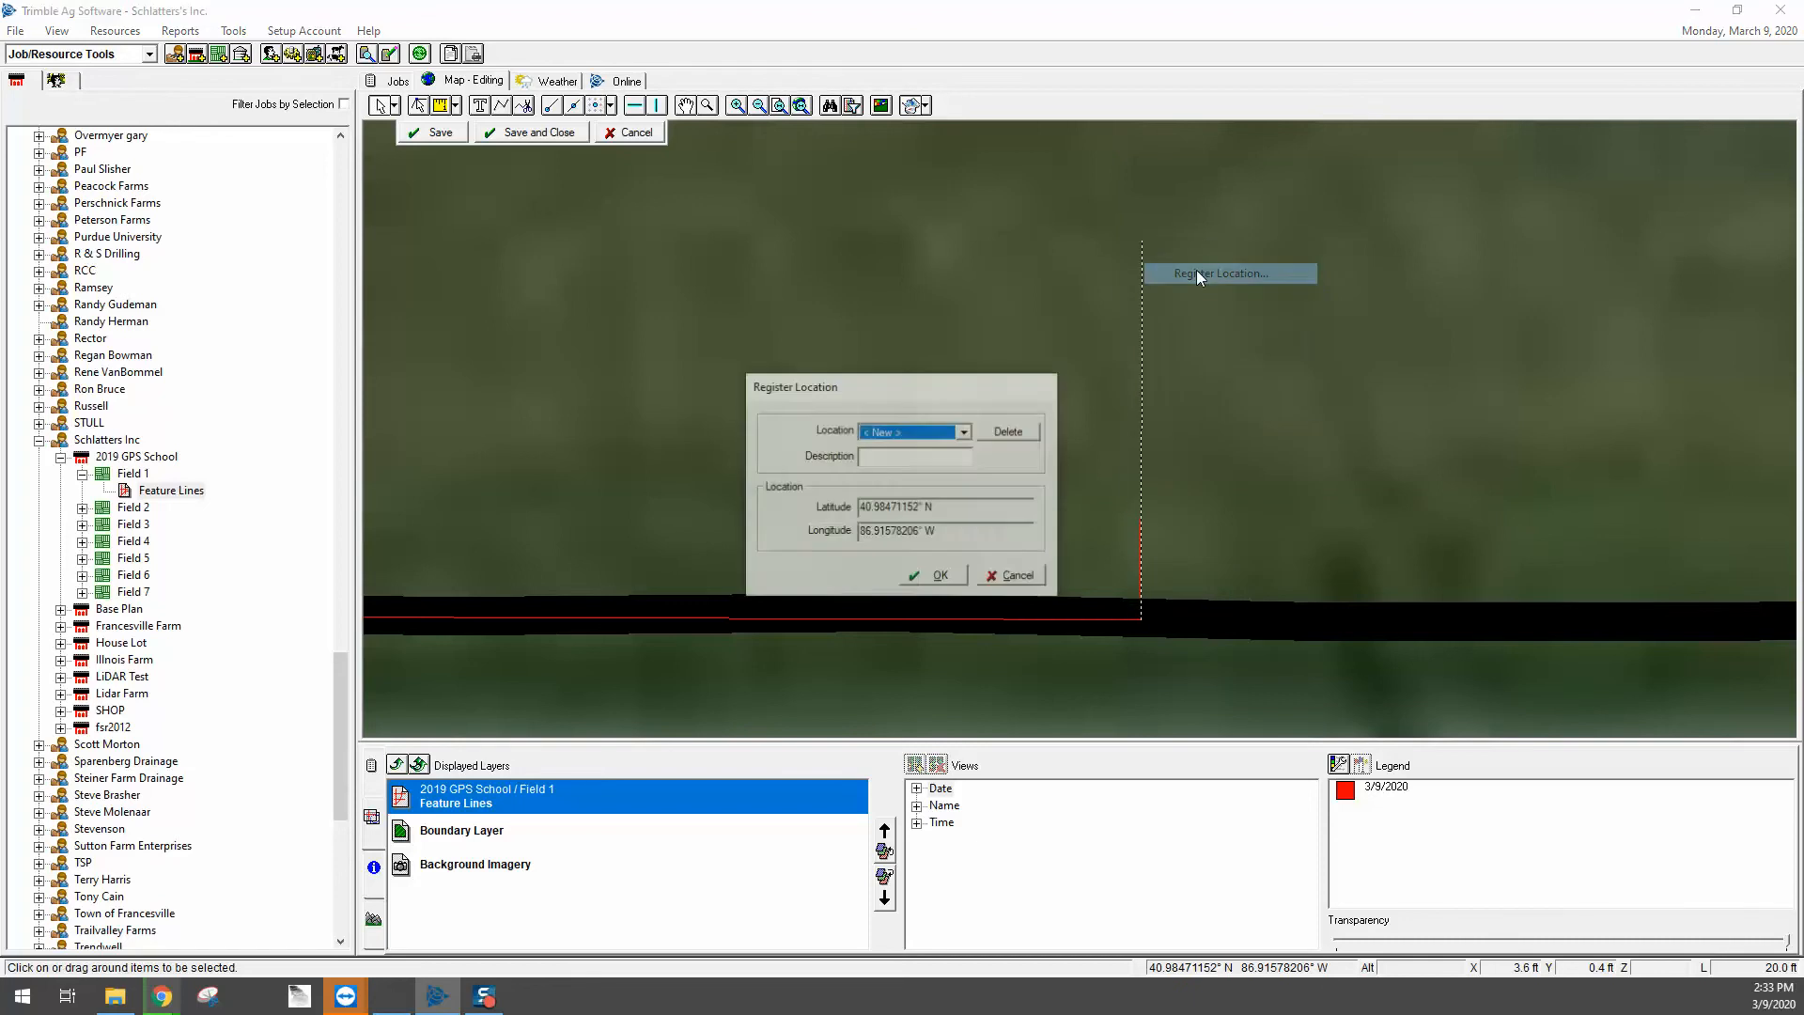
click(872, 454)
text(Pivo)
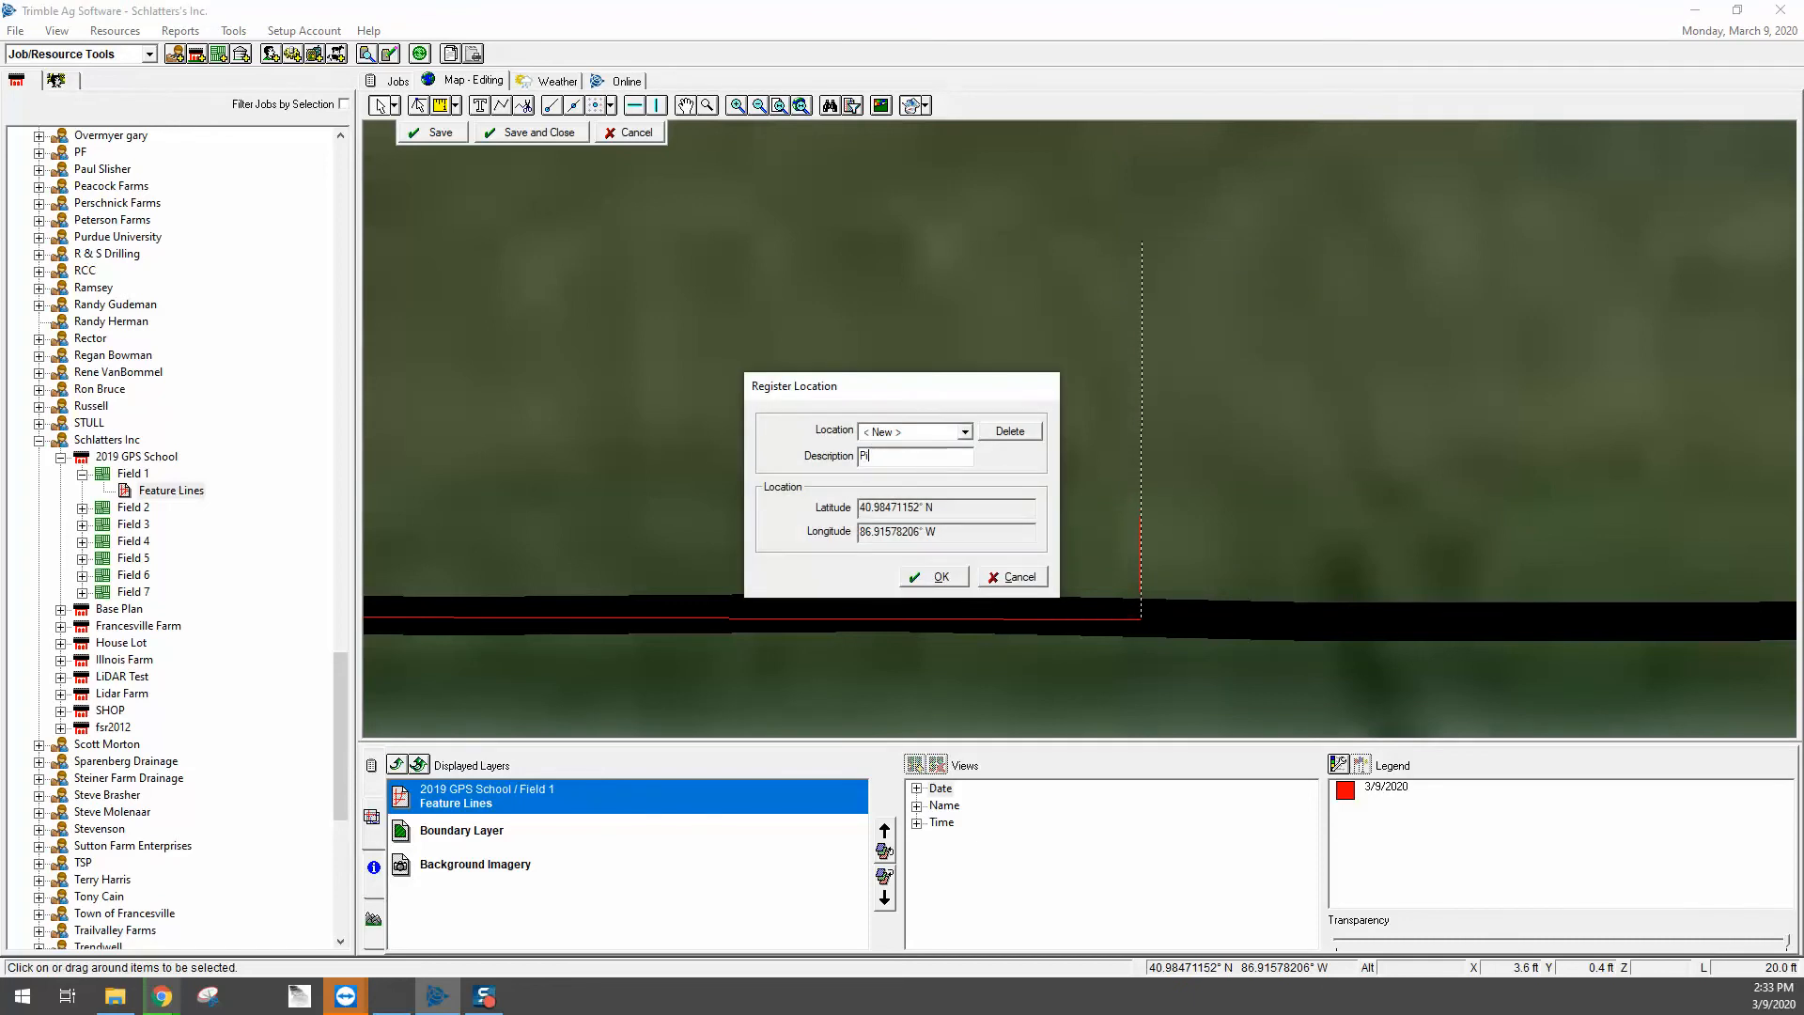
text(t)
click(937, 580)
click(549, 139)
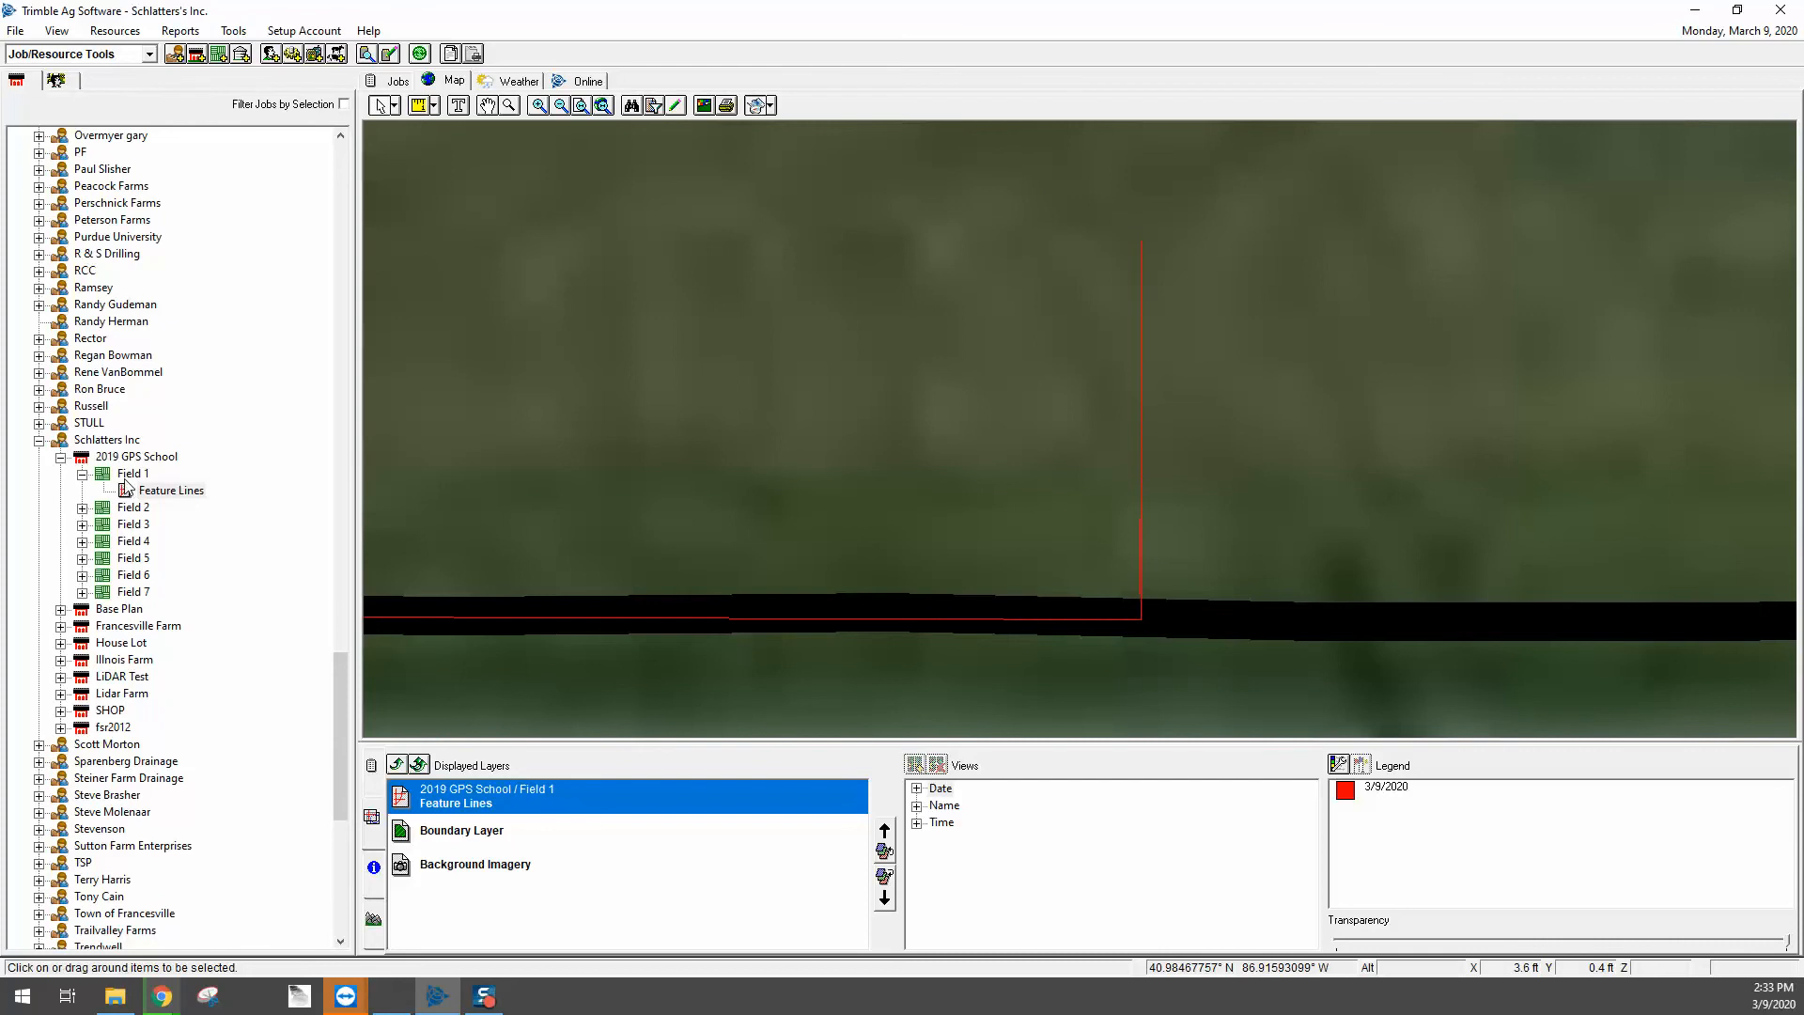
Step: Add a polygon/area layer named New Layer to Field 1 and select it in the field tree
right_click(126, 483)
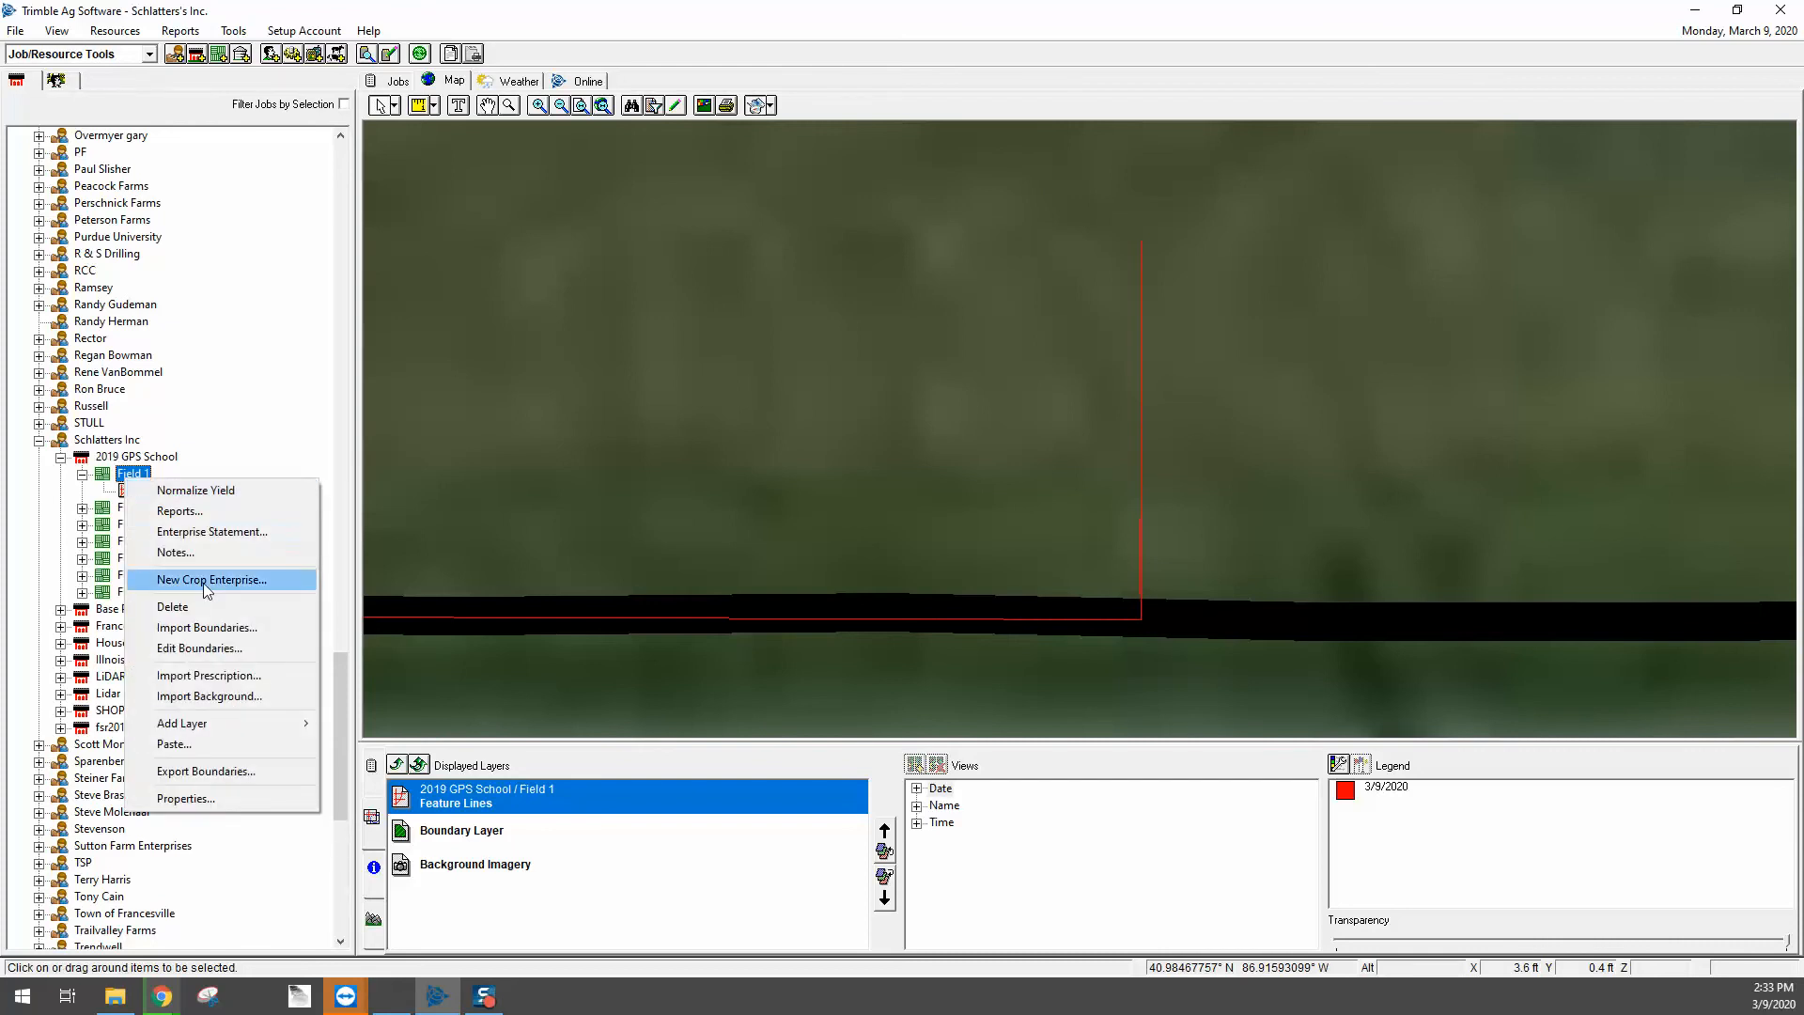
mouse_move(250, 723)
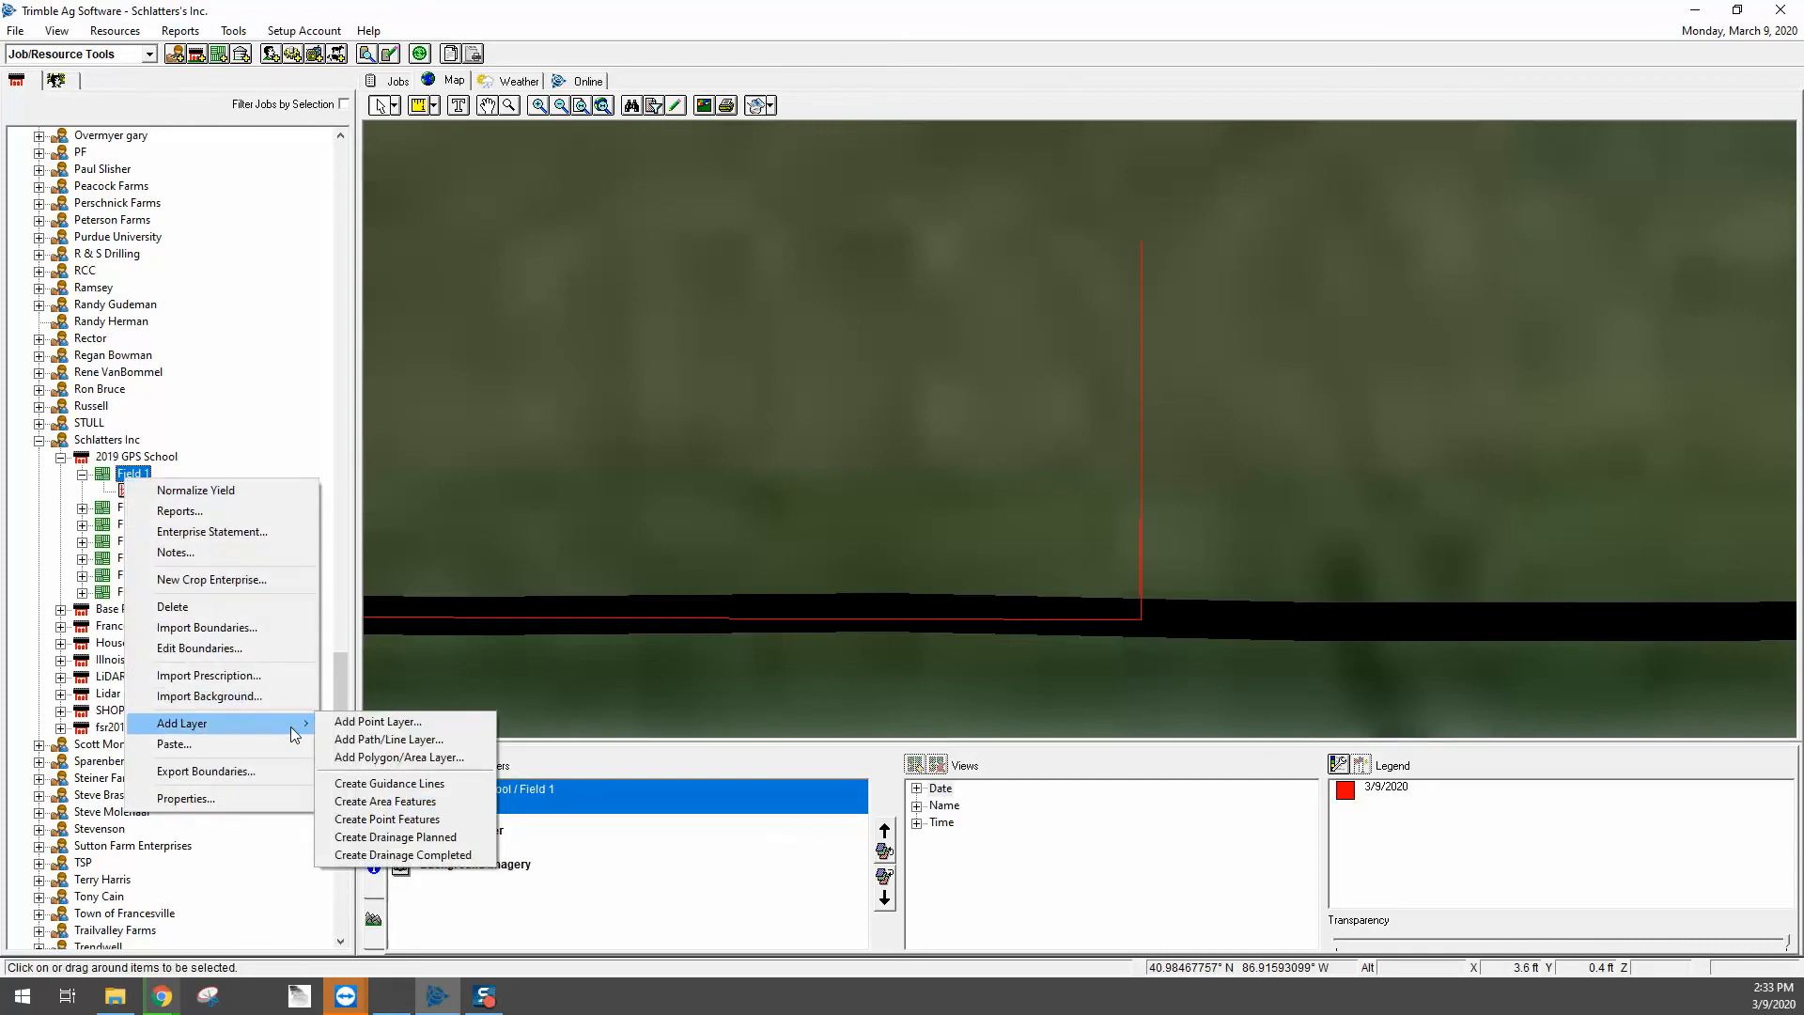
click(391, 757)
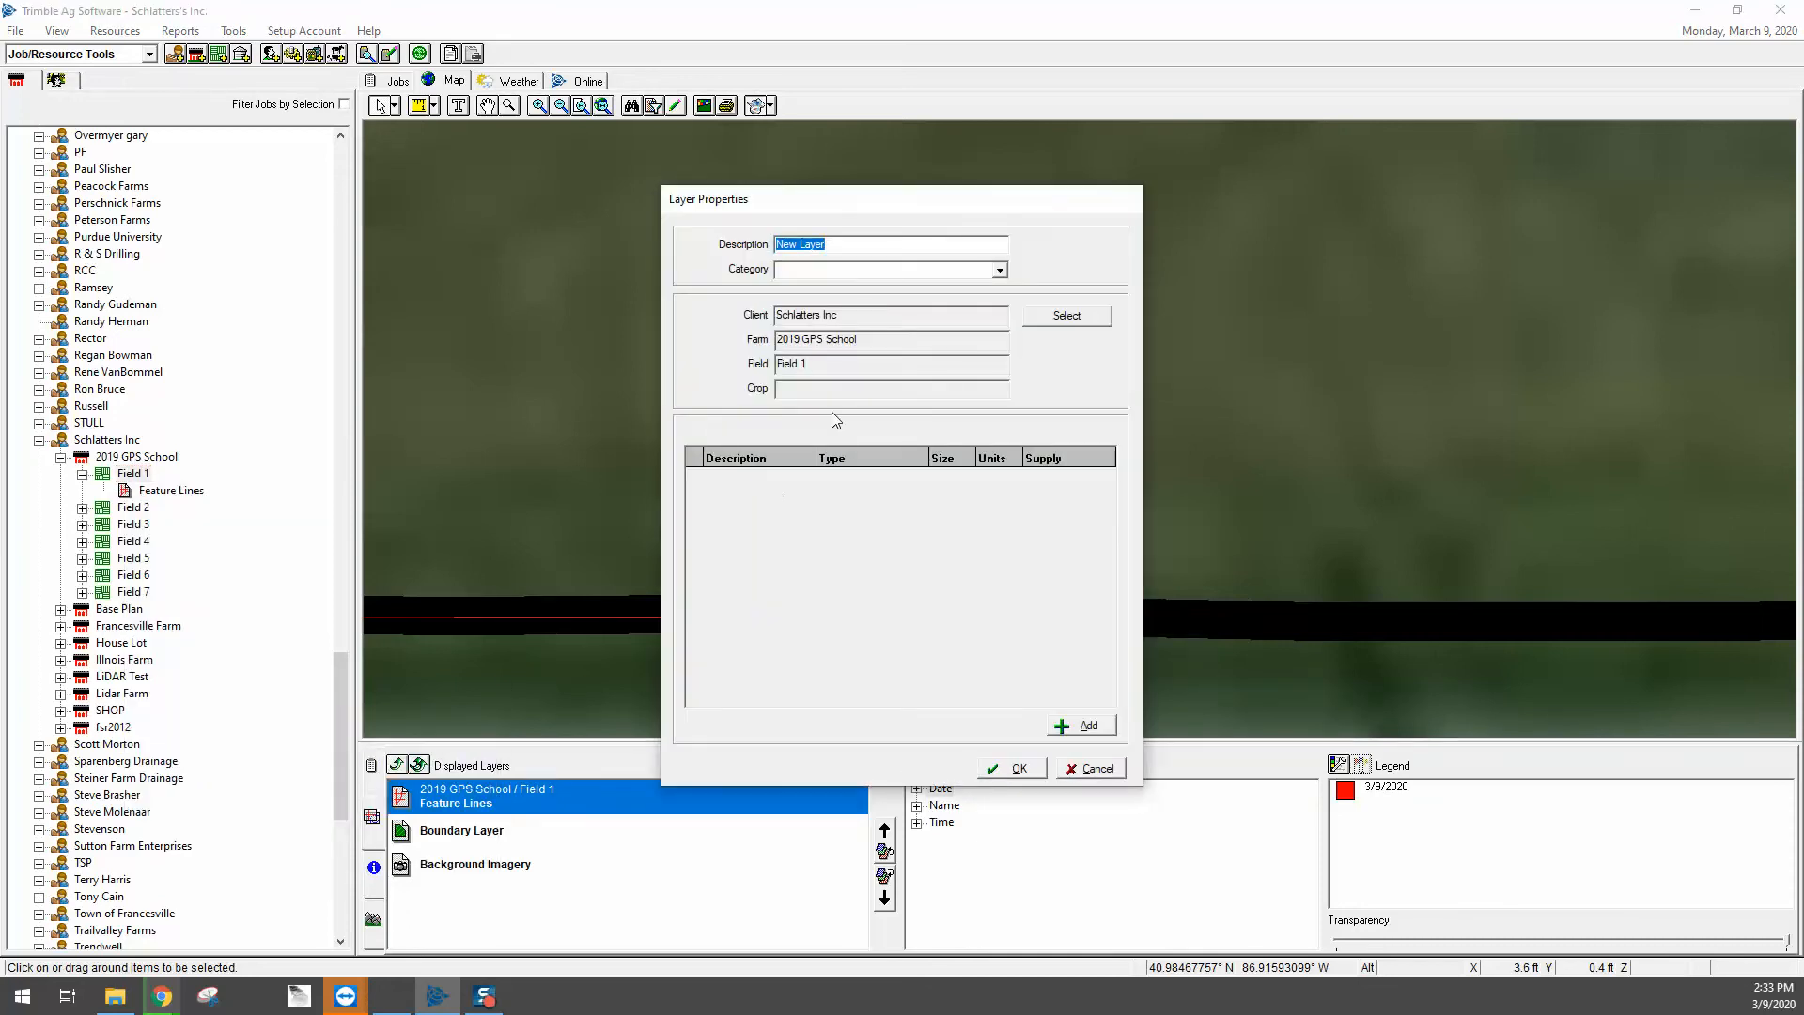
click(1013, 768)
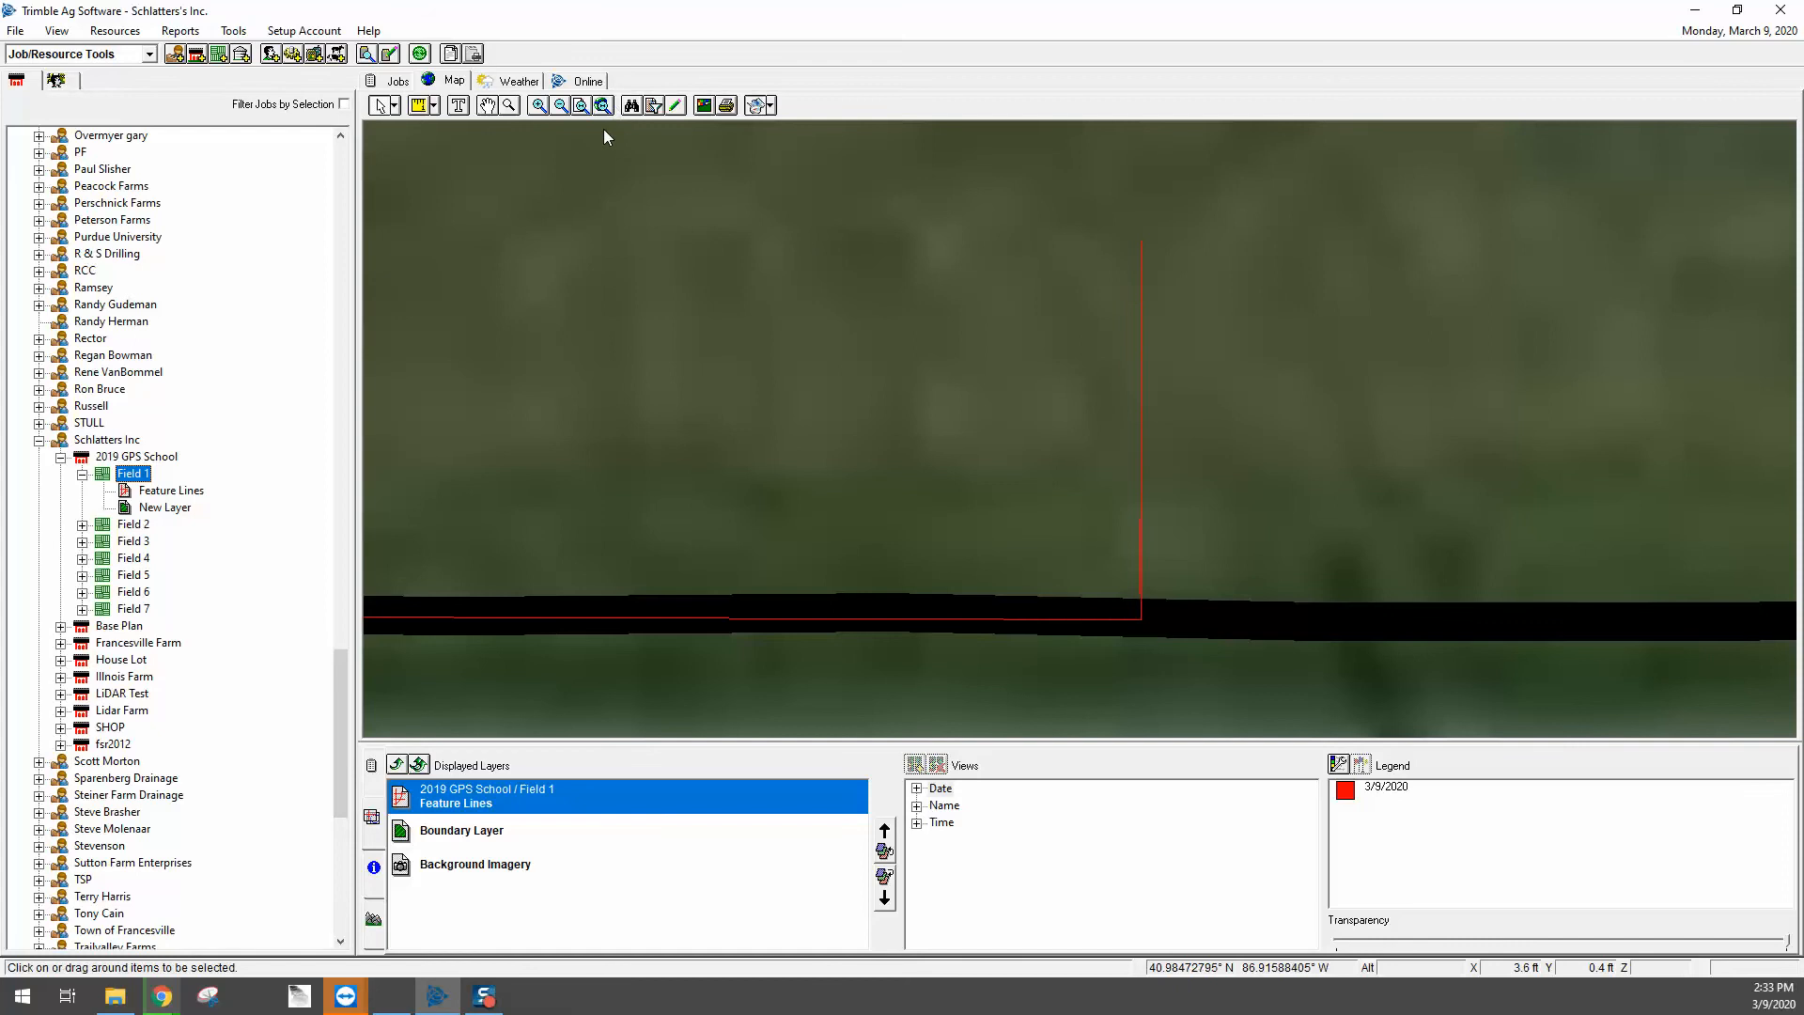
click(170, 508)
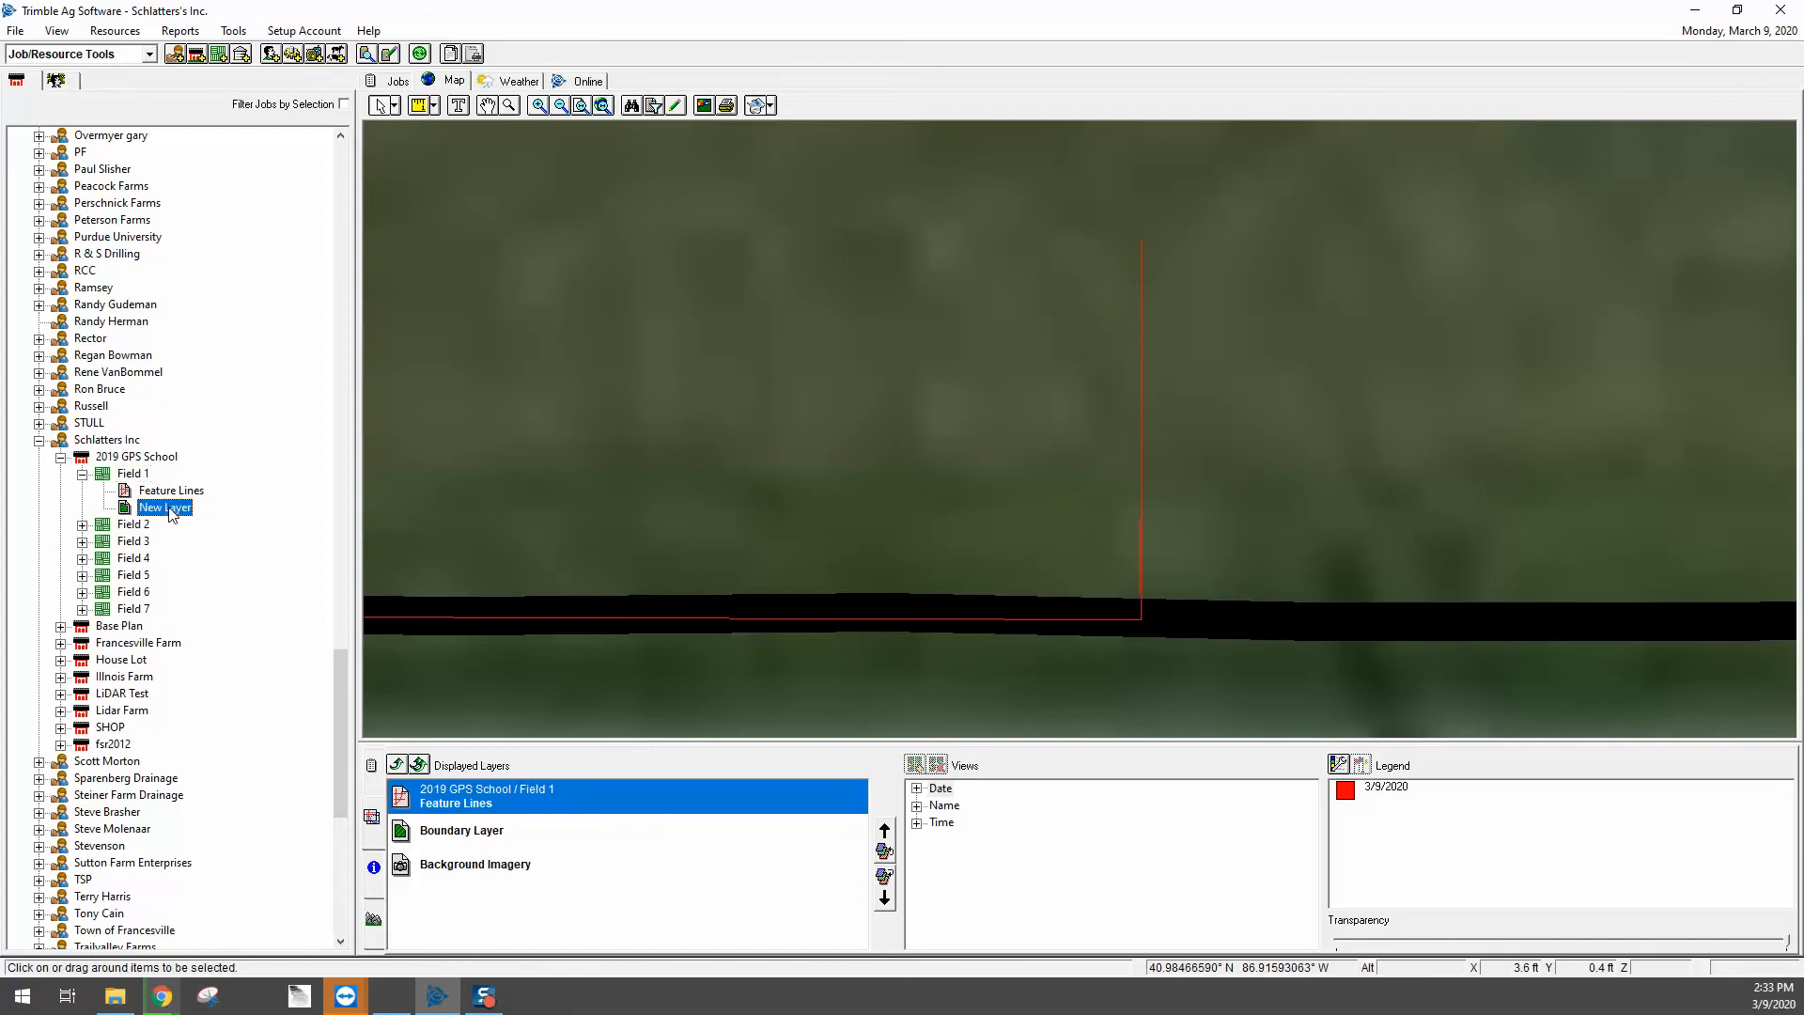
Step: Open Field 1's New Layer for editing and choose the Circle Radius include tool
click(676, 106)
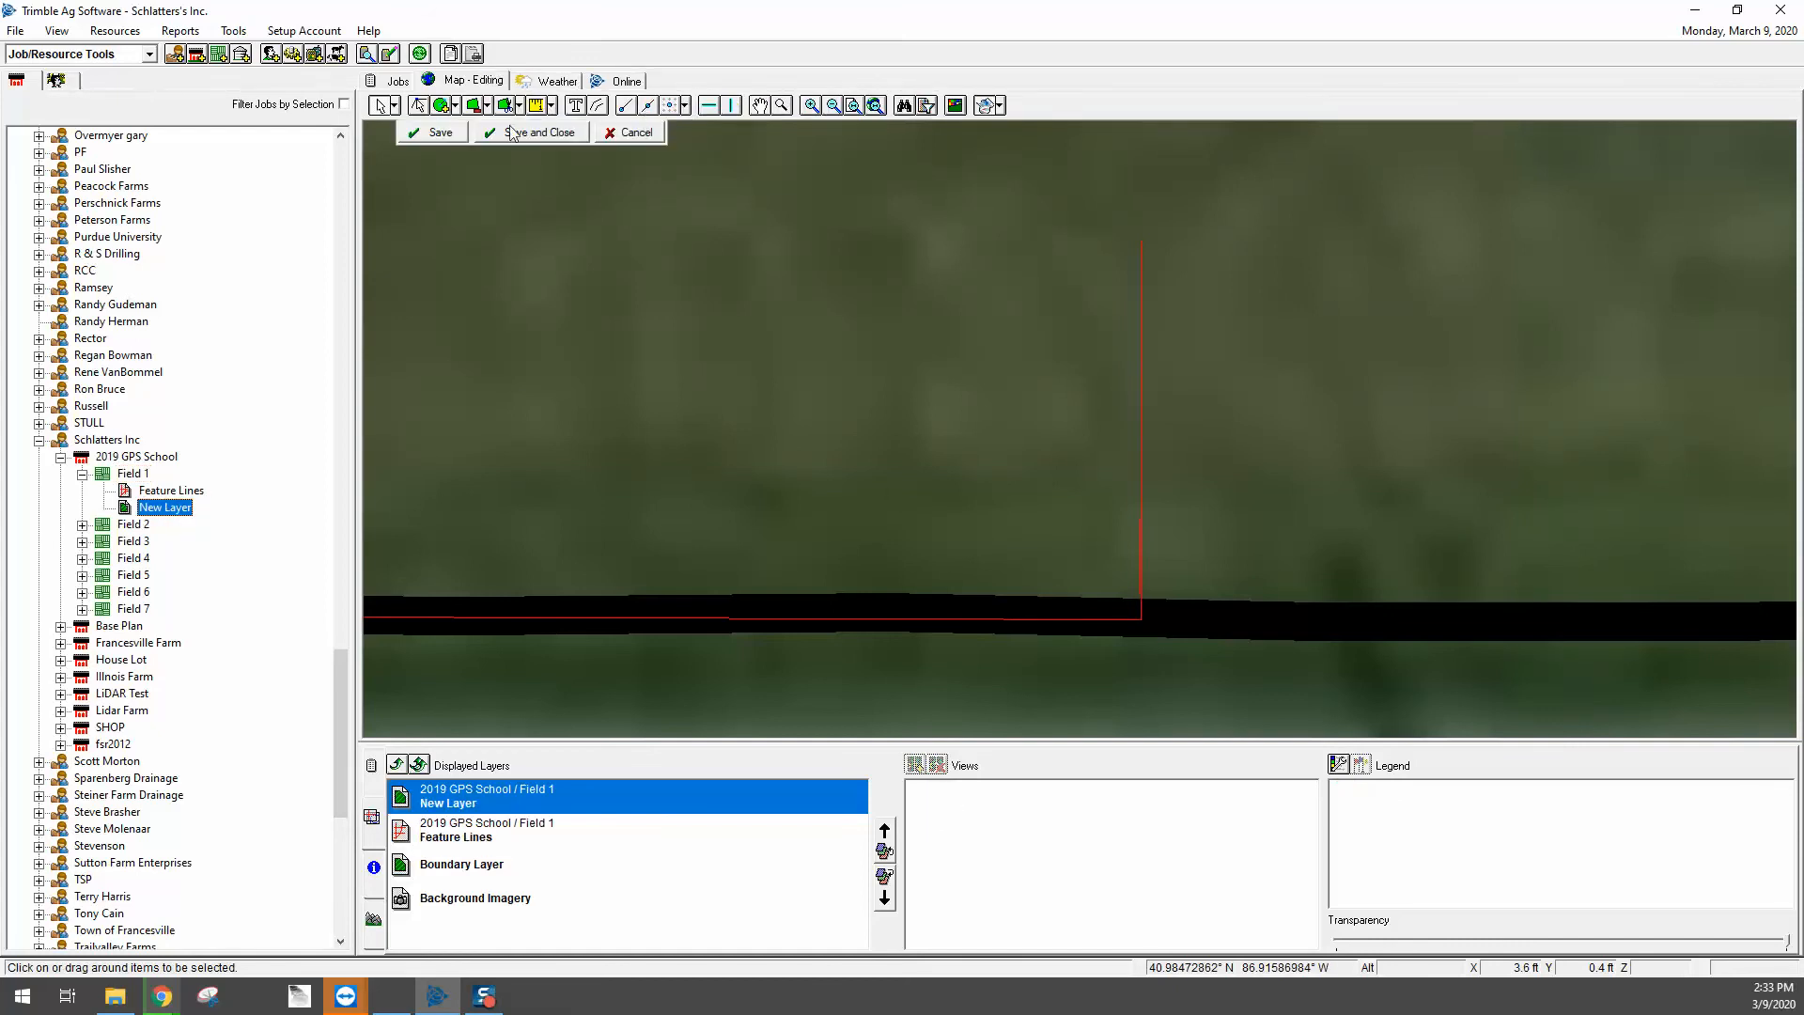
click(456, 107)
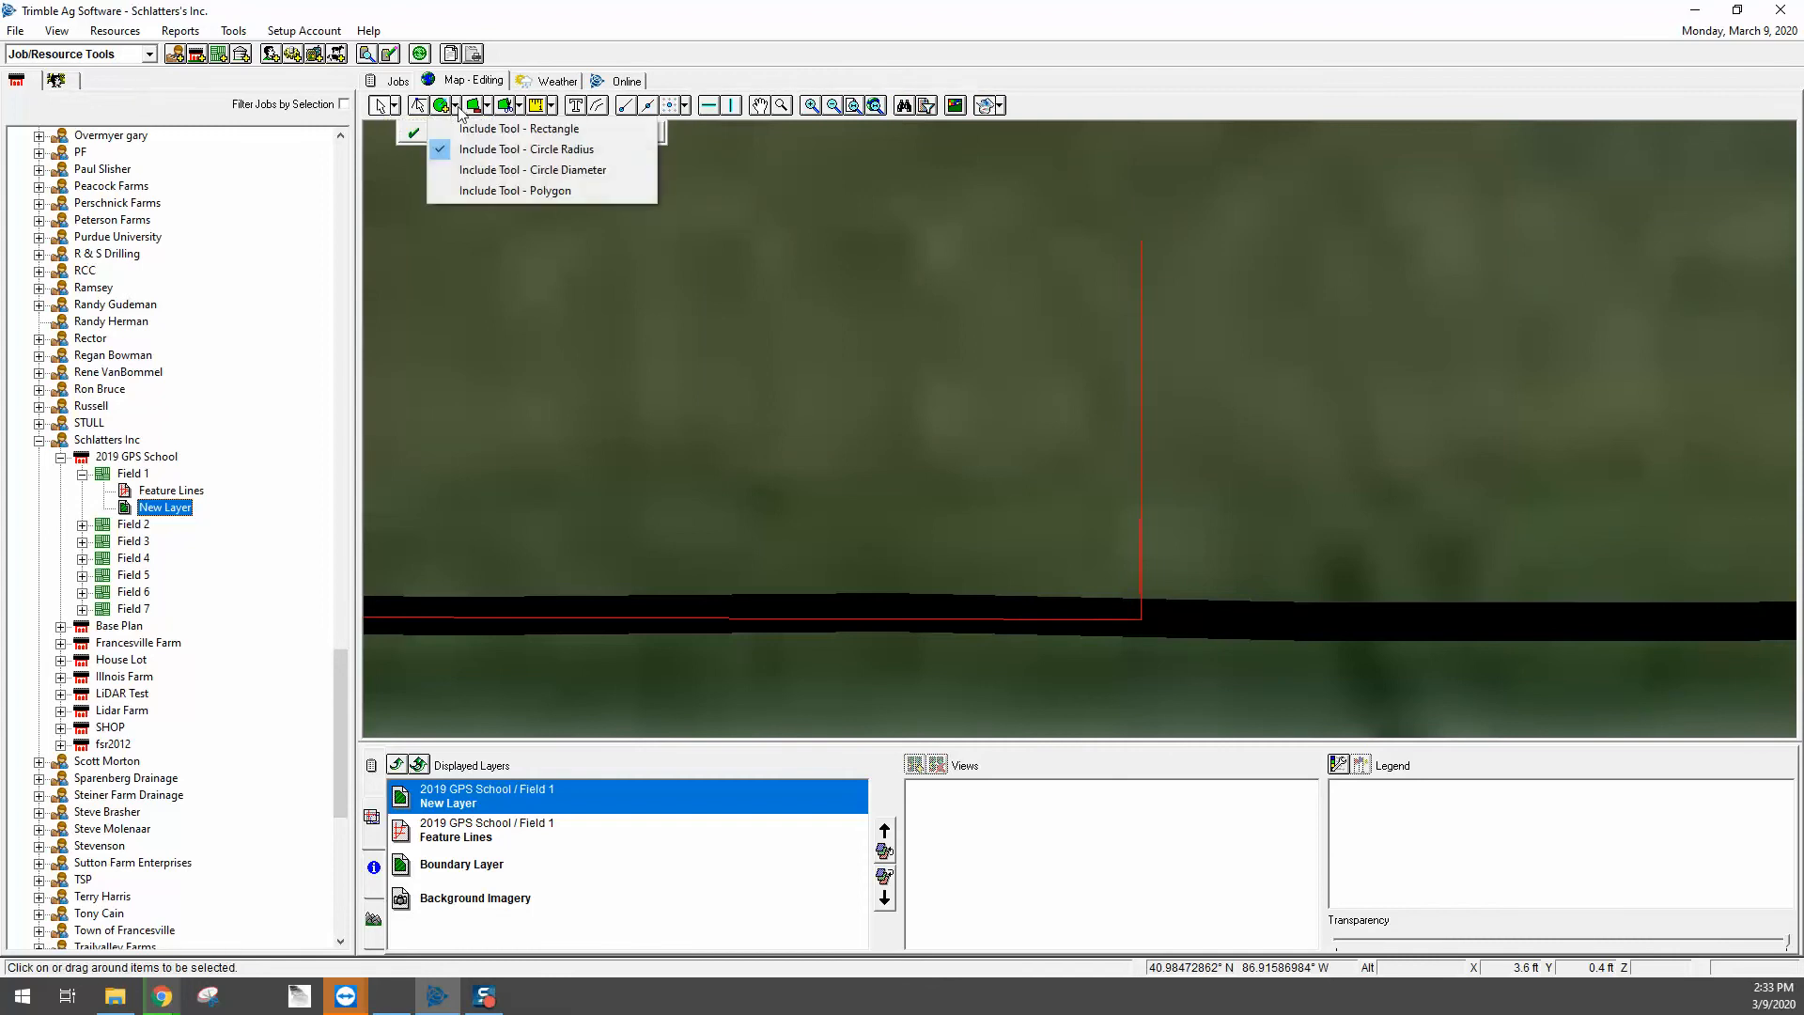
click(495, 152)
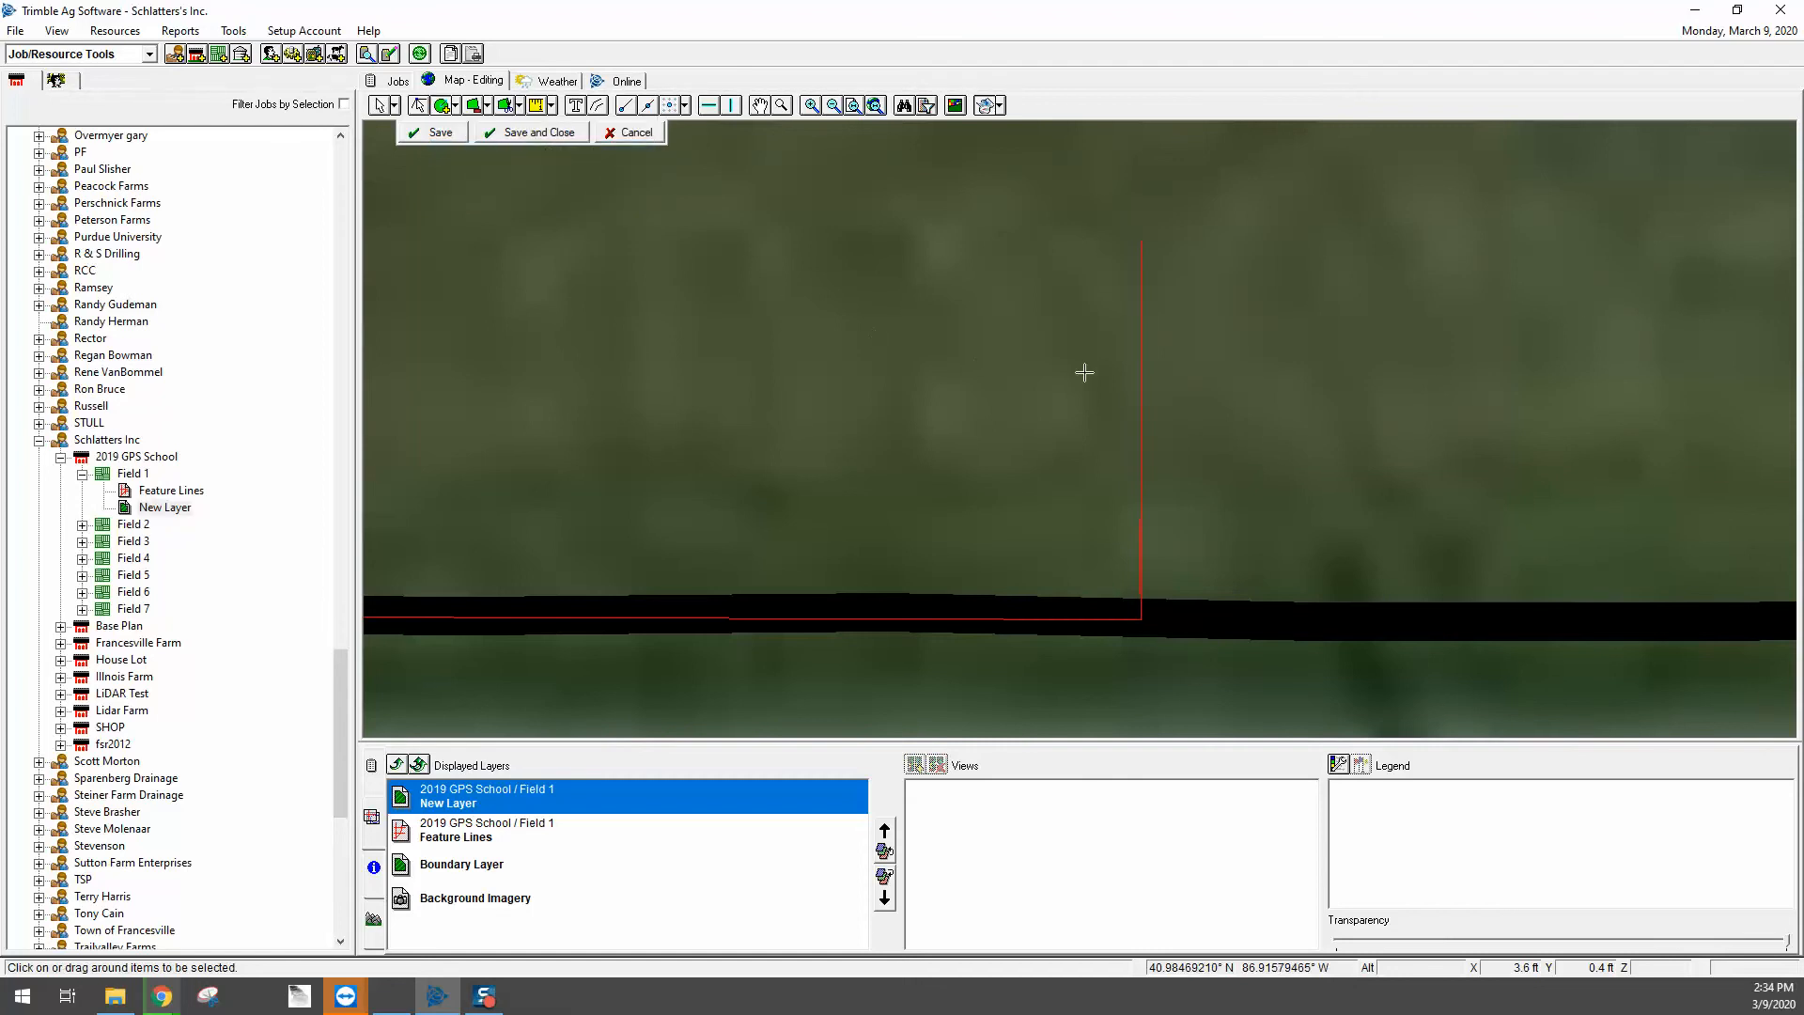
Step: Draw an include circle with a 250 ft radius centred on the registered point Pivot
click(1046, 258)
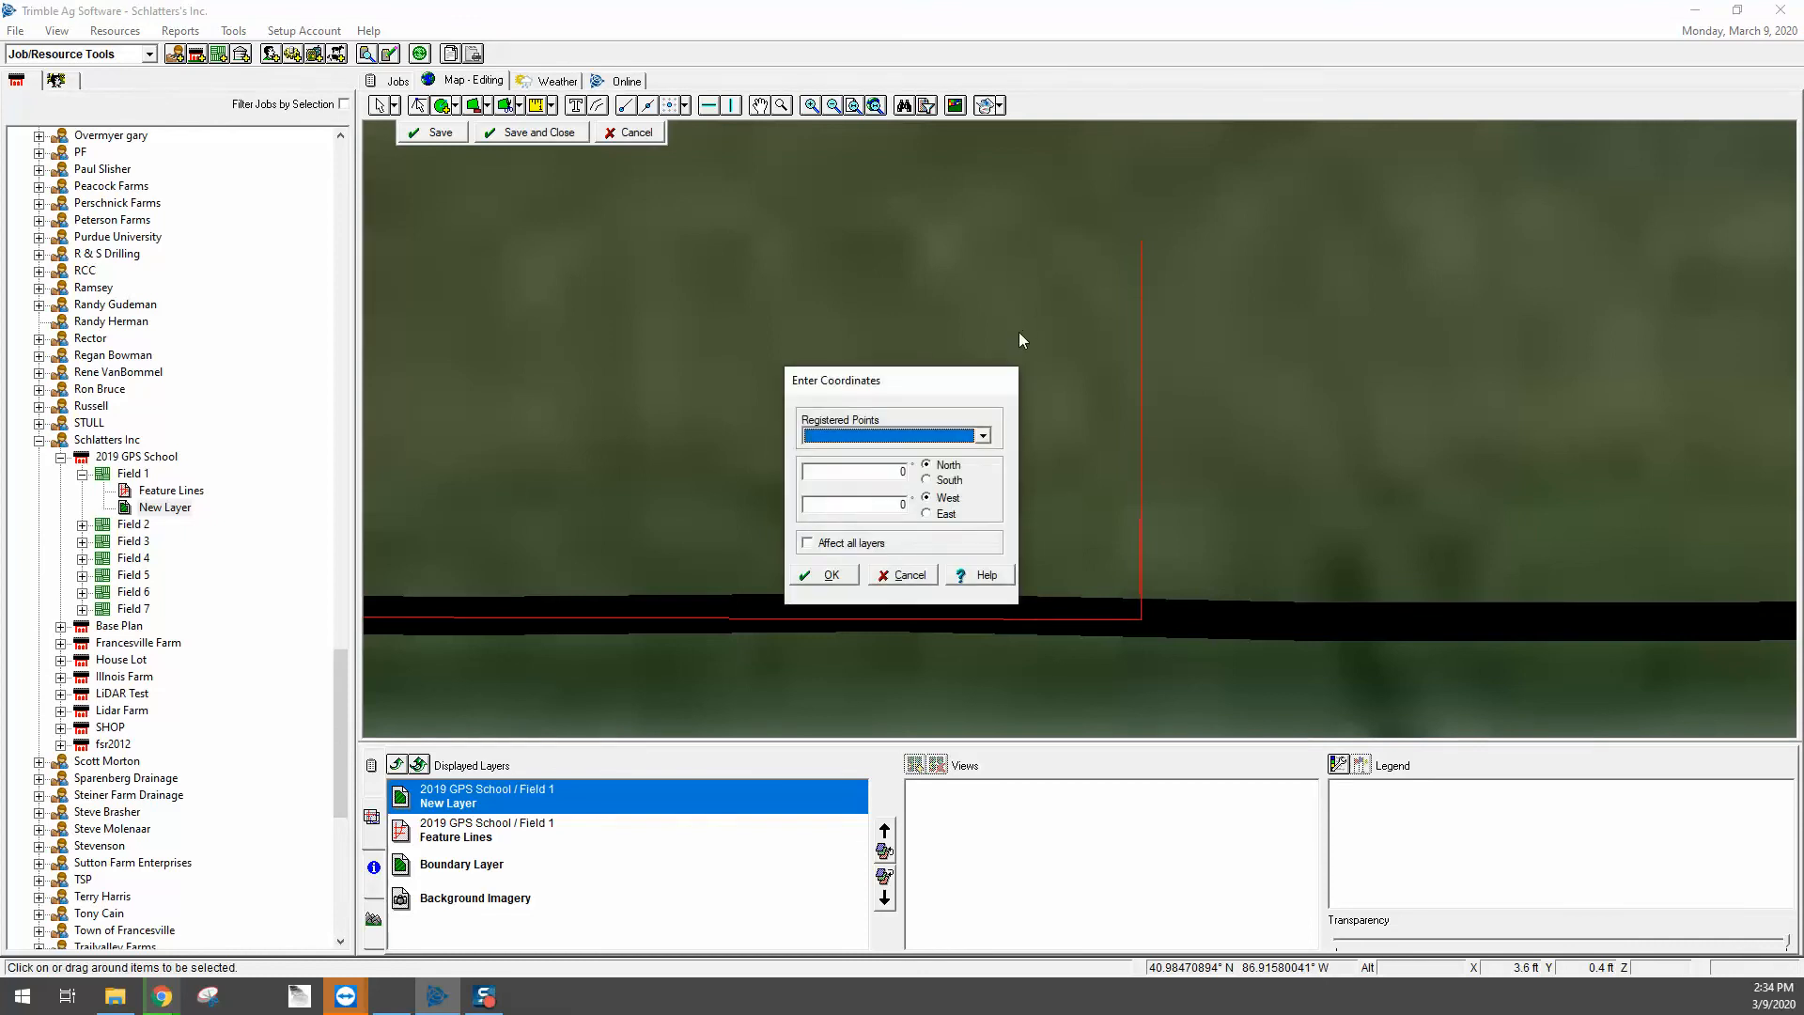
click(984, 435)
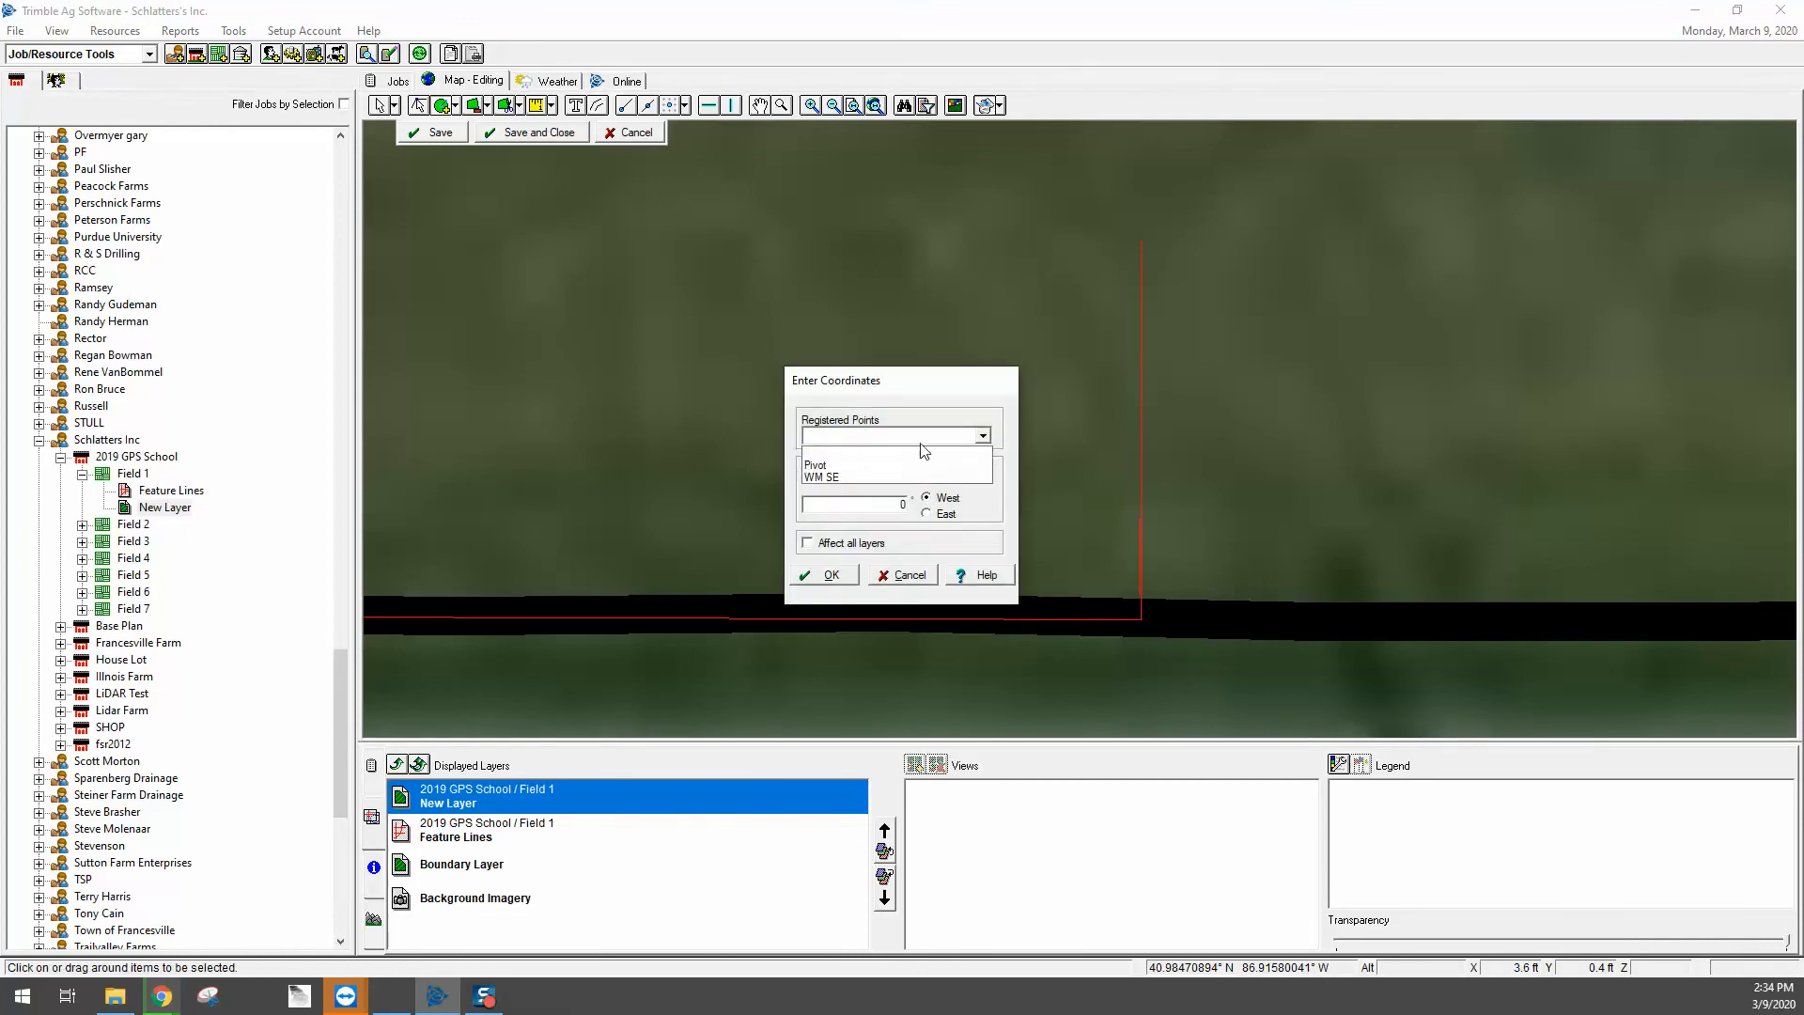
click(844, 467)
click(853, 577)
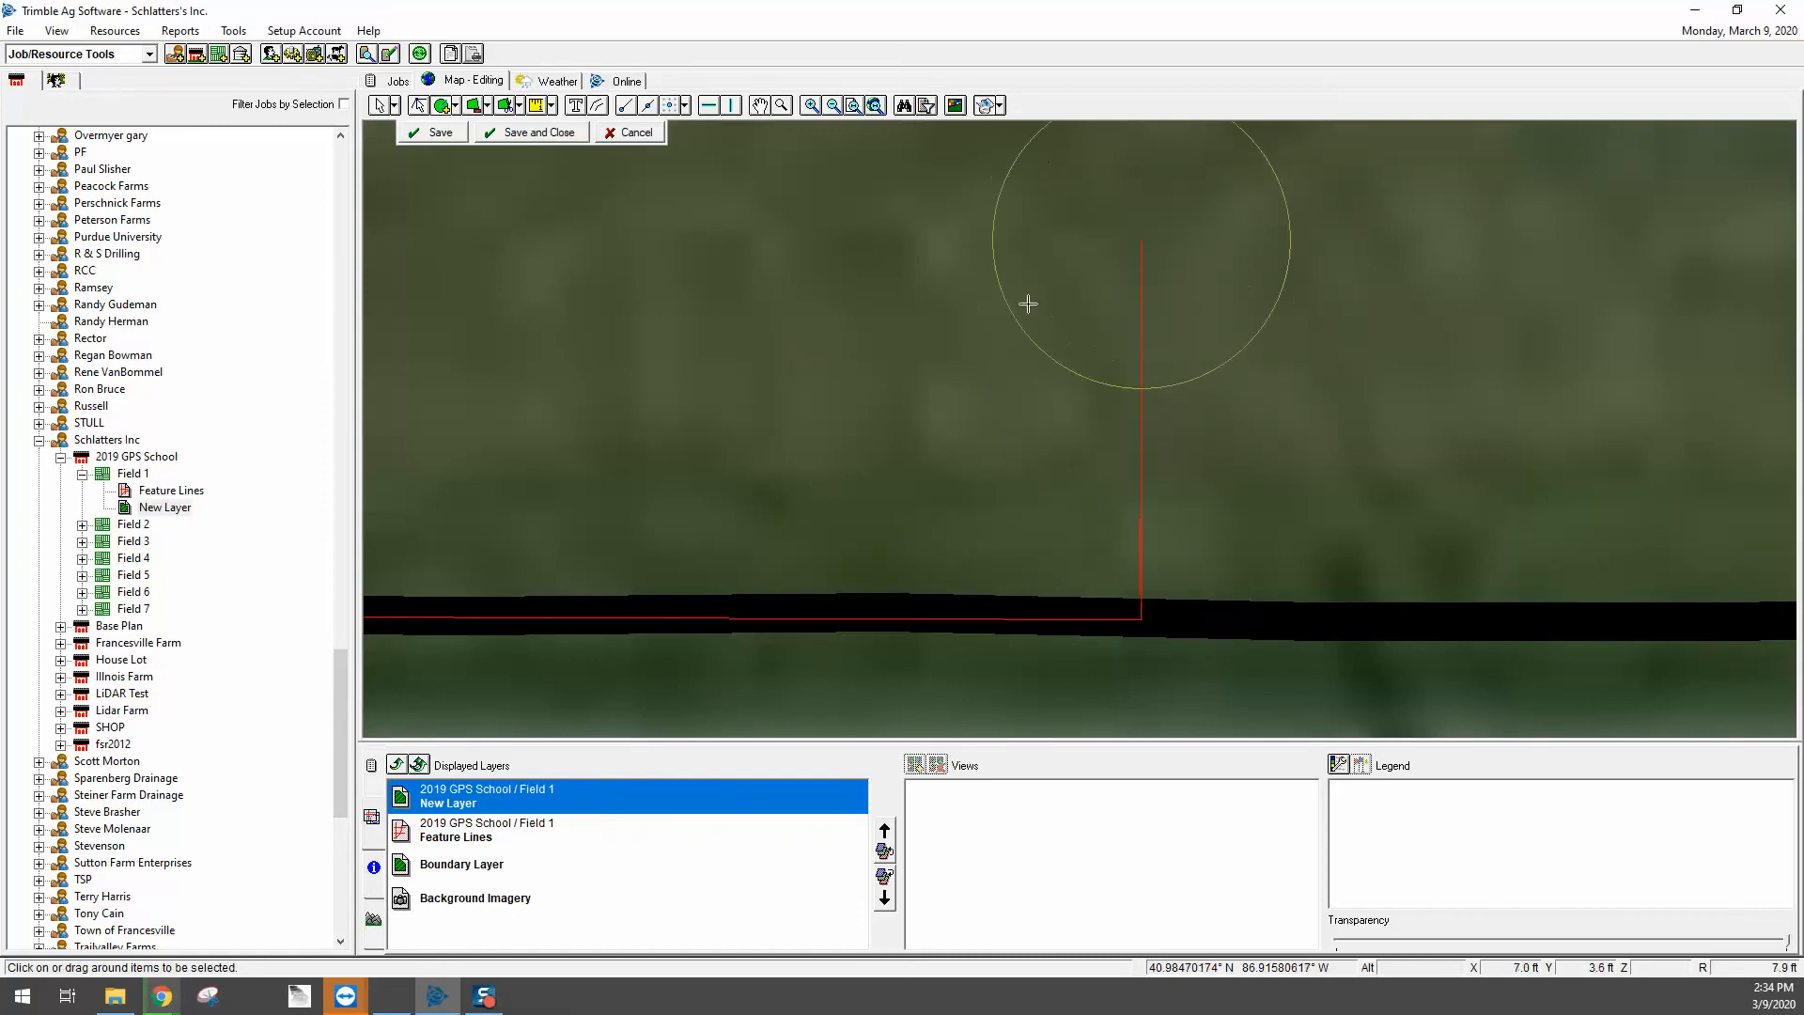
scroll(945, 330, down, 1)
scroll(946, 330, down, 3)
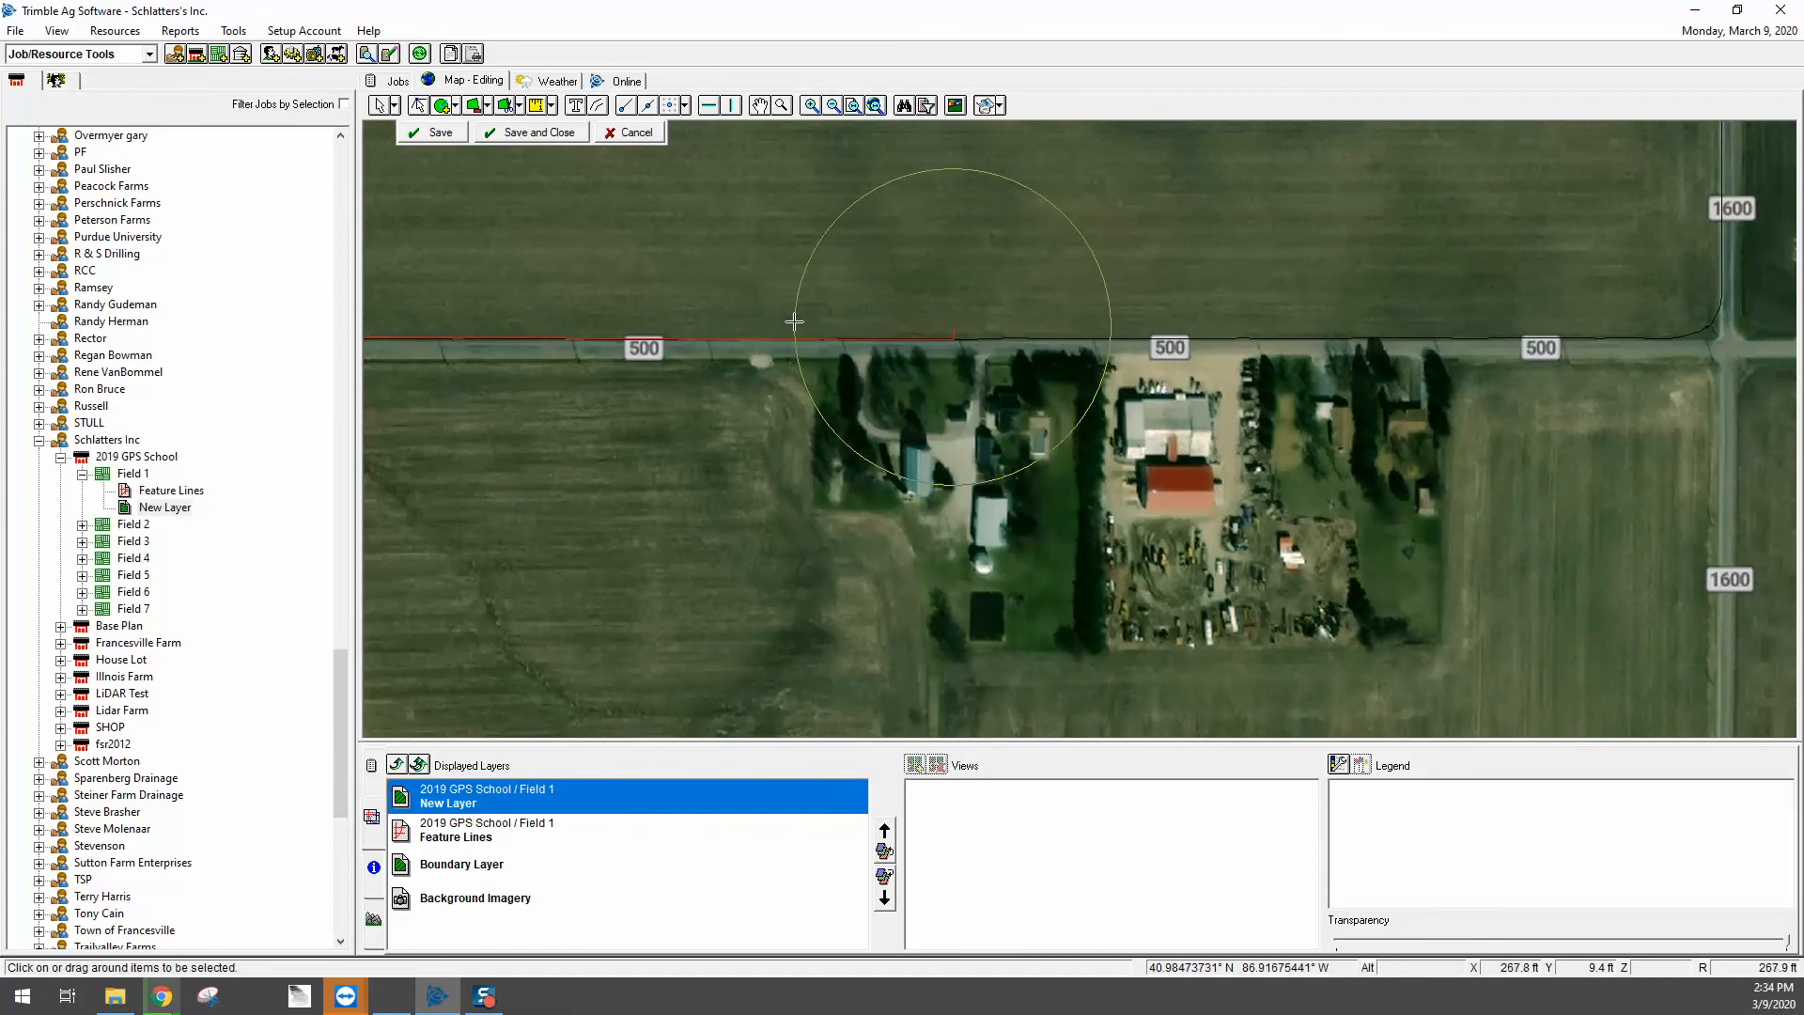
scroll(797, 320, up, 5)
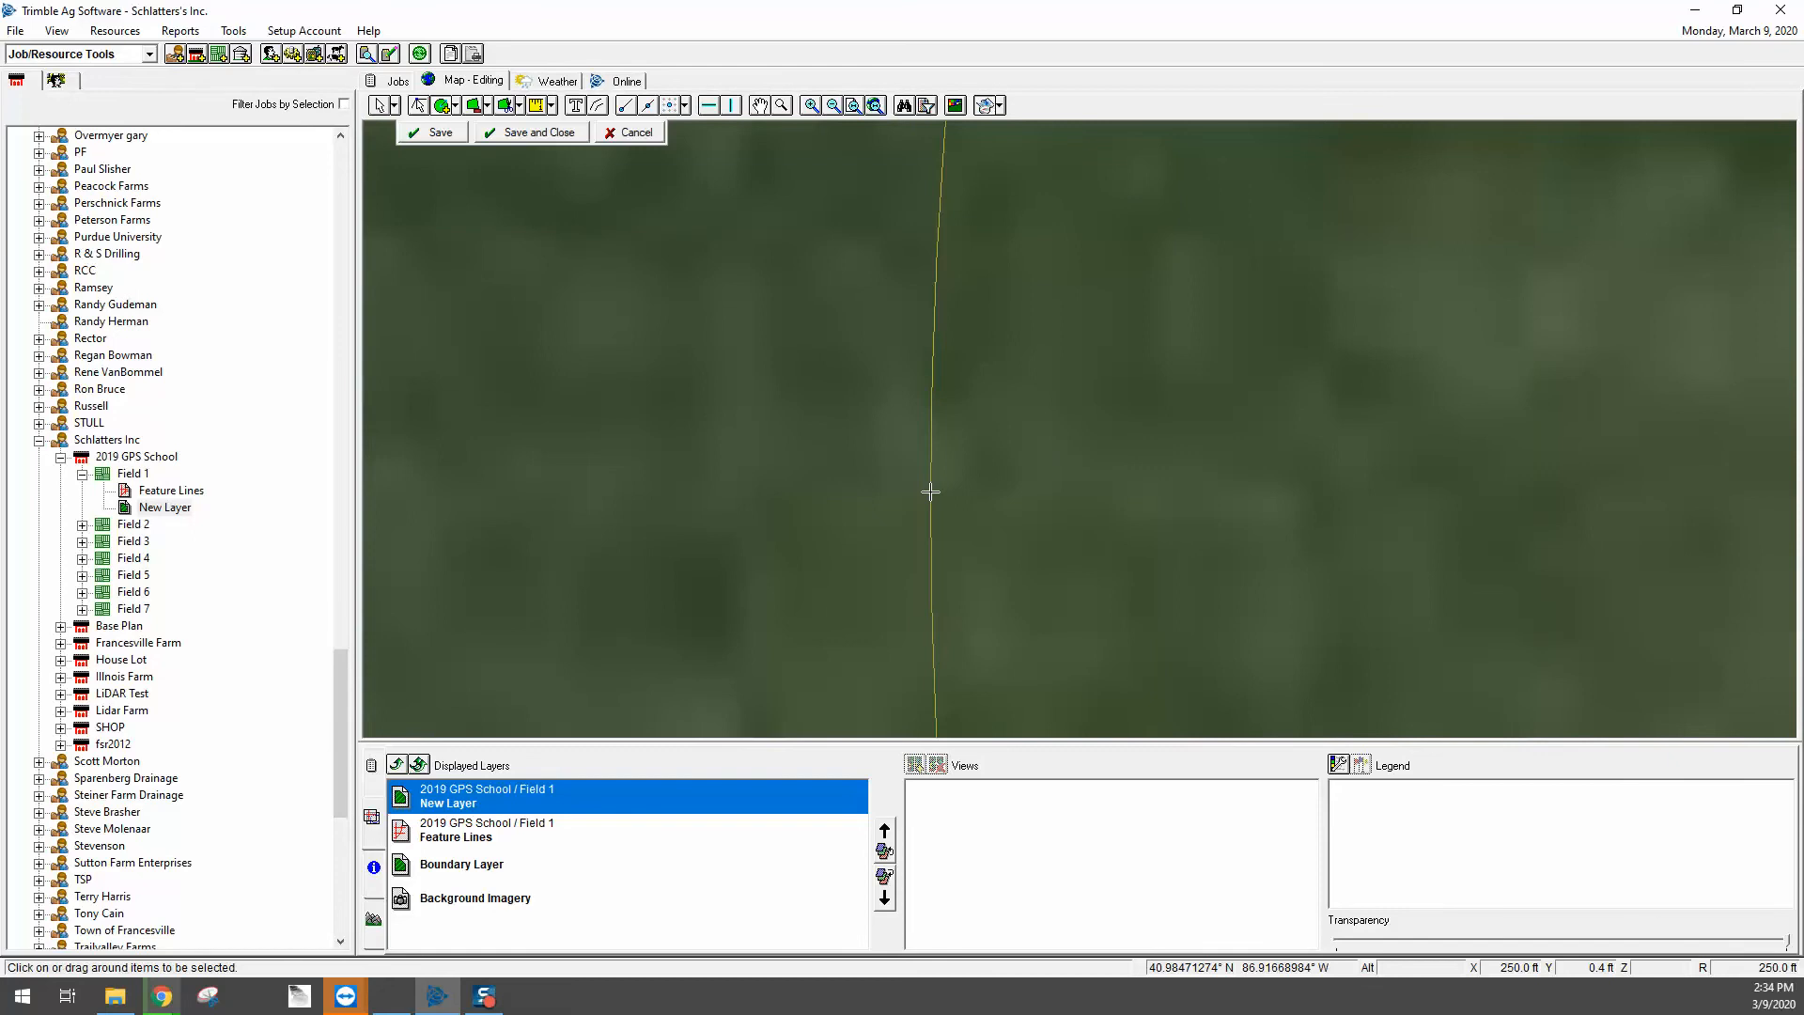
click(930, 491)
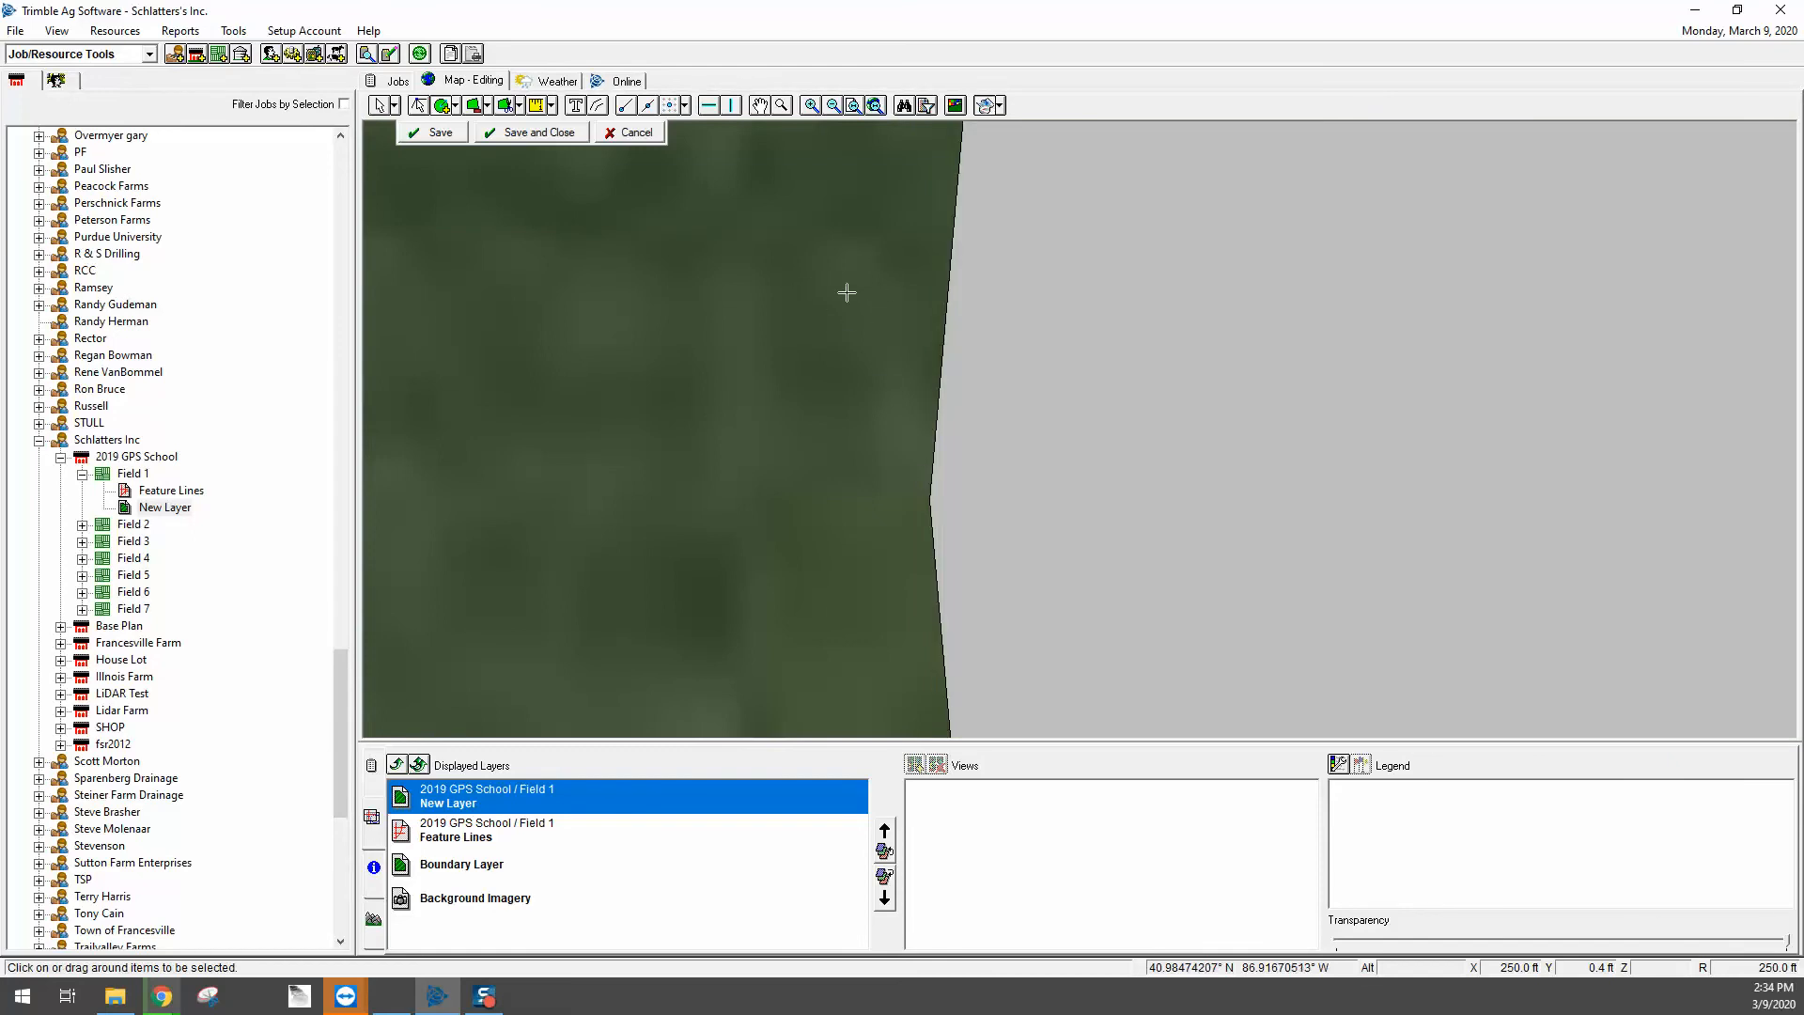
Step: Add a second include circle with a 500 ft radius centred on the registered point Pivot
scroll(834, 329, down, 3)
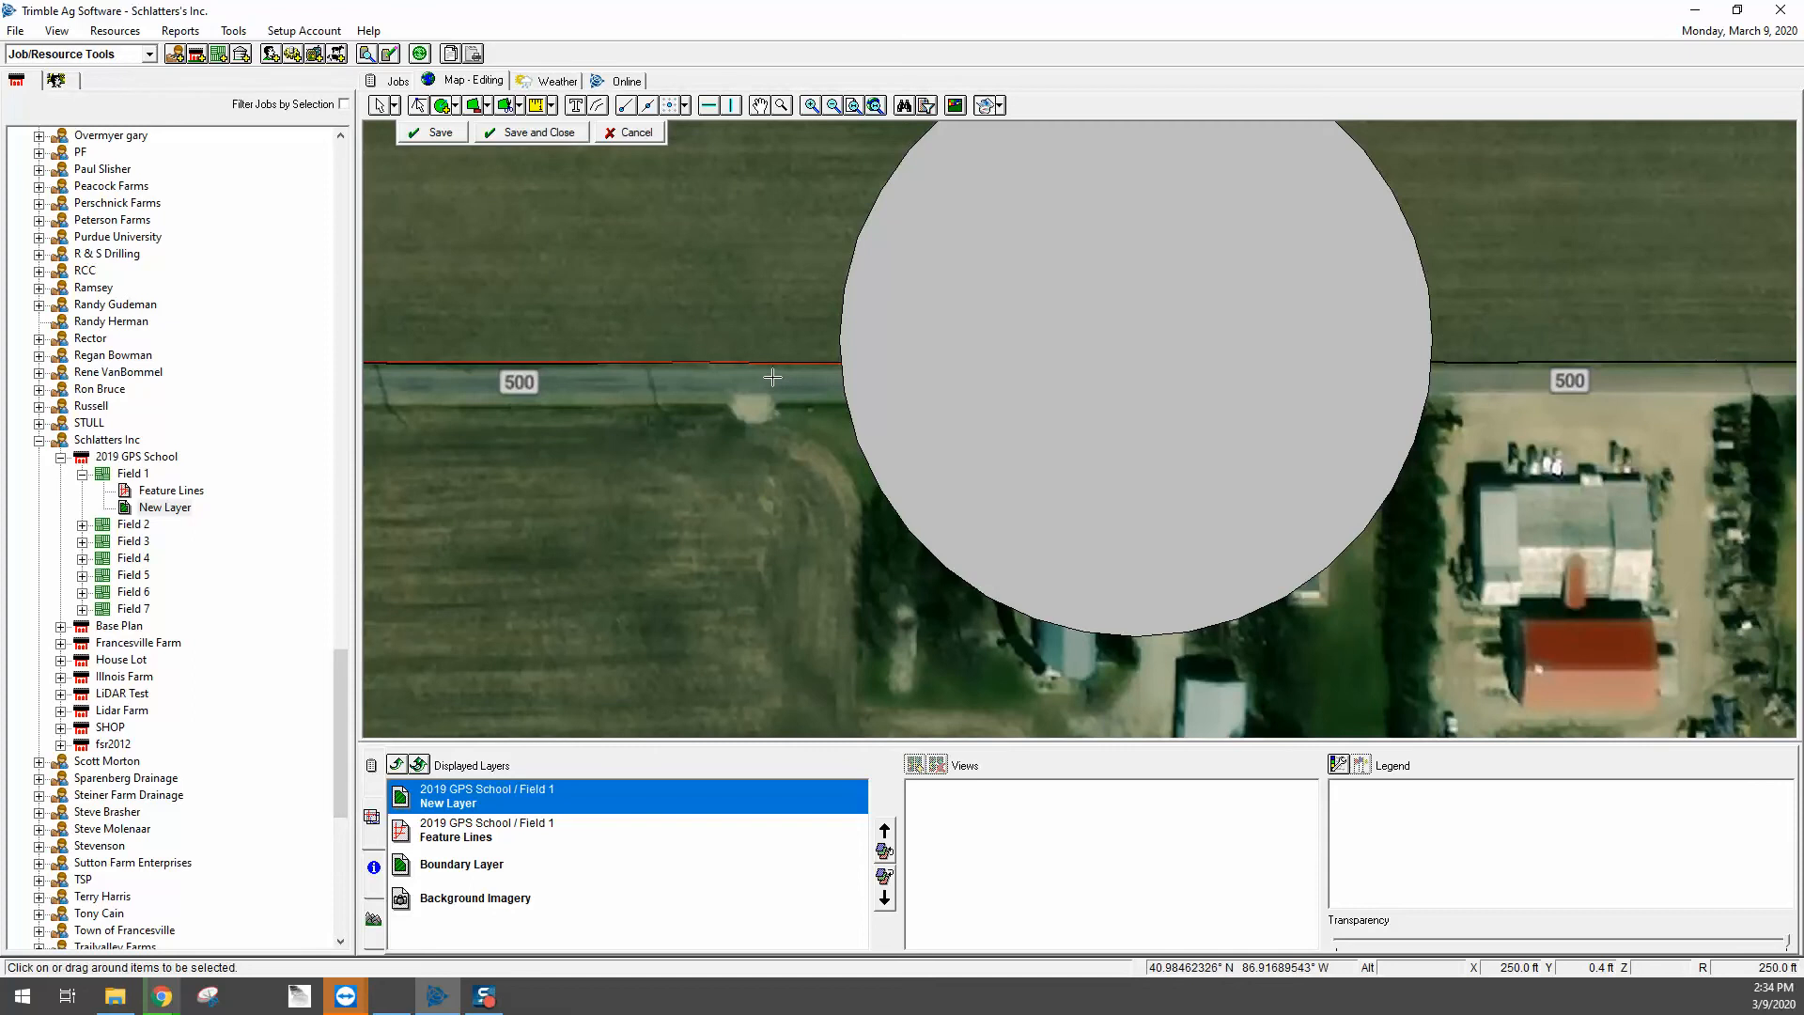
click(758, 363)
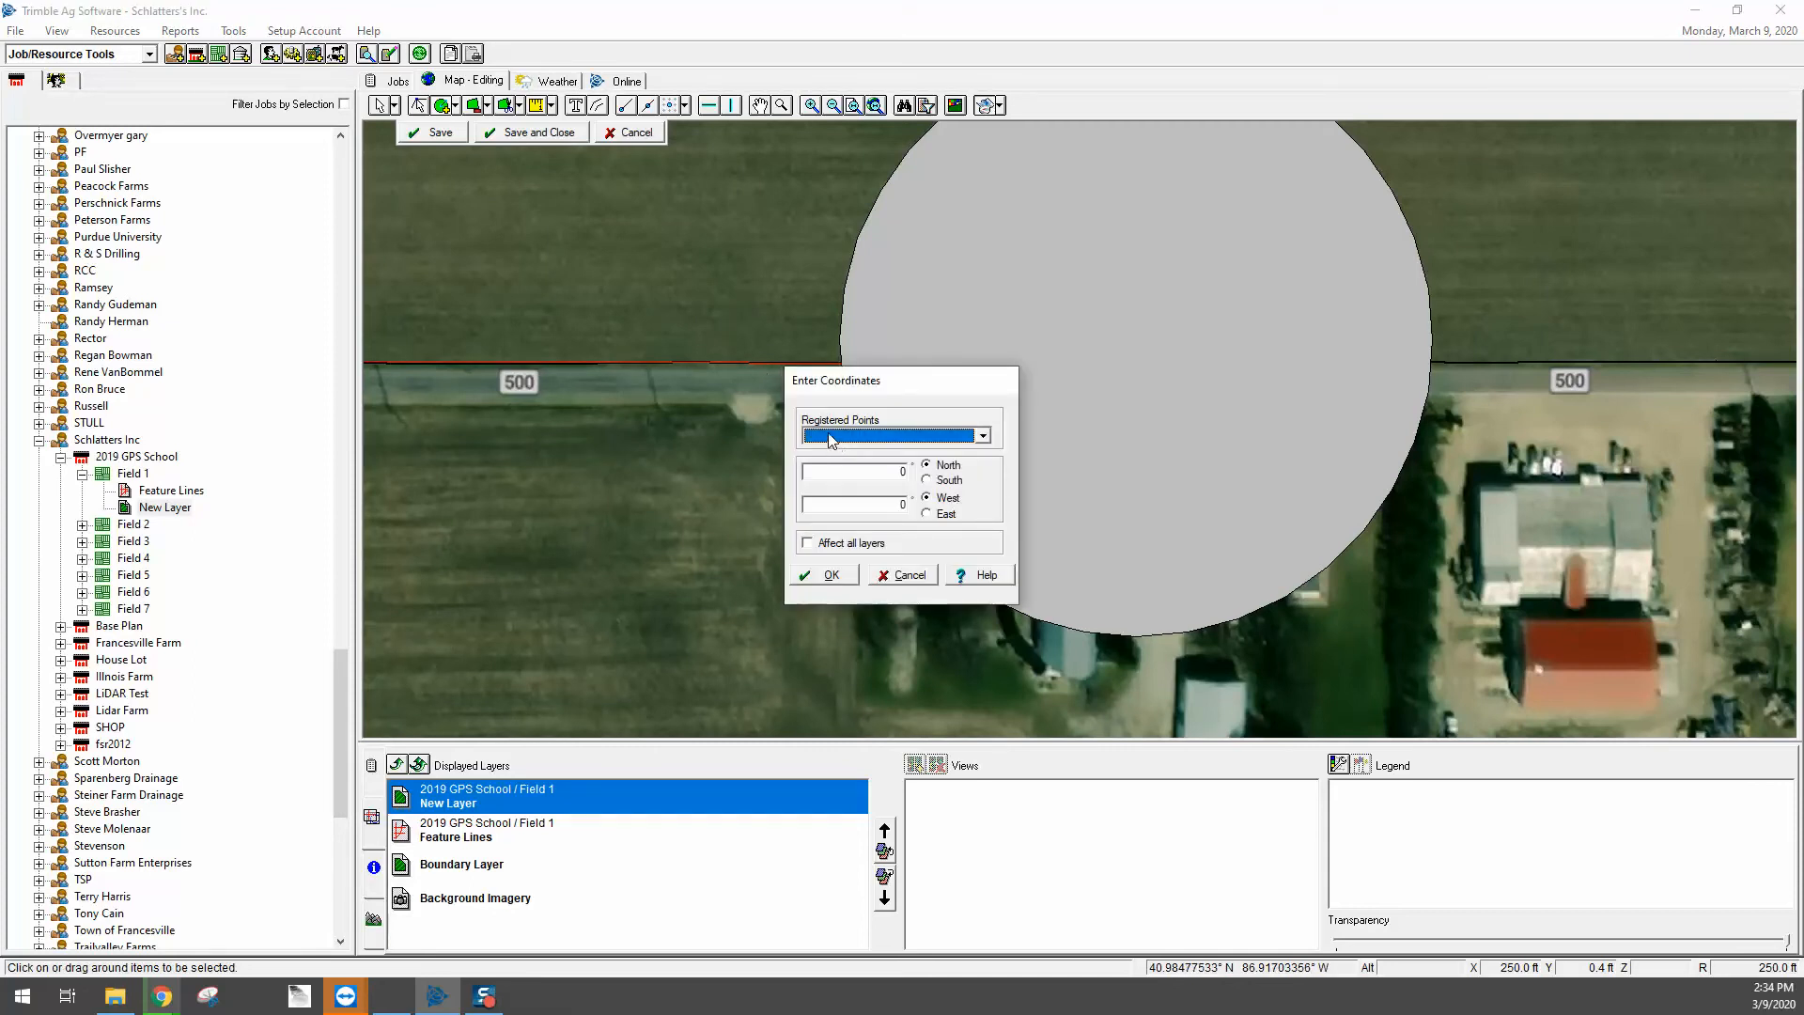
click(982, 435)
click(884, 467)
click(832, 574)
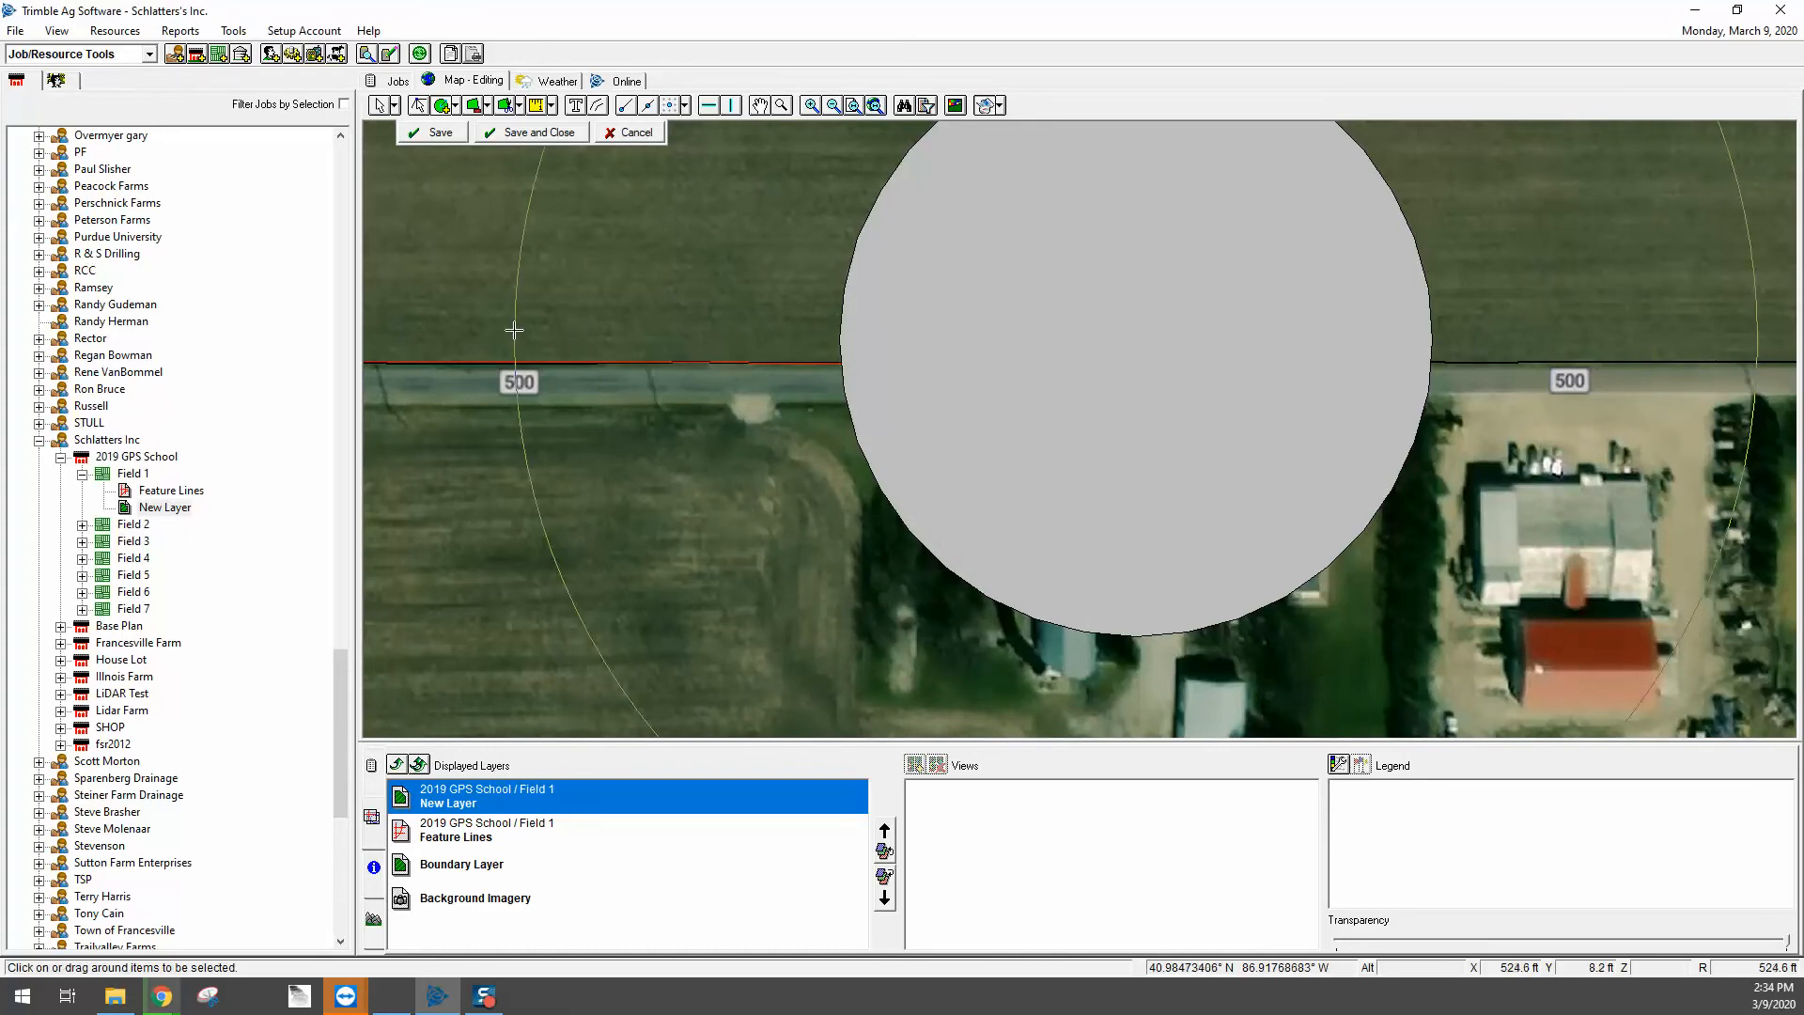
scroll(525, 333, up, 5)
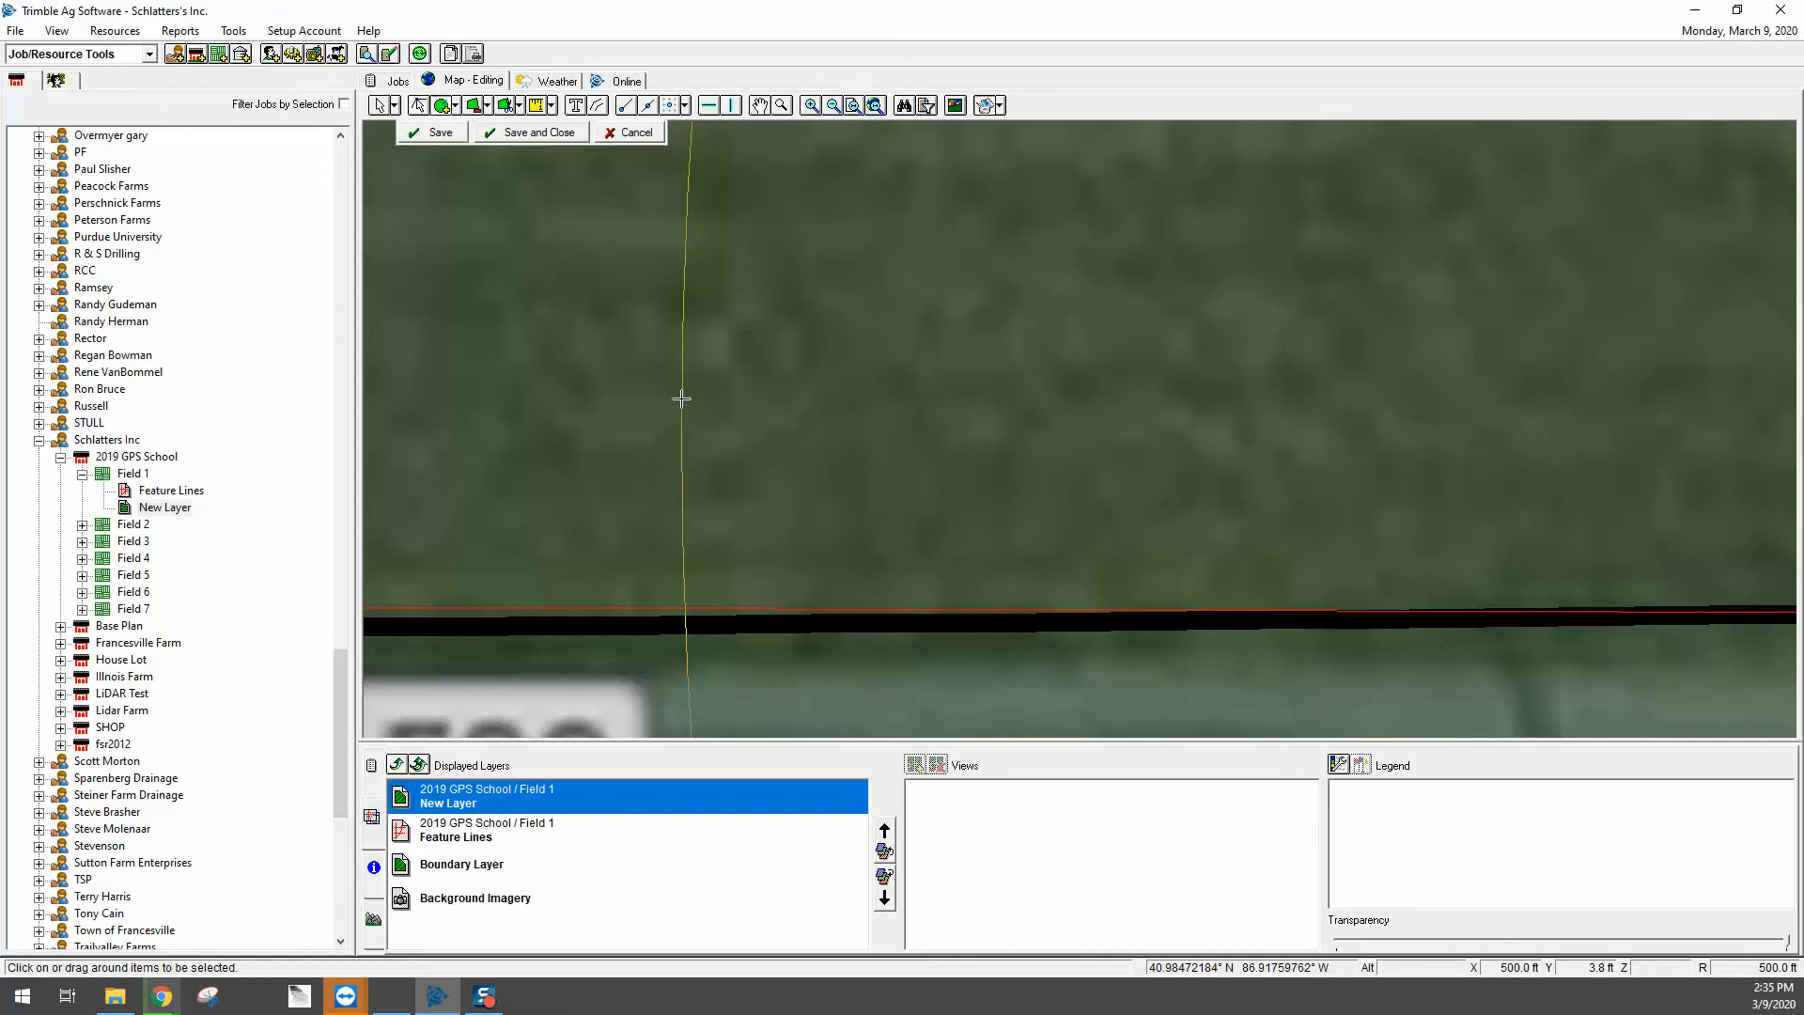
click(682, 399)
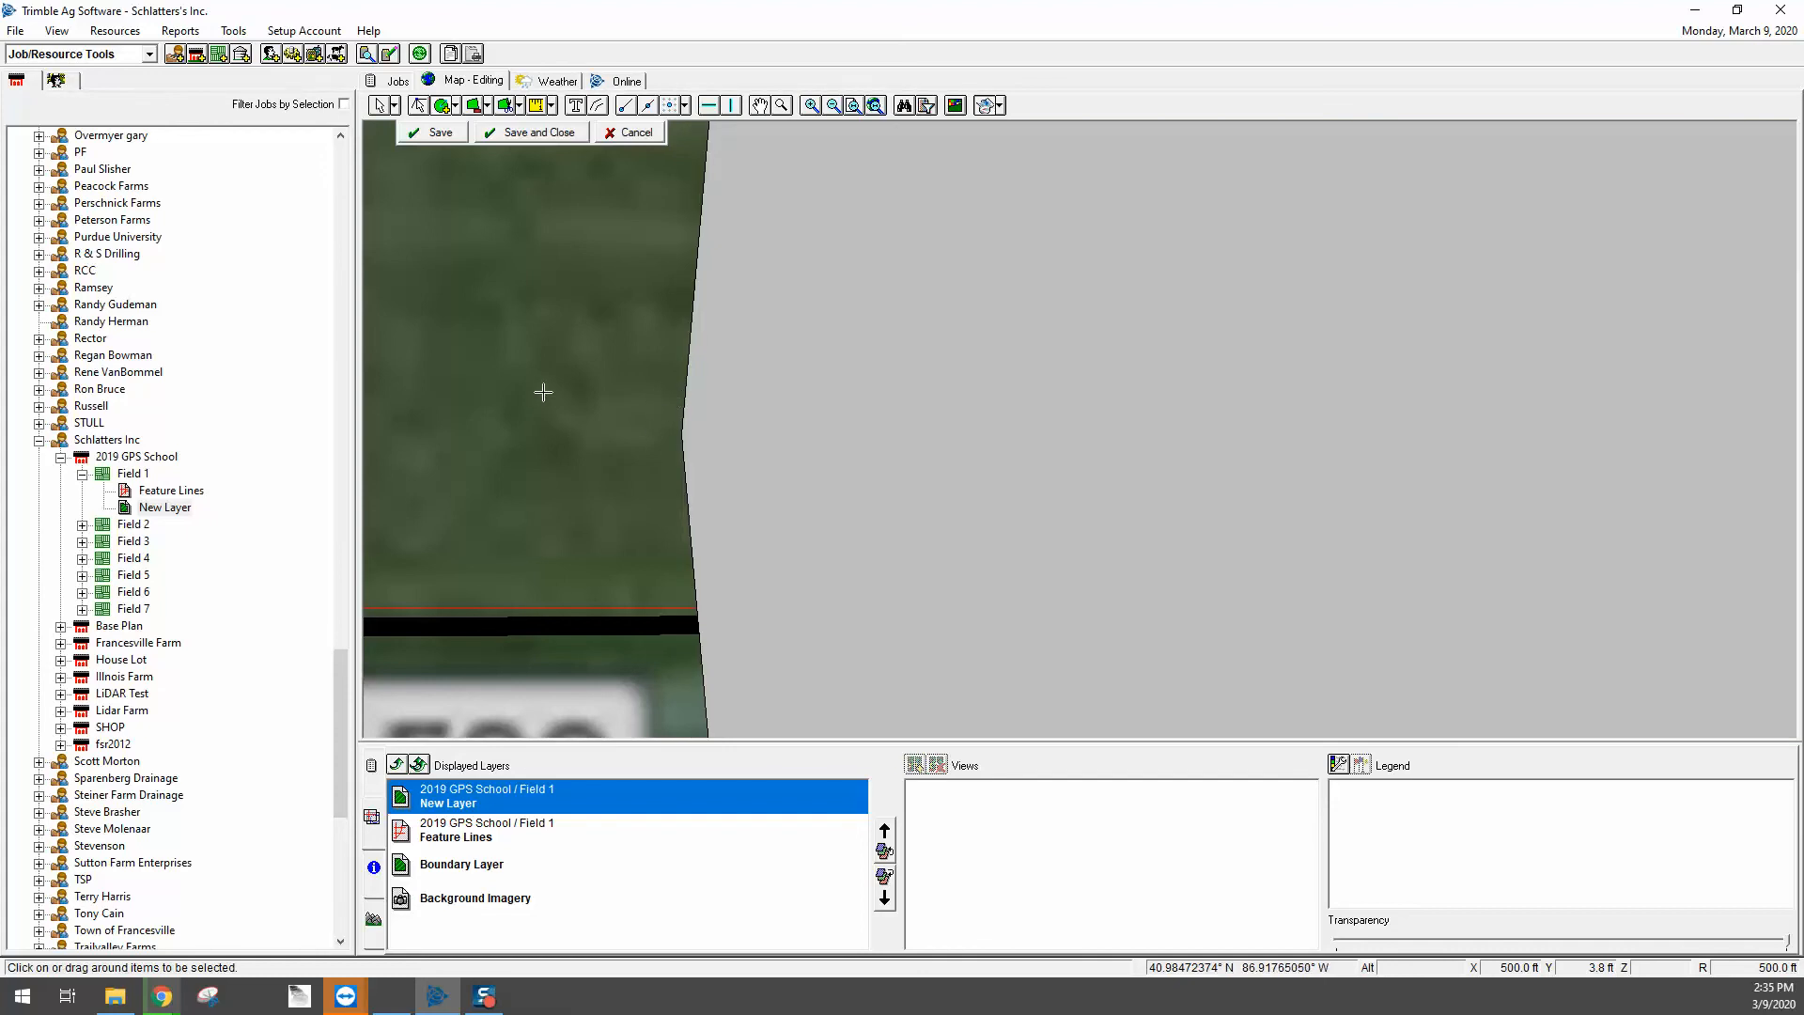
Step: Add a third include circle with a 750 ft radius centred on the registered point Pivot
scroll(543, 392, down, 2)
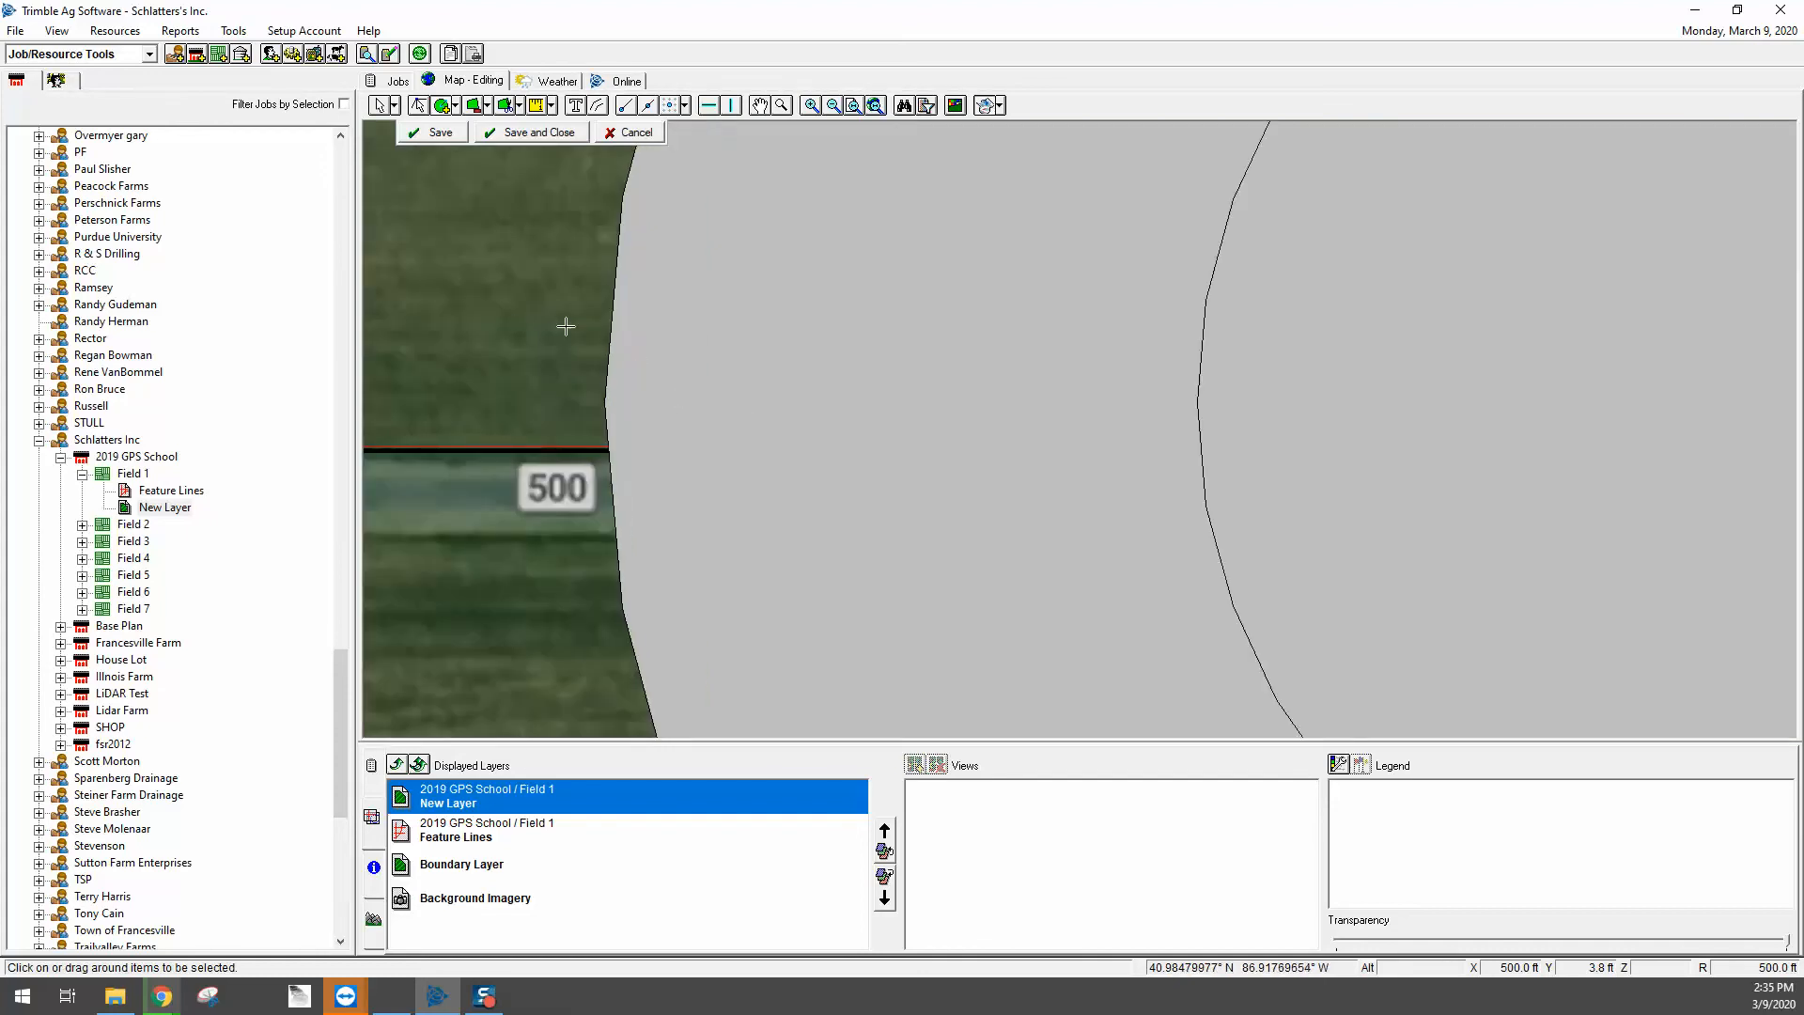
scroll(1181, 428, down, 2)
right_click(698, 403)
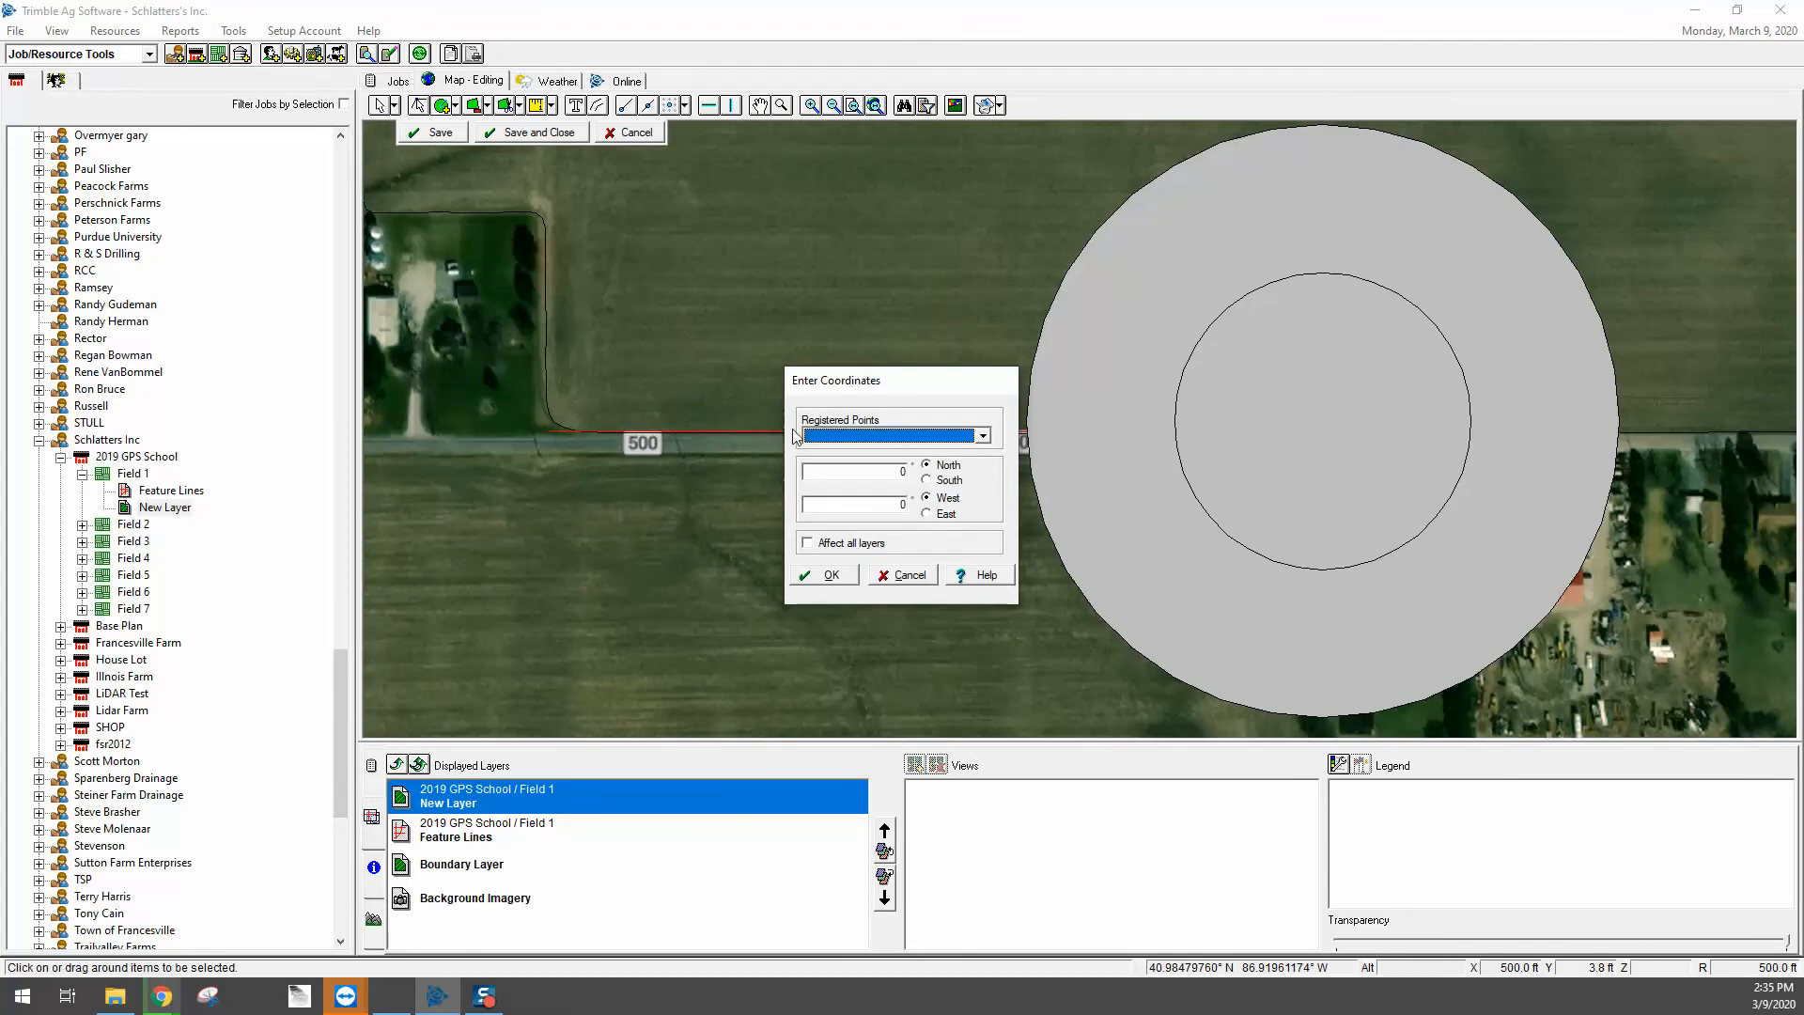
click(982, 436)
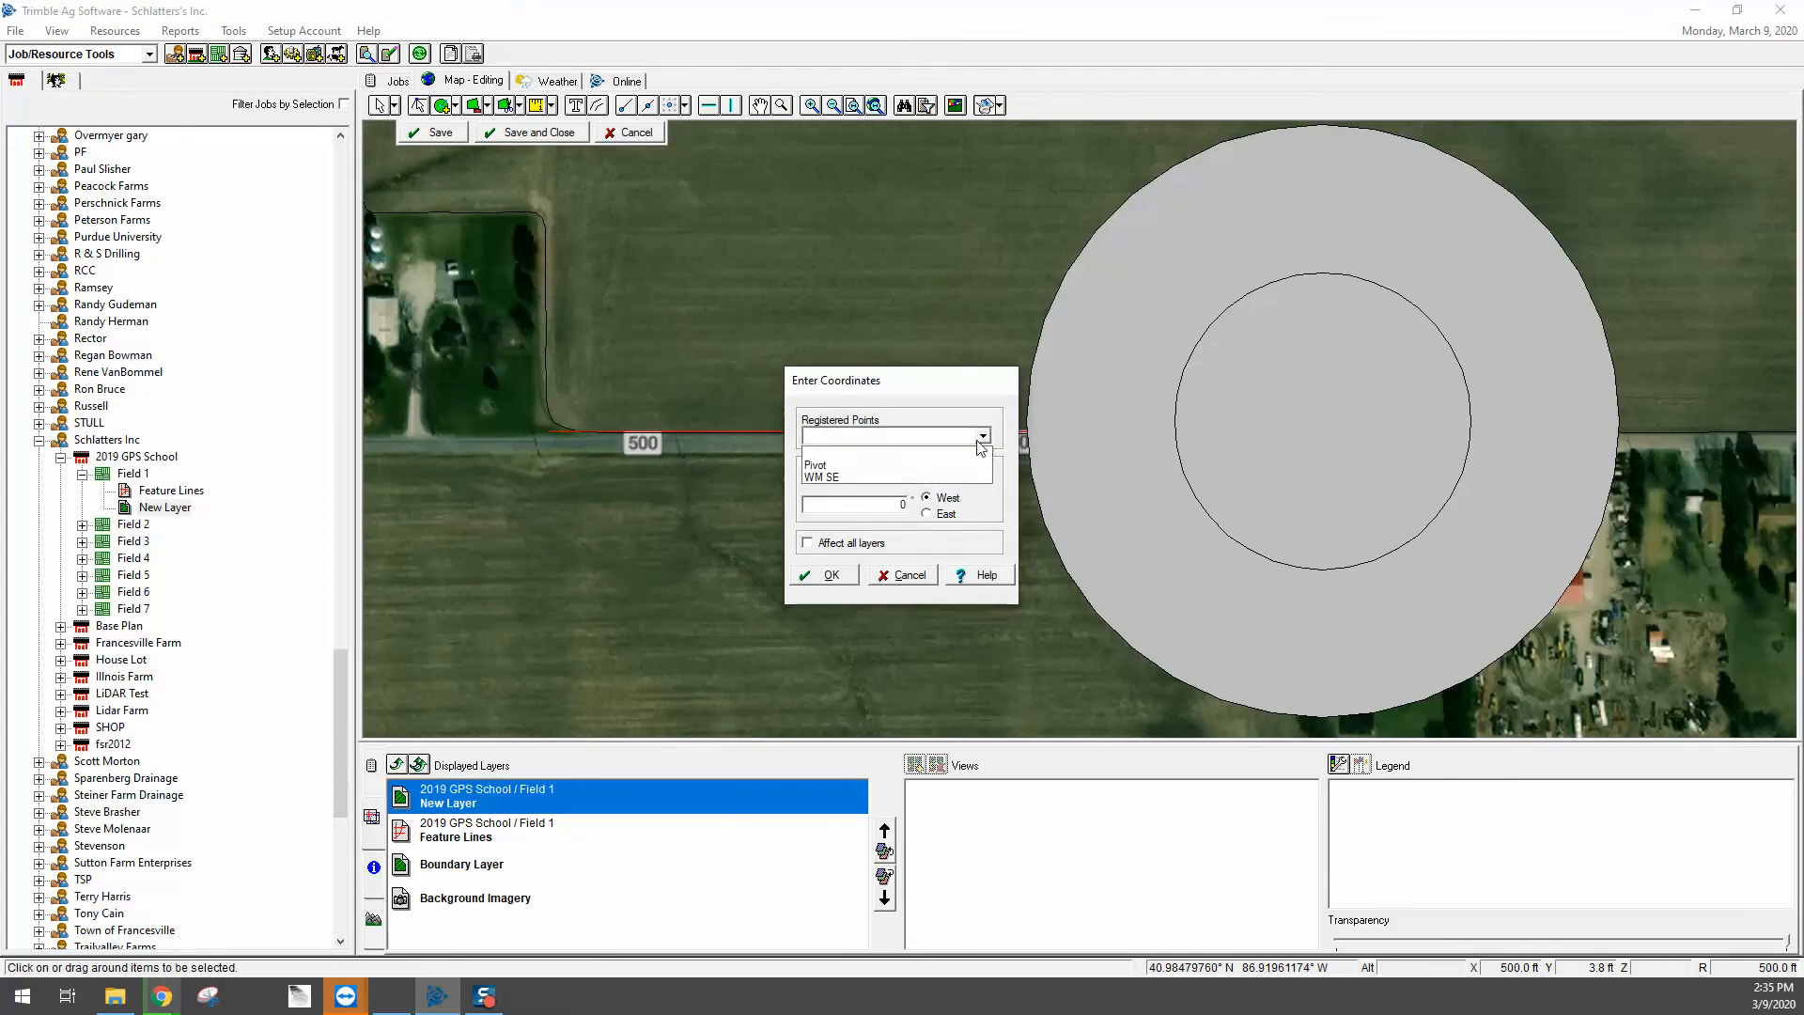
click(864, 470)
click(843, 573)
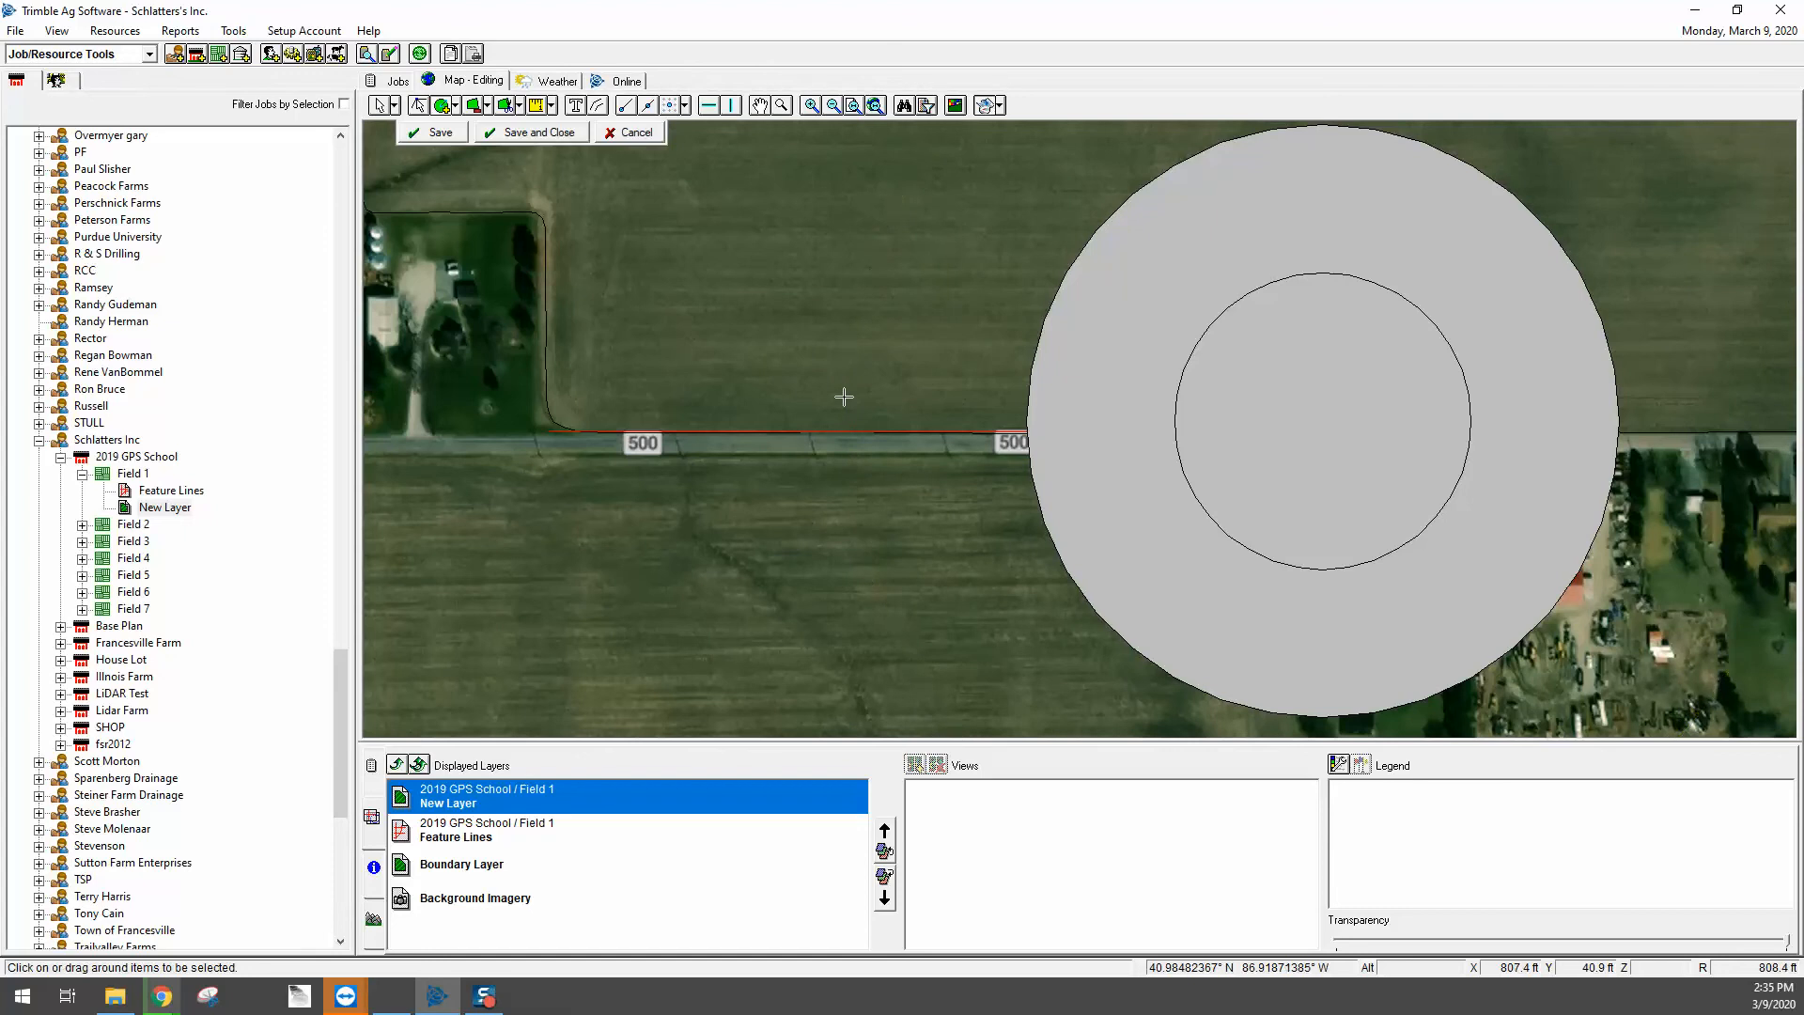
scroll(854, 404, up, 1)
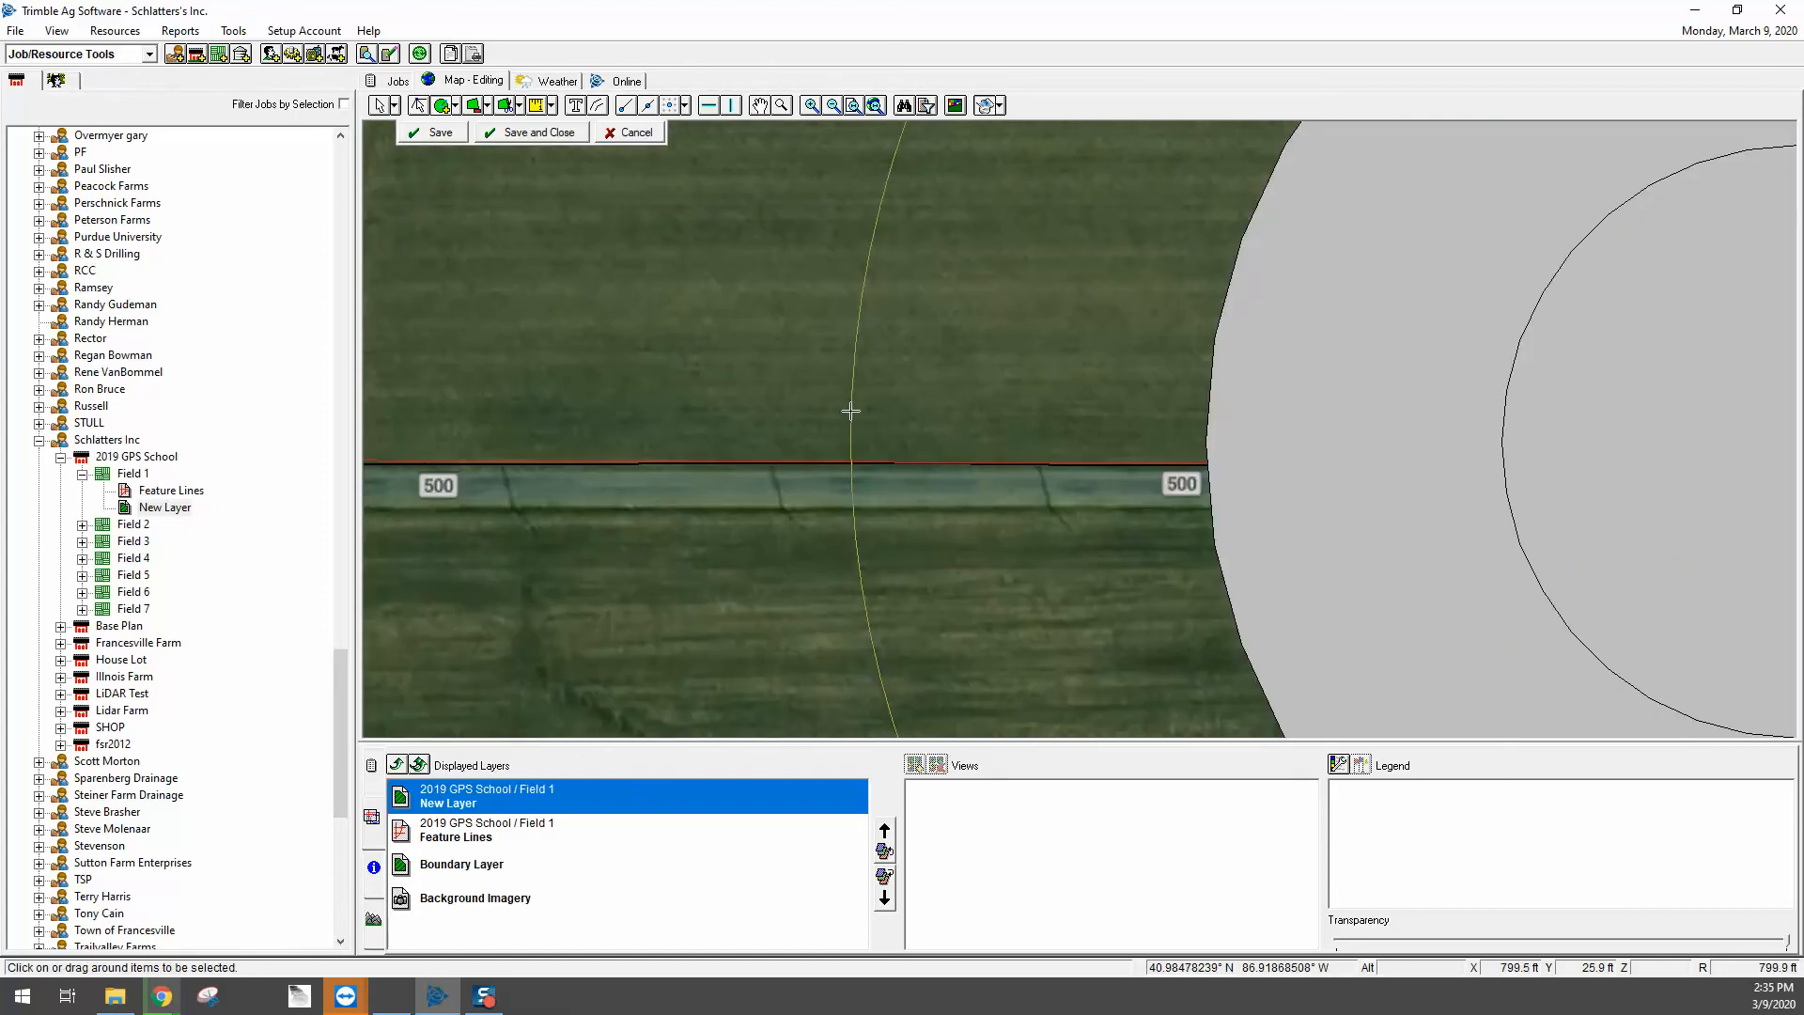
scroll(851, 411, up, 1)
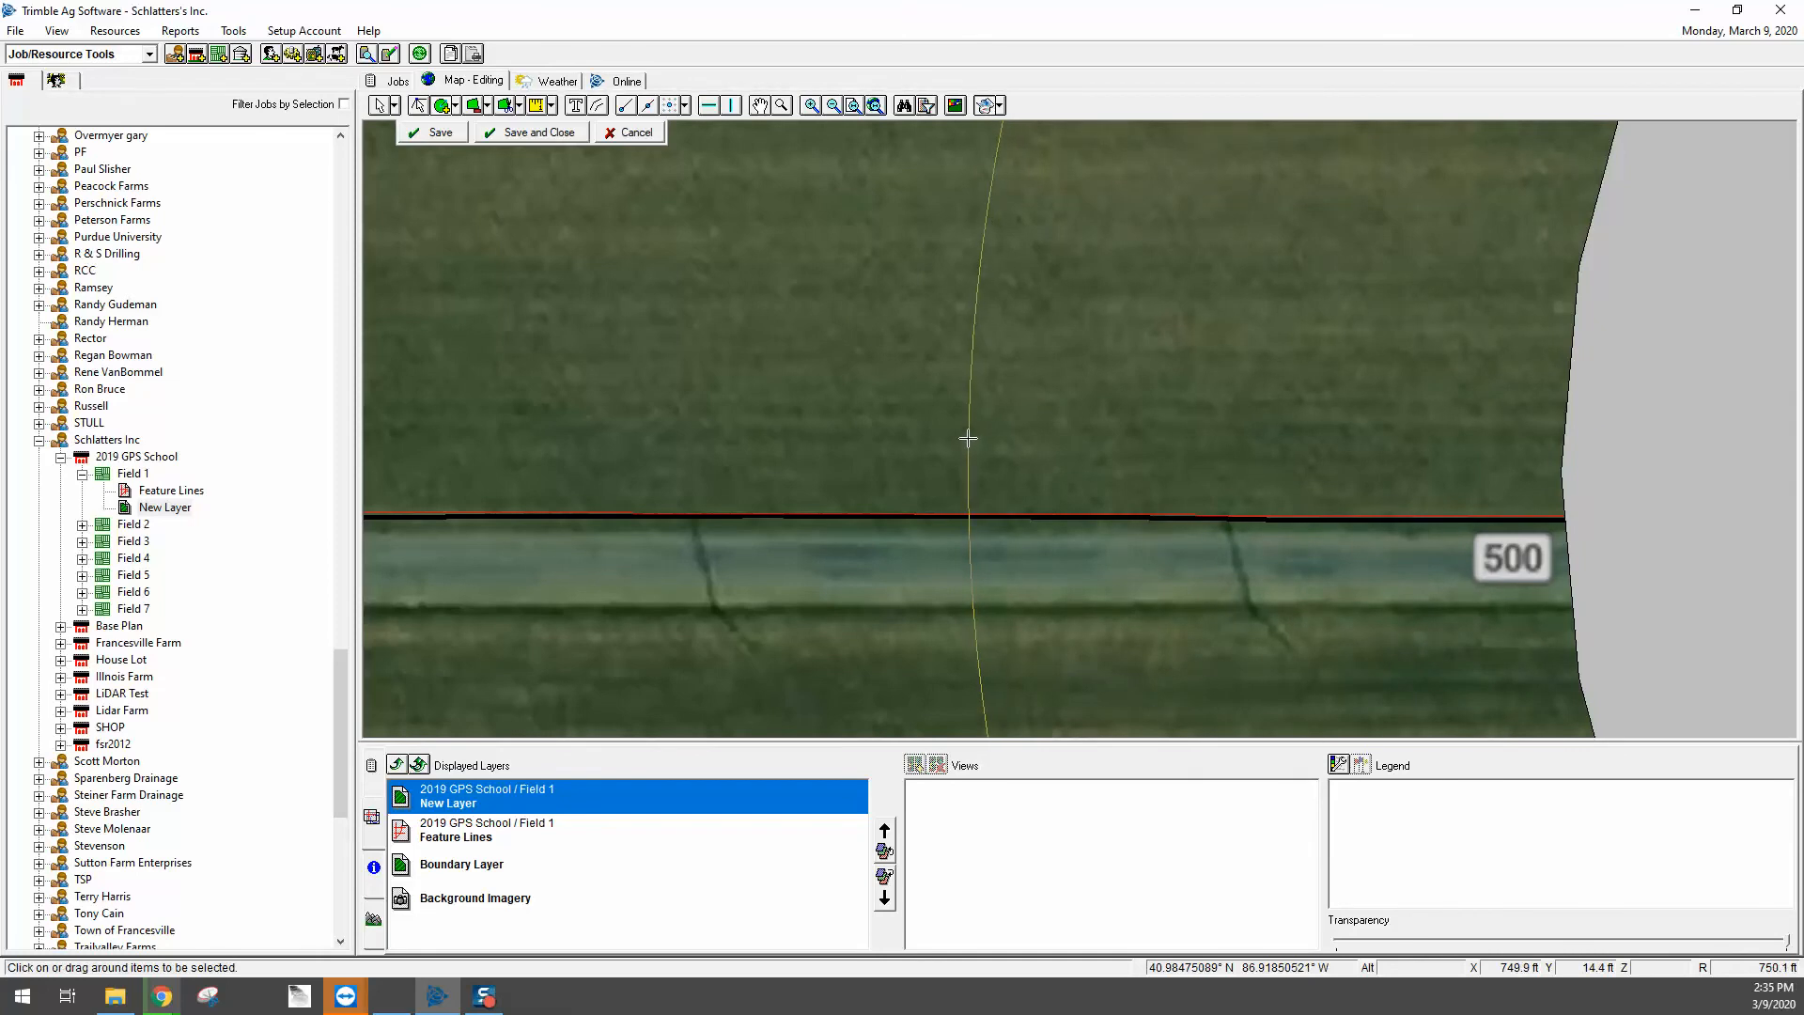
scroll(968, 438, up, 3)
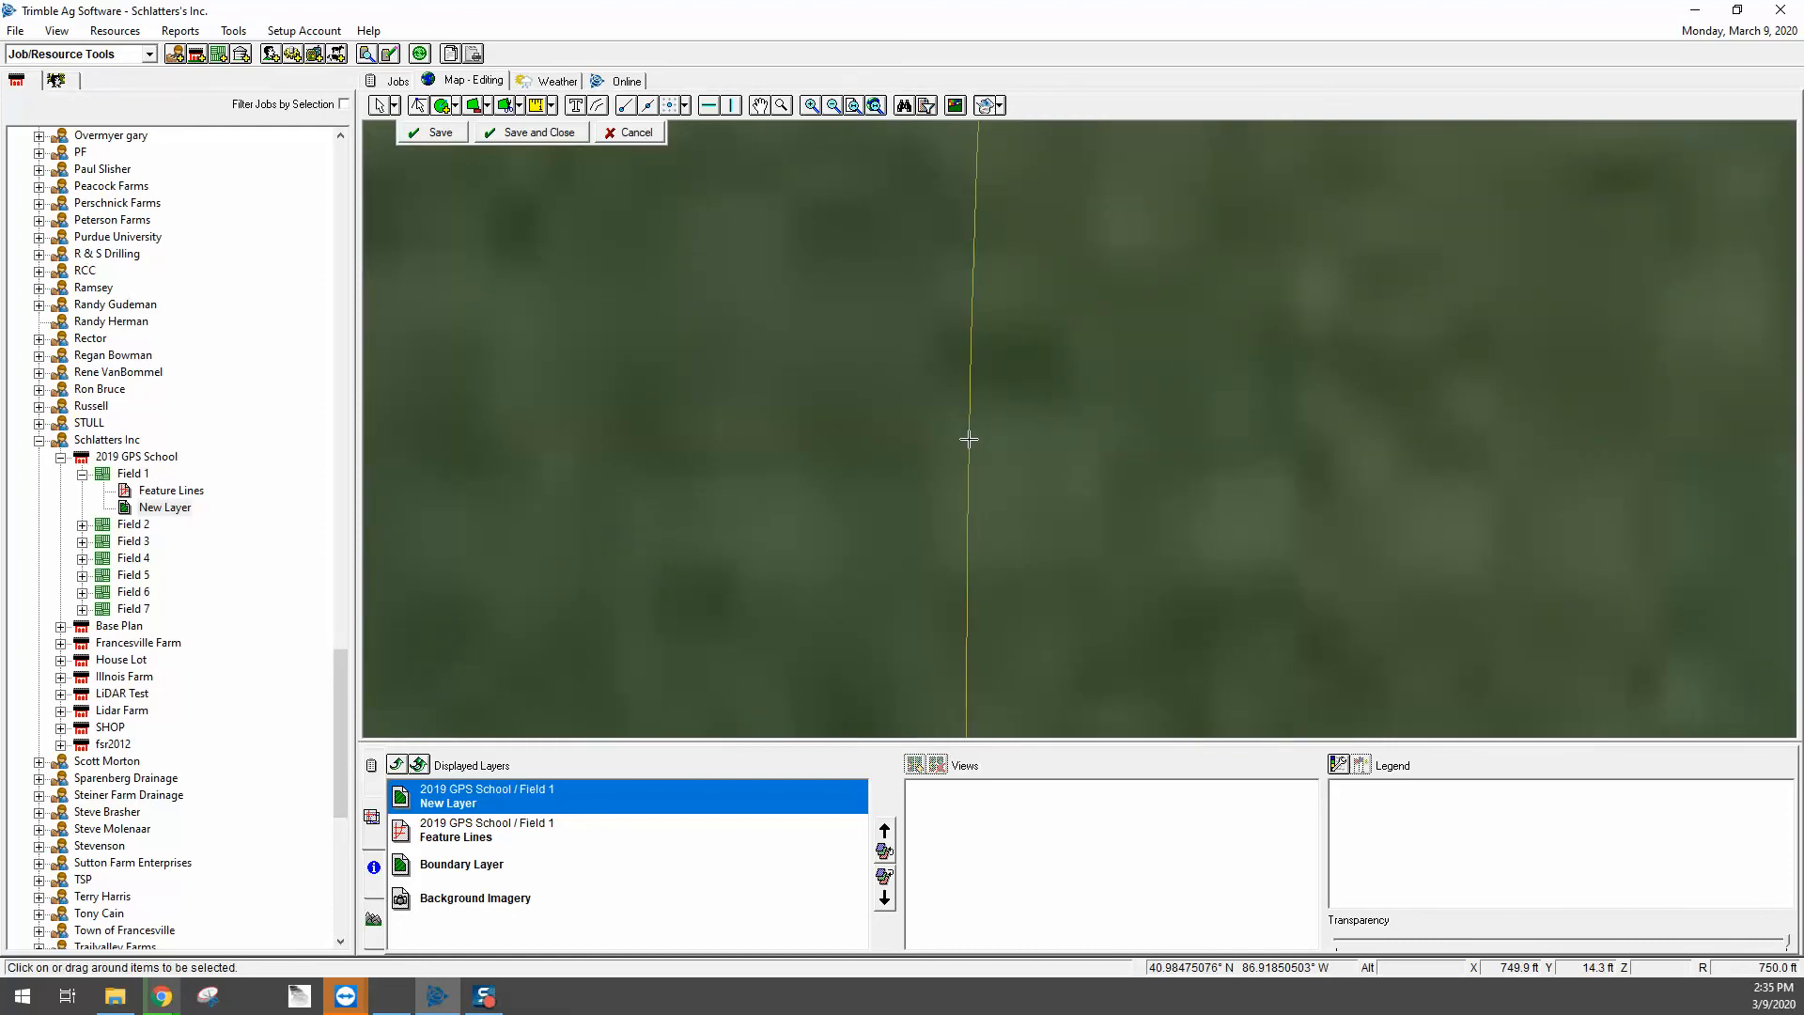
scroll(819, 433, down, 3)
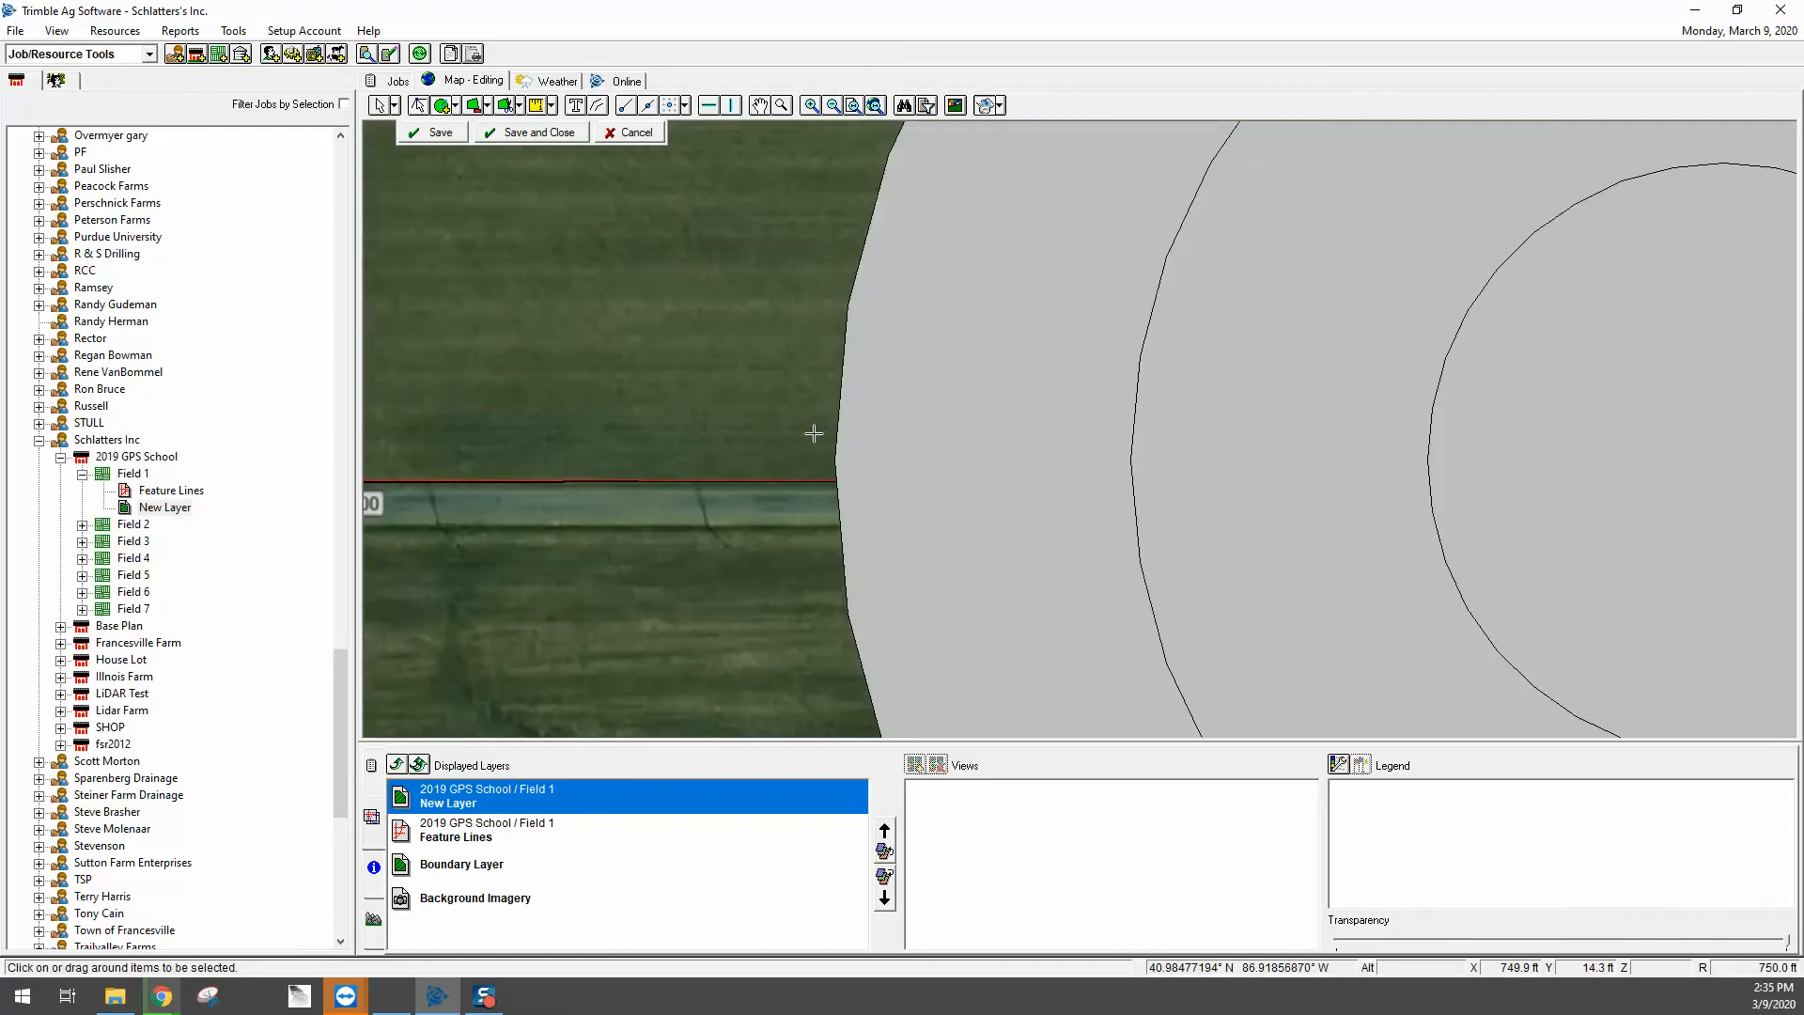
Step: Add a fourth include circle with a 1000 ft radius centred on the registered point Pivot
click(801, 433)
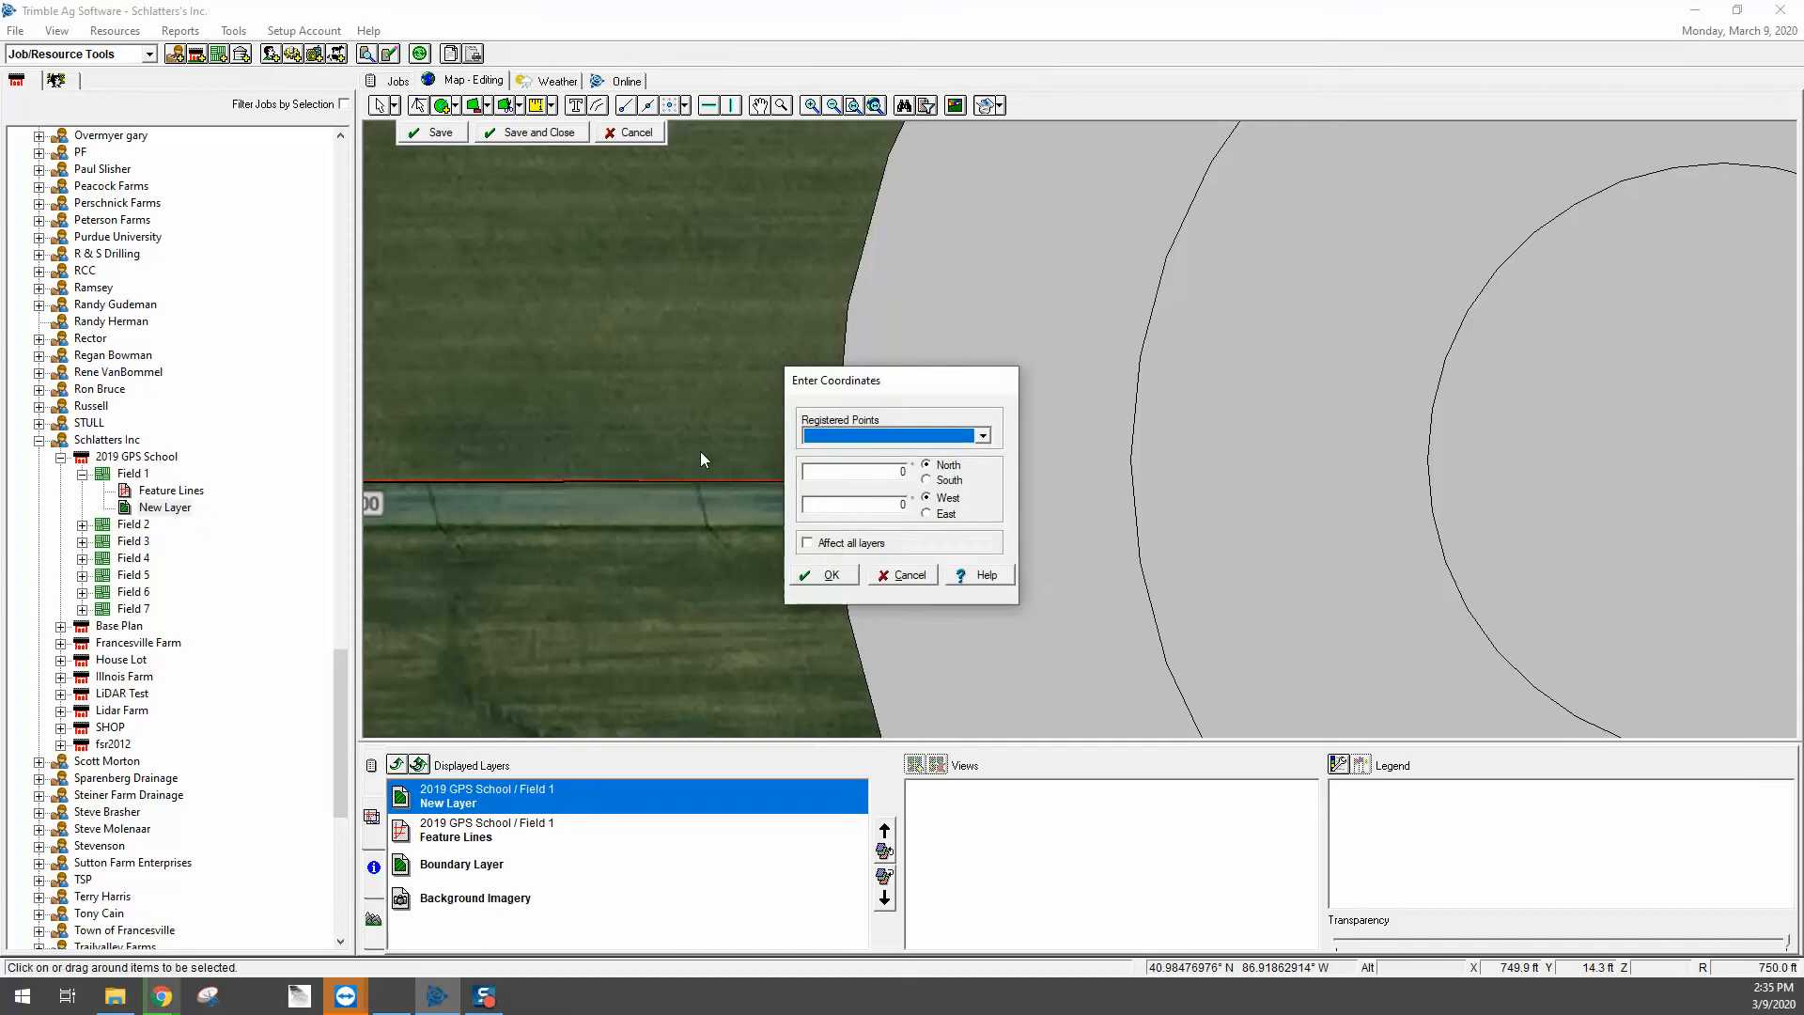
click(987, 442)
click(879, 470)
click(830, 575)
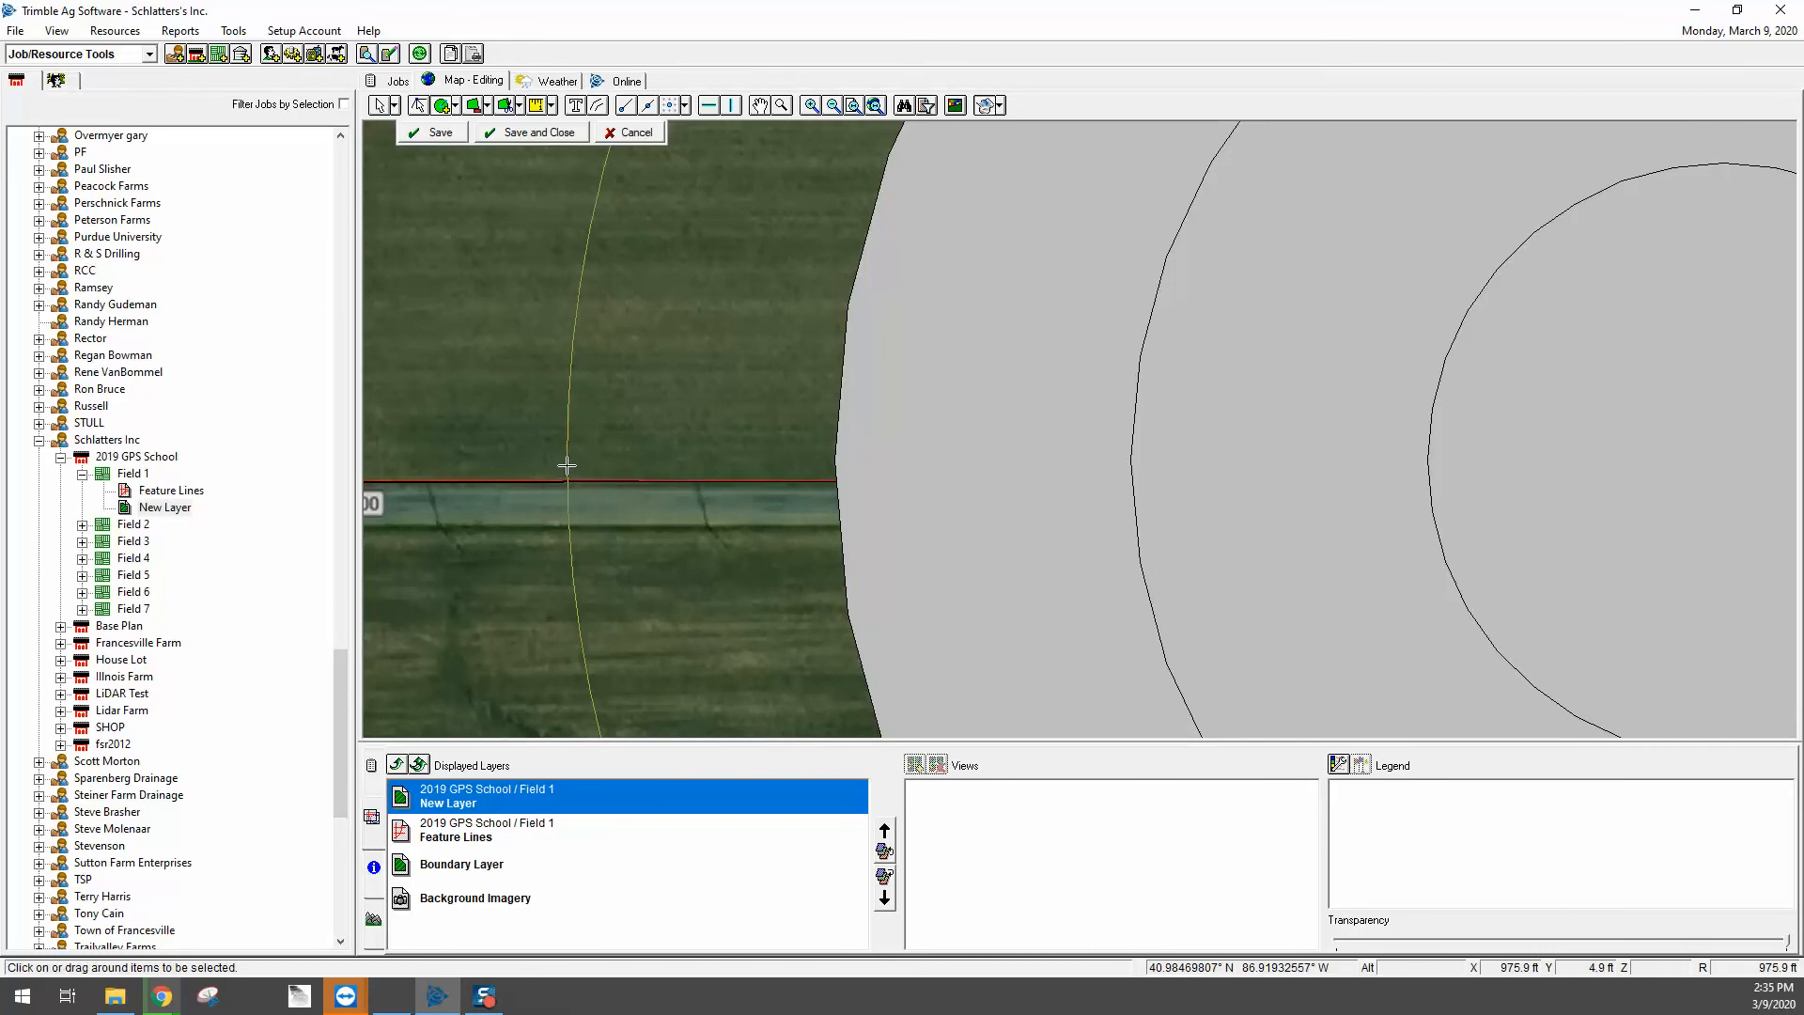
scroll(535, 463, up, 5)
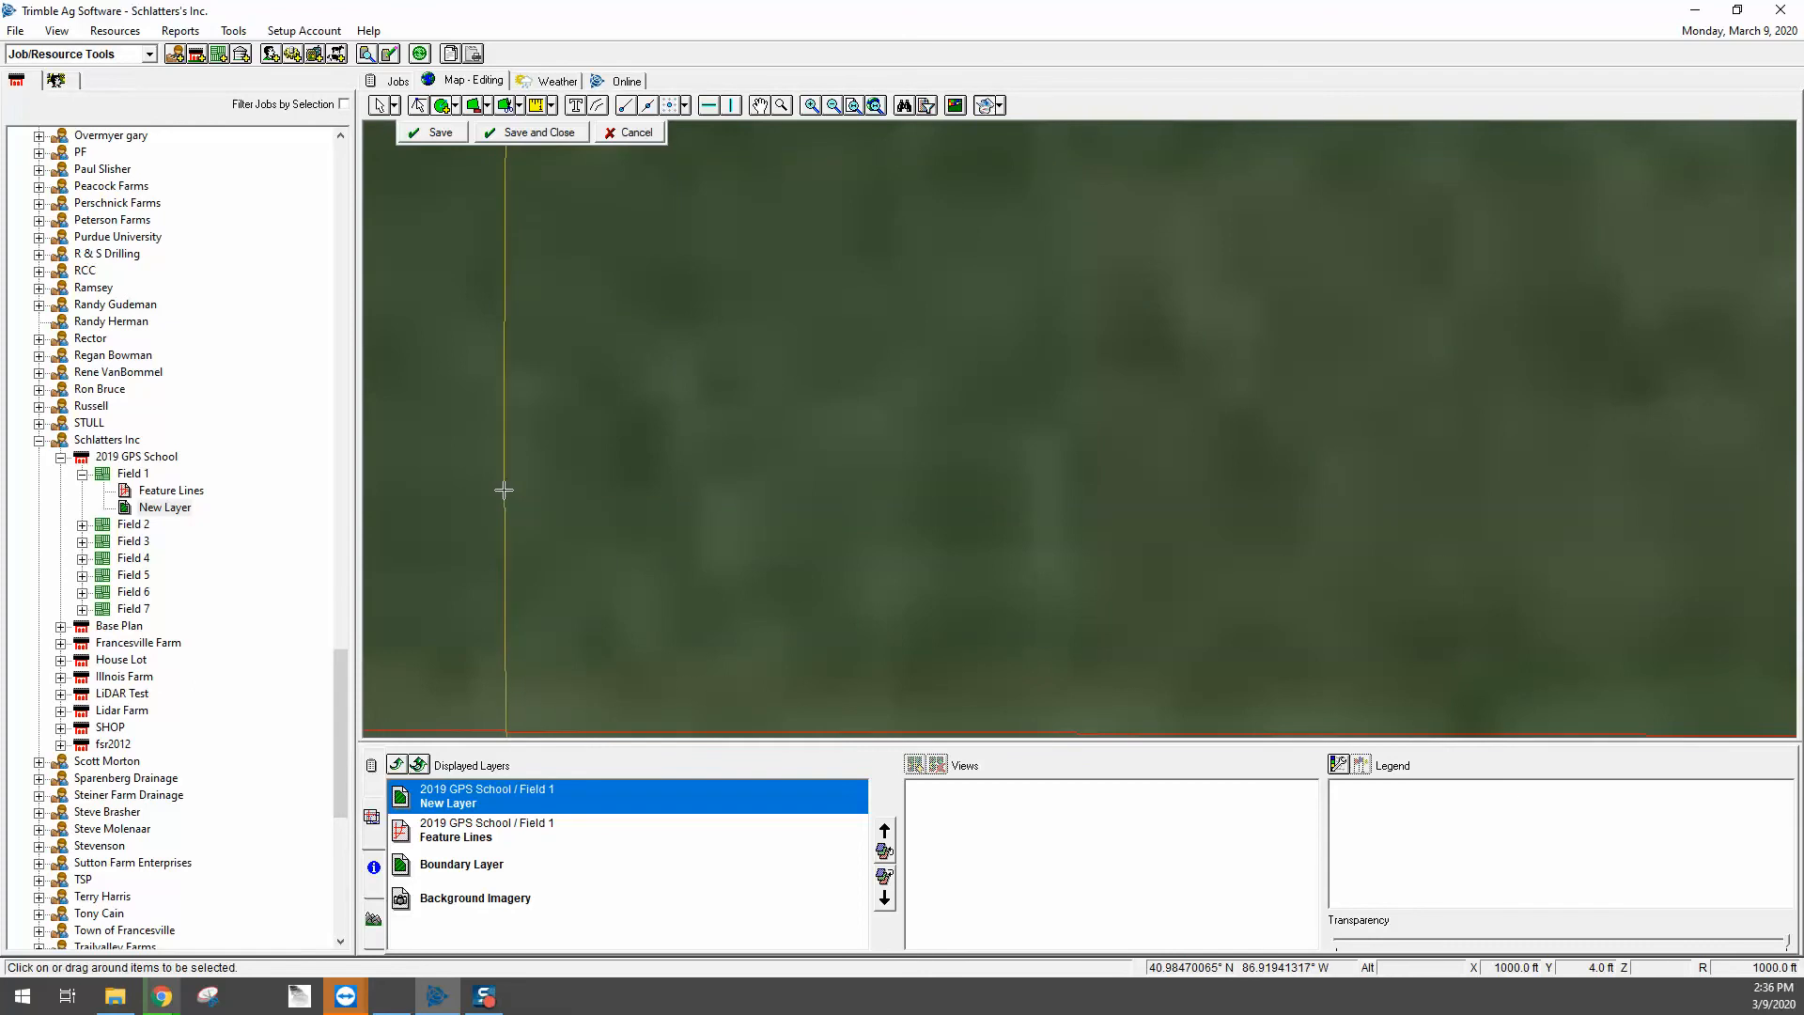
click(504, 489)
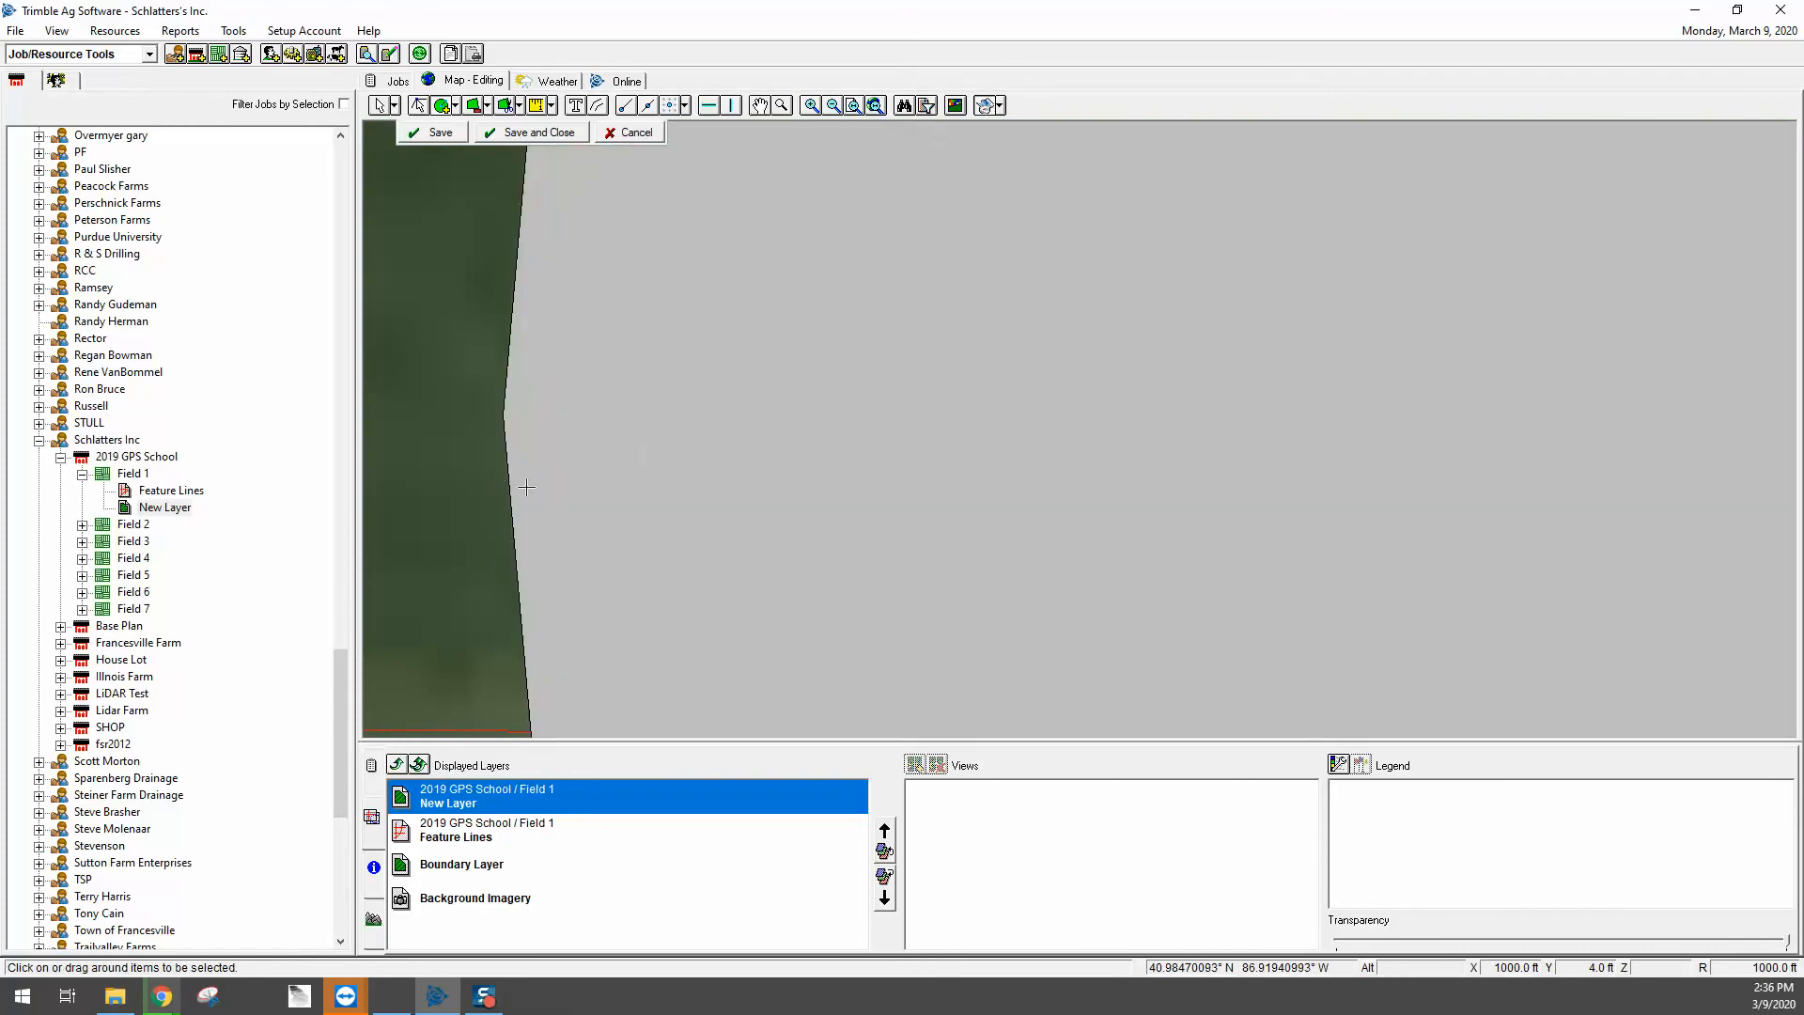
Step: Add a fifth include circle with a 1250 ft radius centred on the registered point Pivot
scroll(769, 411, down, 3)
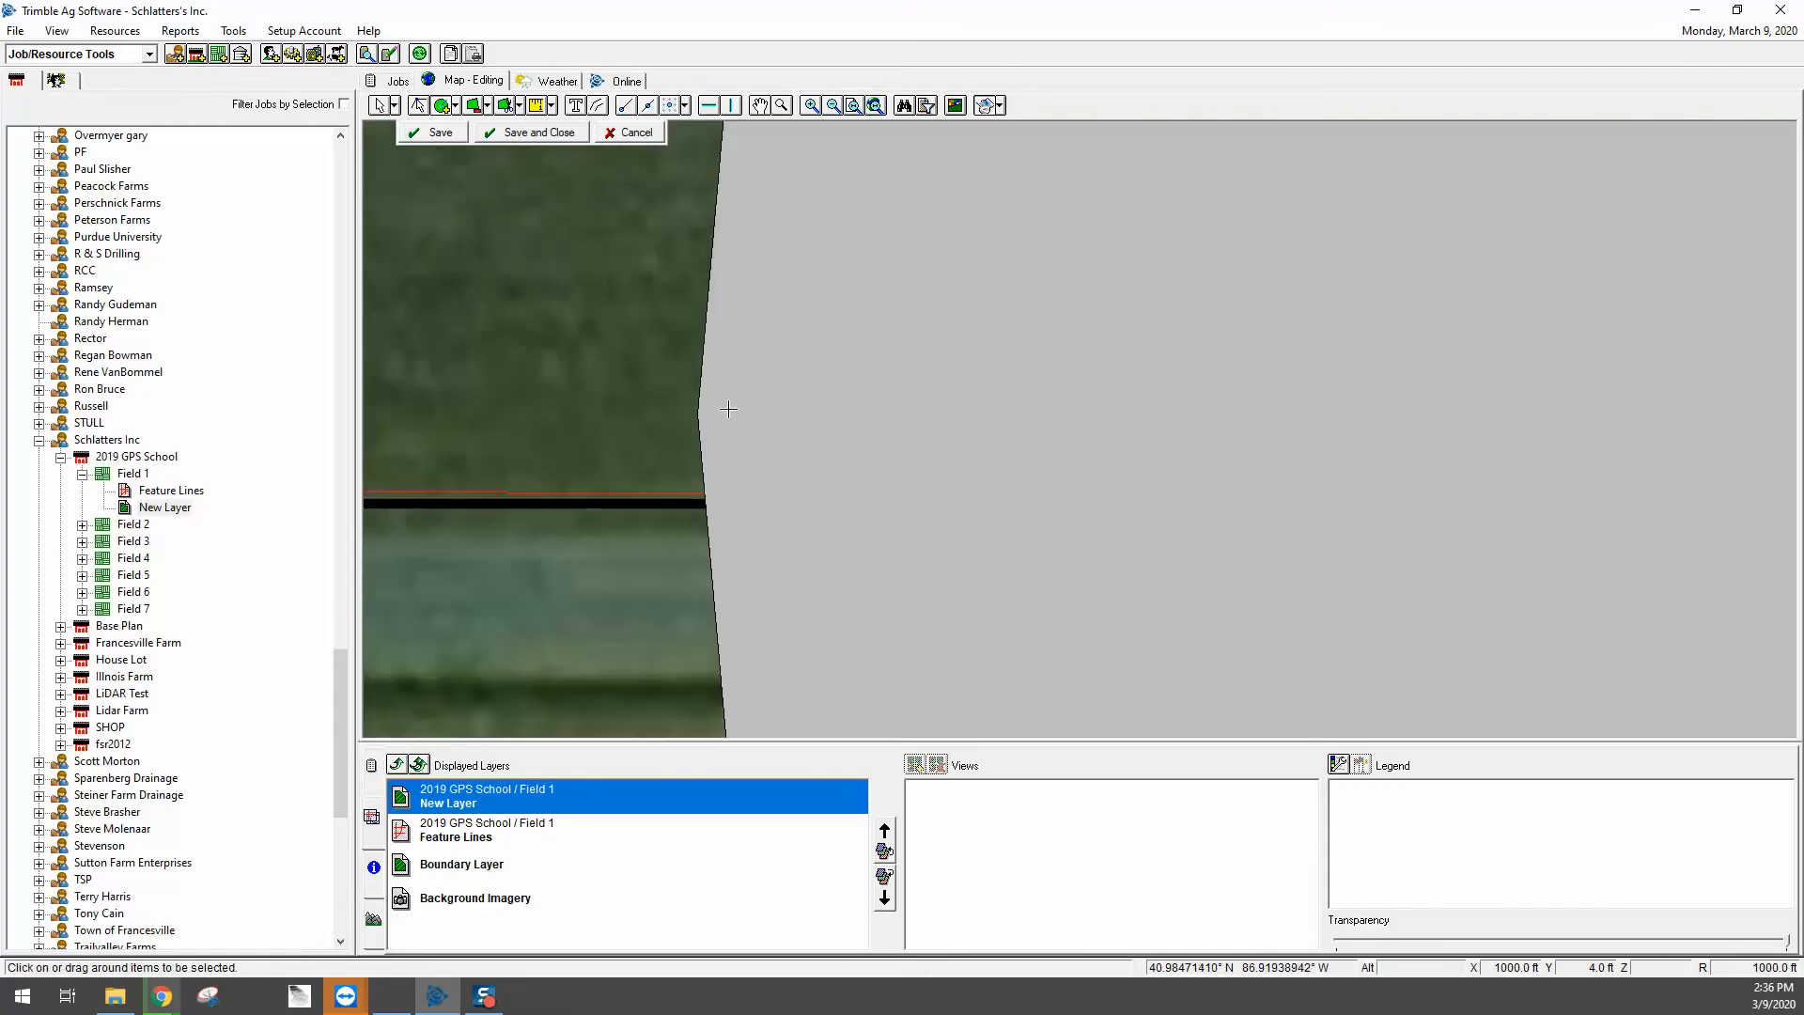
right_click(638, 404)
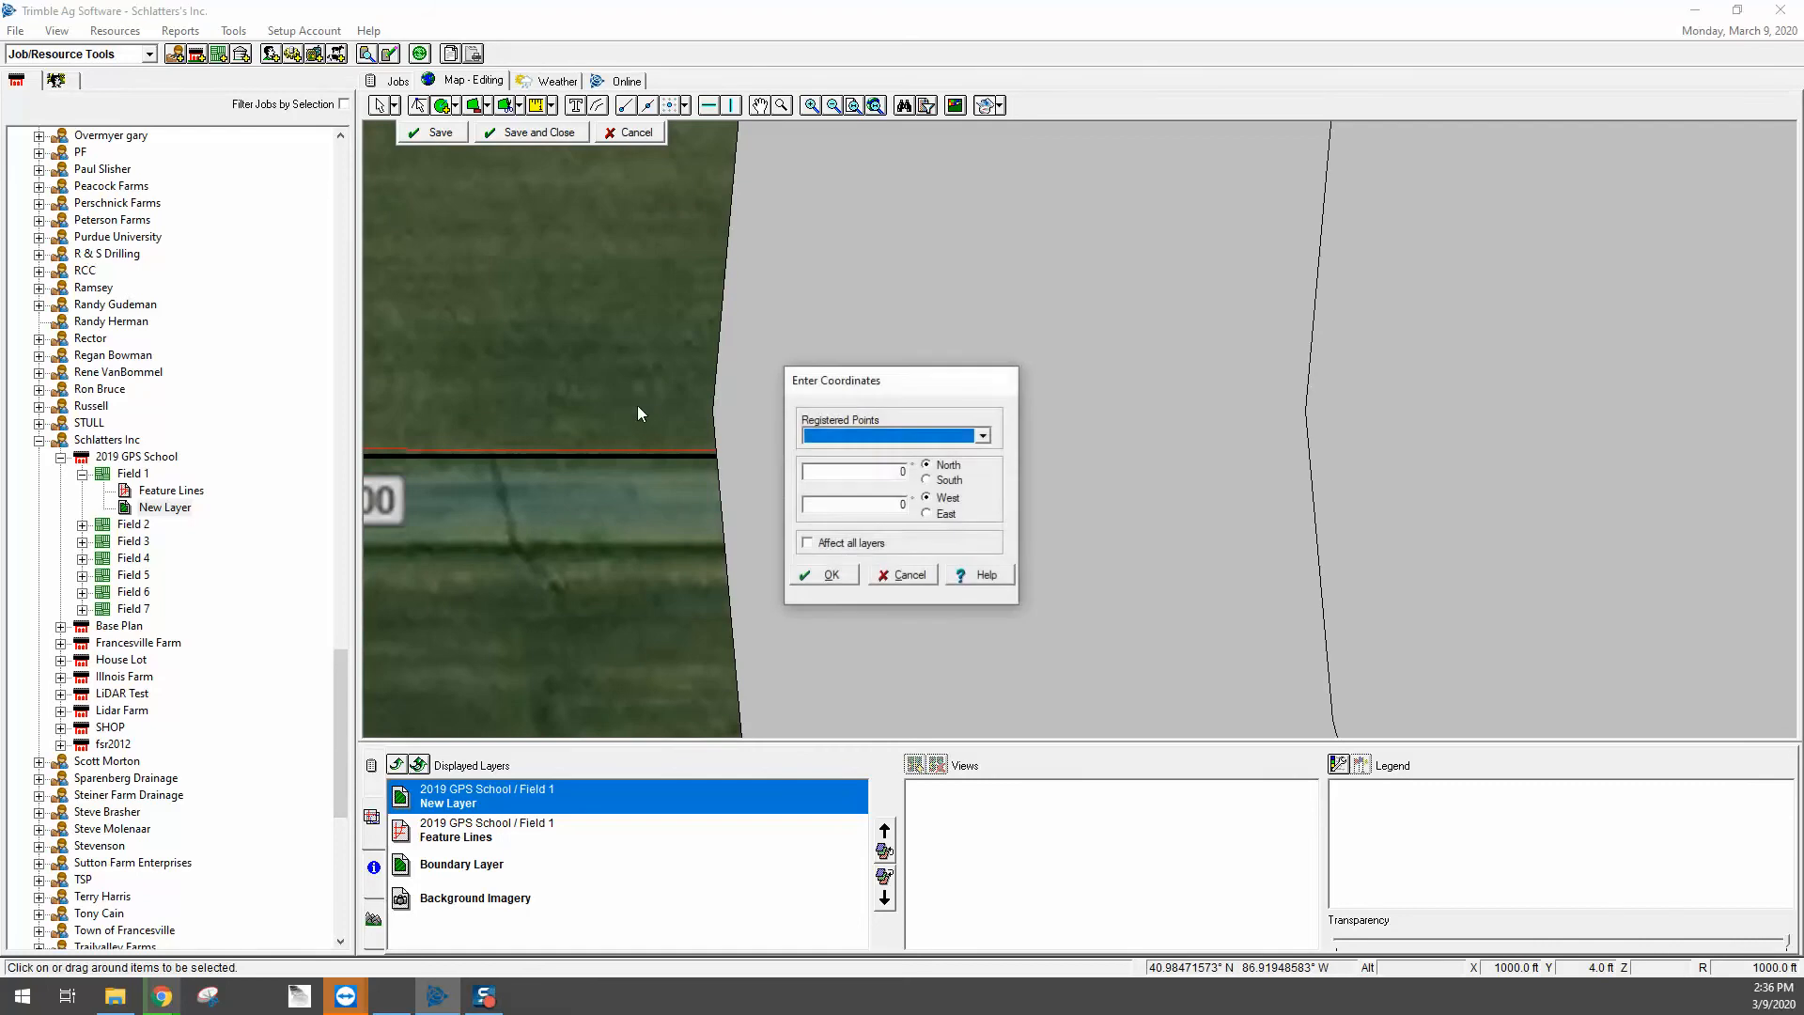
click(852, 437)
click(843, 467)
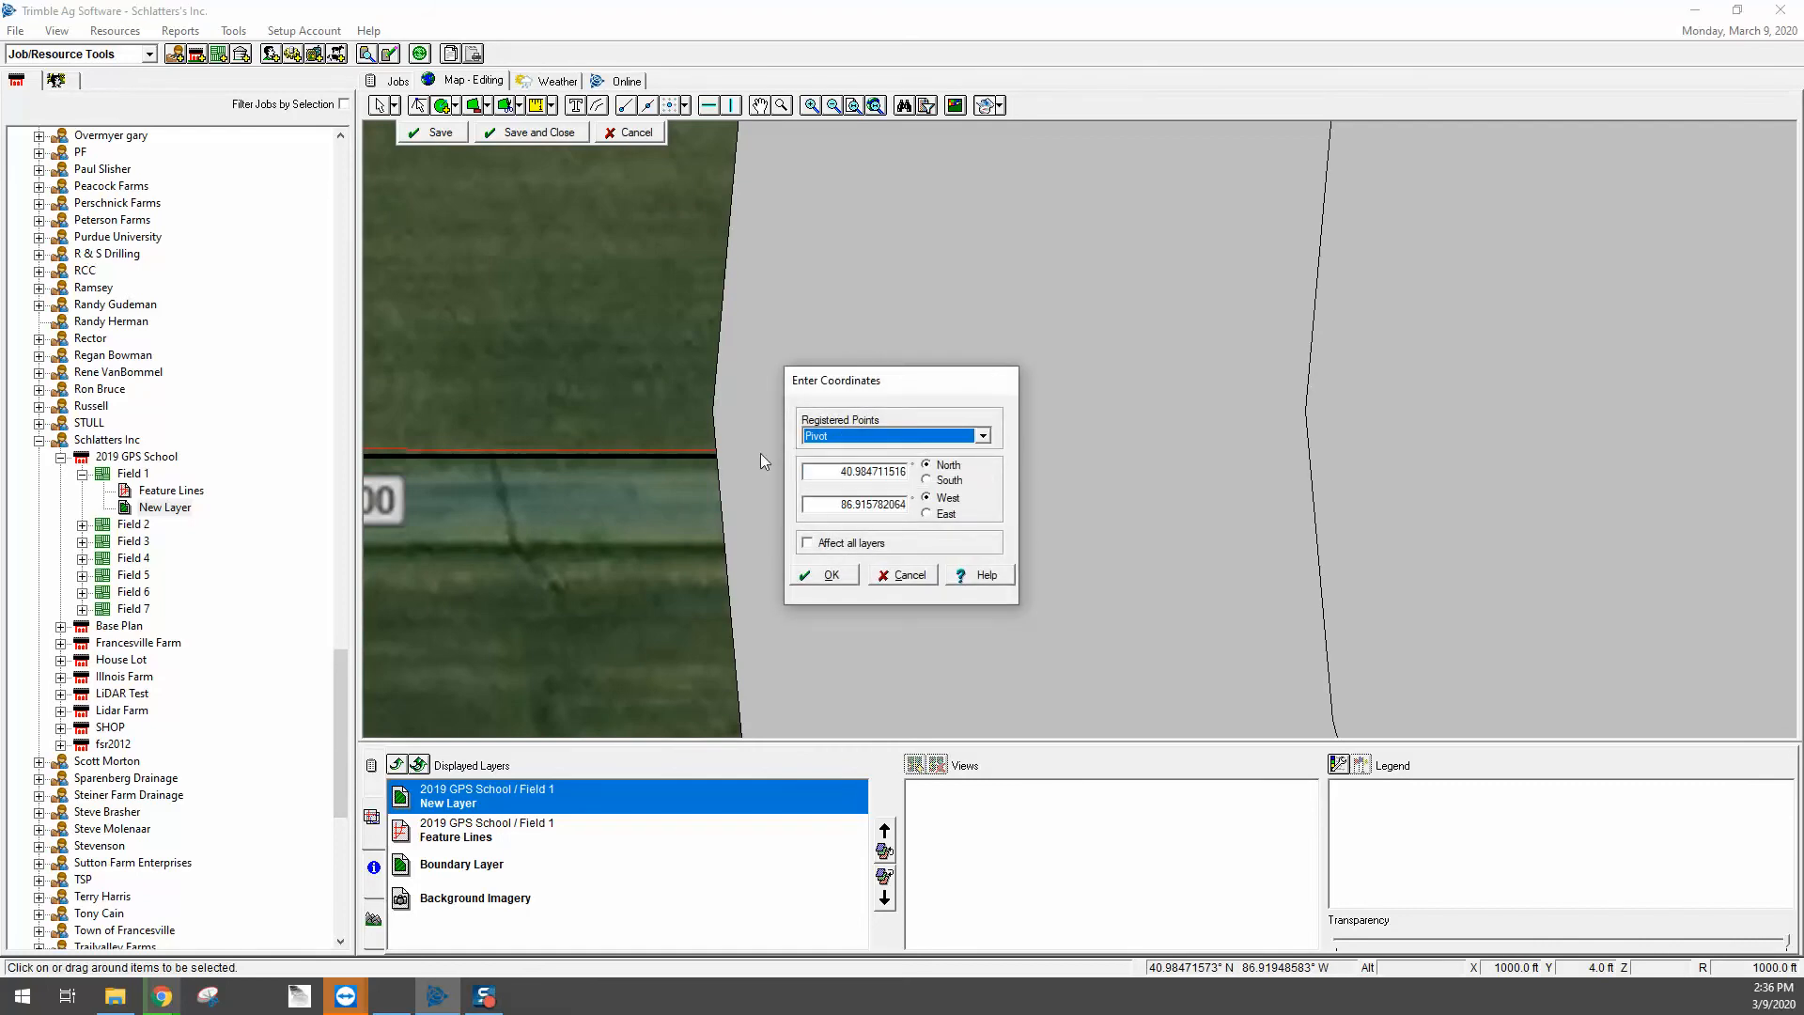
click(839, 575)
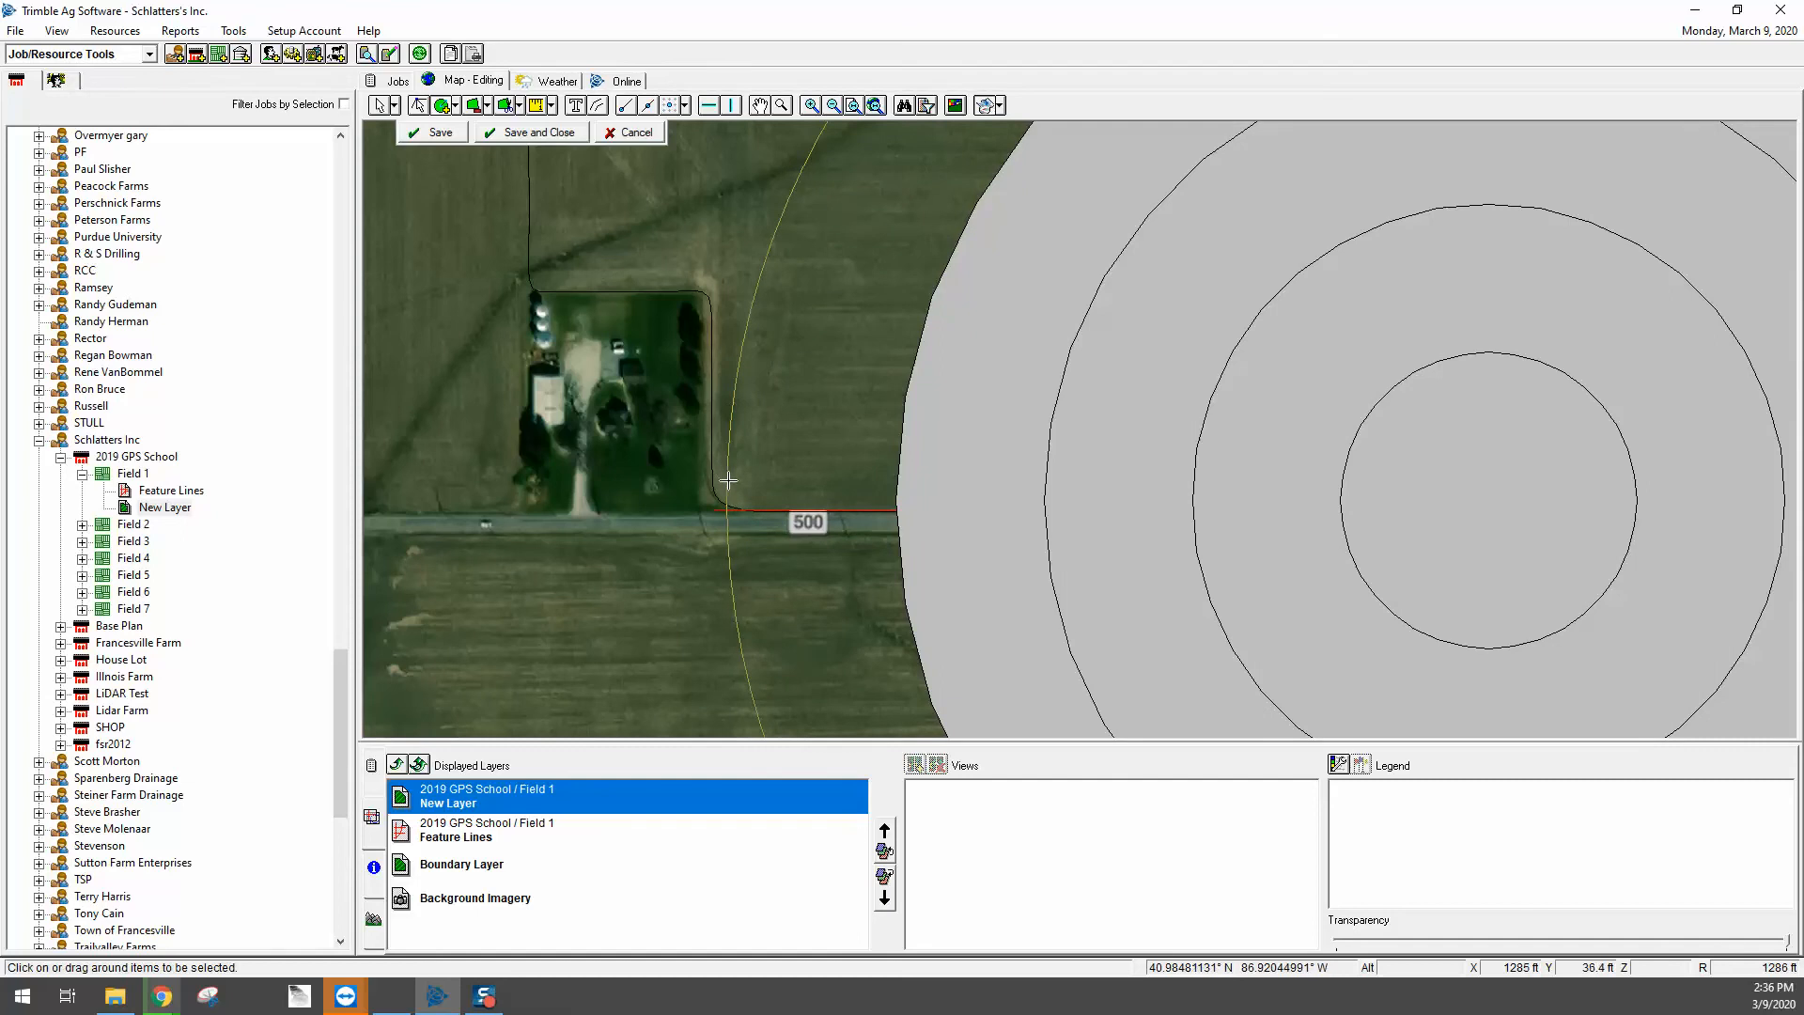
scroll(726, 478, up, 2)
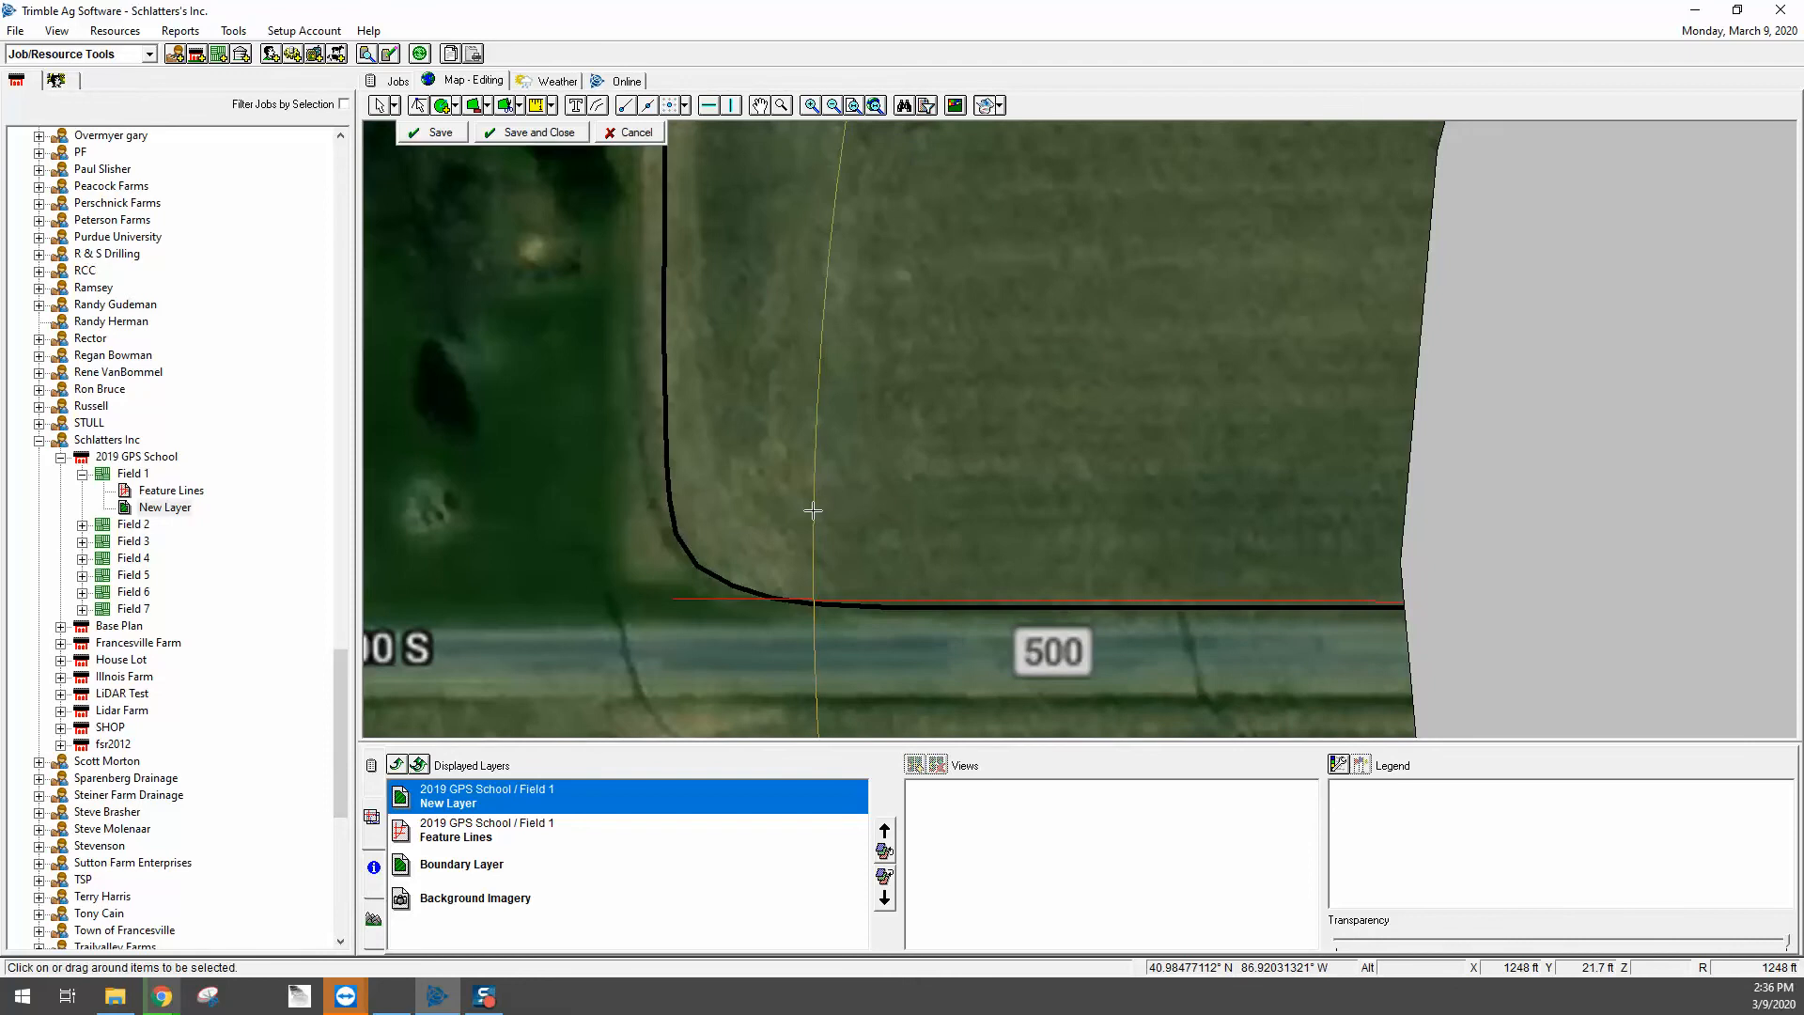
scroll(806, 514, up, 2)
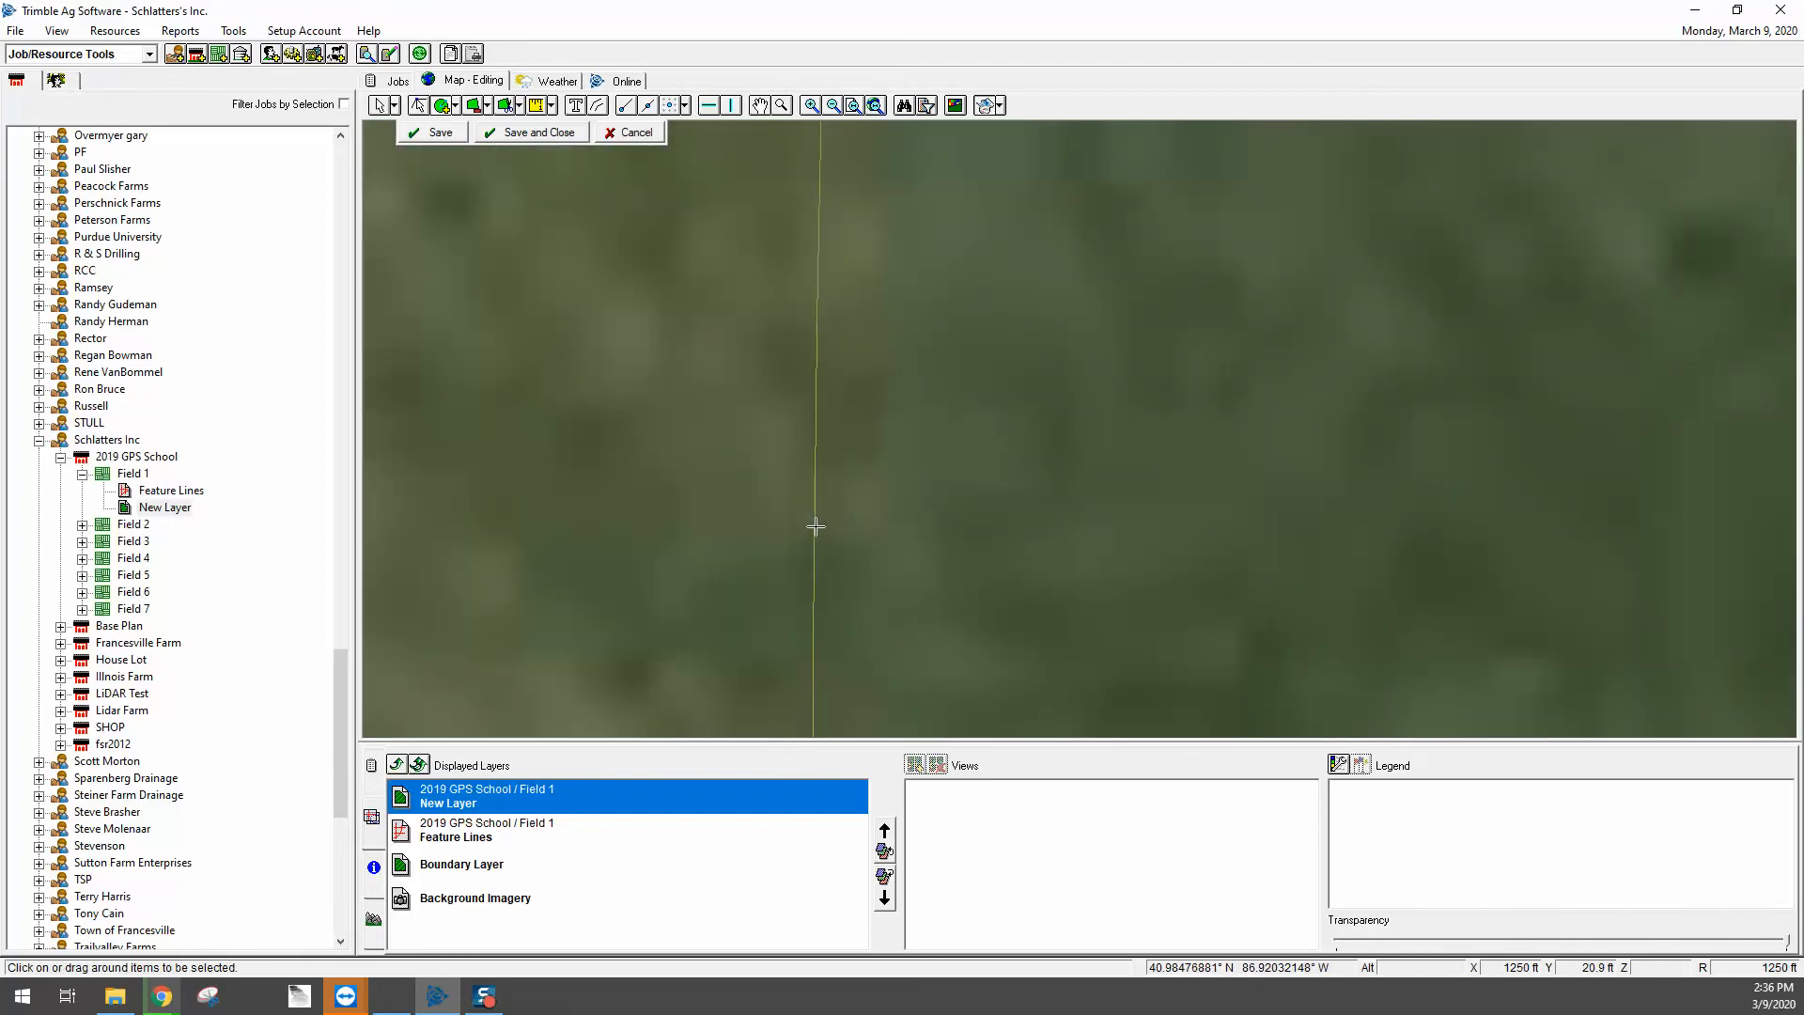
double_click(816, 526)
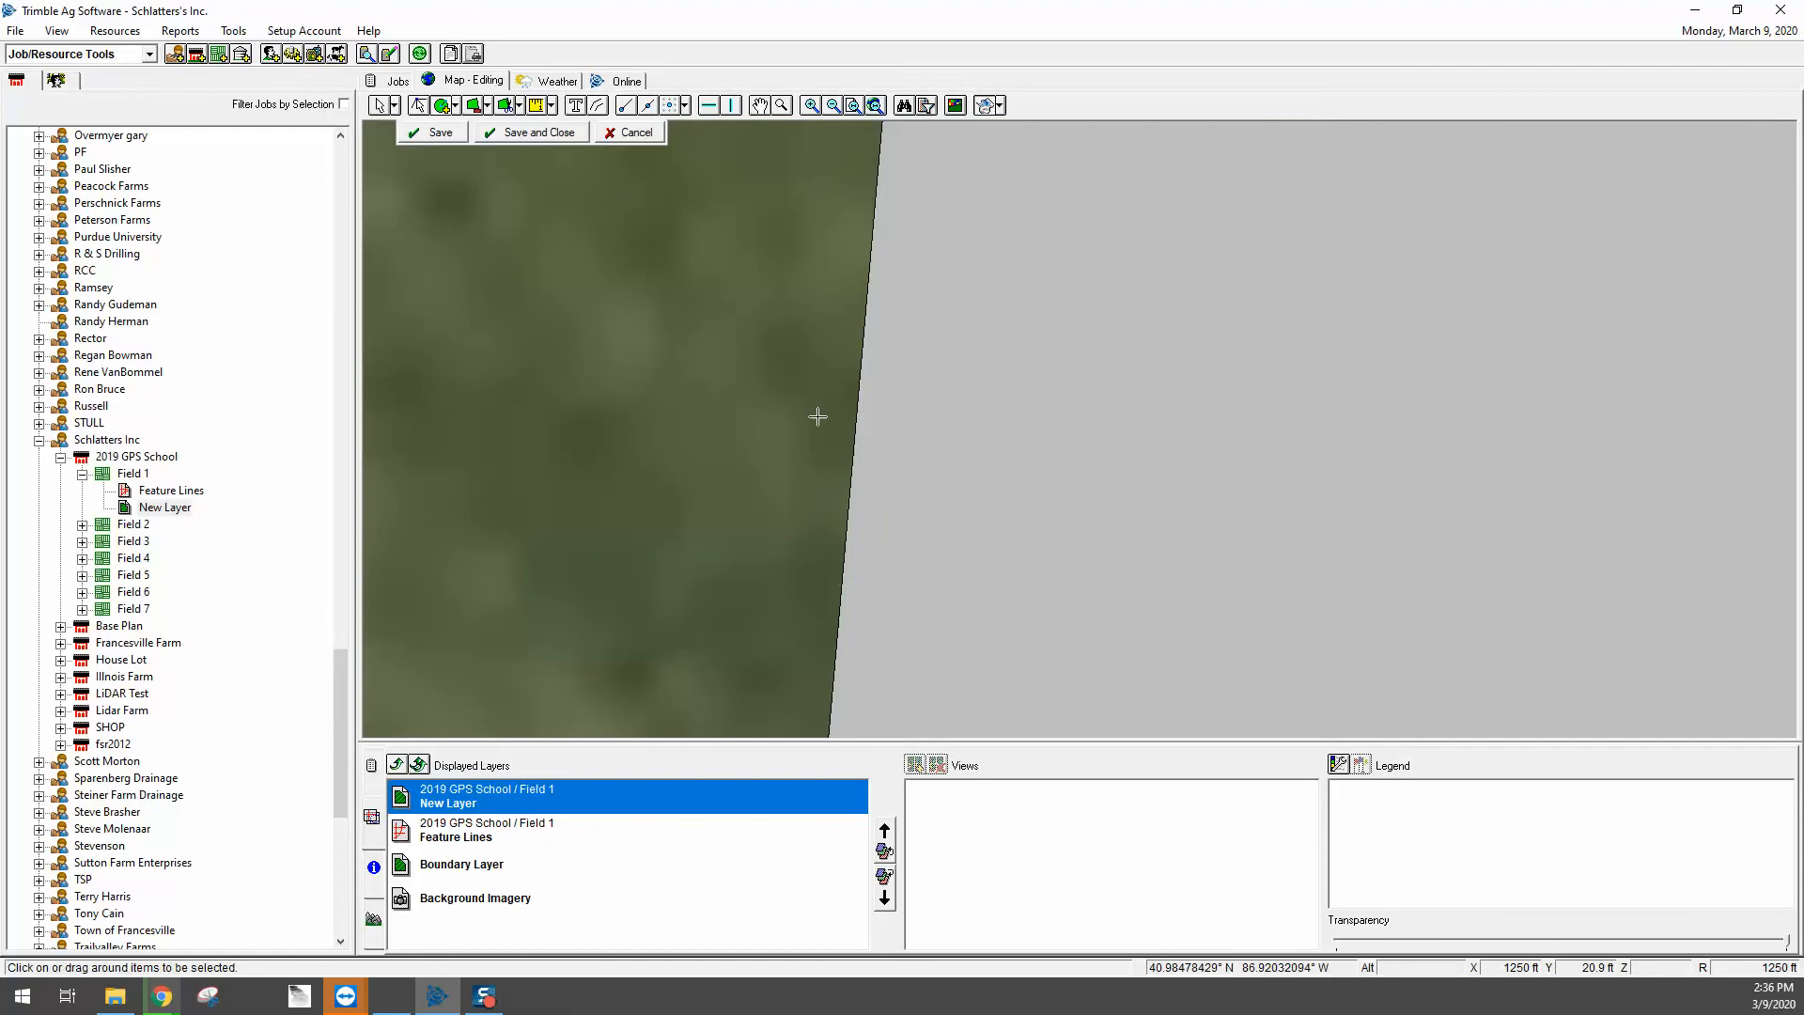
Step: Add a sixth include circle with a radius of about 1315 ft centred on the registered point Pivot
scroll(789, 353, down, 3)
scroll(921, 392, down, 1)
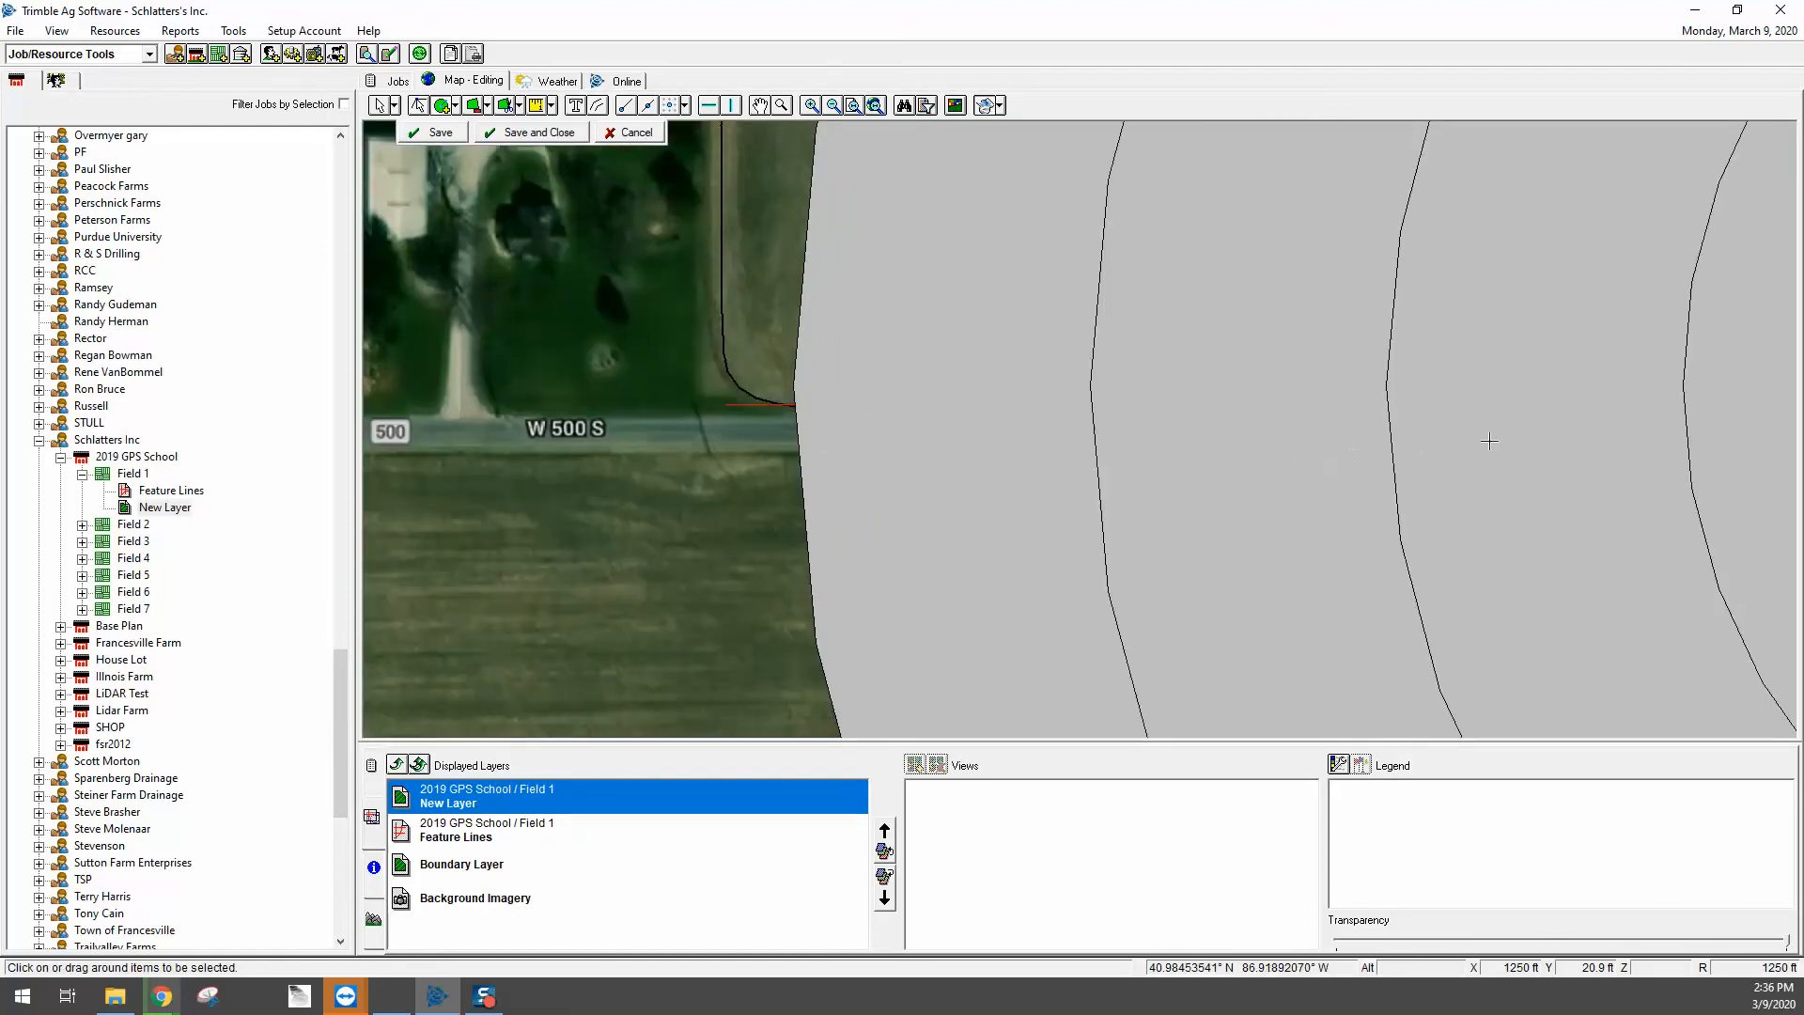
scroll(1250, 410, down, 1)
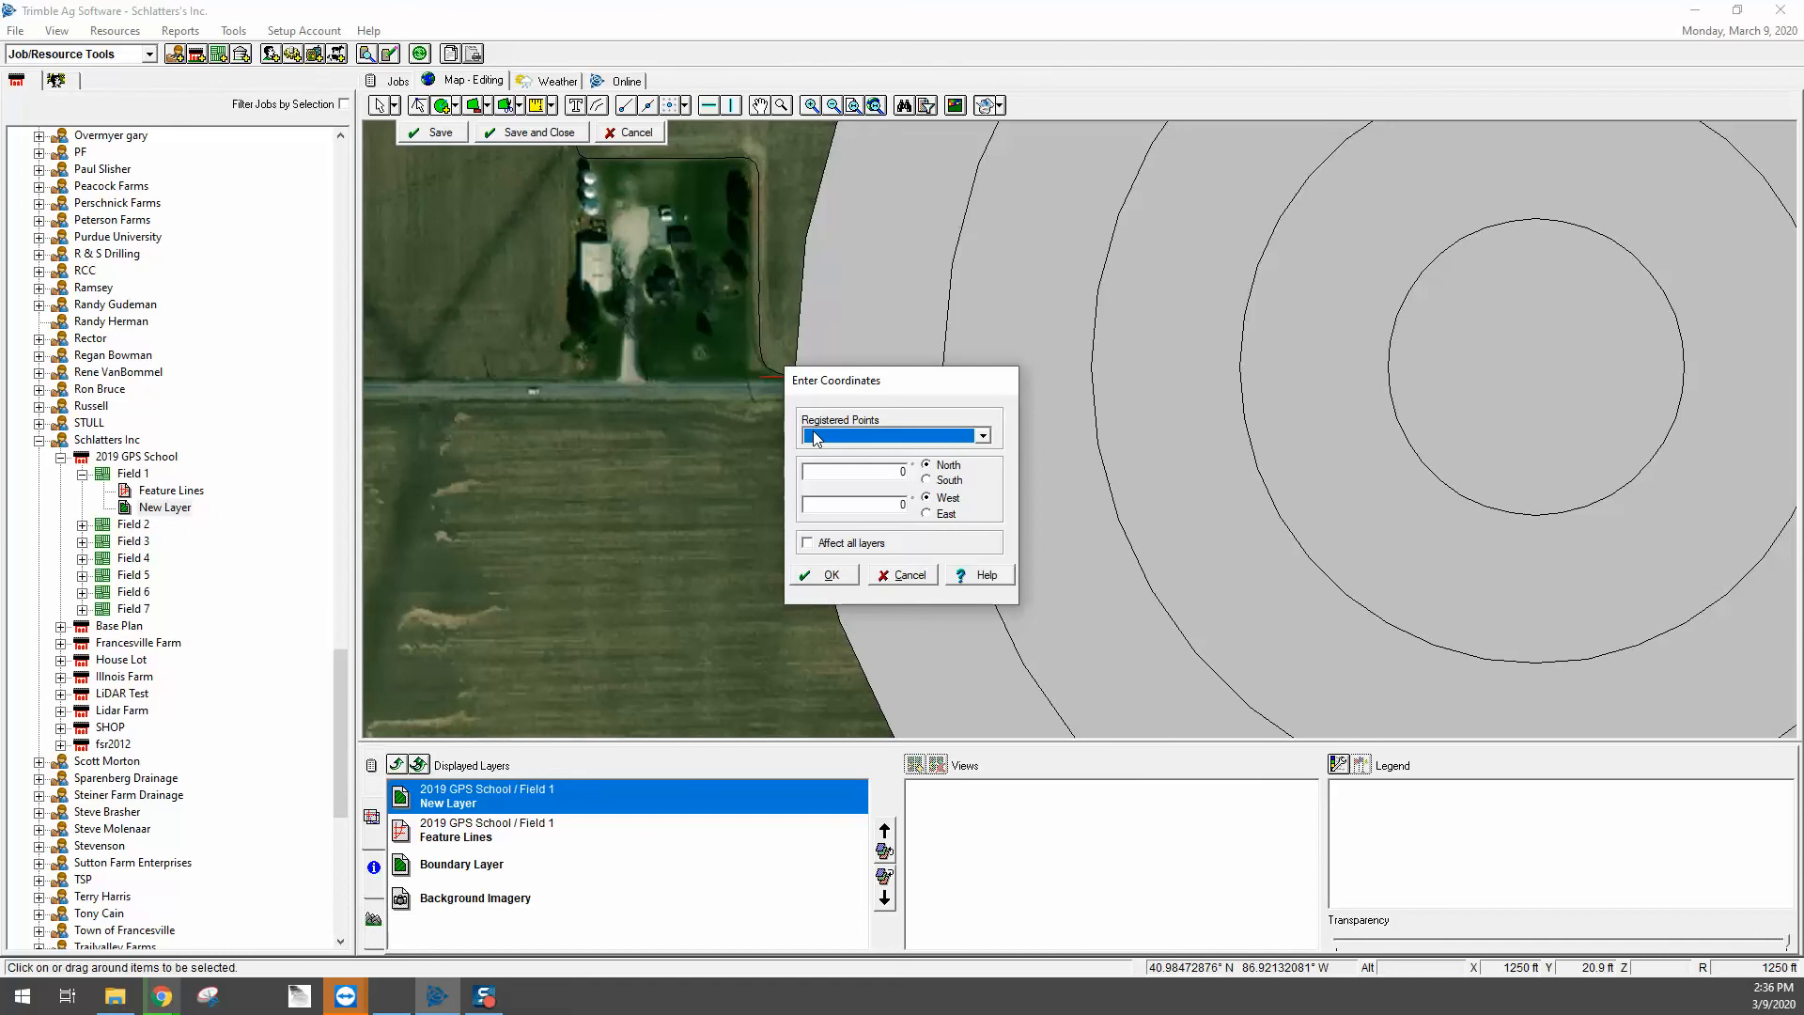
click(813, 432)
click(805, 452)
click(827, 575)
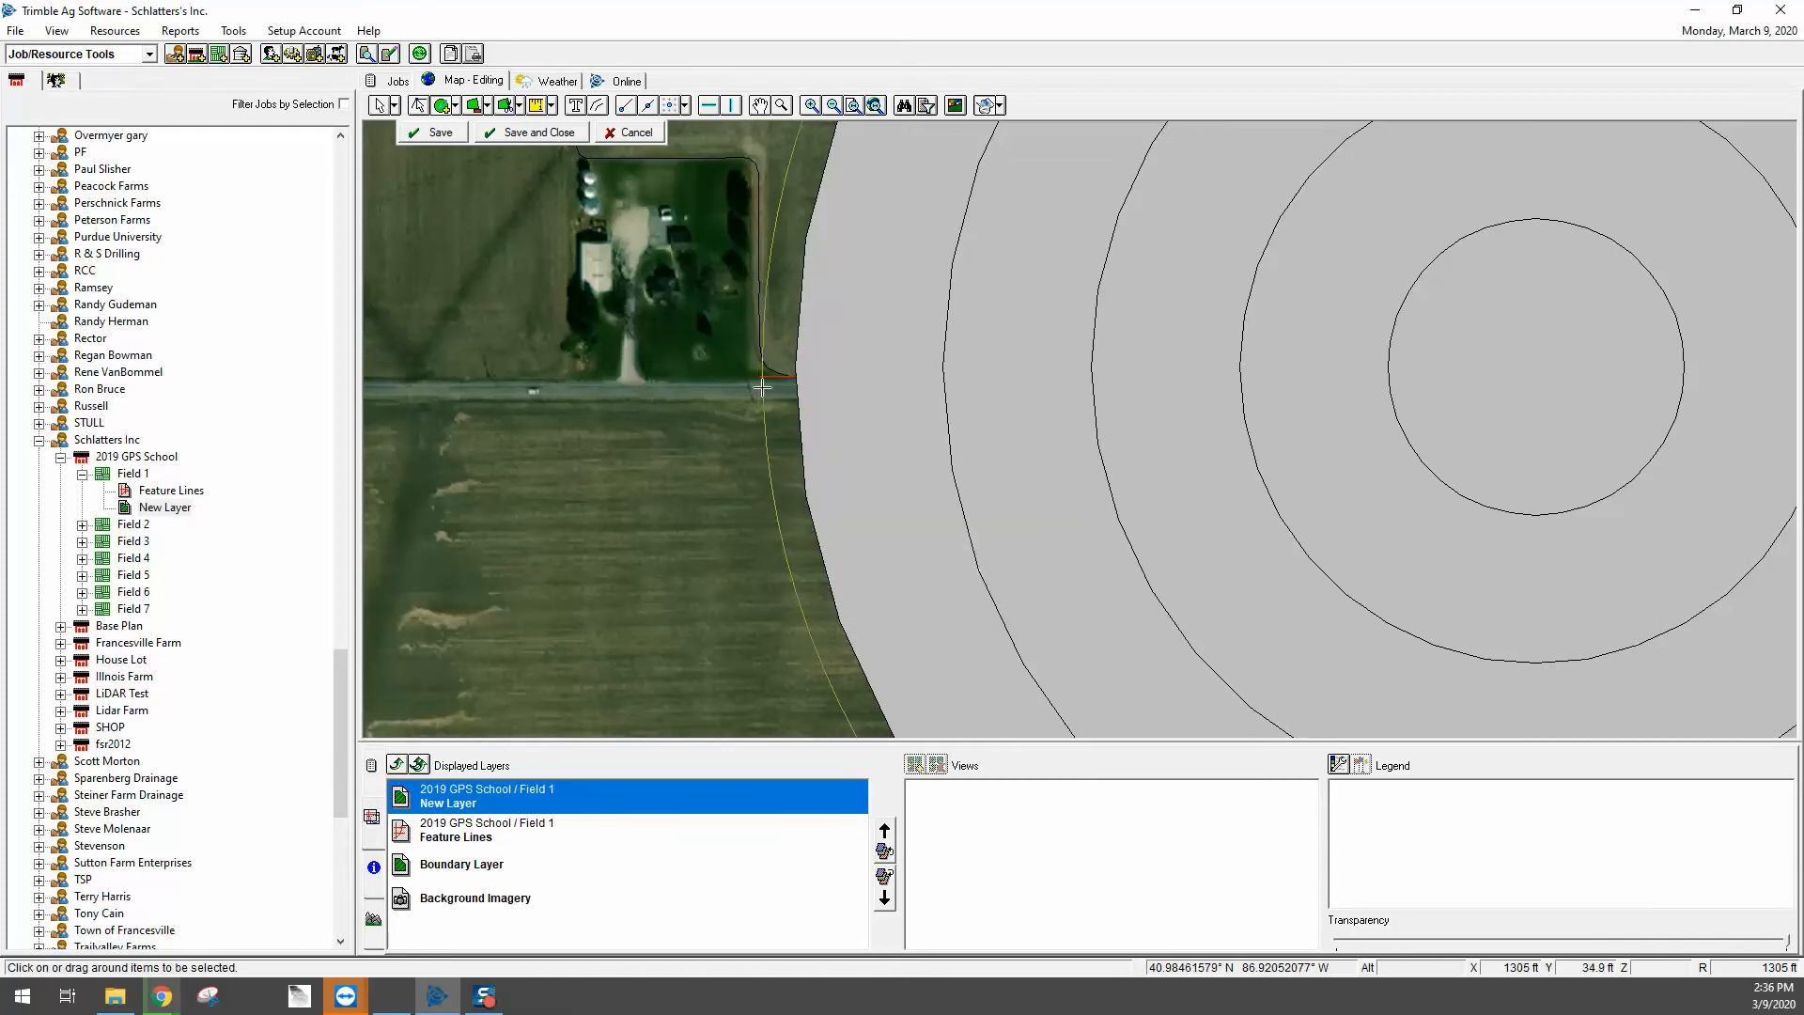
scroll(756, 375, up, 3)
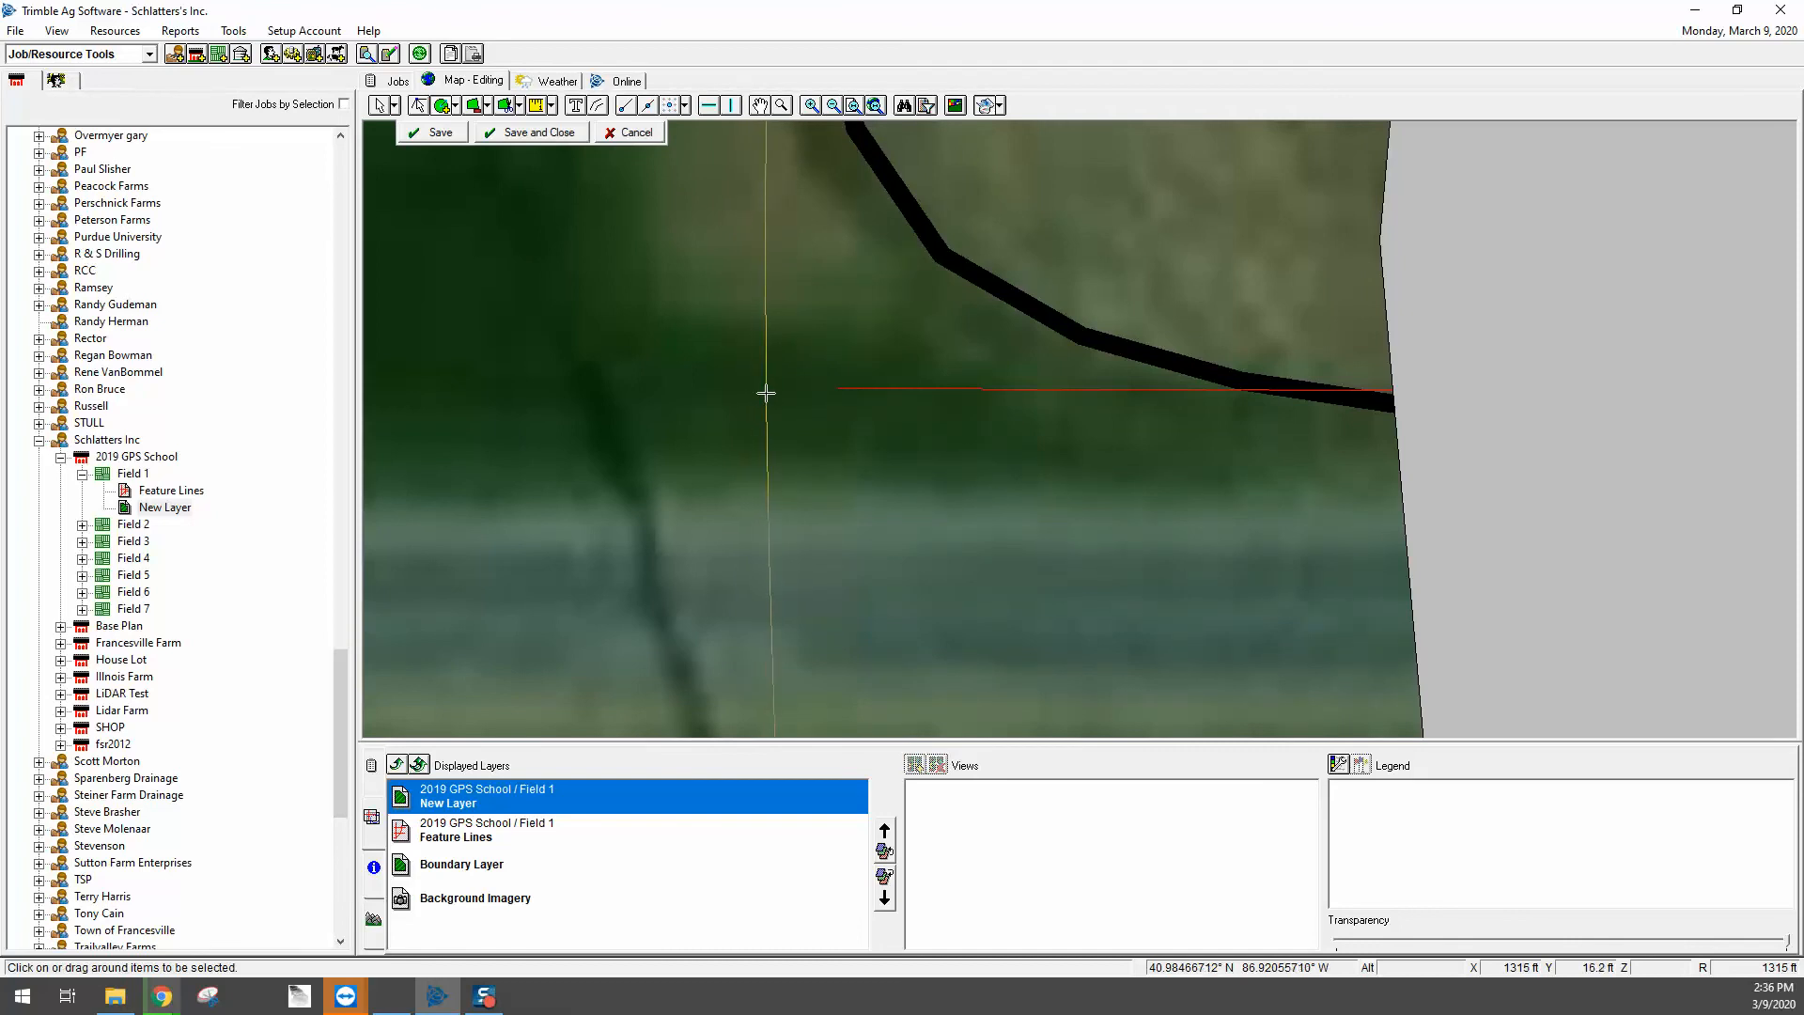
click(766, 392)
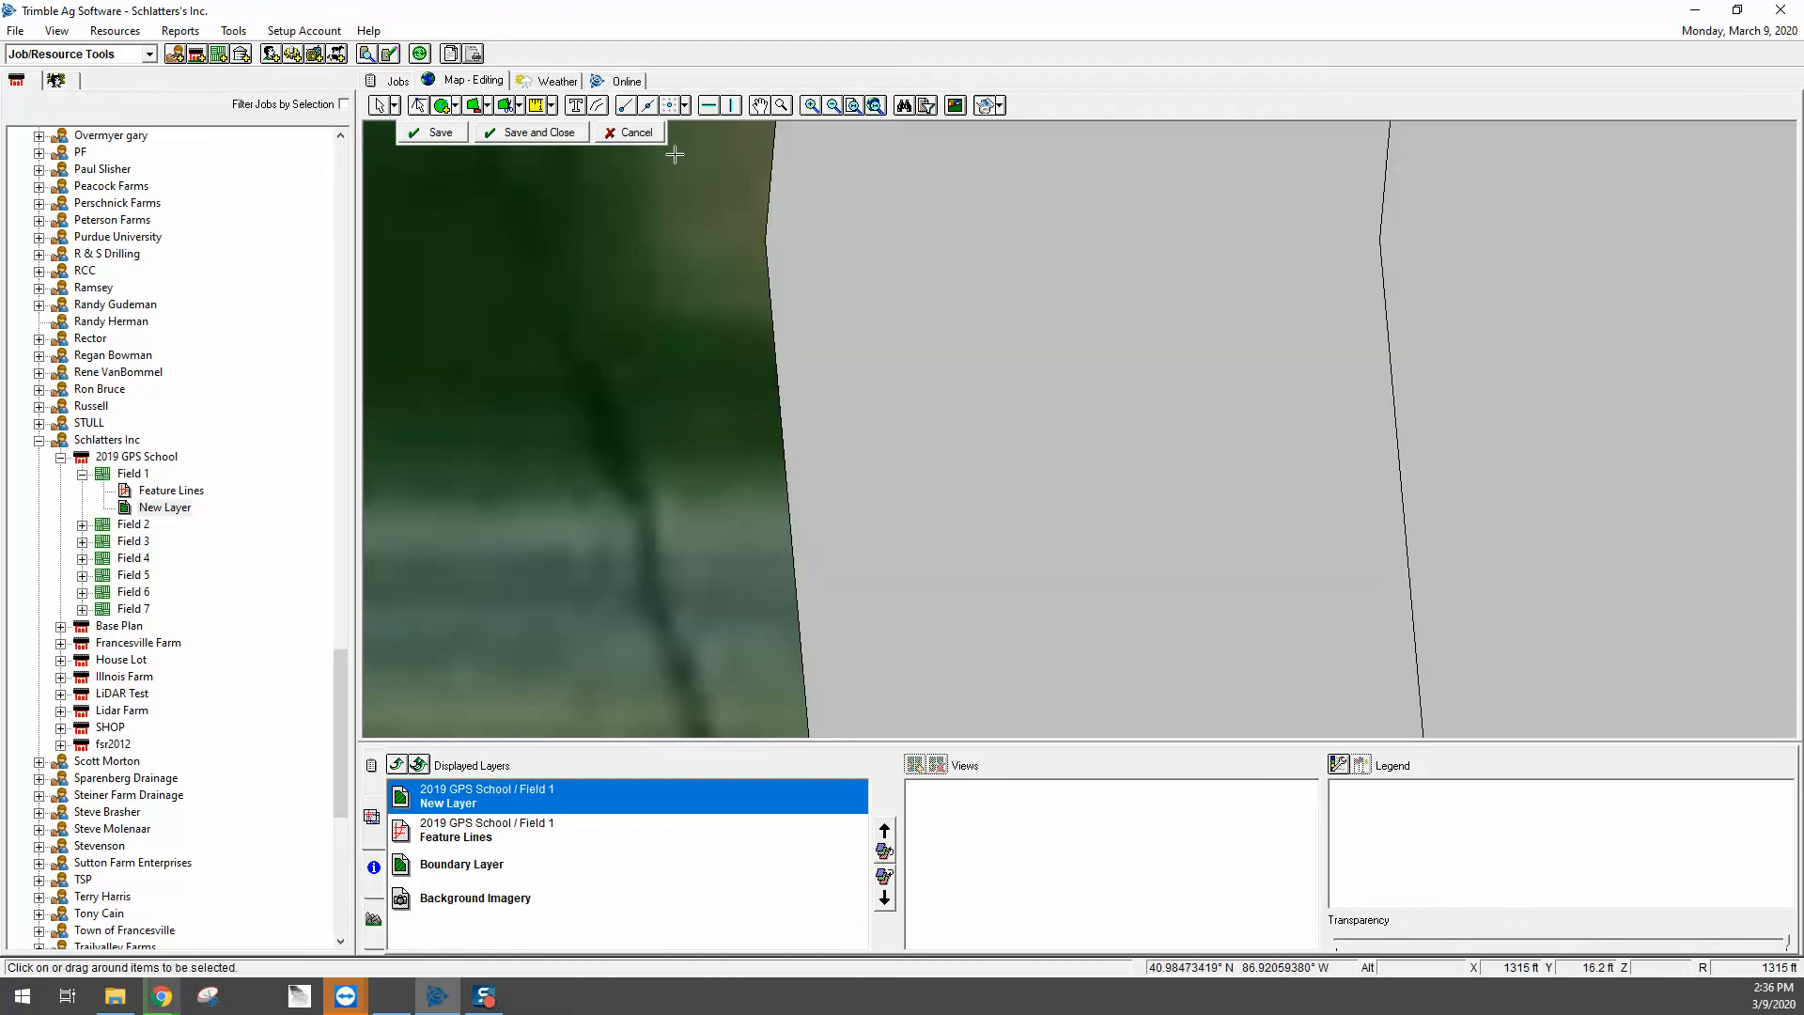
Step: Copy all the concentric circle areas, then save and close the New Layer edits
click(853, 107)
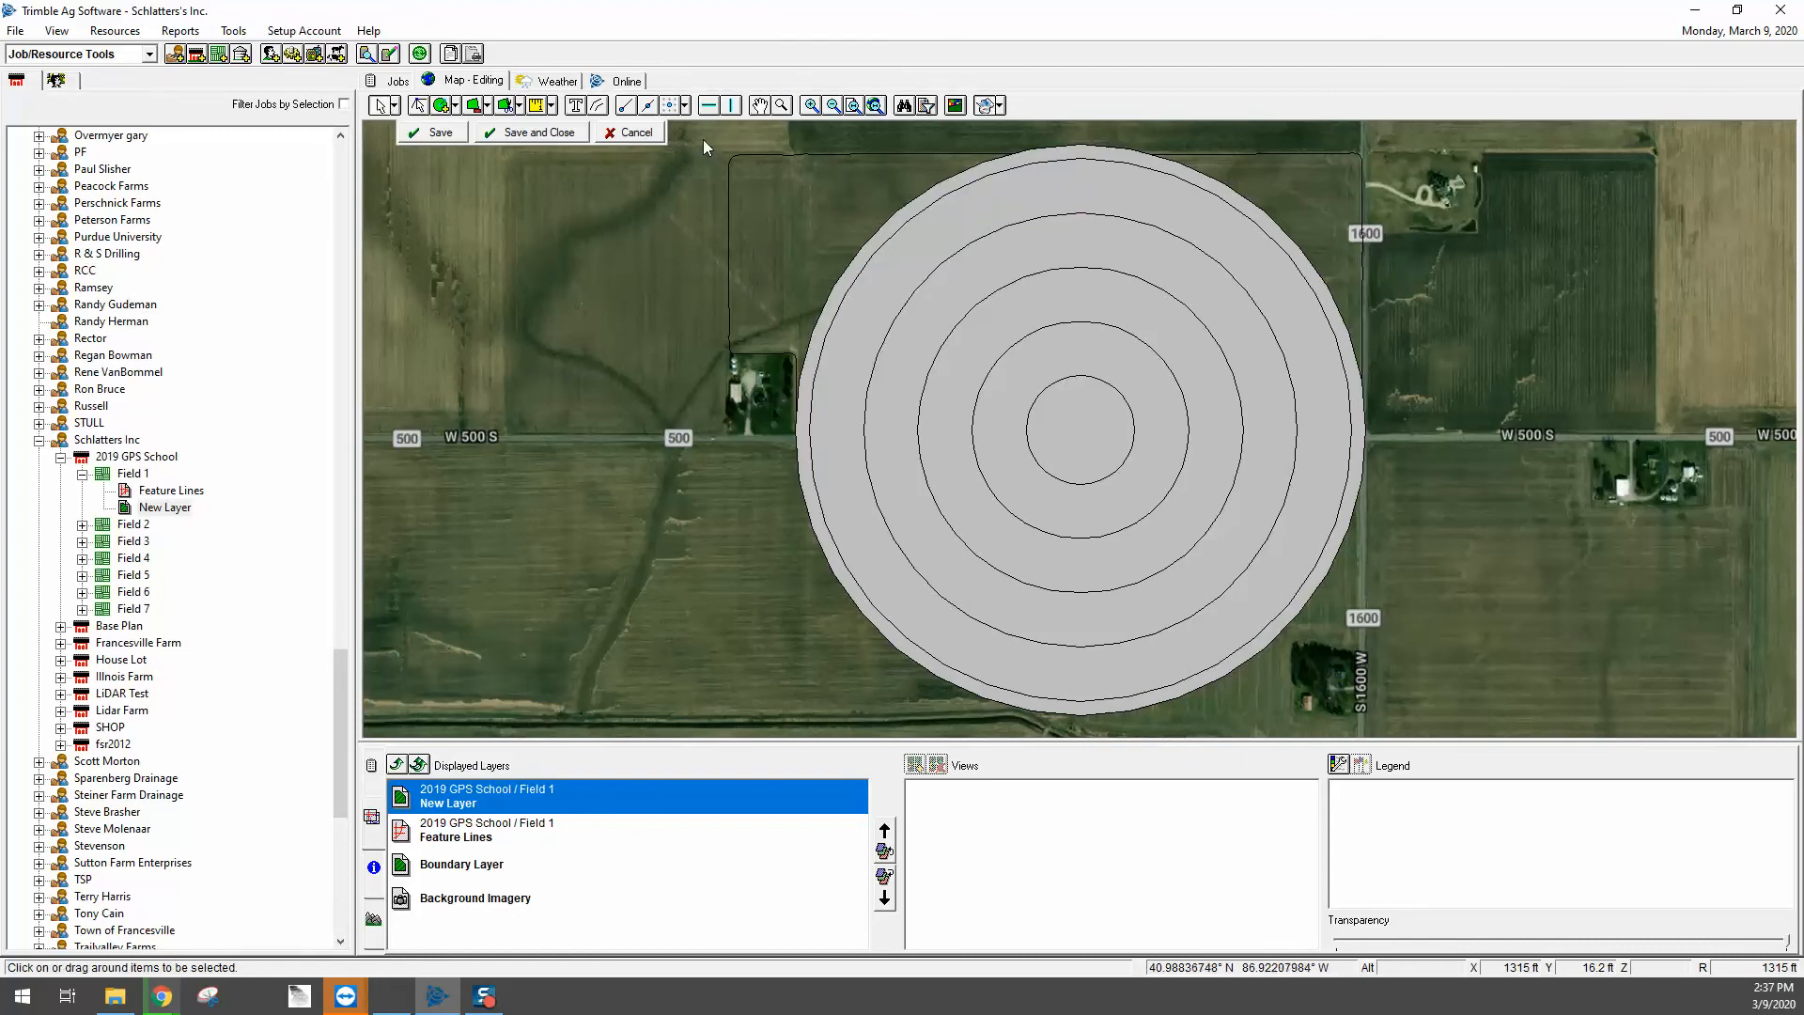
mouse_move(703, 139)
mouse_down()
mouse_move(1377, 504)
mouse_move(1469, 684)
mouse_move(1466, 719)
mouse_up()
right_click(1426, 348)
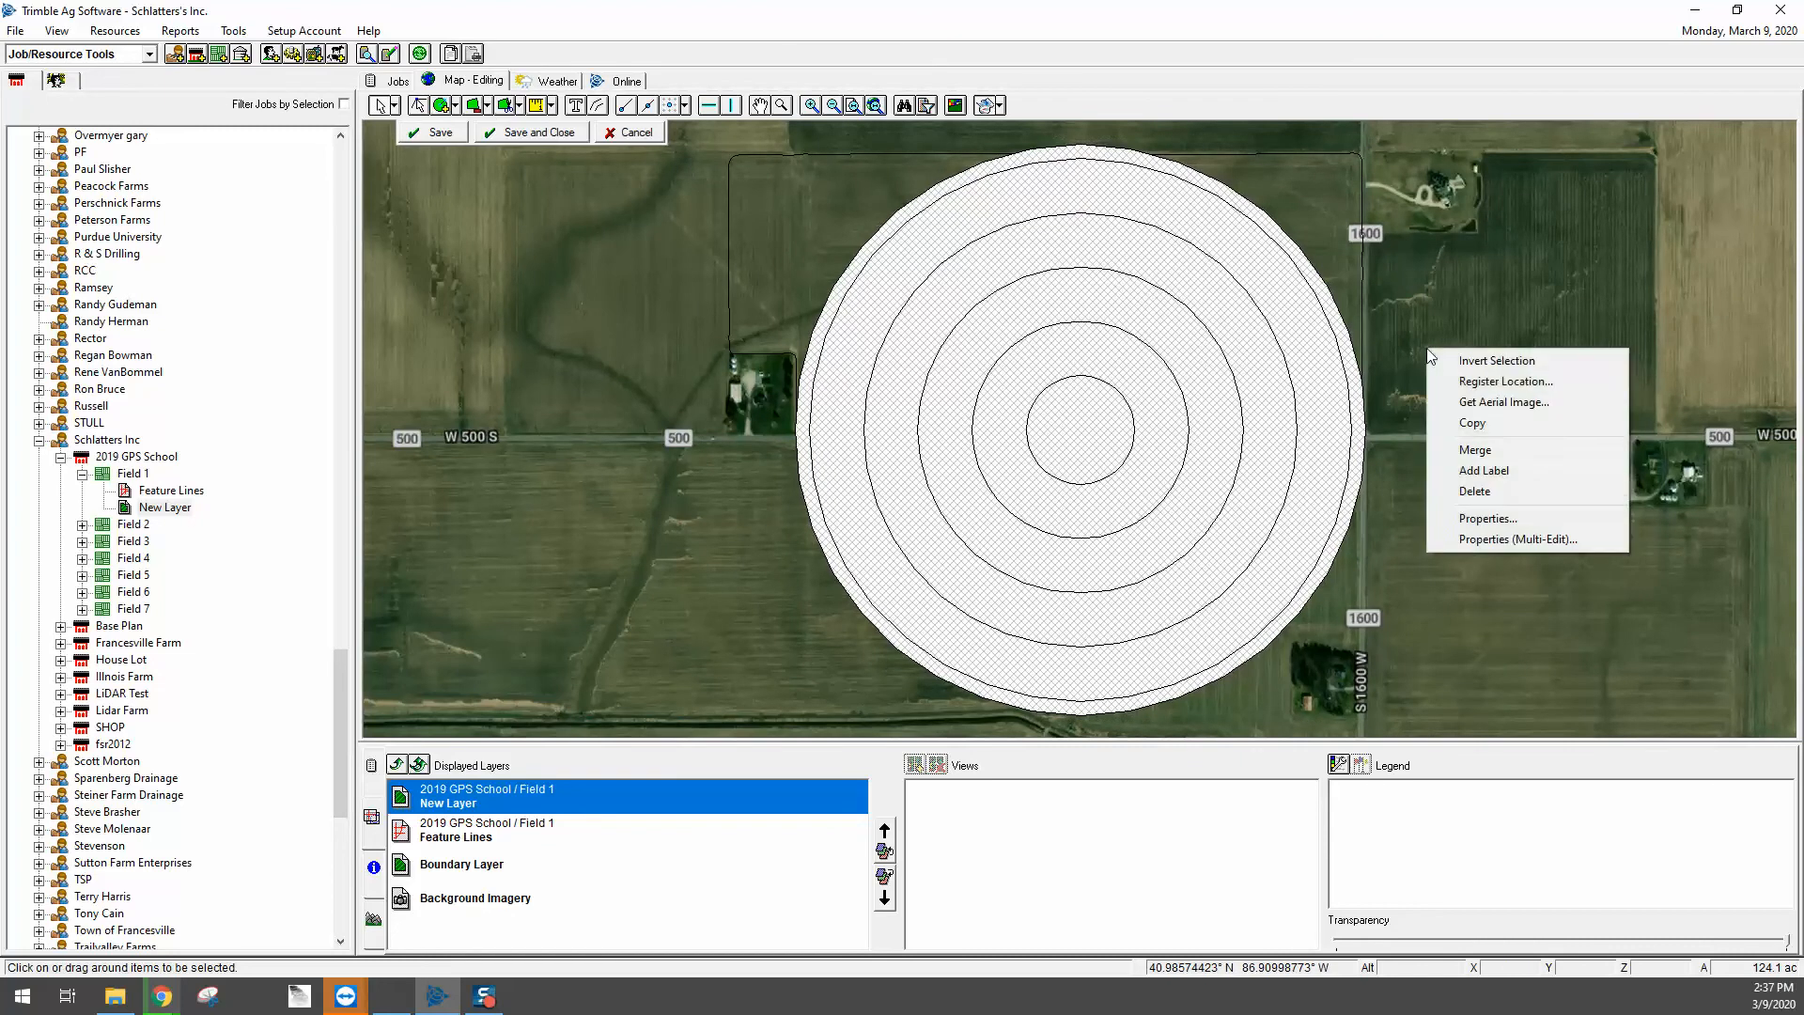
click(1466, 402)
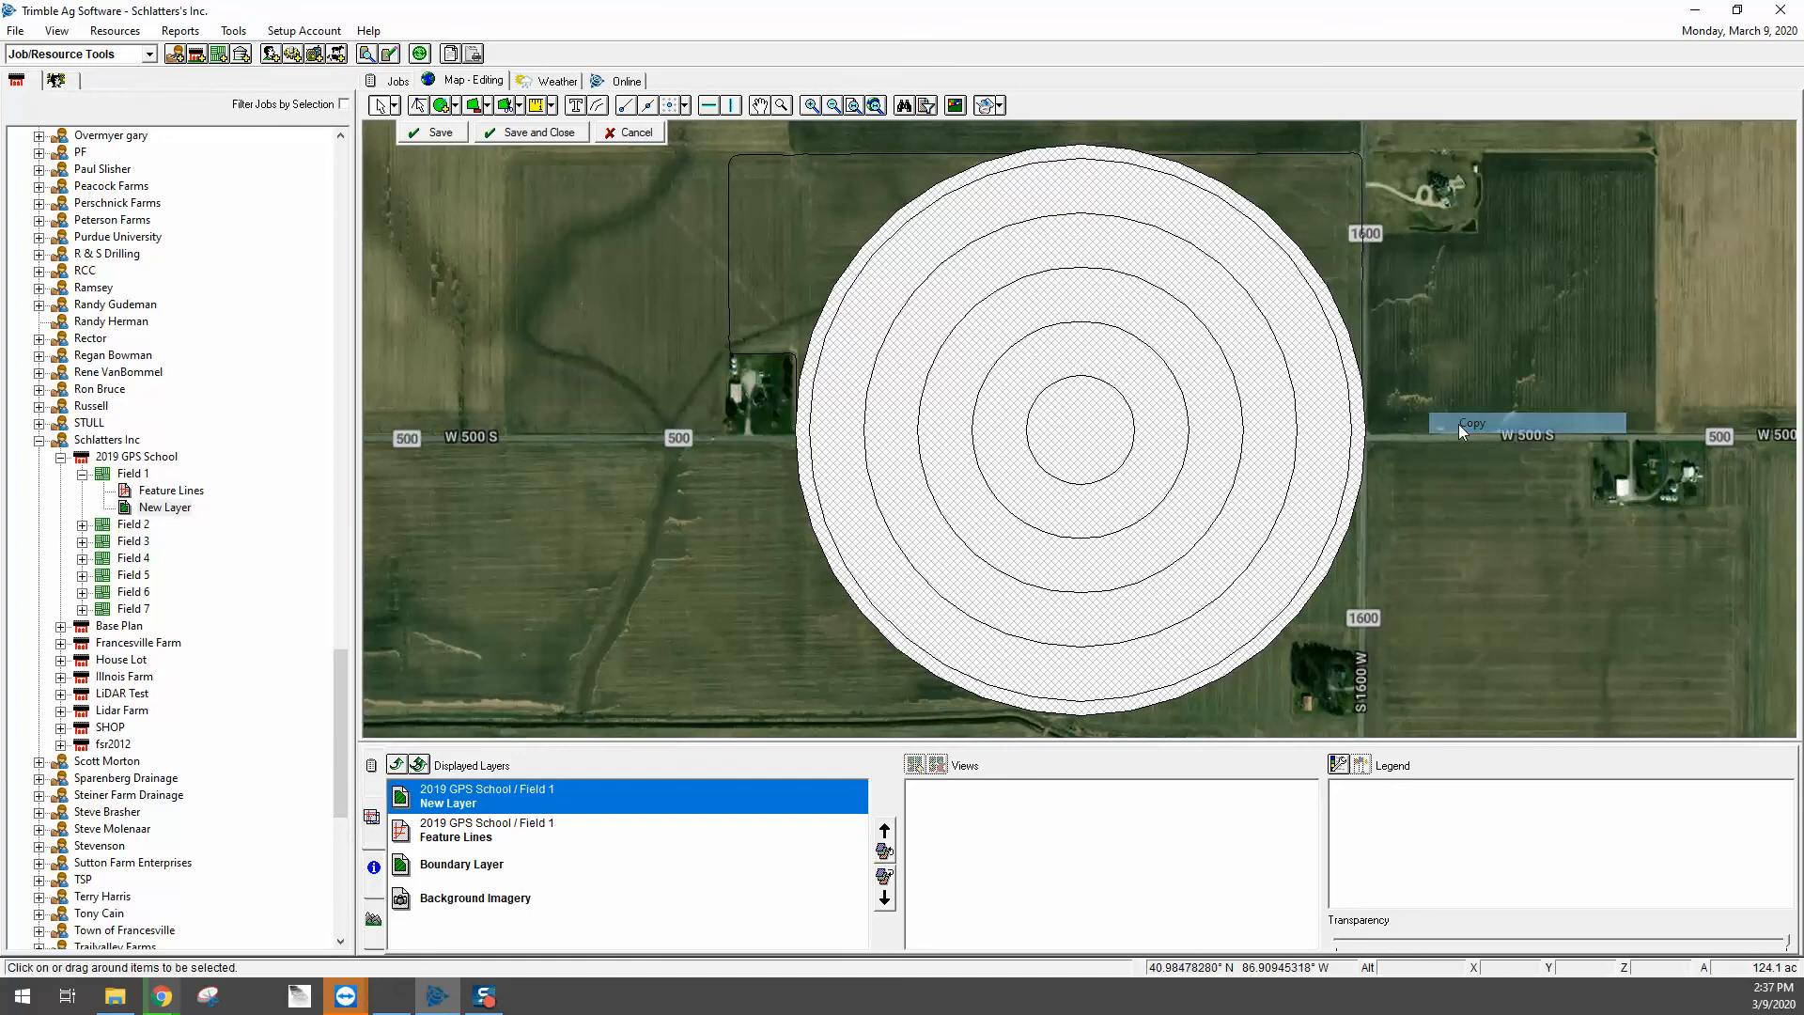
click(556, 137)
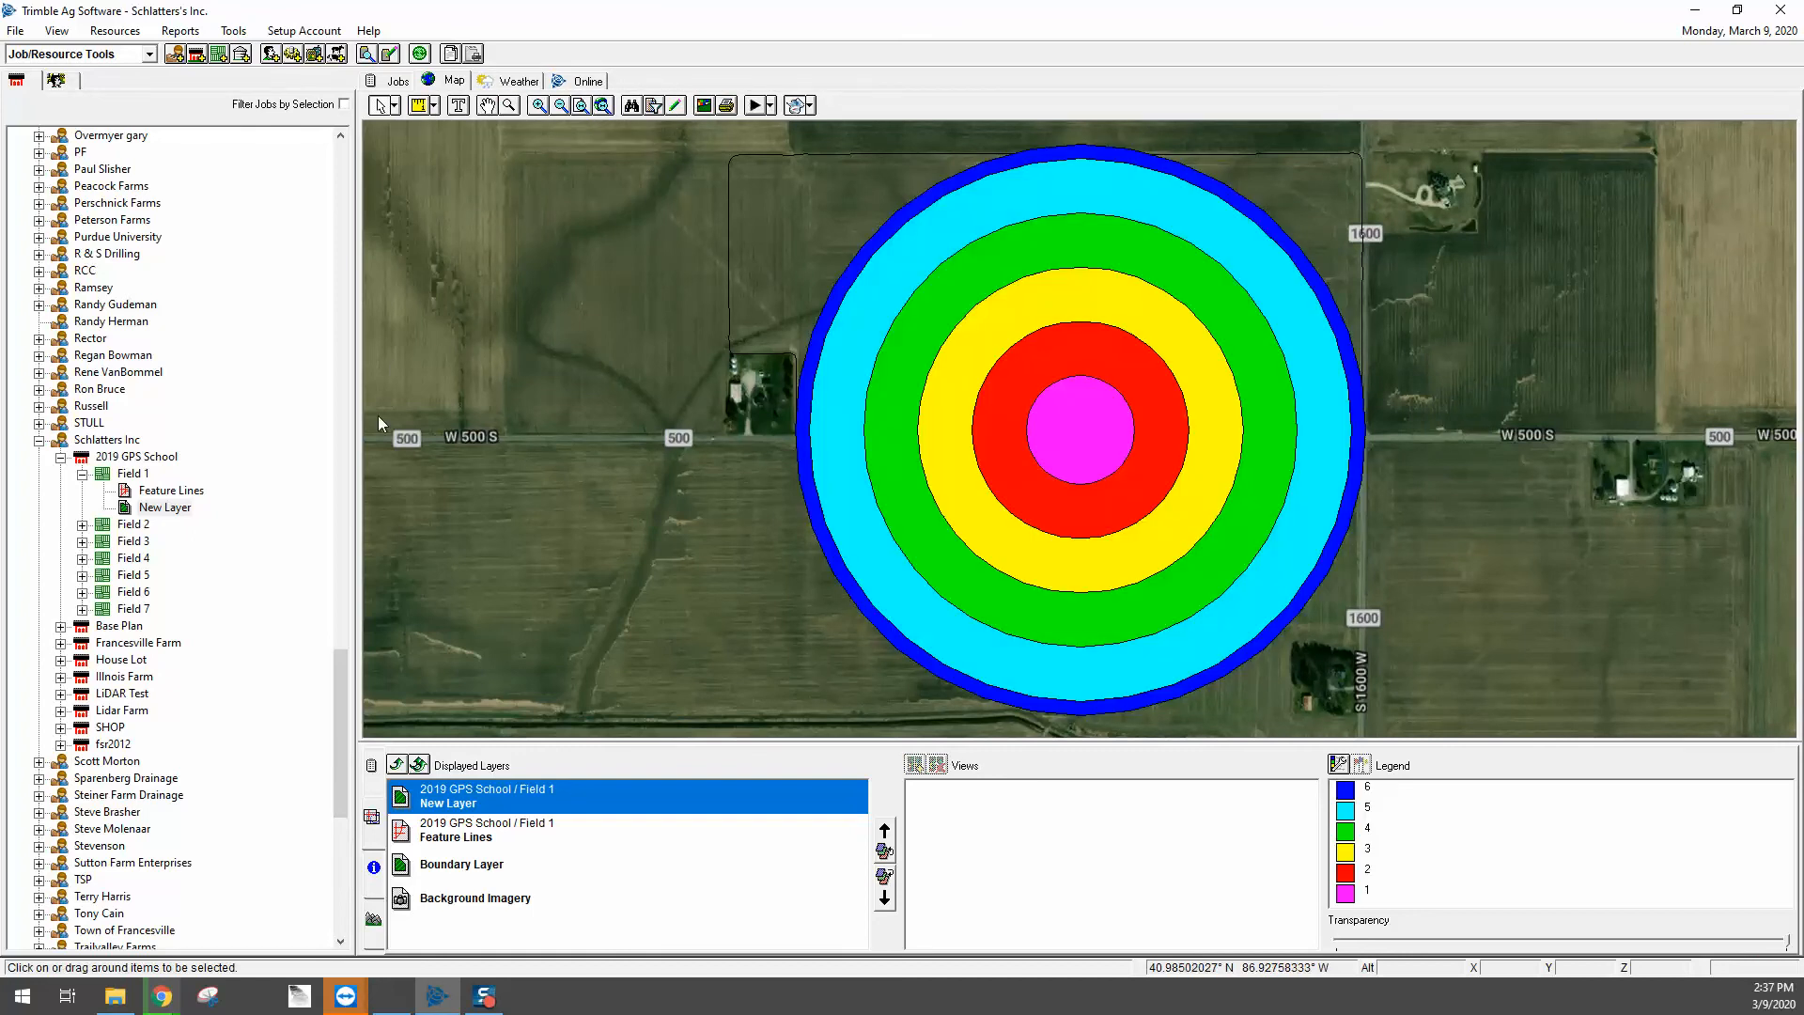
Step: Remove New Layer from the displayed layers and paste the copied circles as additions into Field 1's Feature Lines layer
click(396, 765)
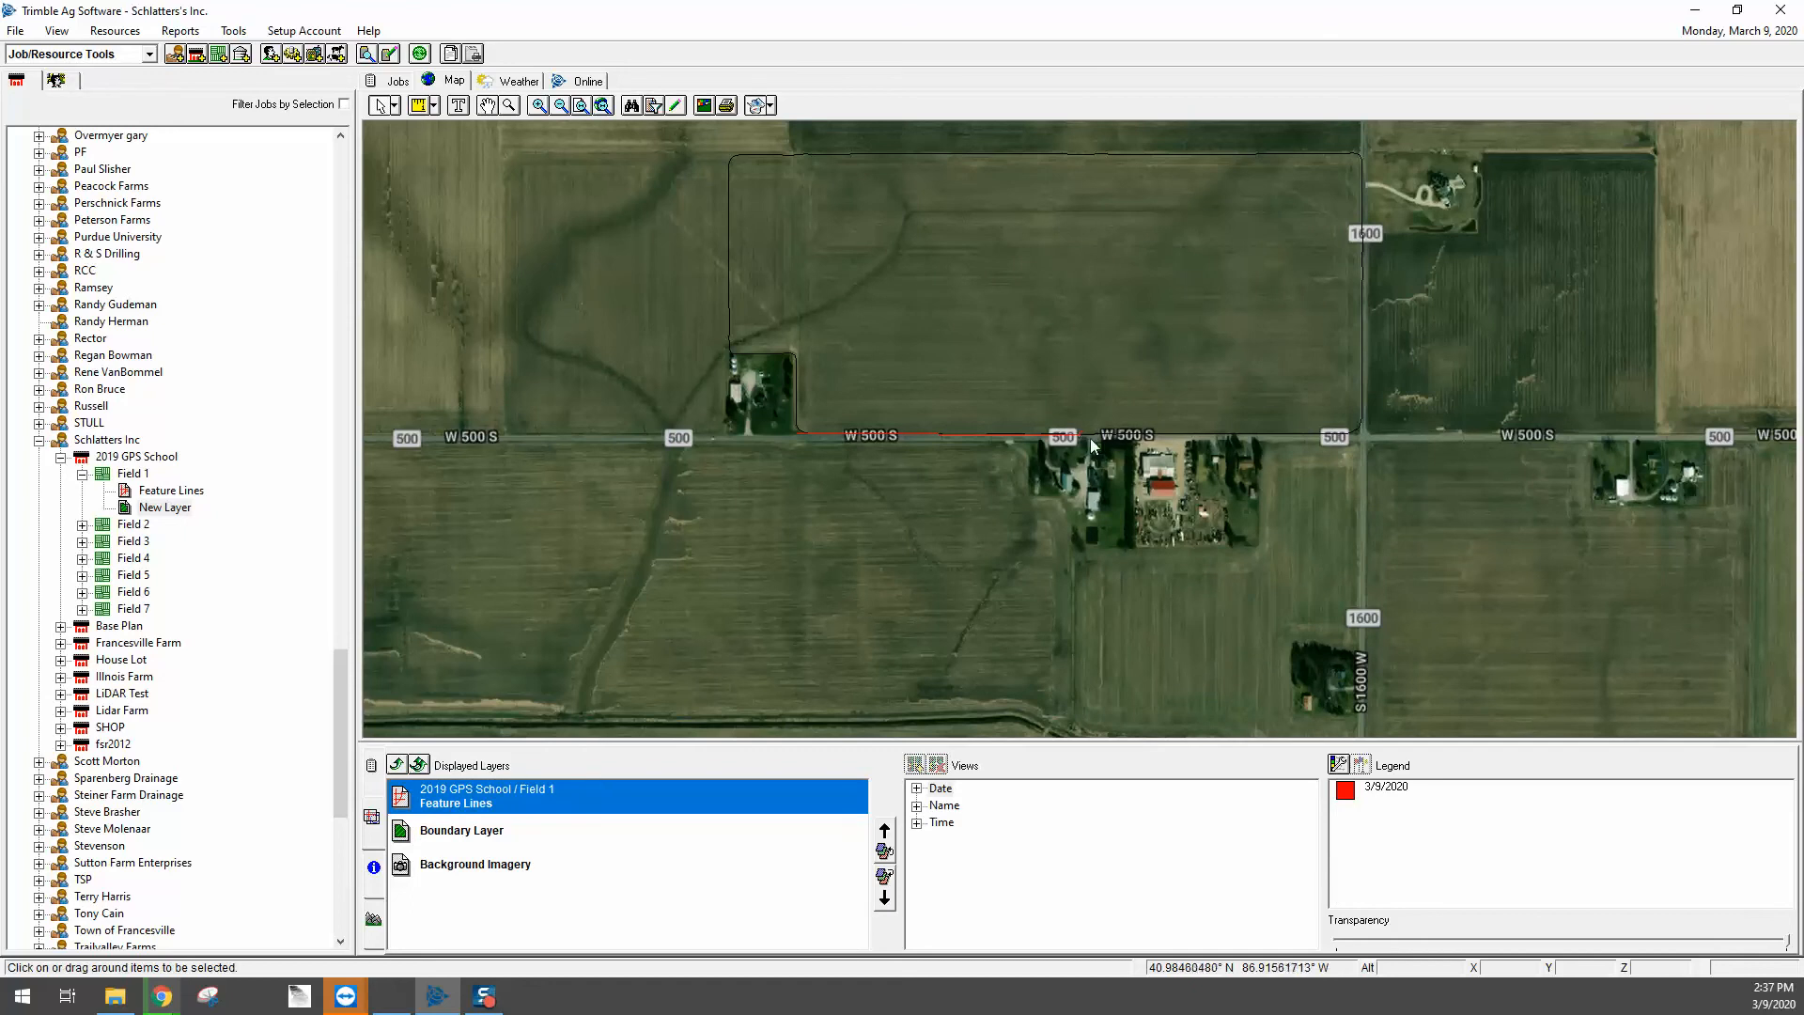
click(675, 106)
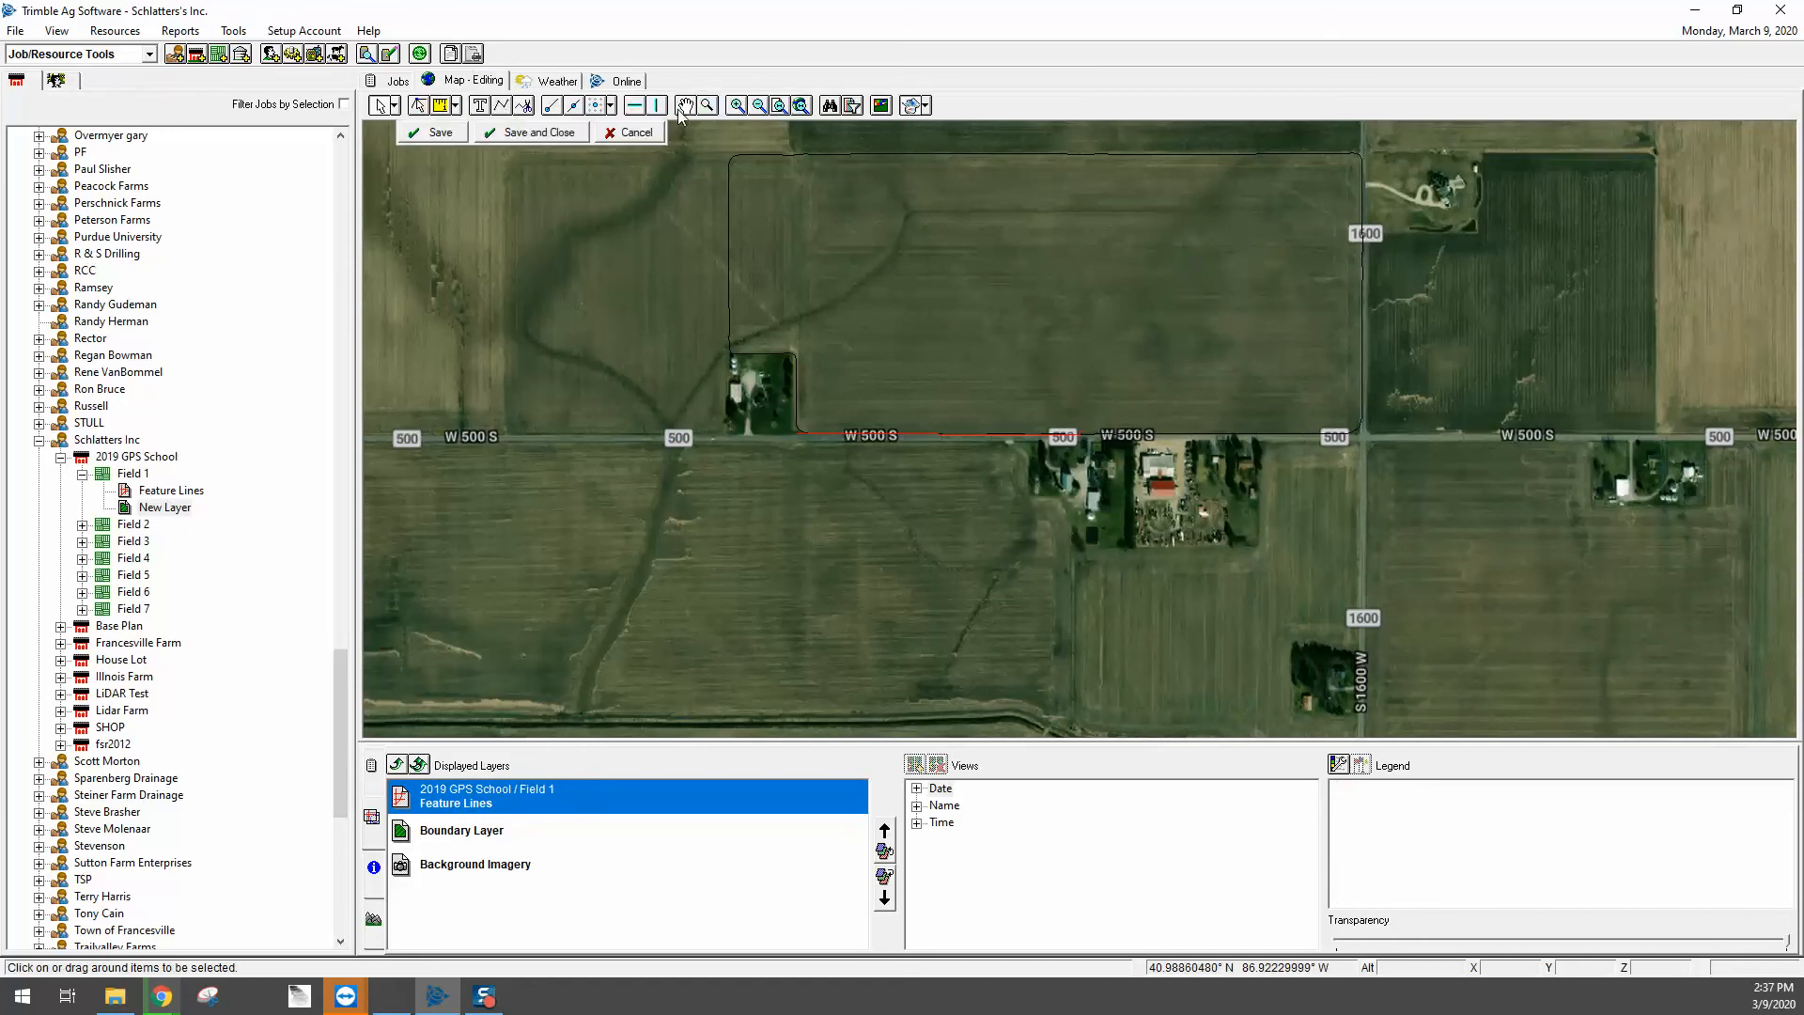
right_click(953, 301)
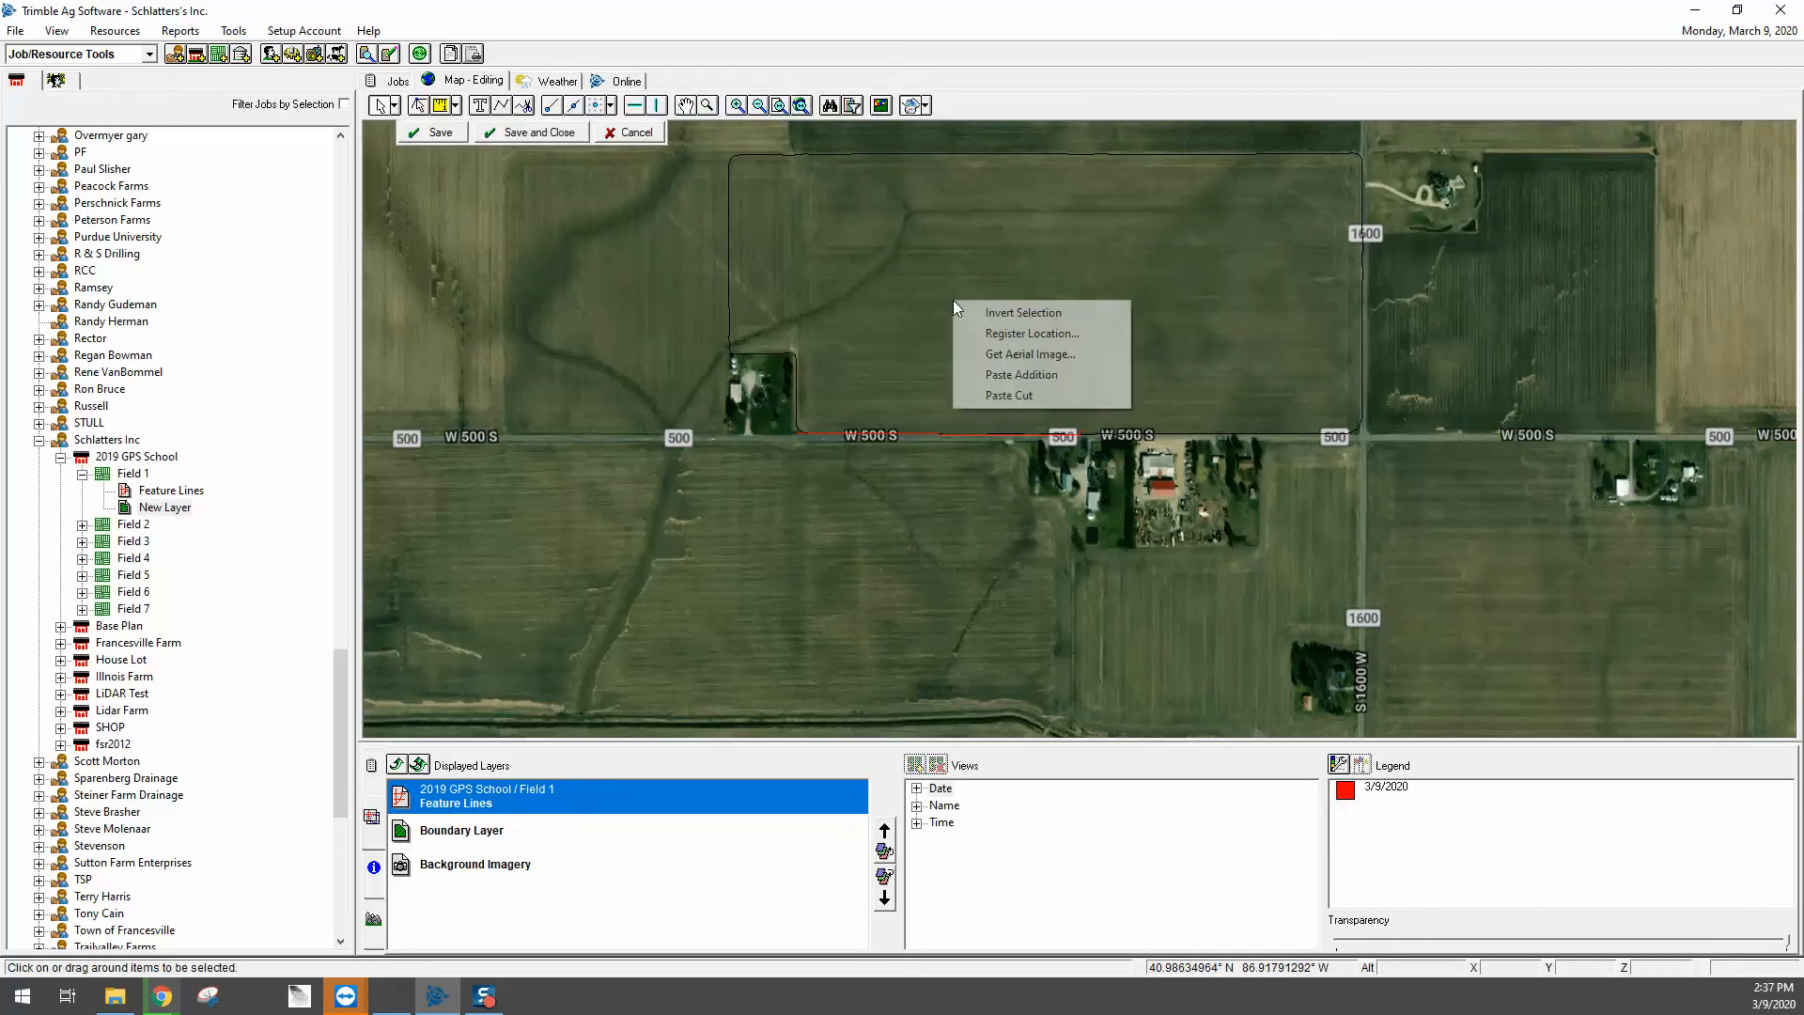
click(1009, 375)
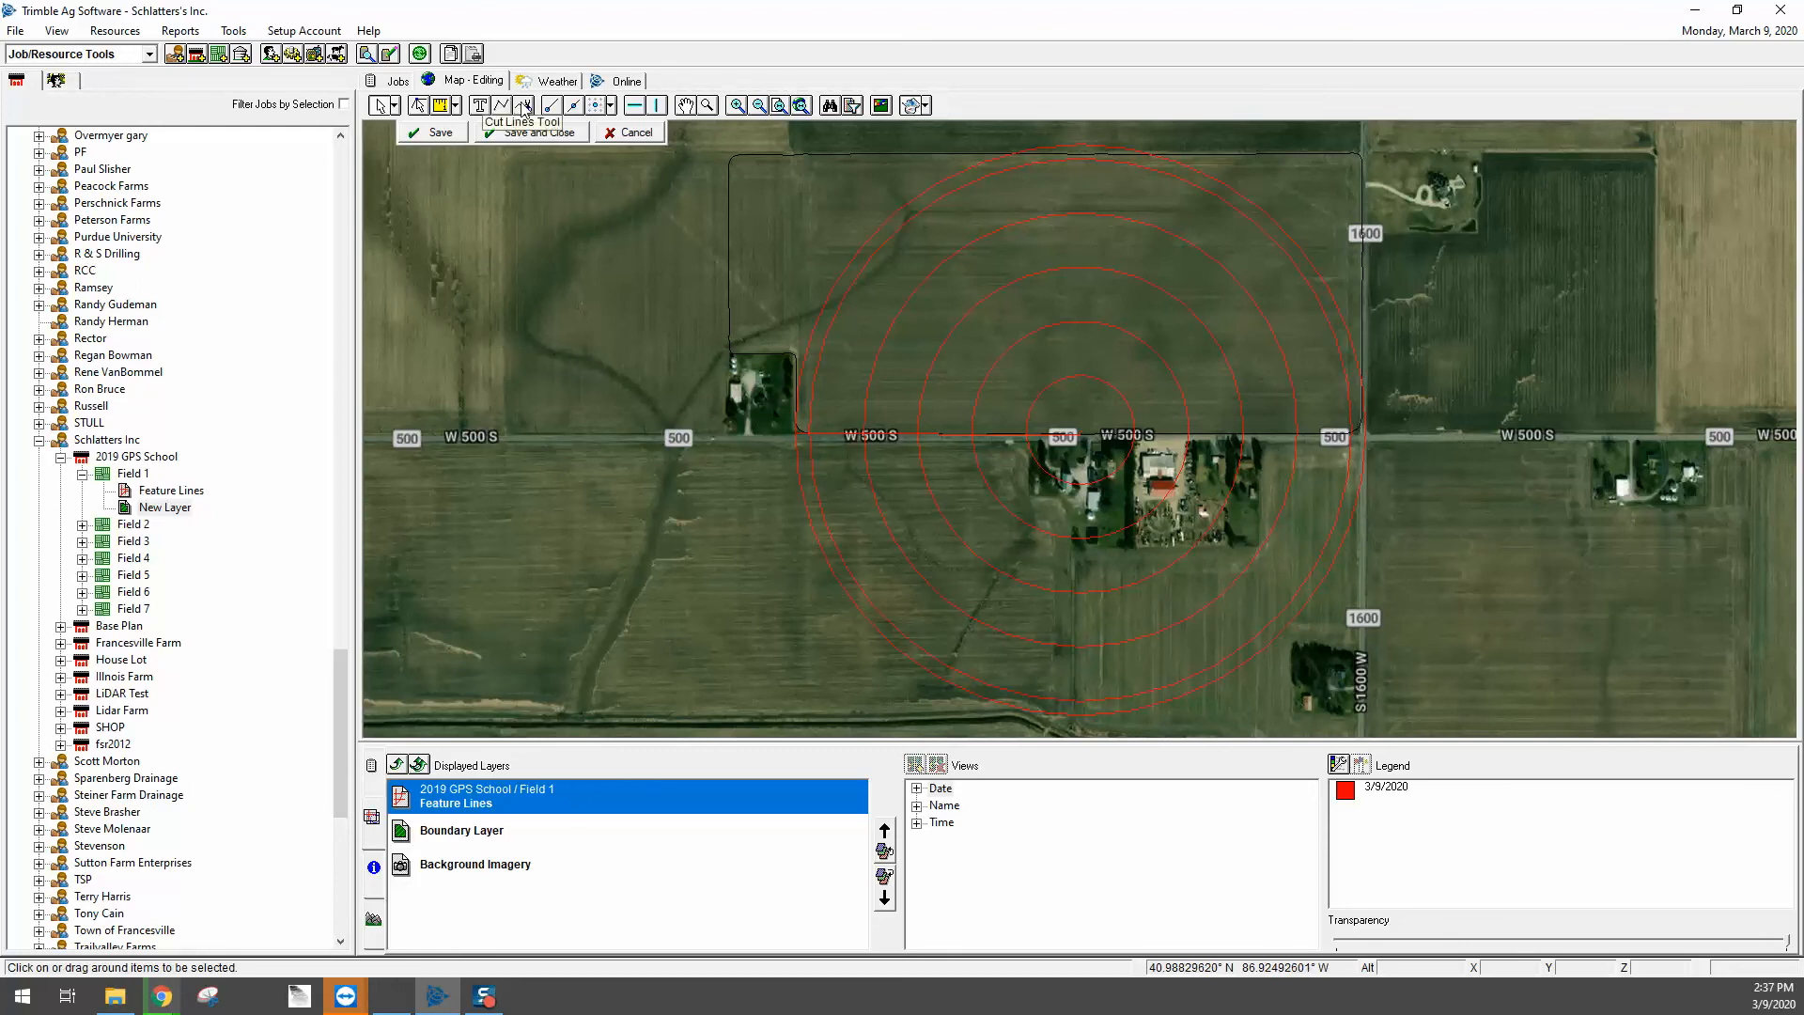
Step: Cut the circle lines along the W 500 S road with a straight cut about 2953 ft long
click(785, 442)
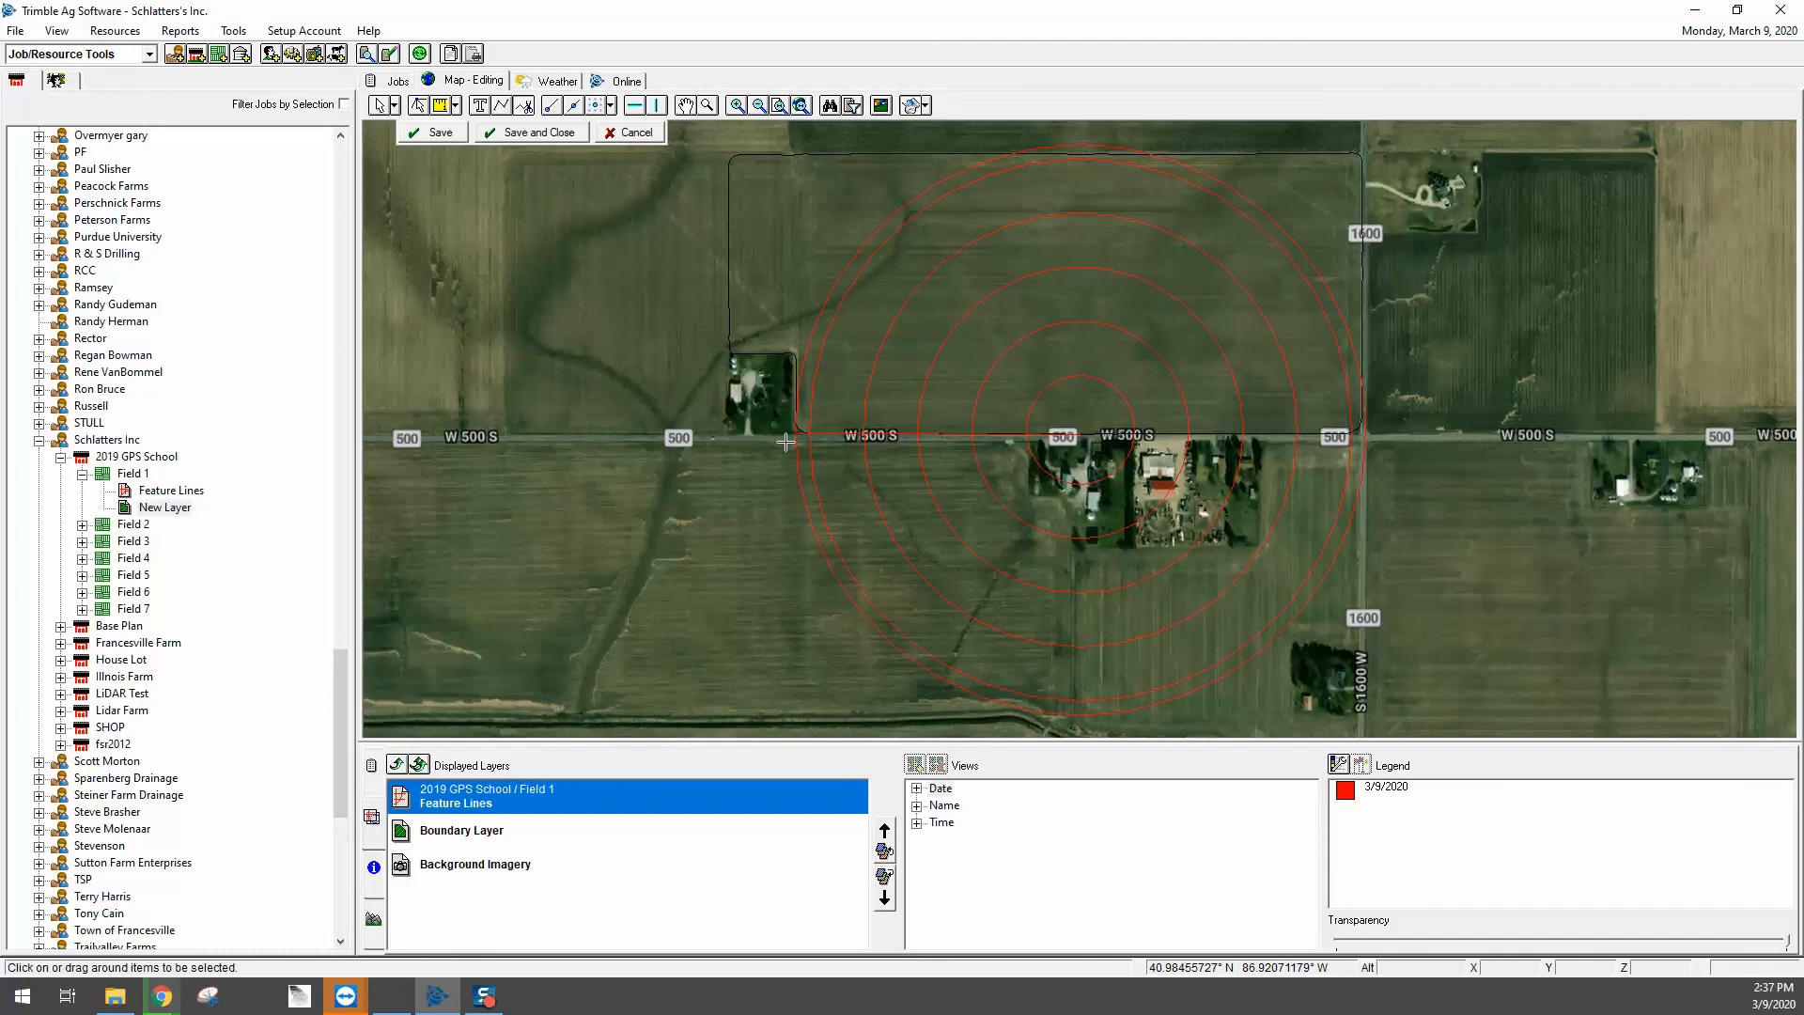
right_click(1425, 440)
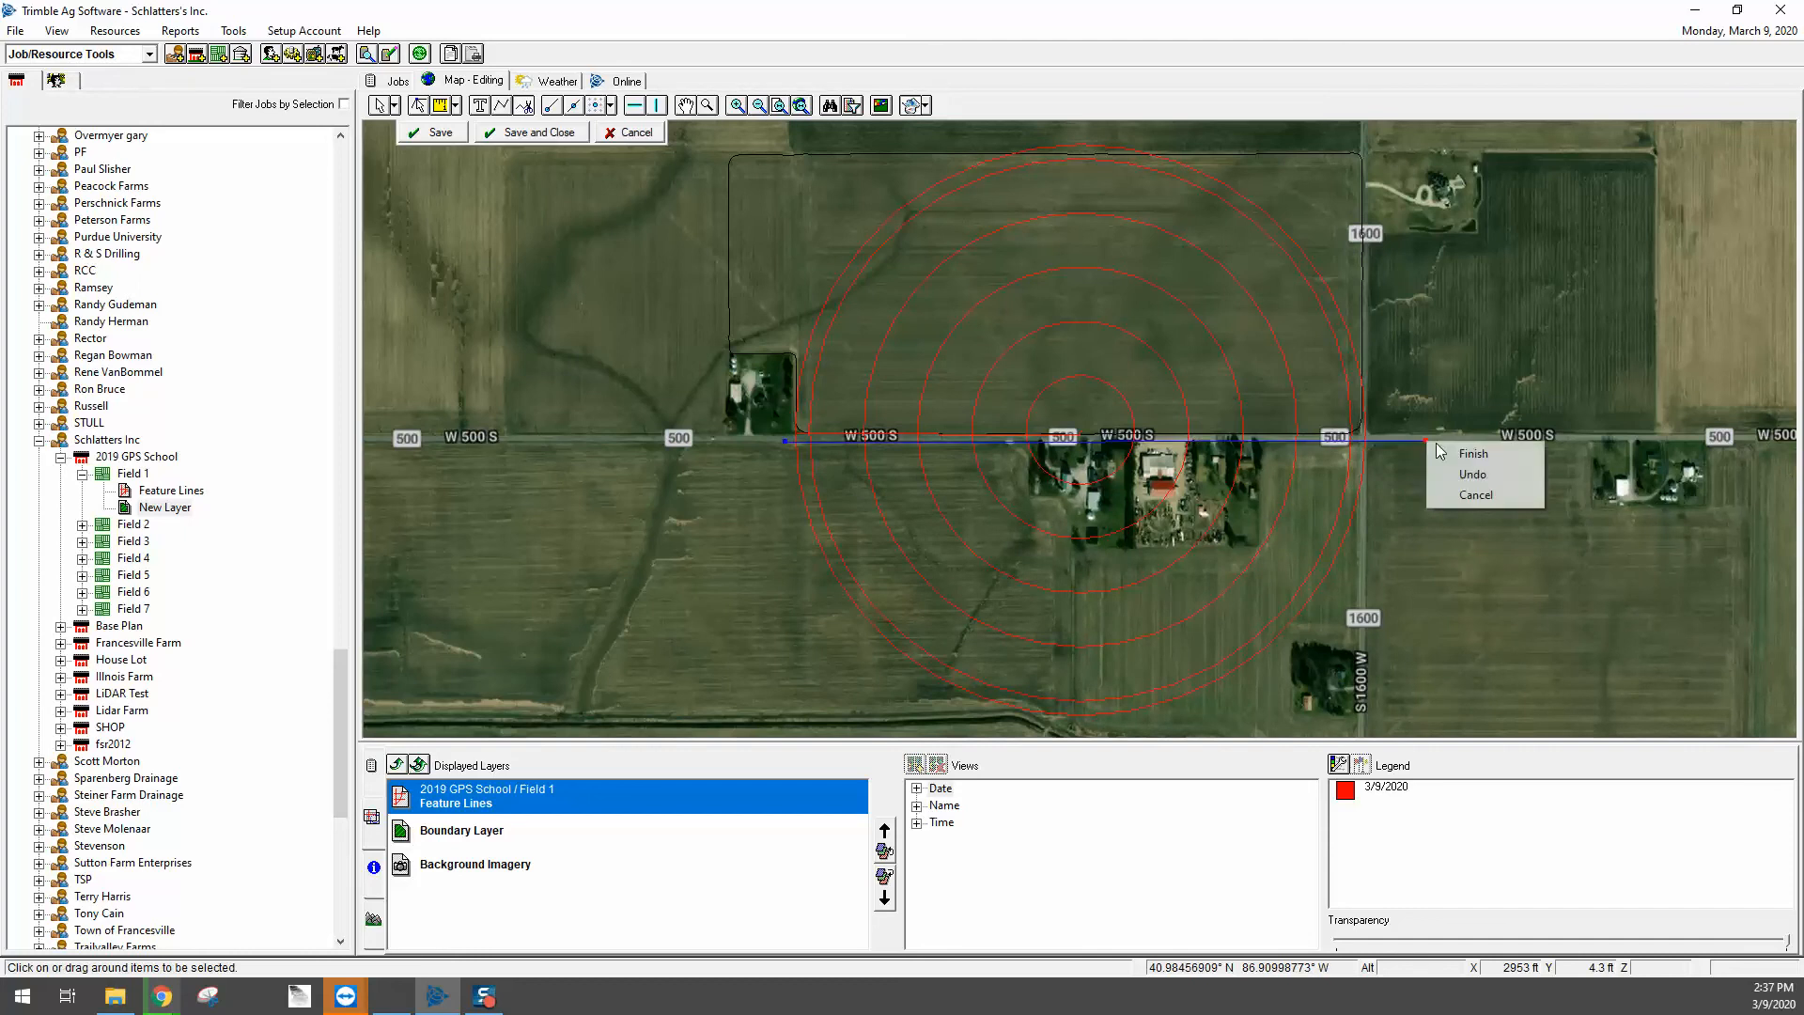
click(1471, 450)
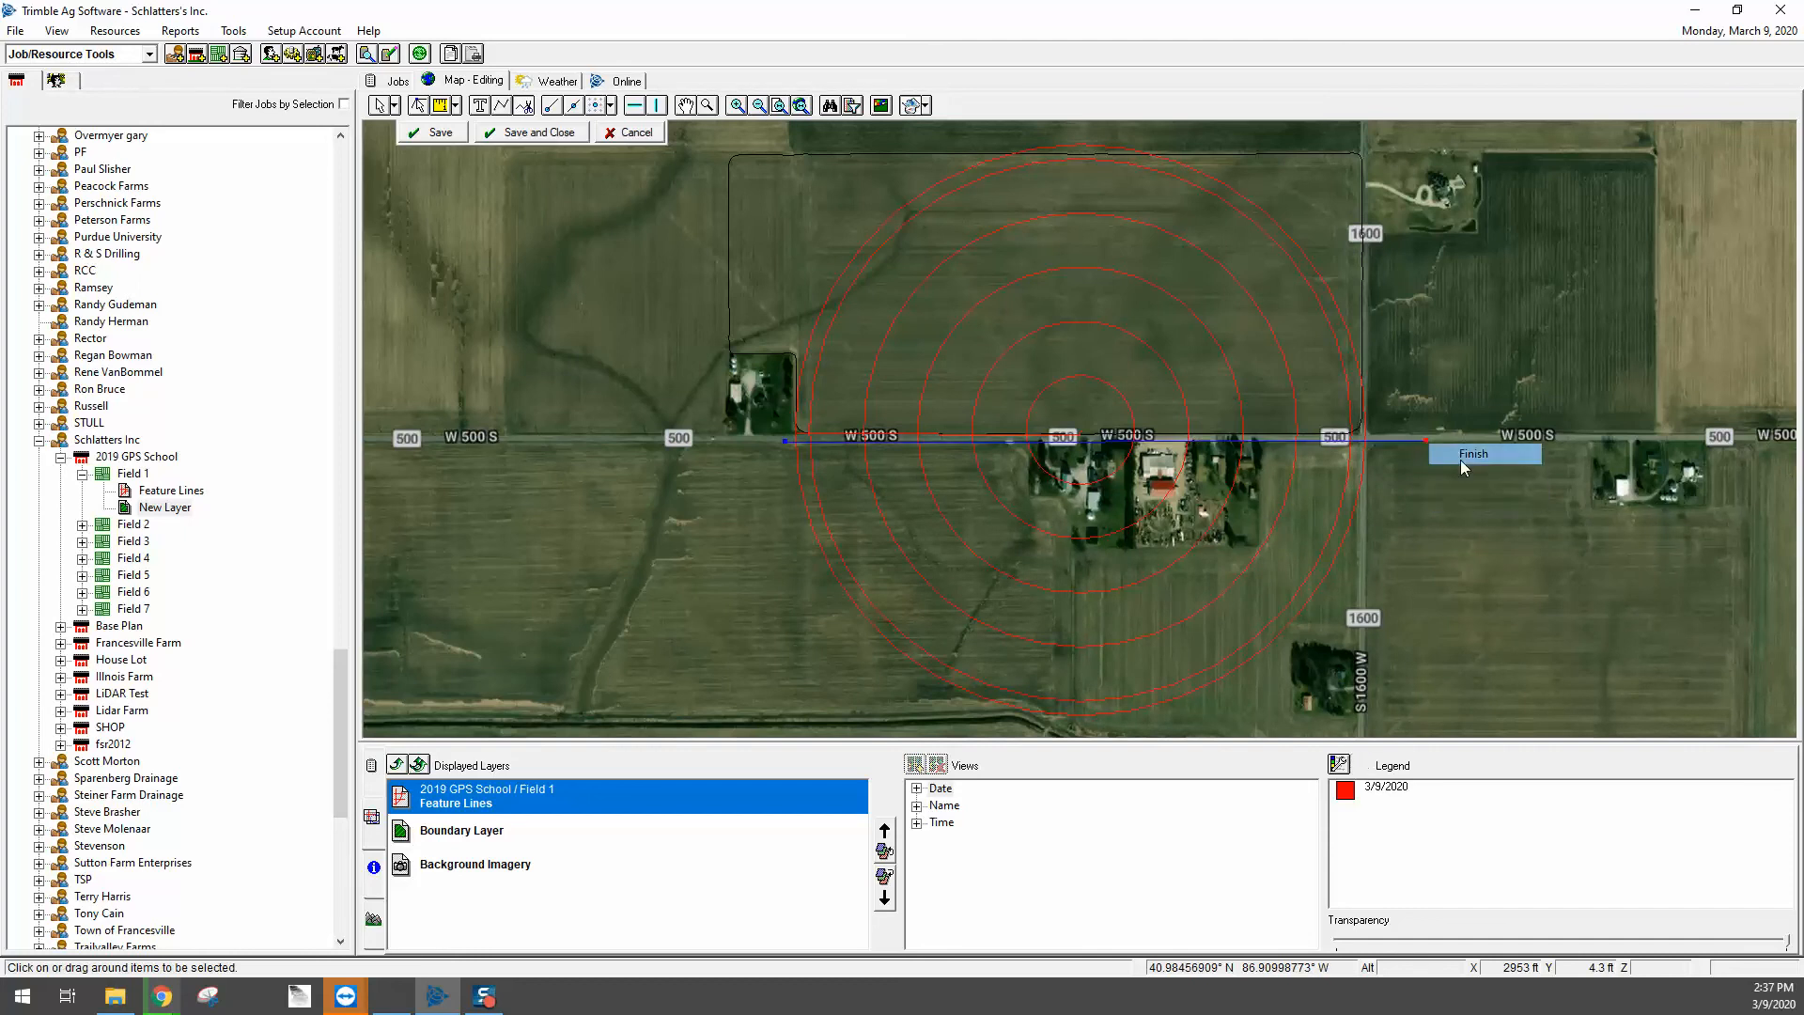
Step: Delete the line segments along and south of the W 500 S road, then save and close the Feature Lines edits
click(379, 106)
drag(750, 376, 1449, 725)
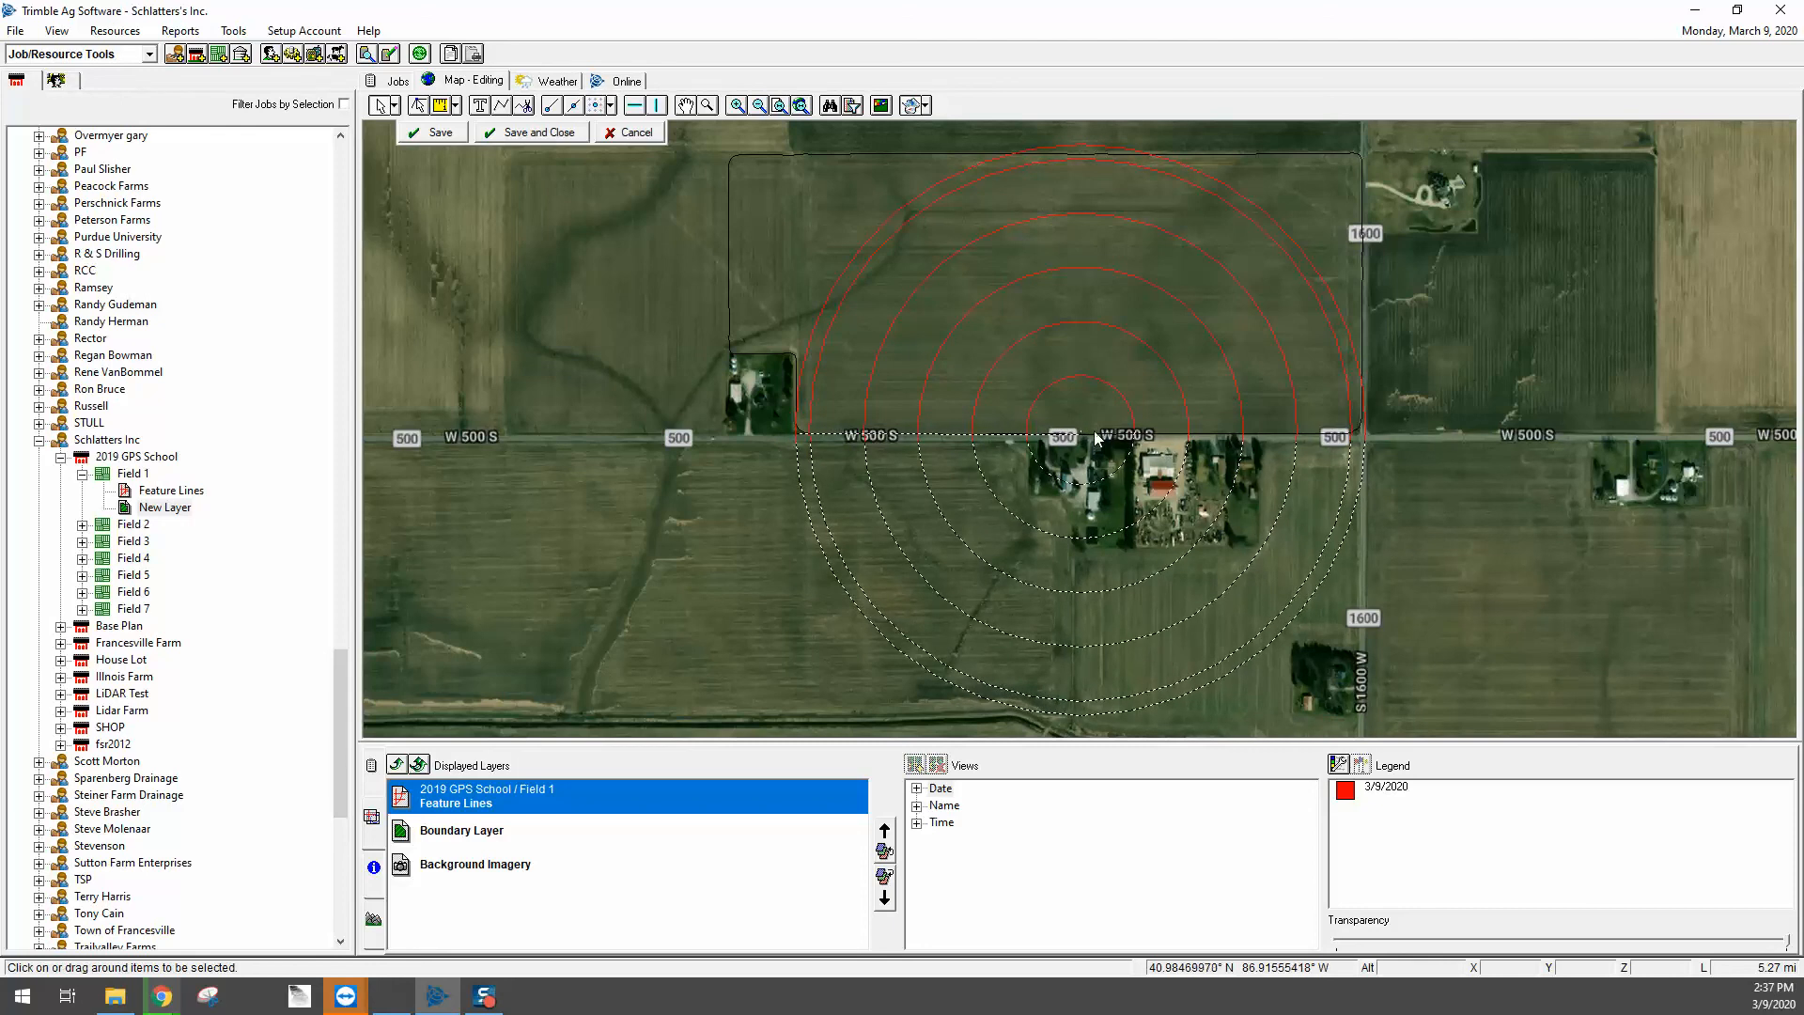
key(Delete)
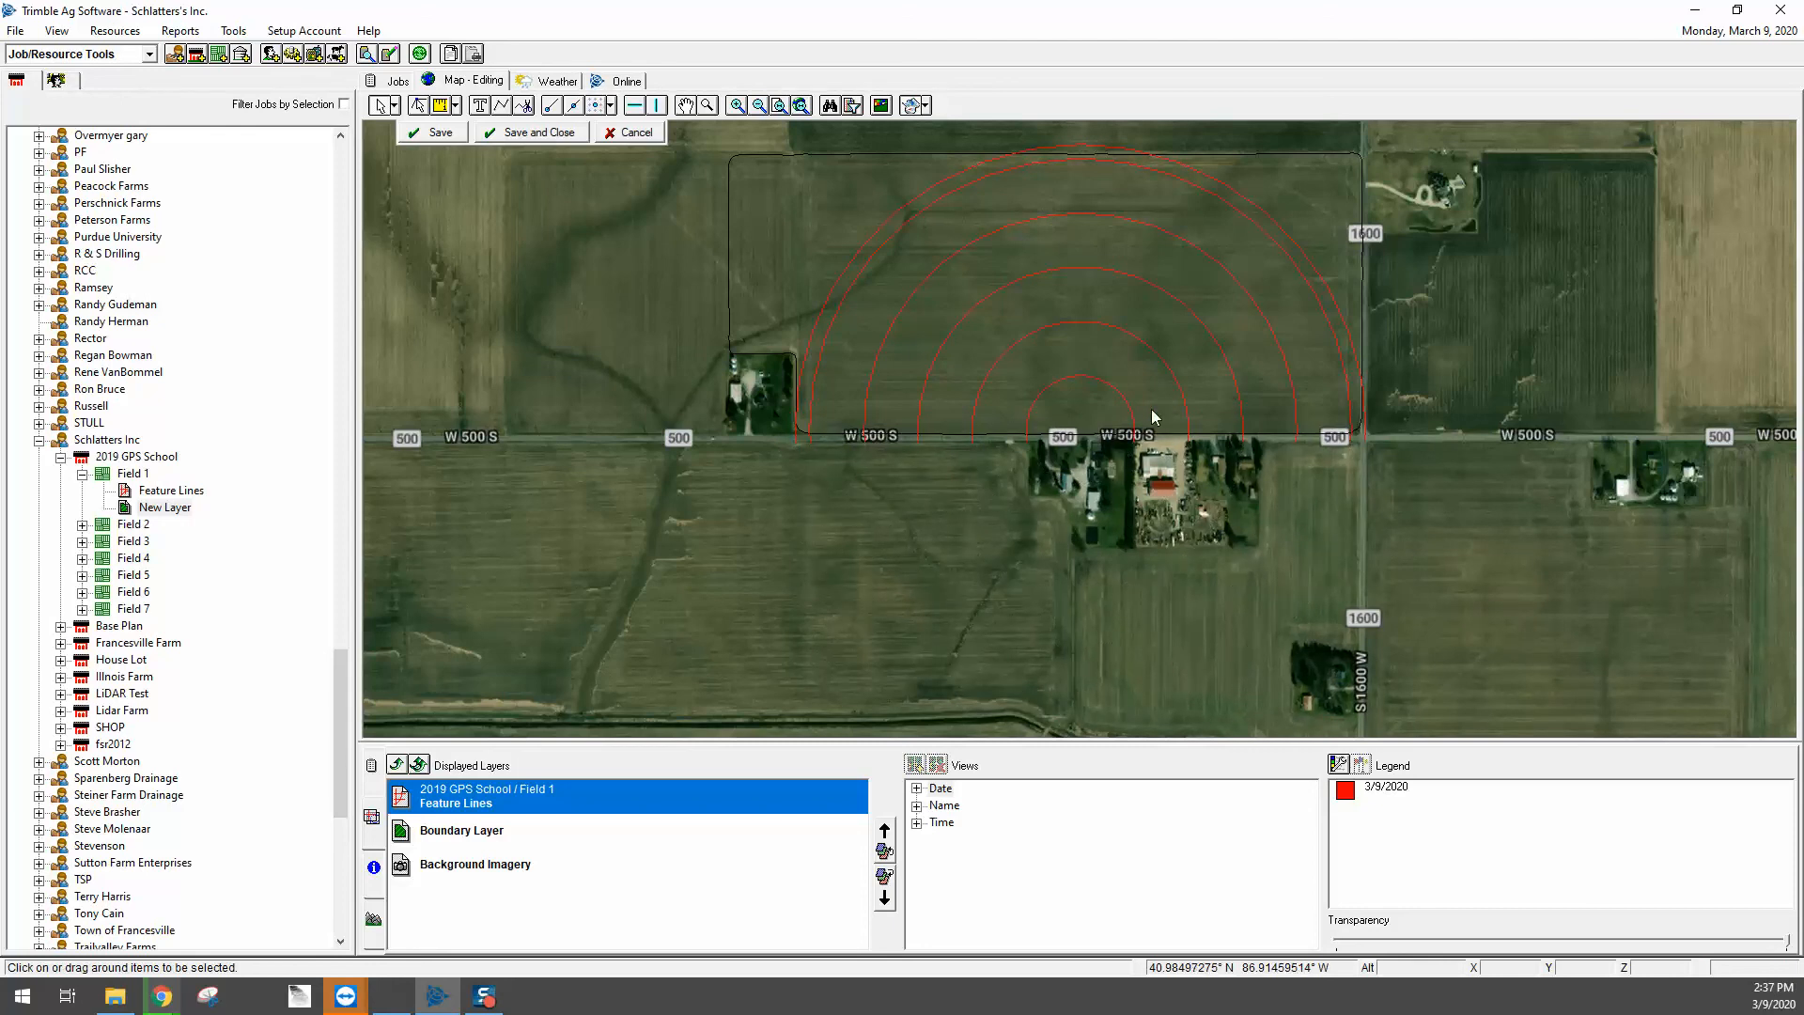
click(555, 133)
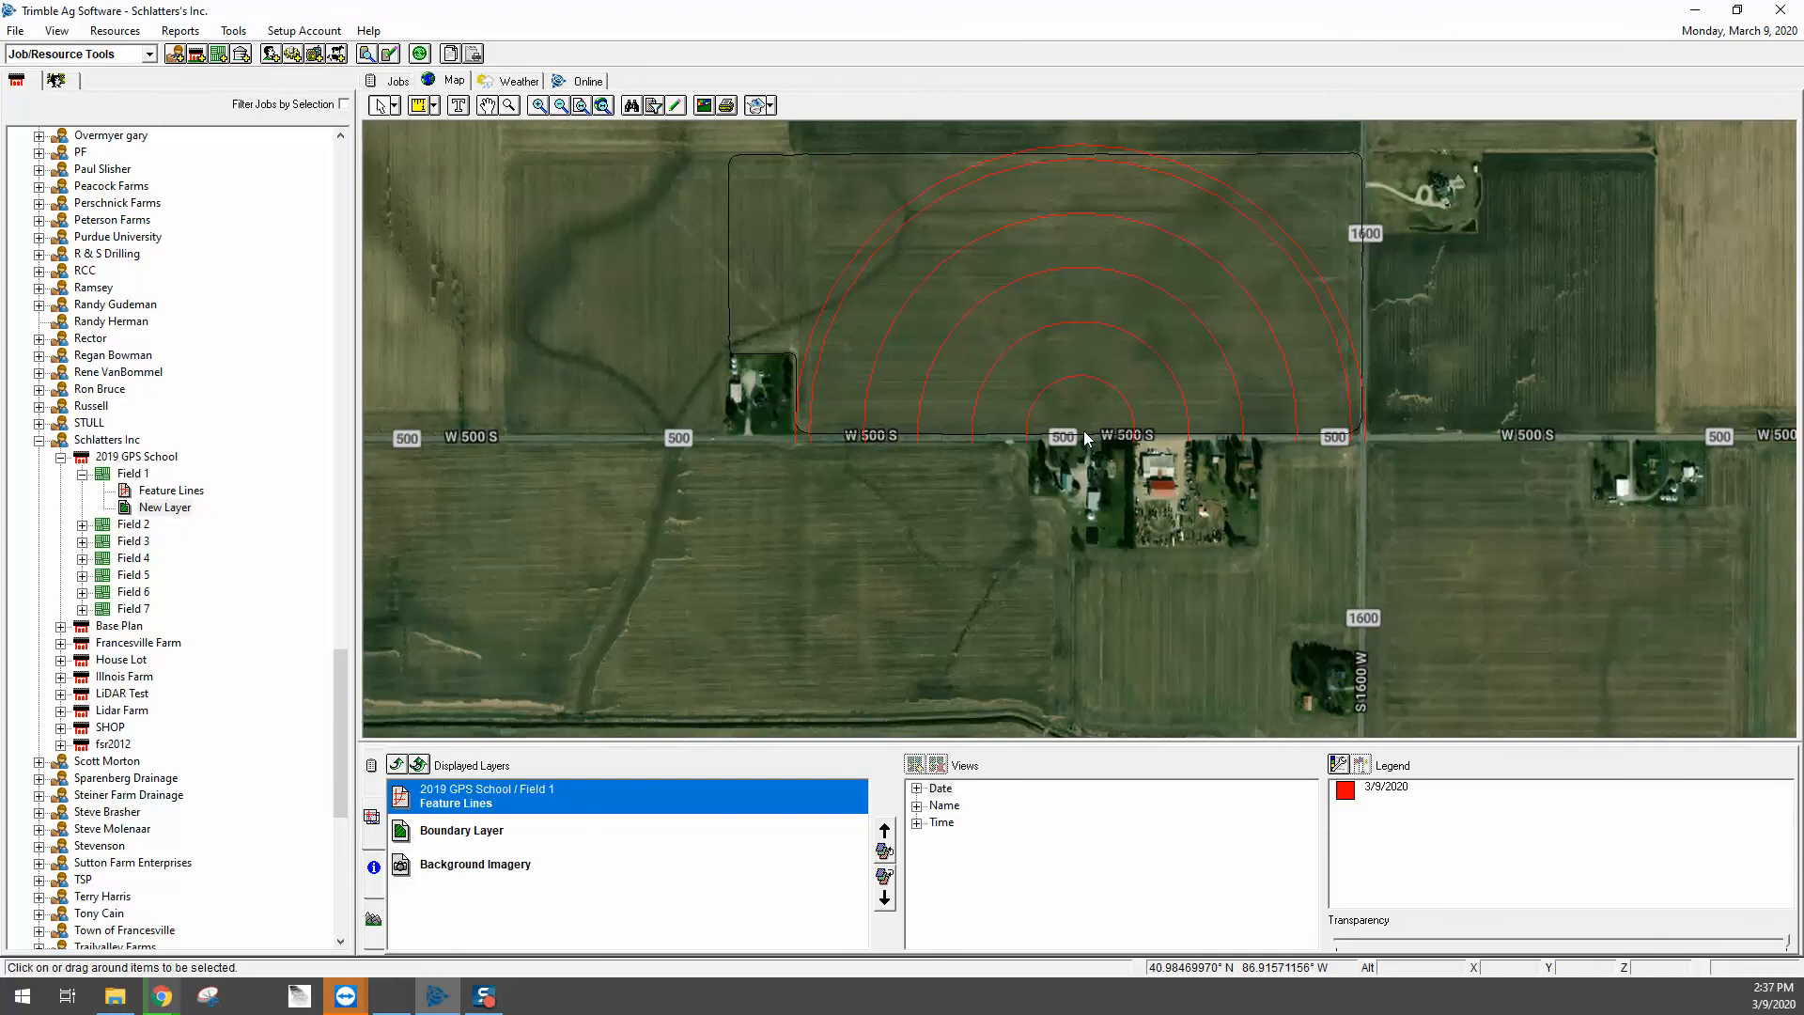
Step: Create a point features layer for Field 1
scroll(1084, 431, up, 2)
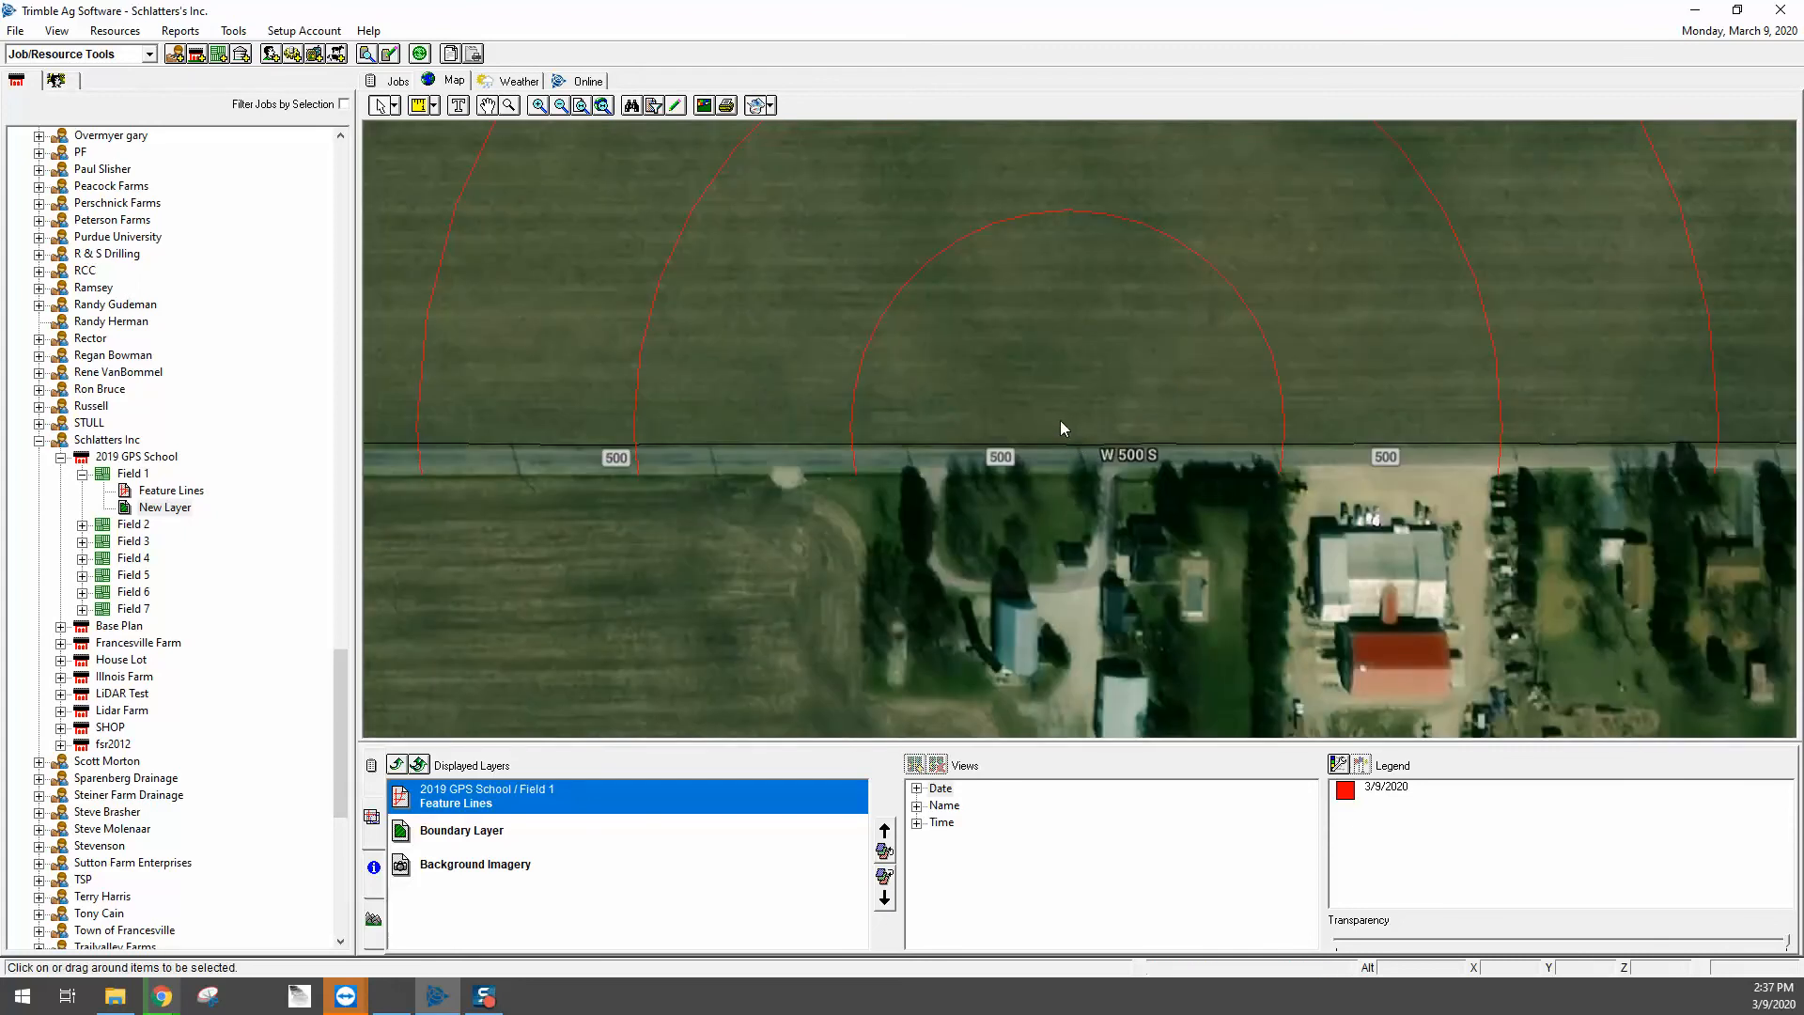
right_click(118, 475)
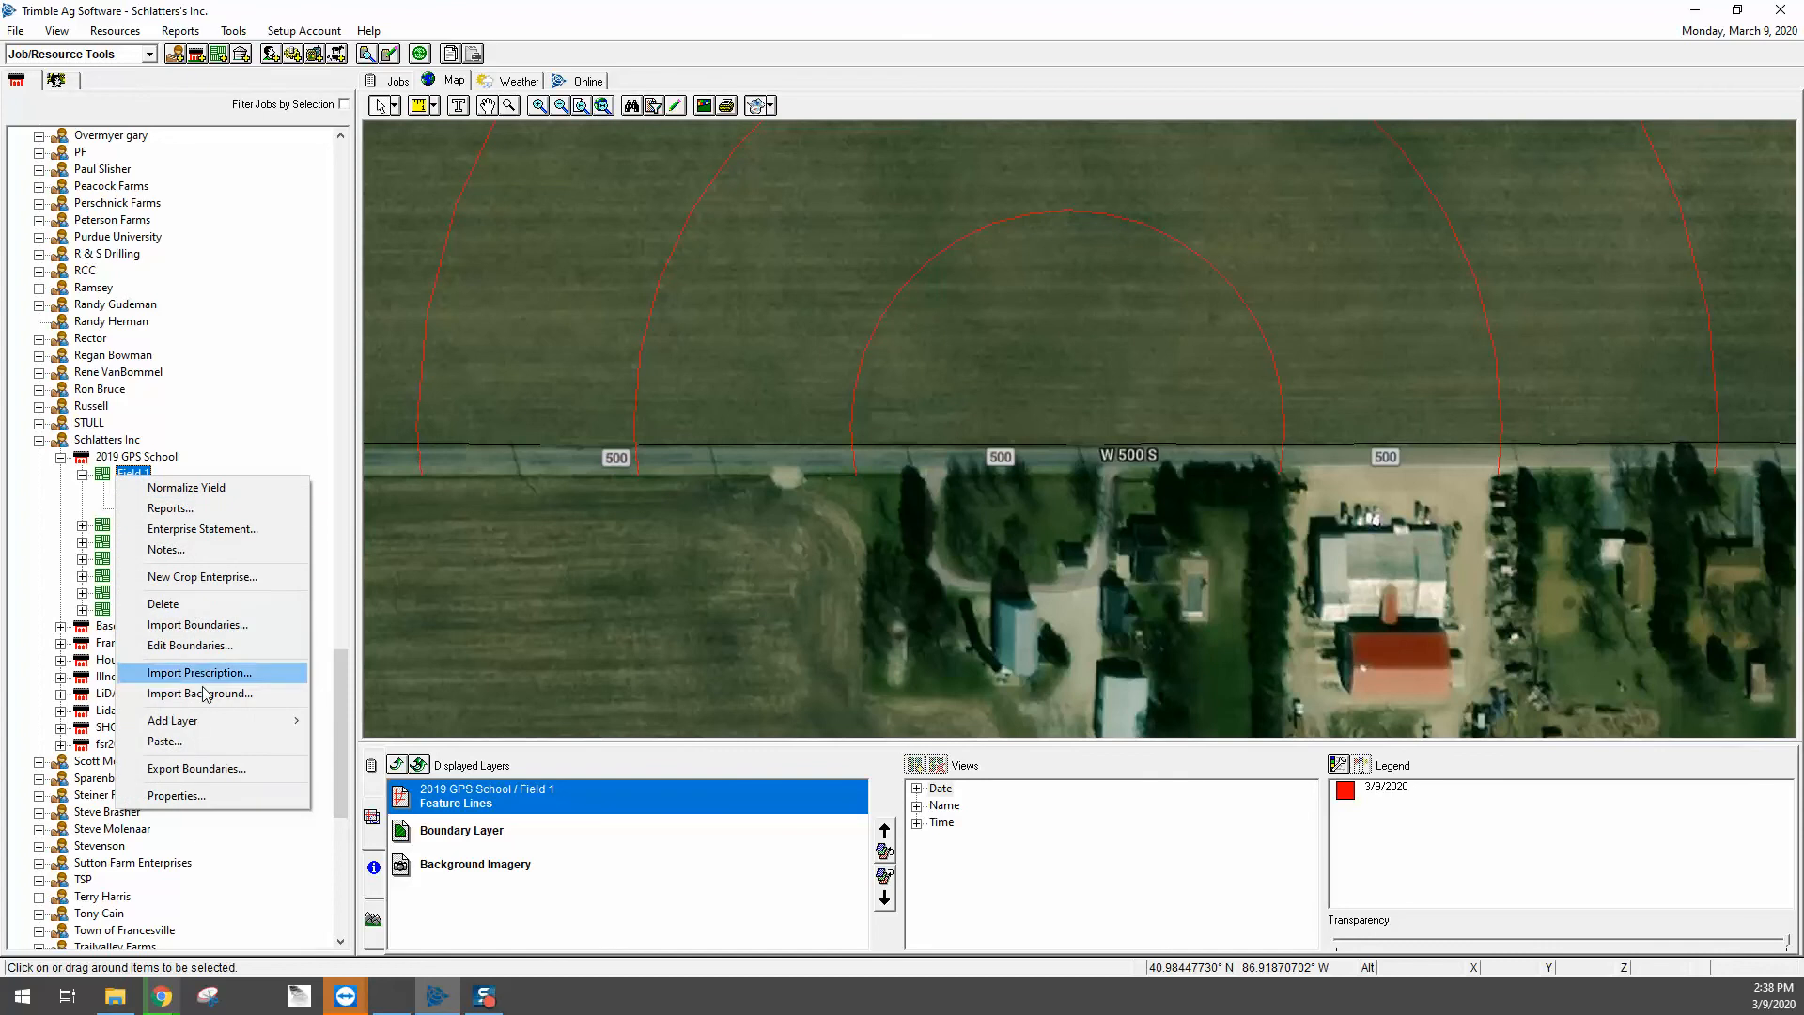
mouse_move(209, 725)
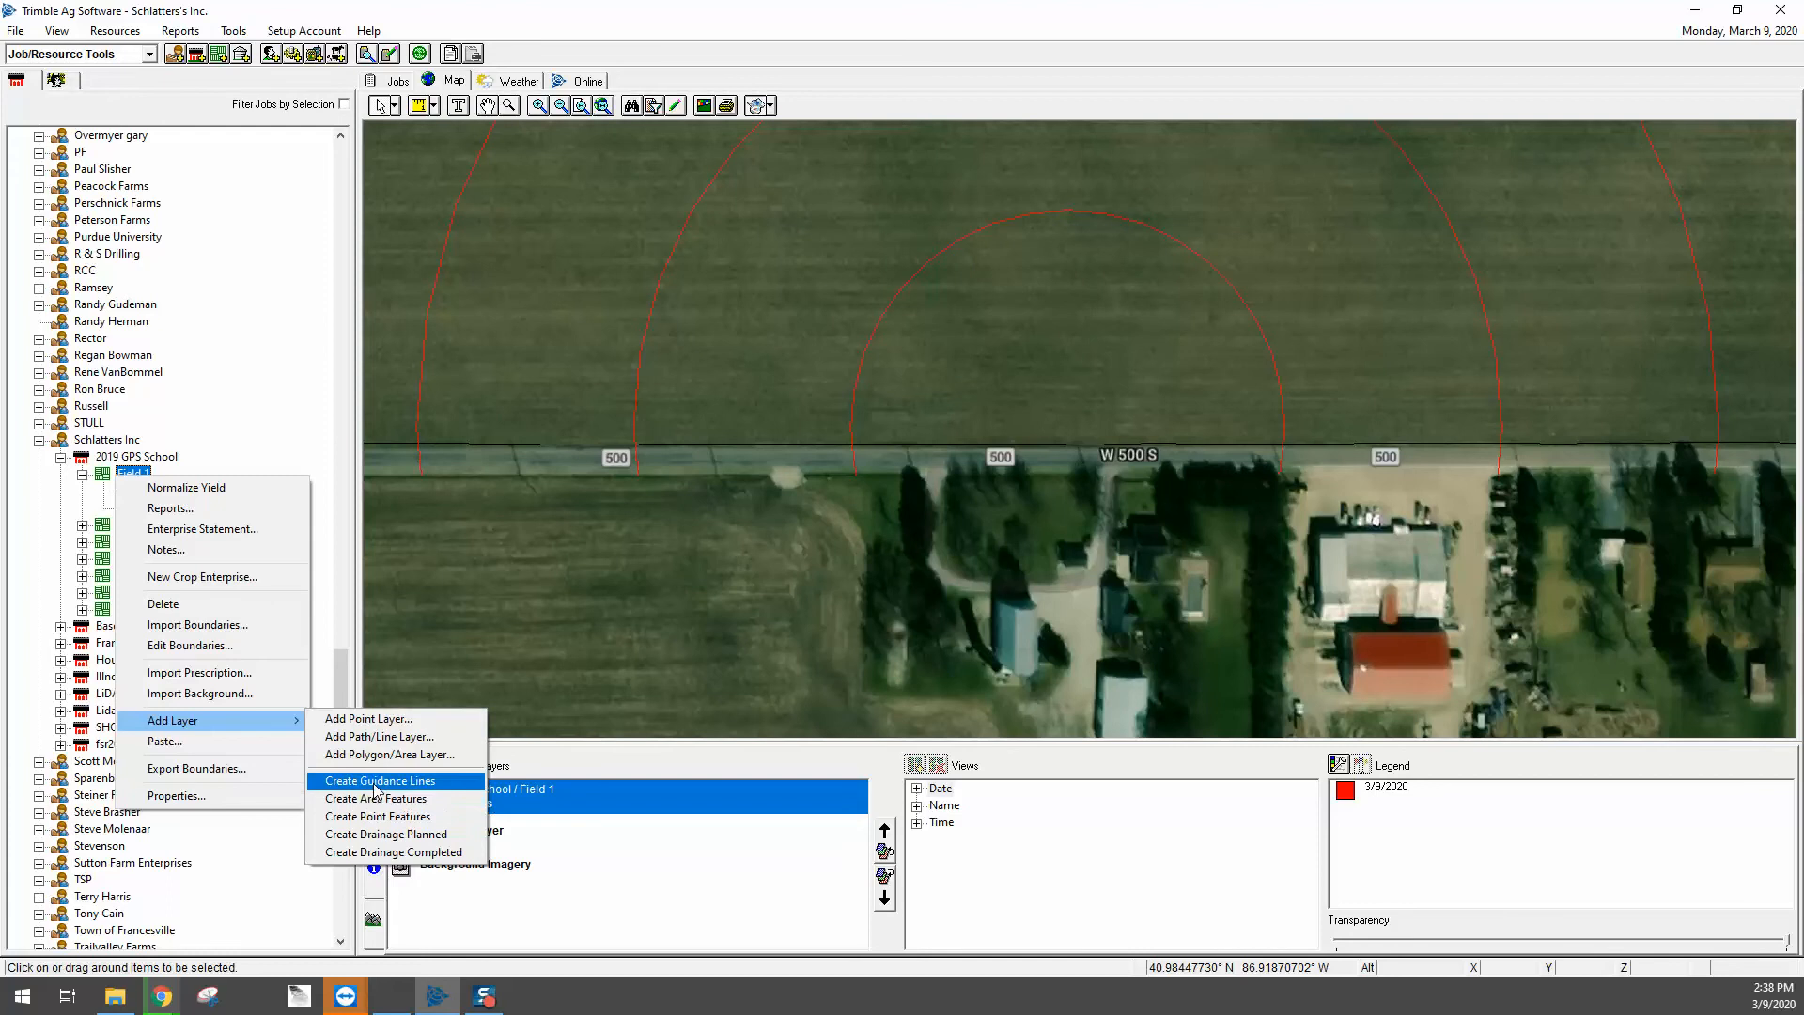
click(370, 824)
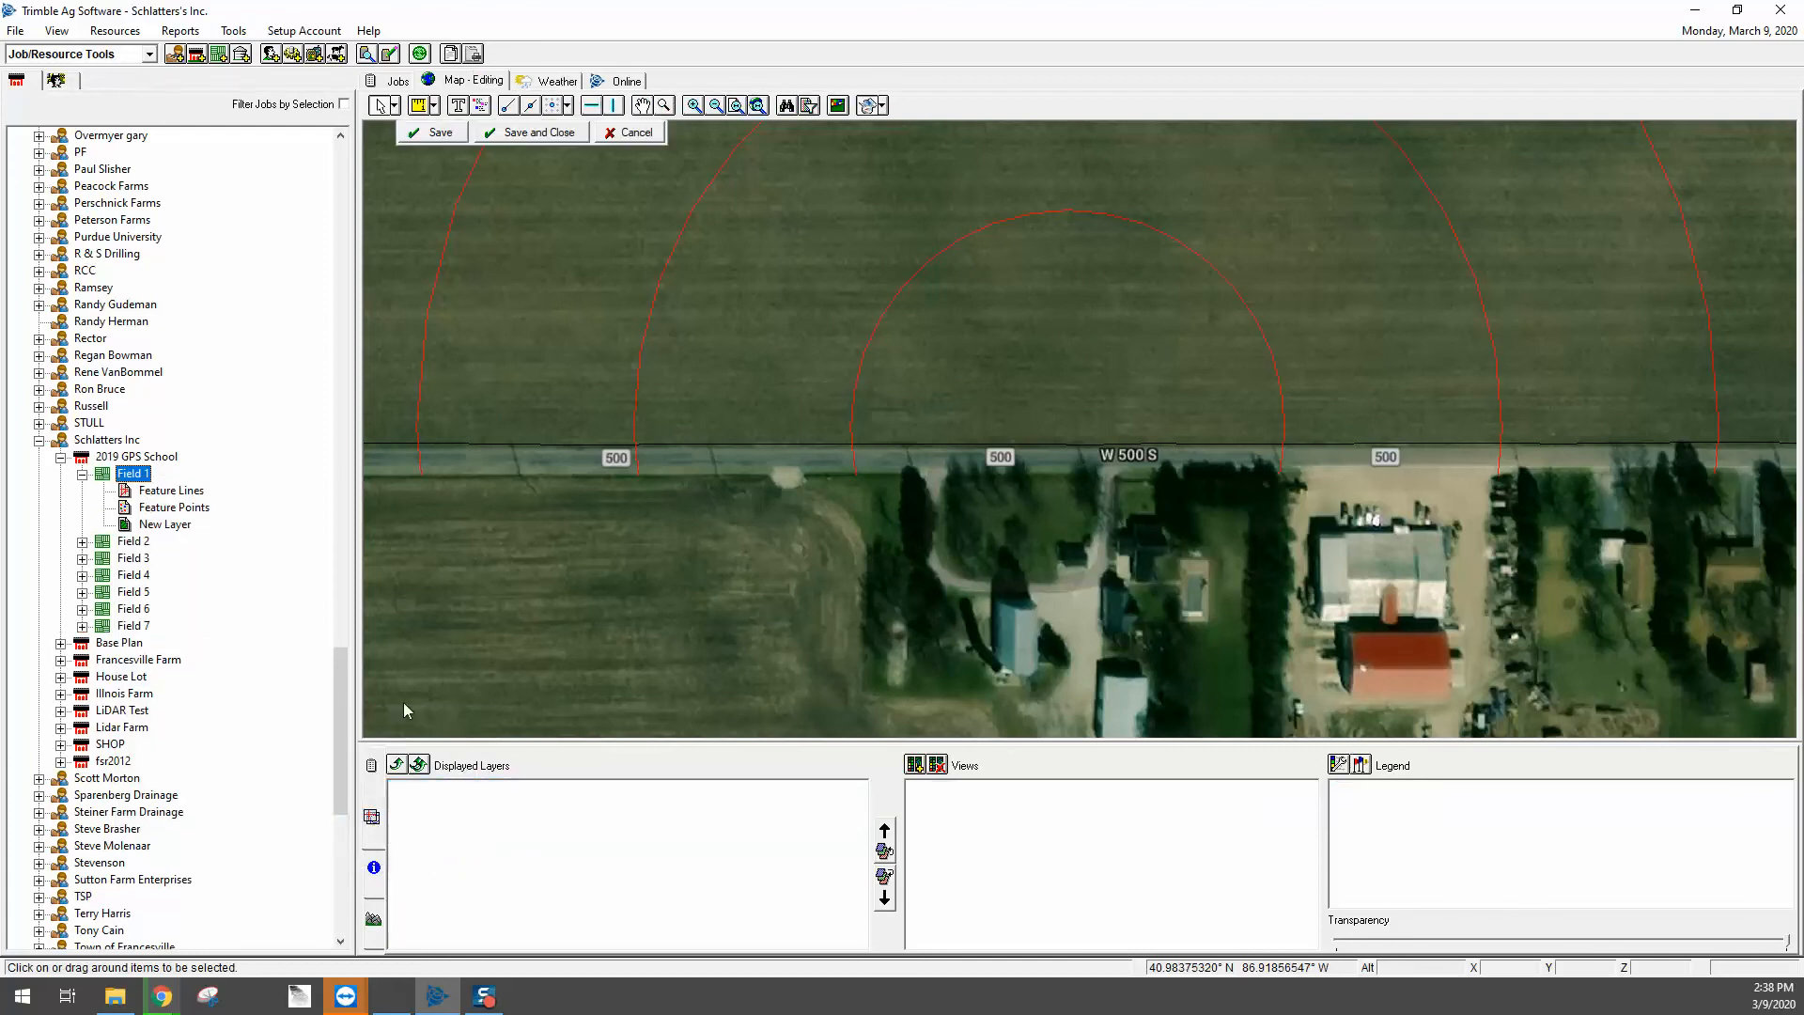
Step: Add a point feature named Point at the registered point Pivot, save and close the layer, and show the whole field
click(481, 108)
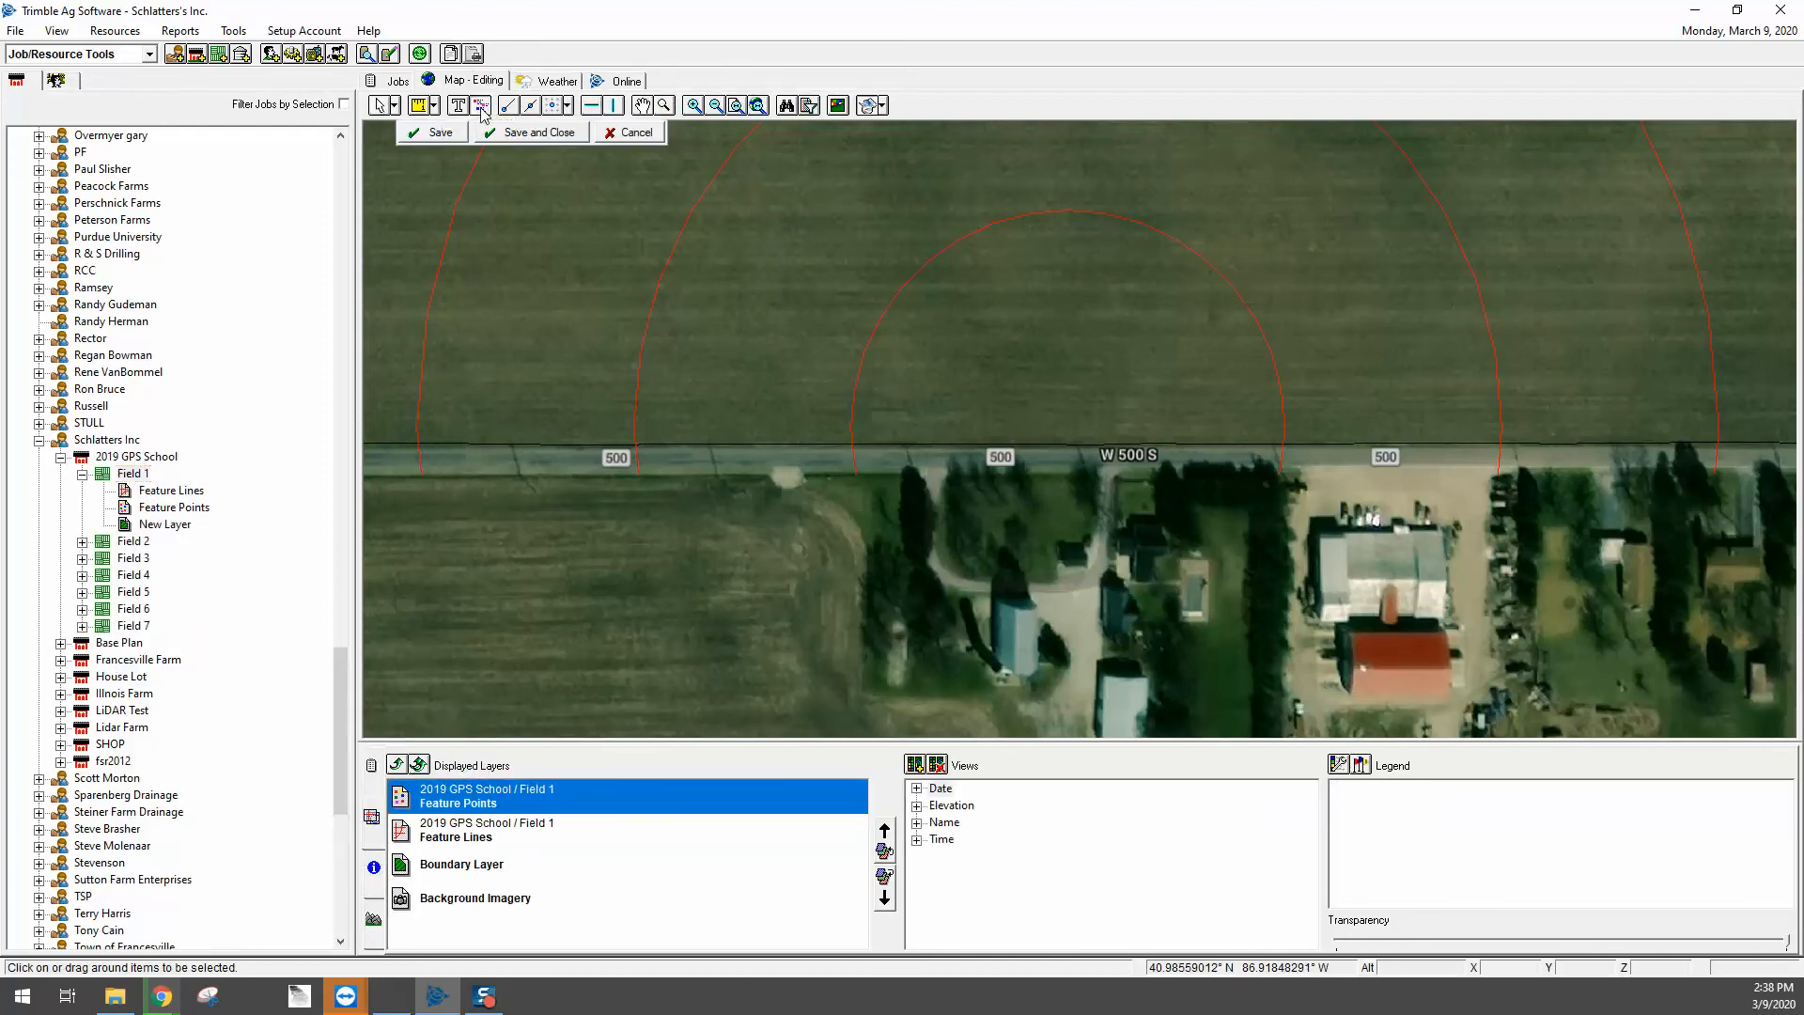
click(1066, 406)
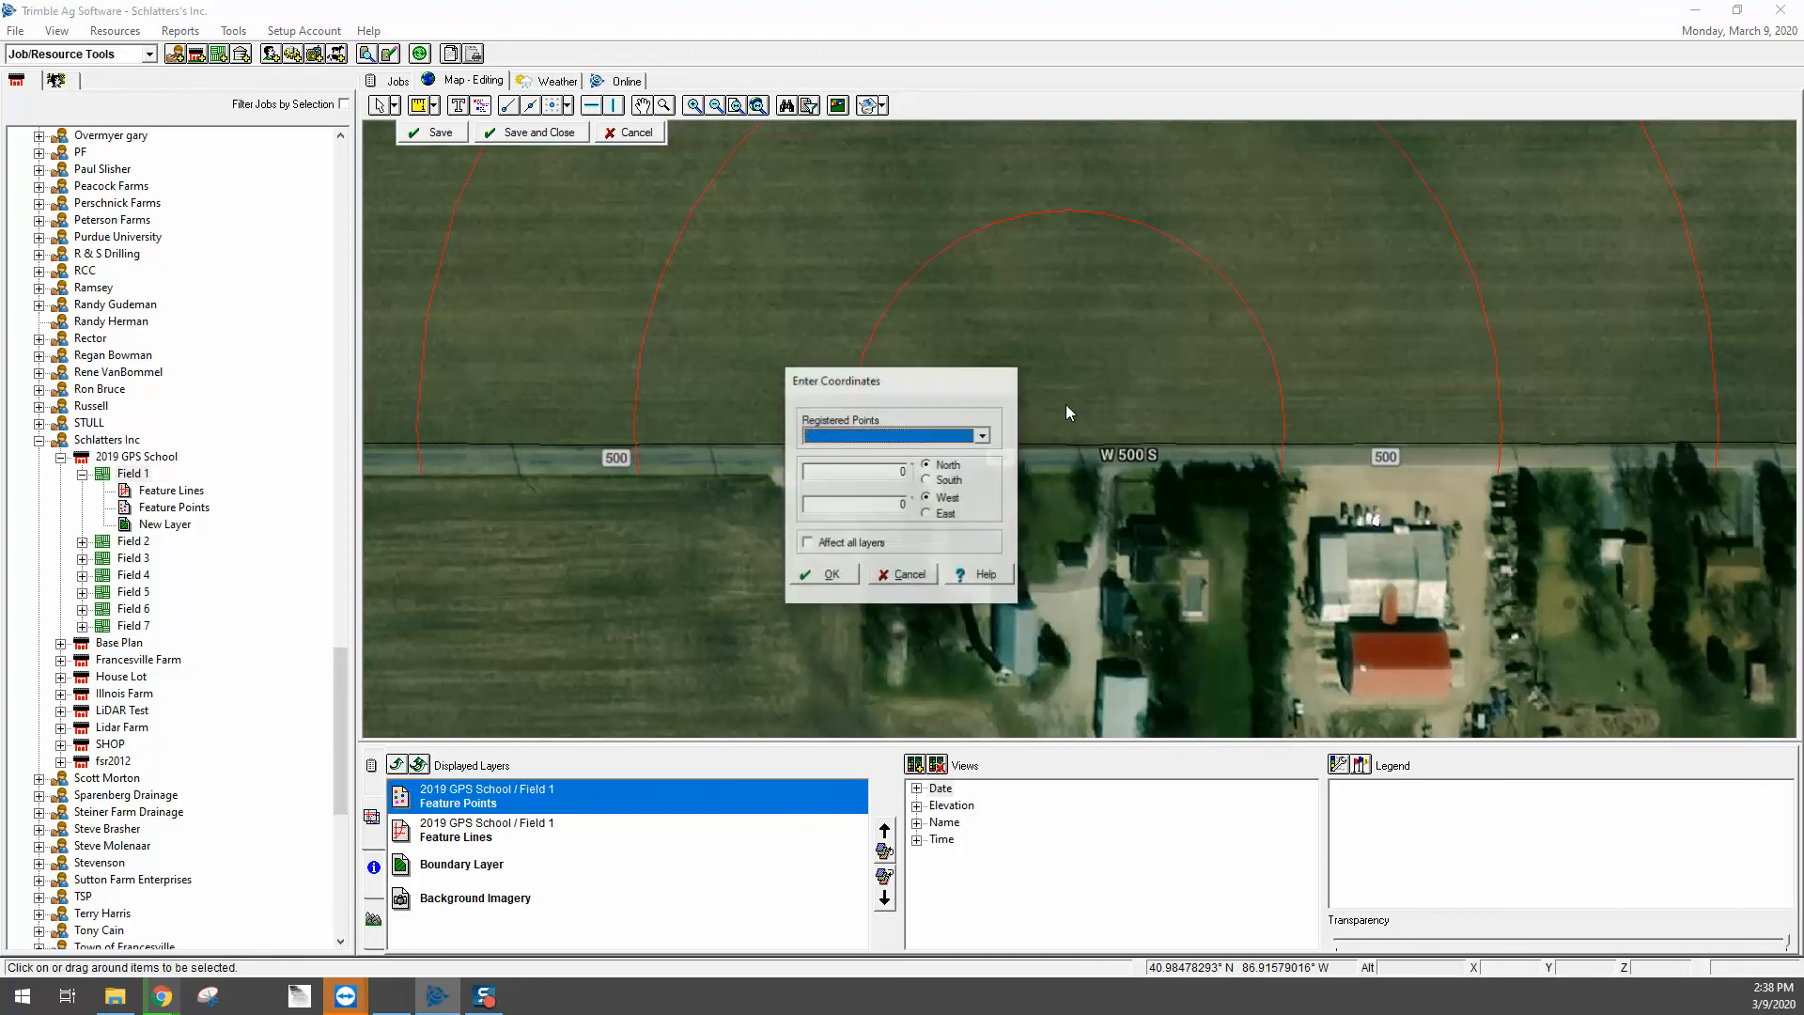
click(985, 435)
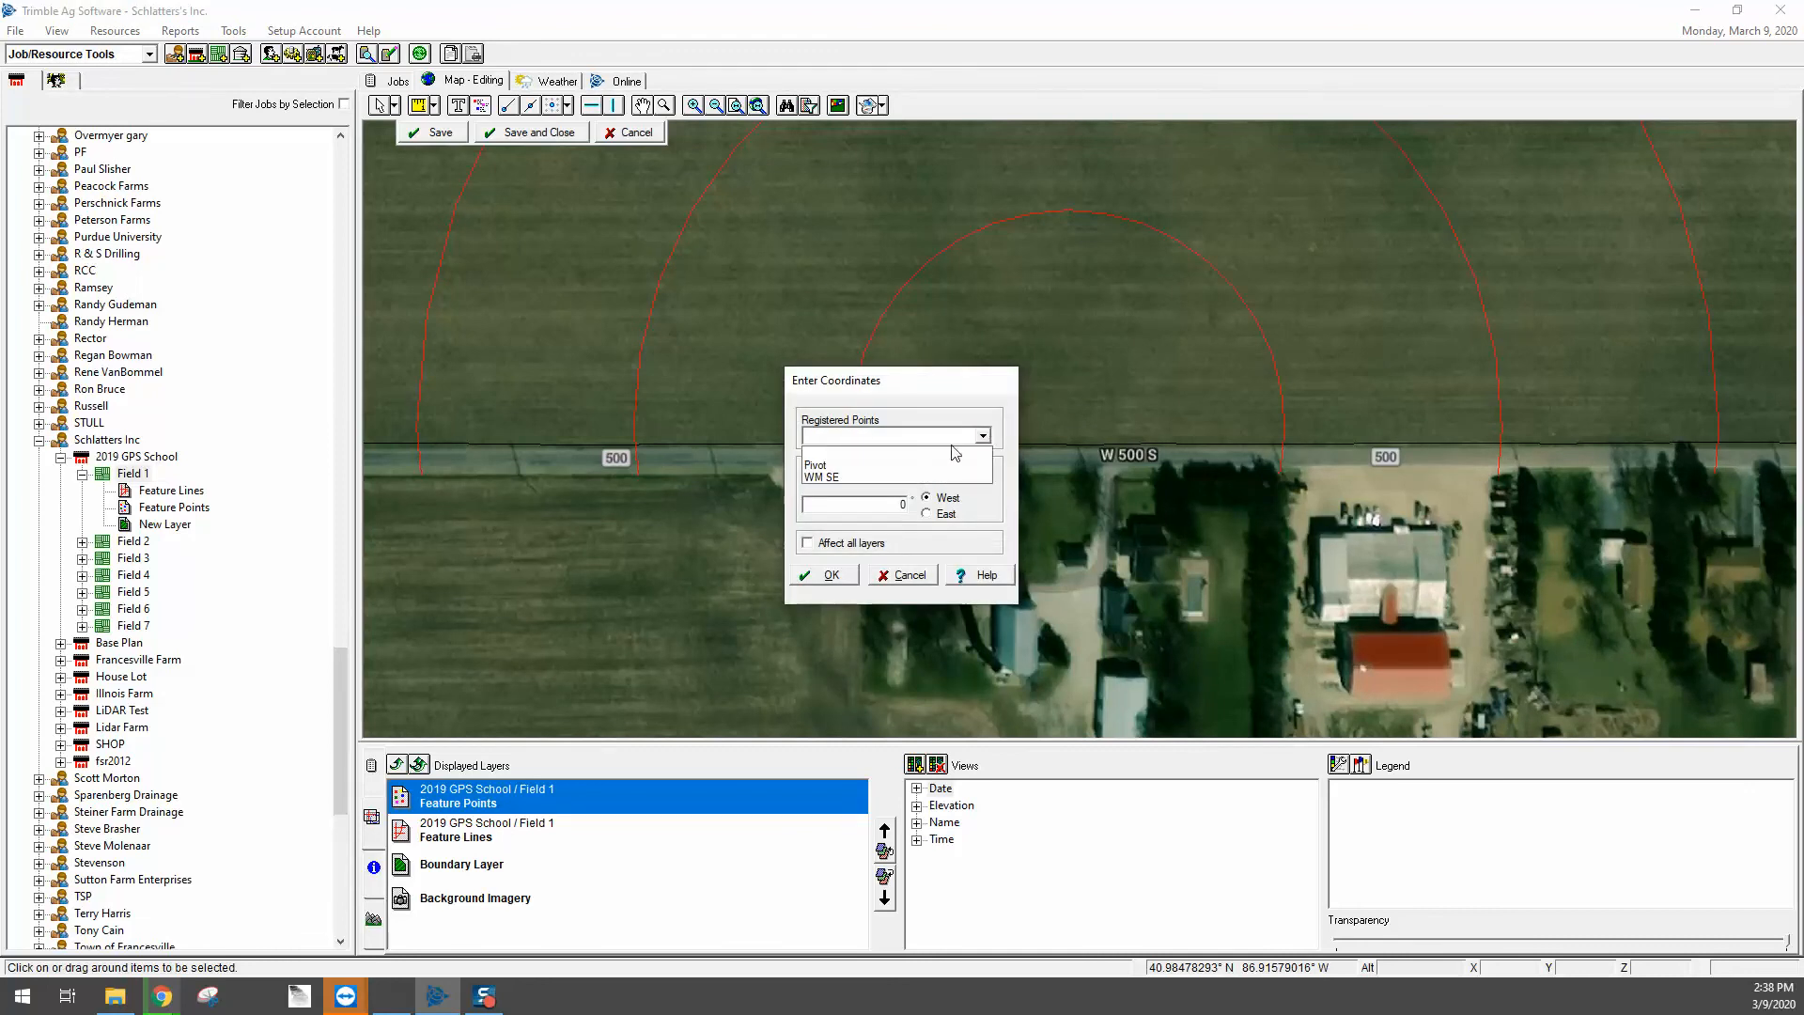
click(843, 467)
click(831, 575)
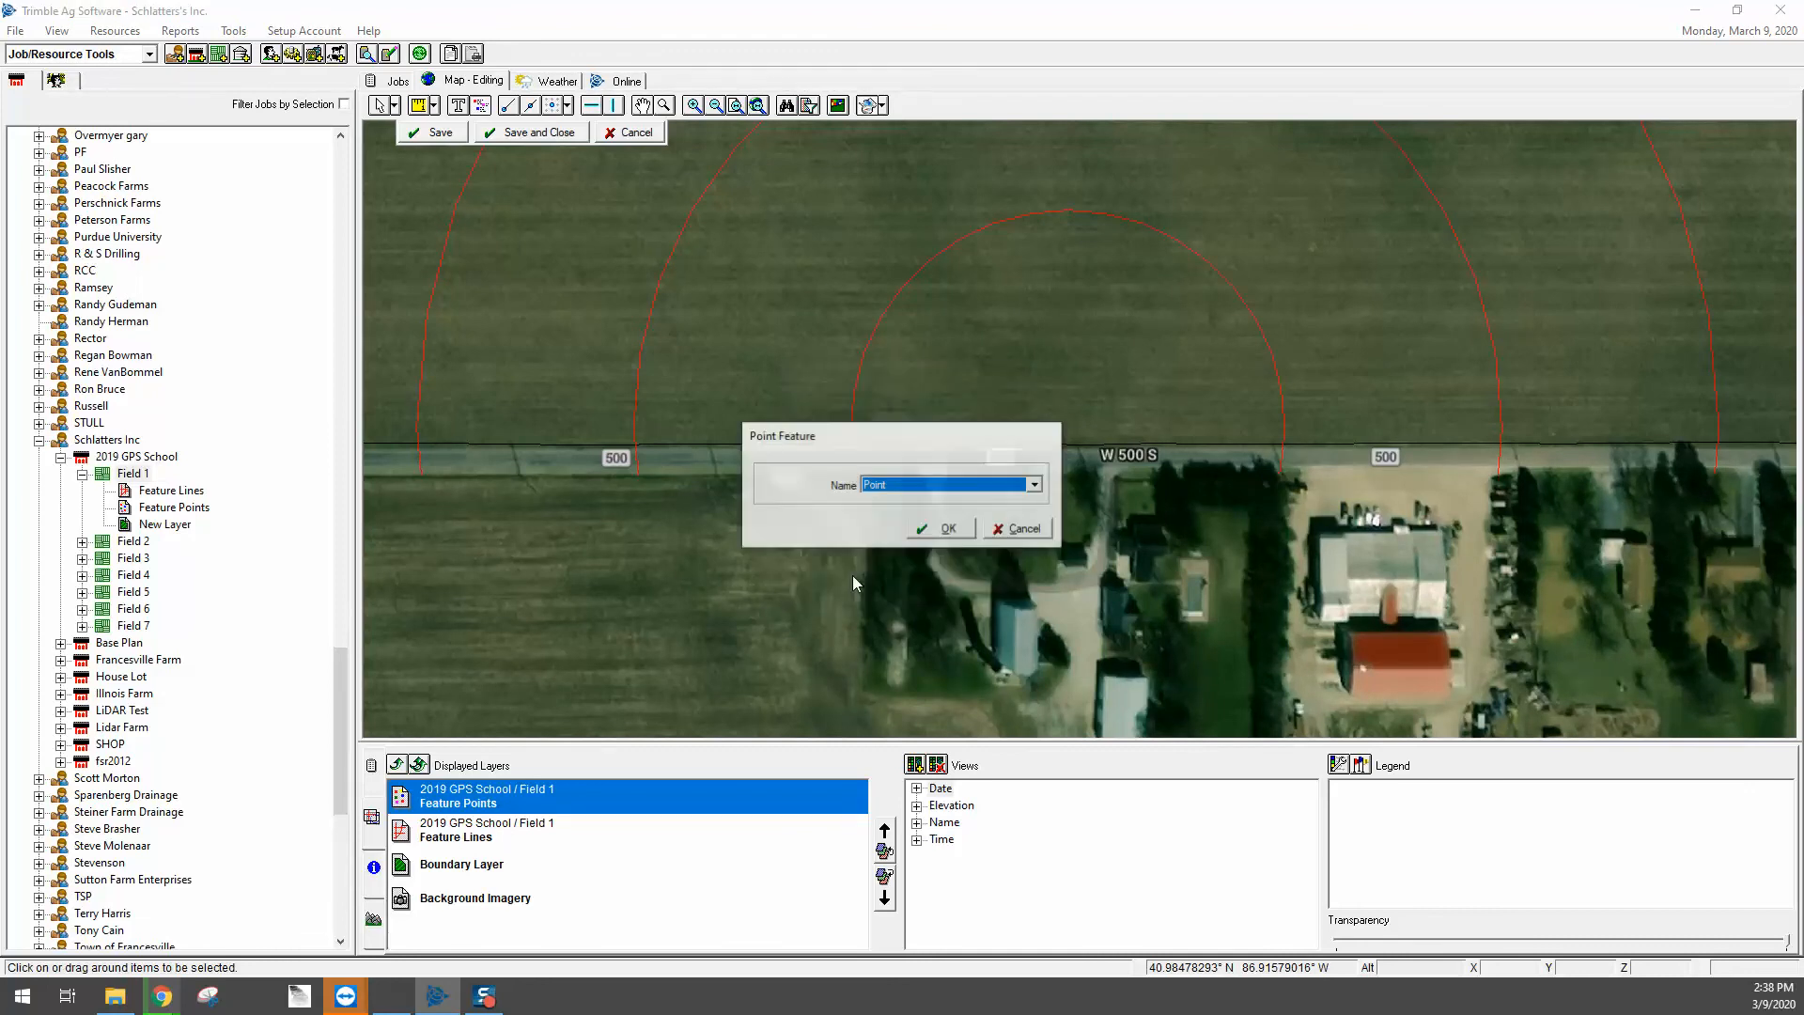
click(935, 529)
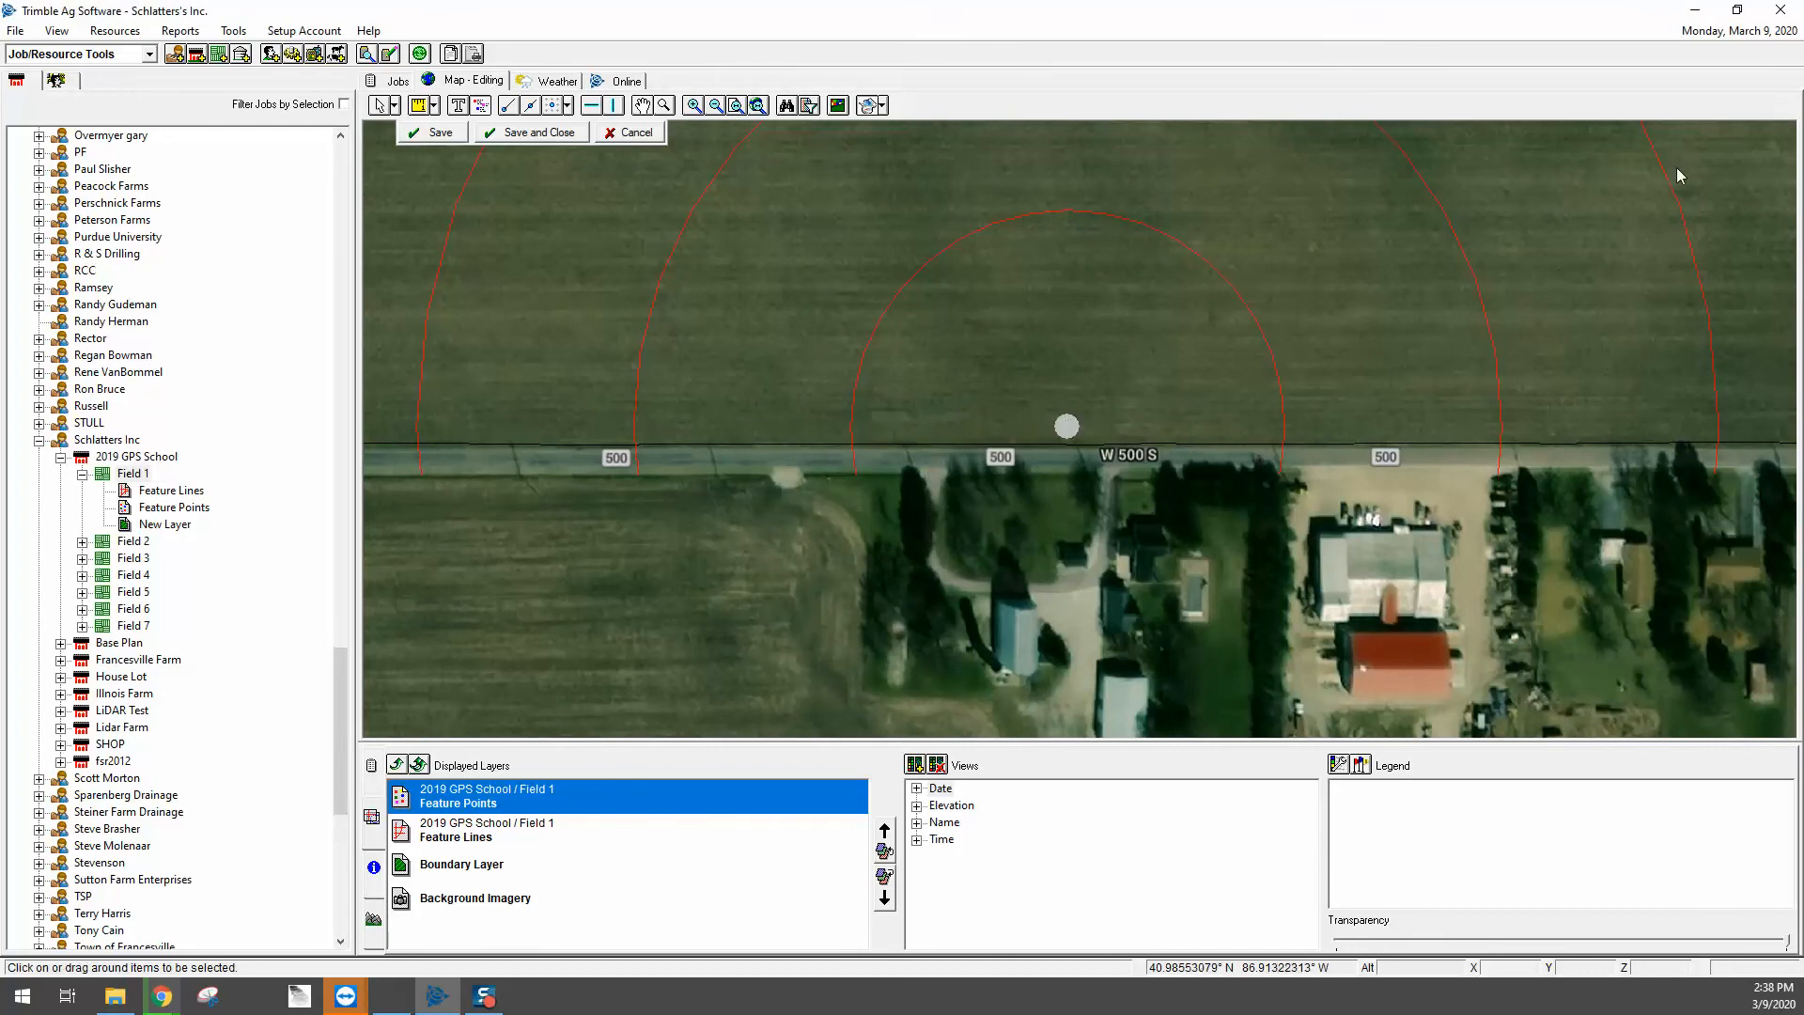
click(534, 133)
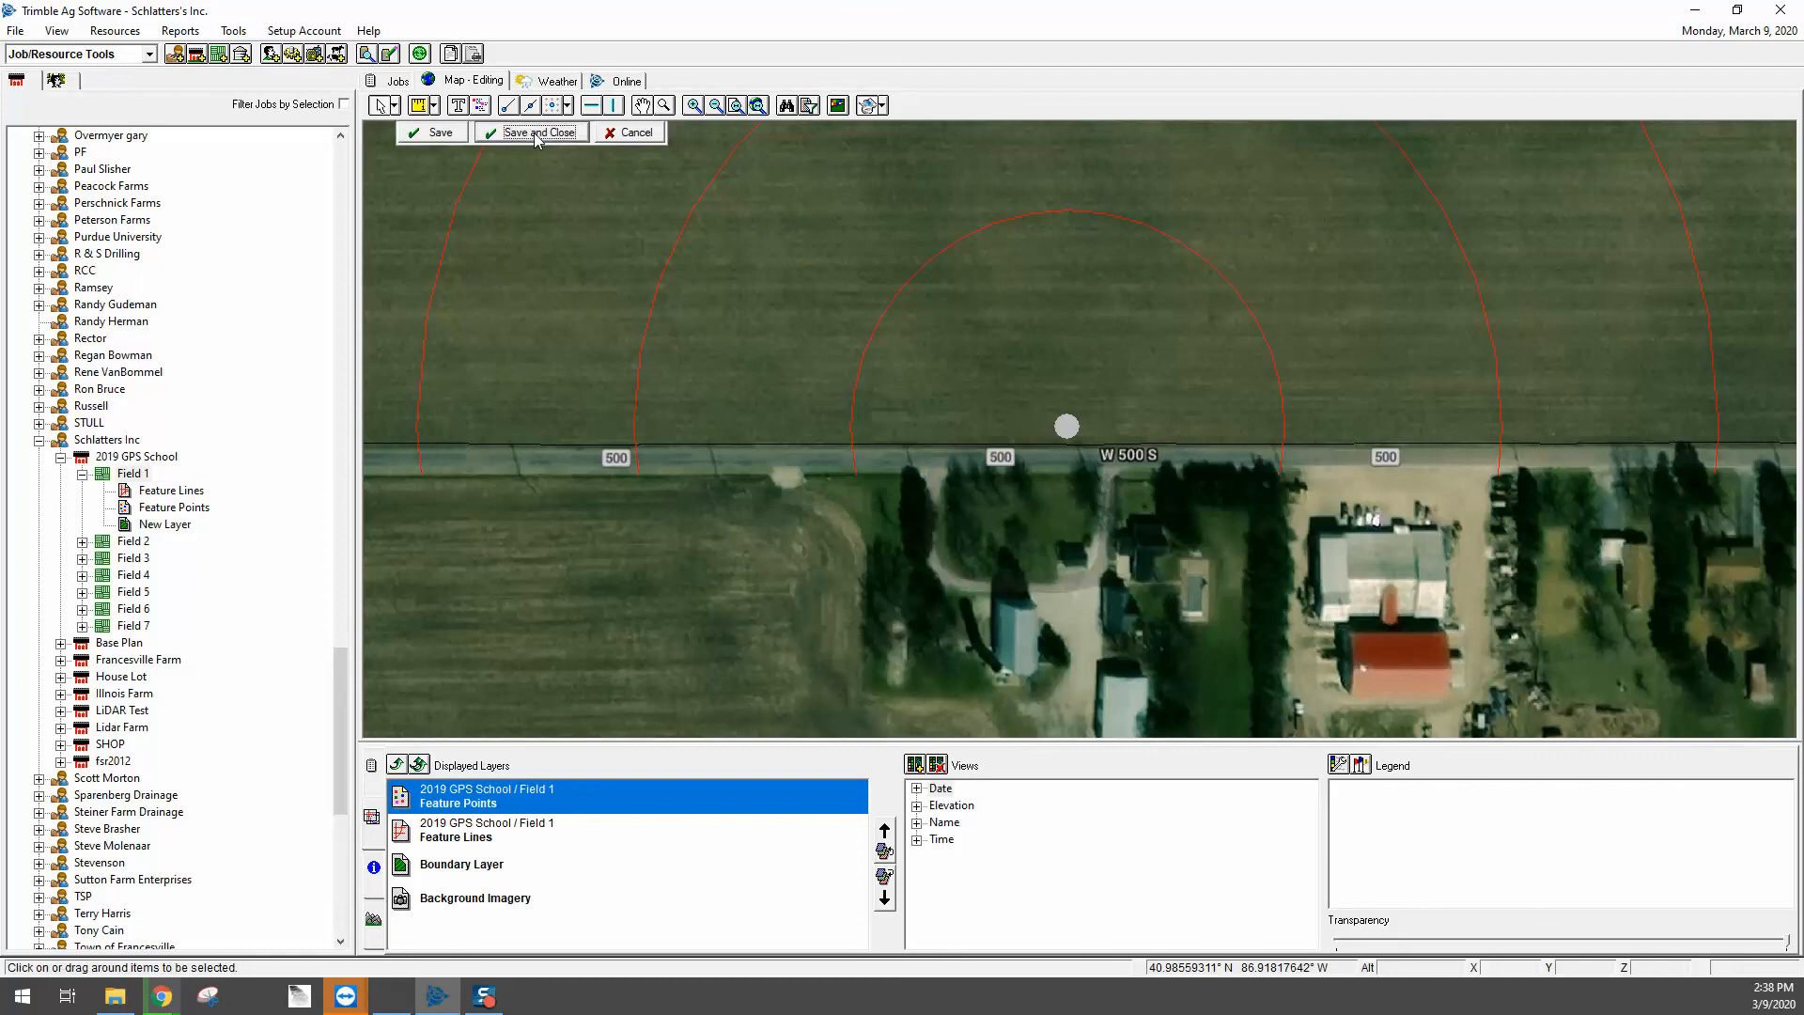
click(581, 107)
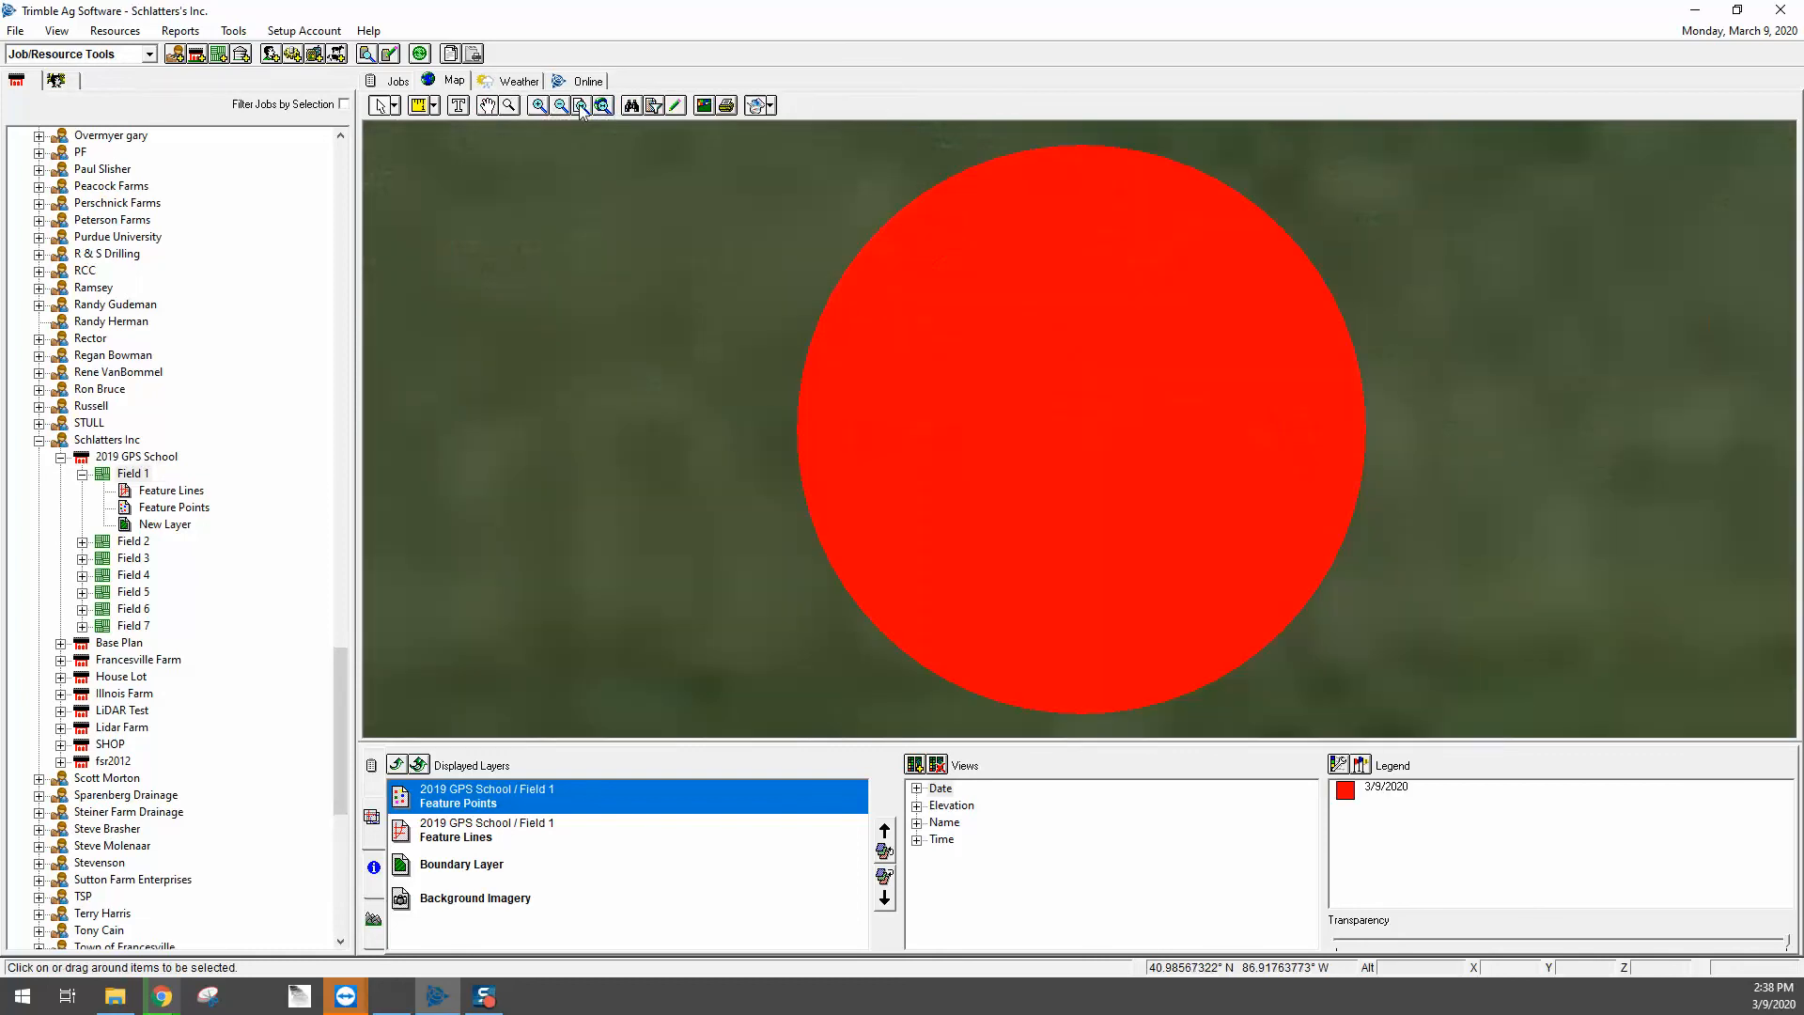
click(602, 106)
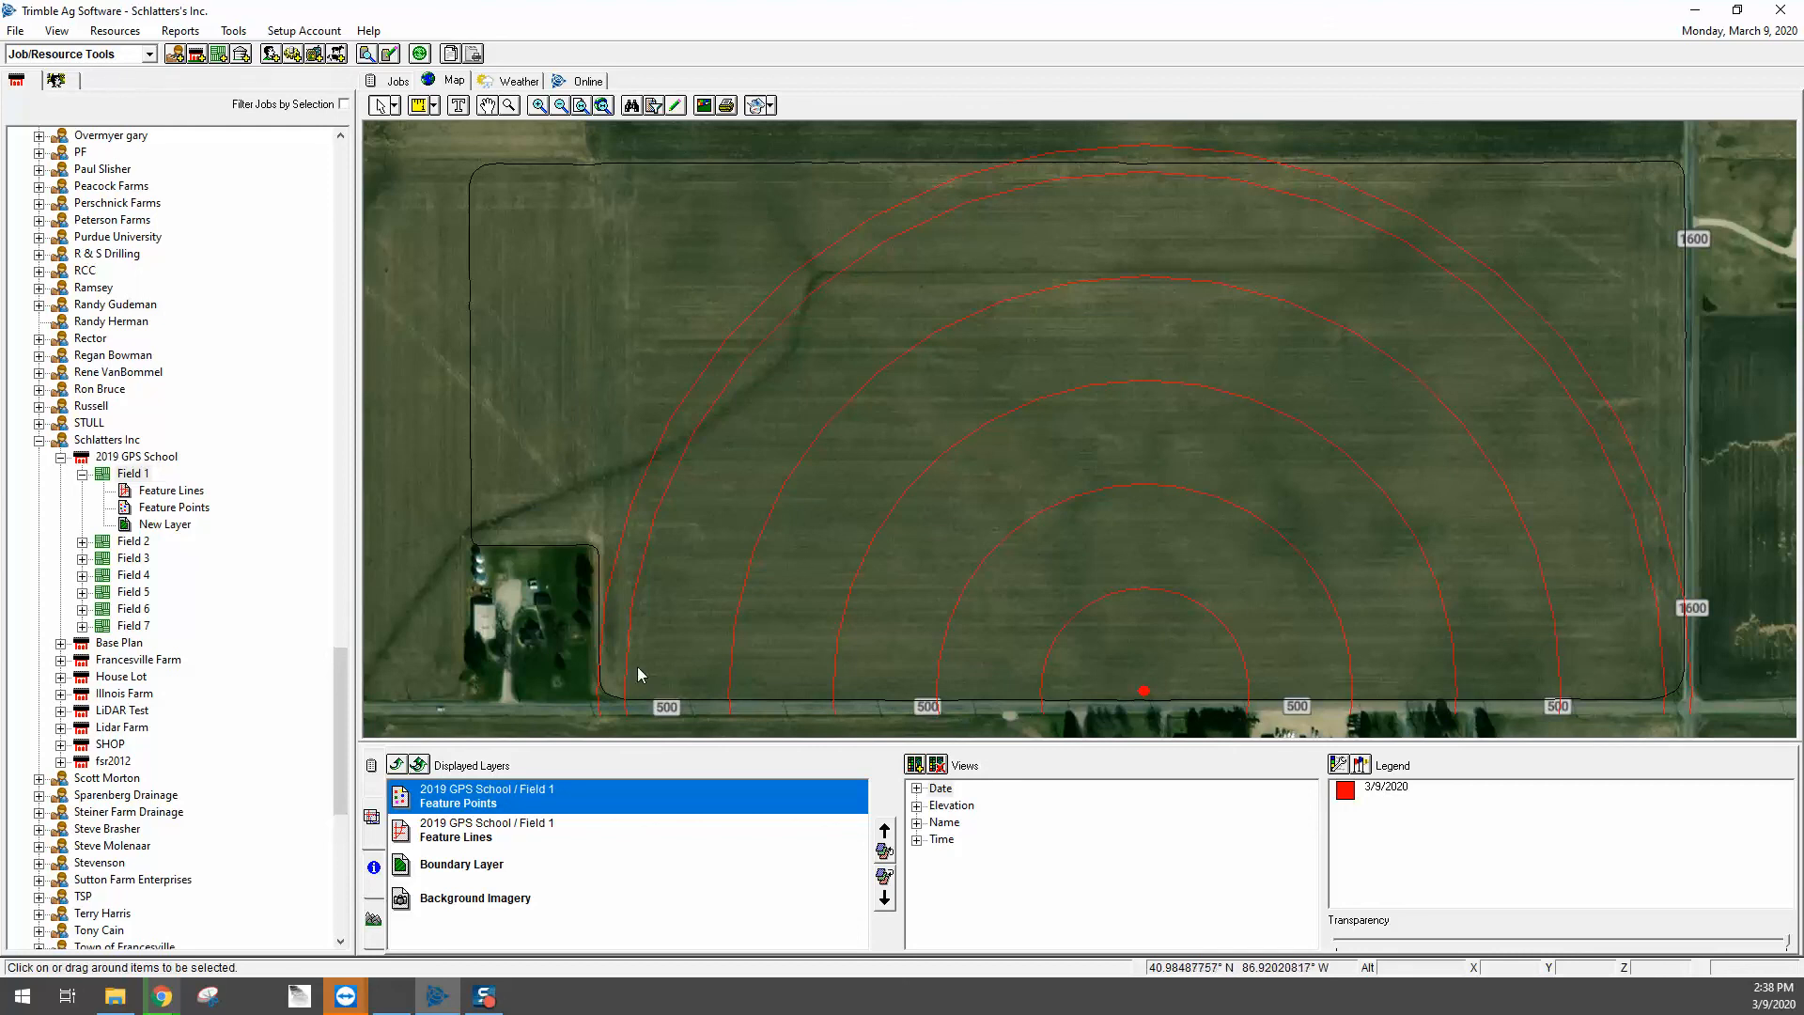
Step: Clear the displayed map layers and set up a job data write in TMX / MMX / GFX Display format to E:\
click(420, 765)
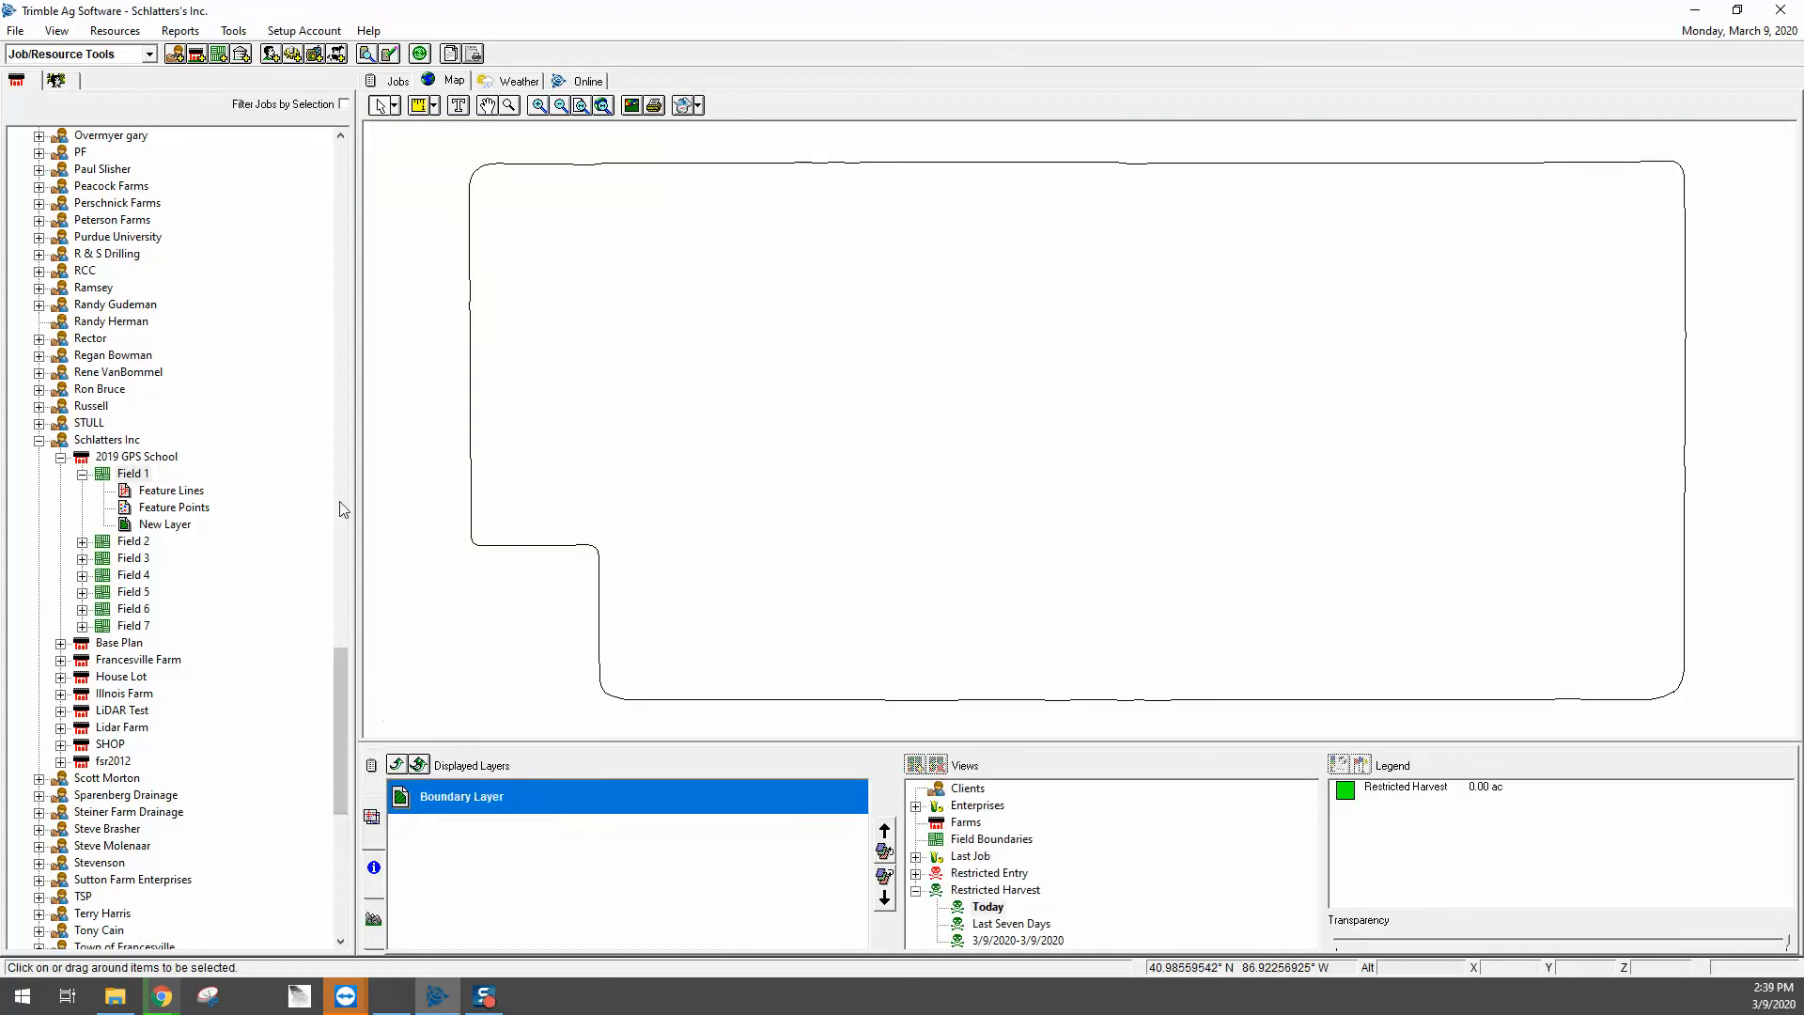
click(15, 31)
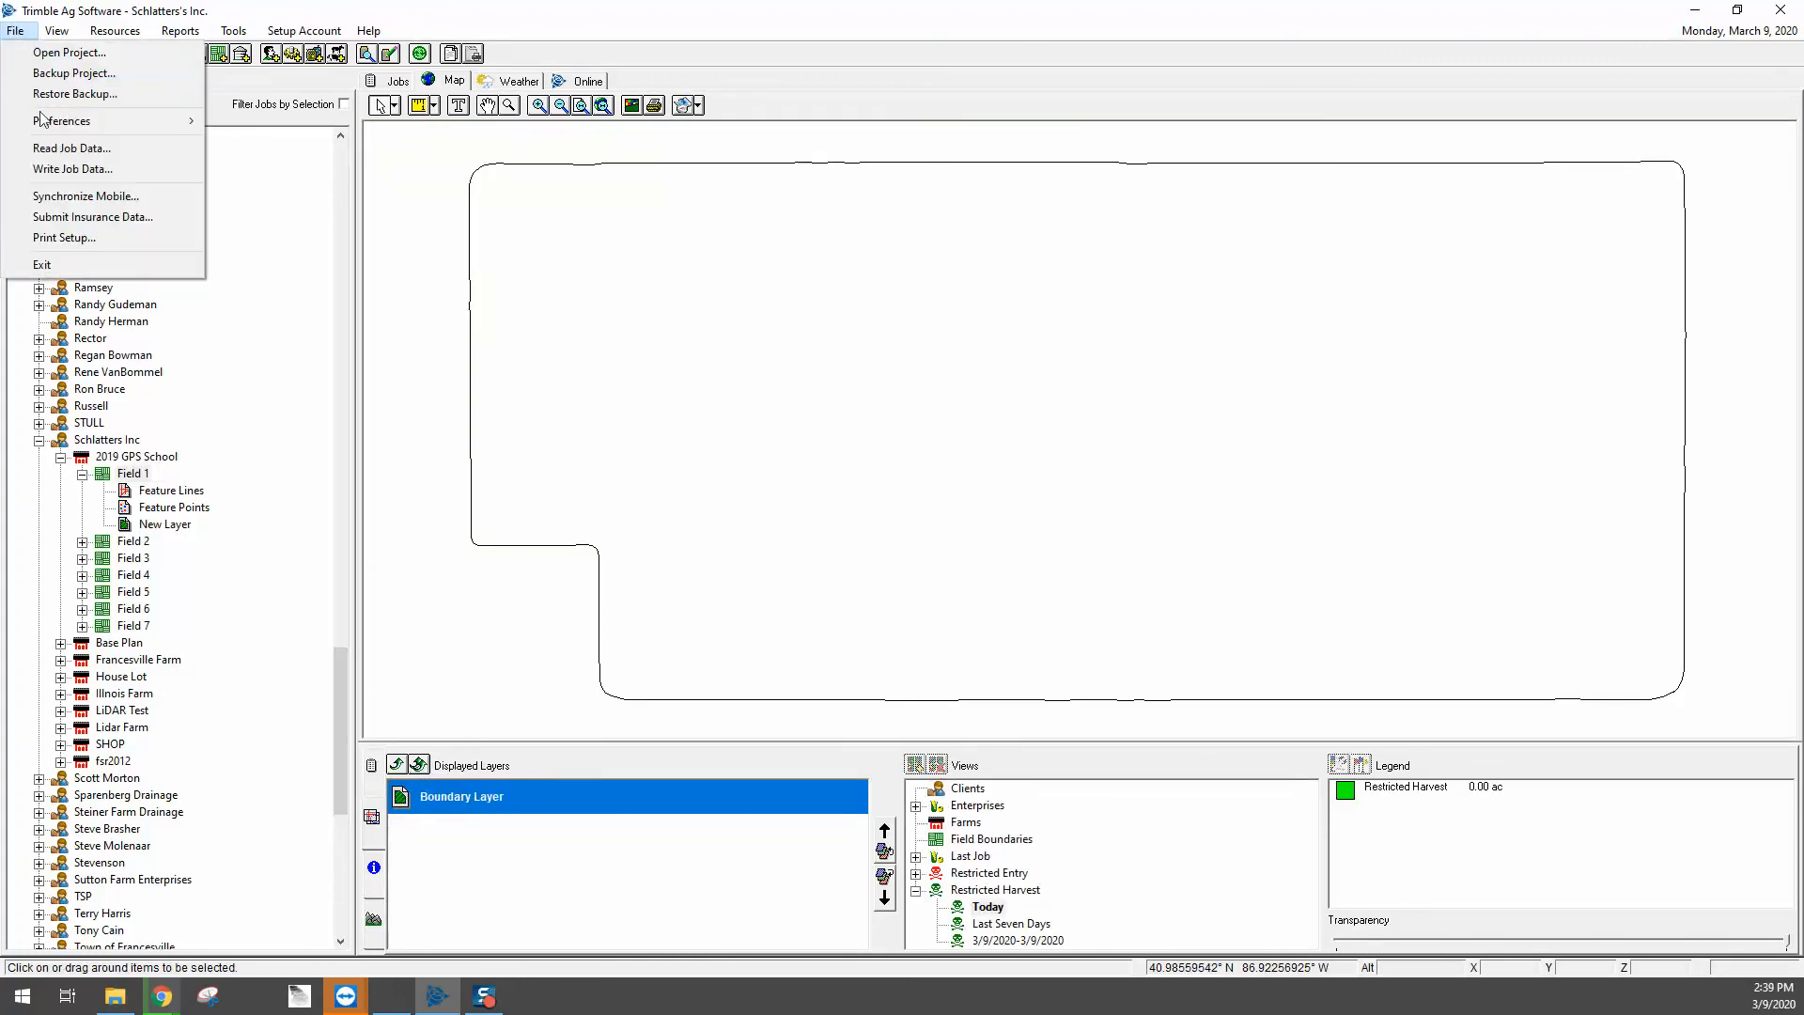
click(72, 168)
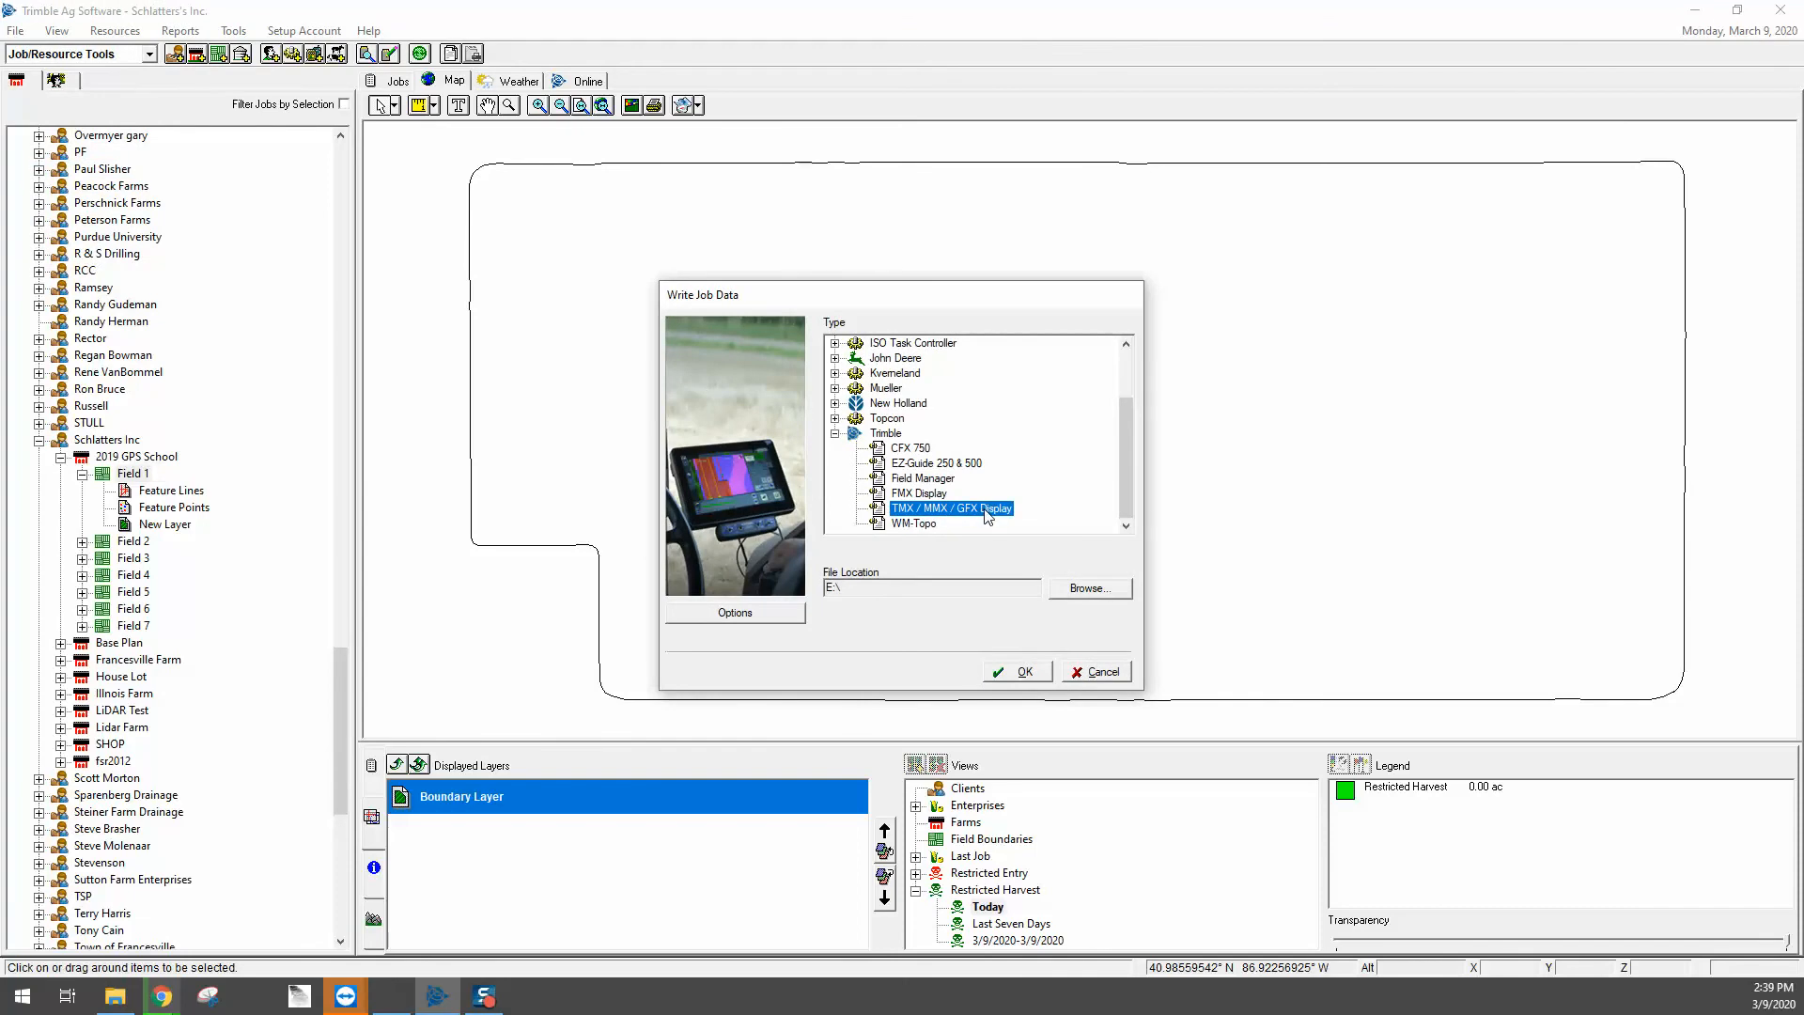
click(852, 593)
click(871, 587)
Step: Limit the export resources to Field 1 of 2019 GPS School under Schlatters Inc, deselecting every other client
click(747, 618)
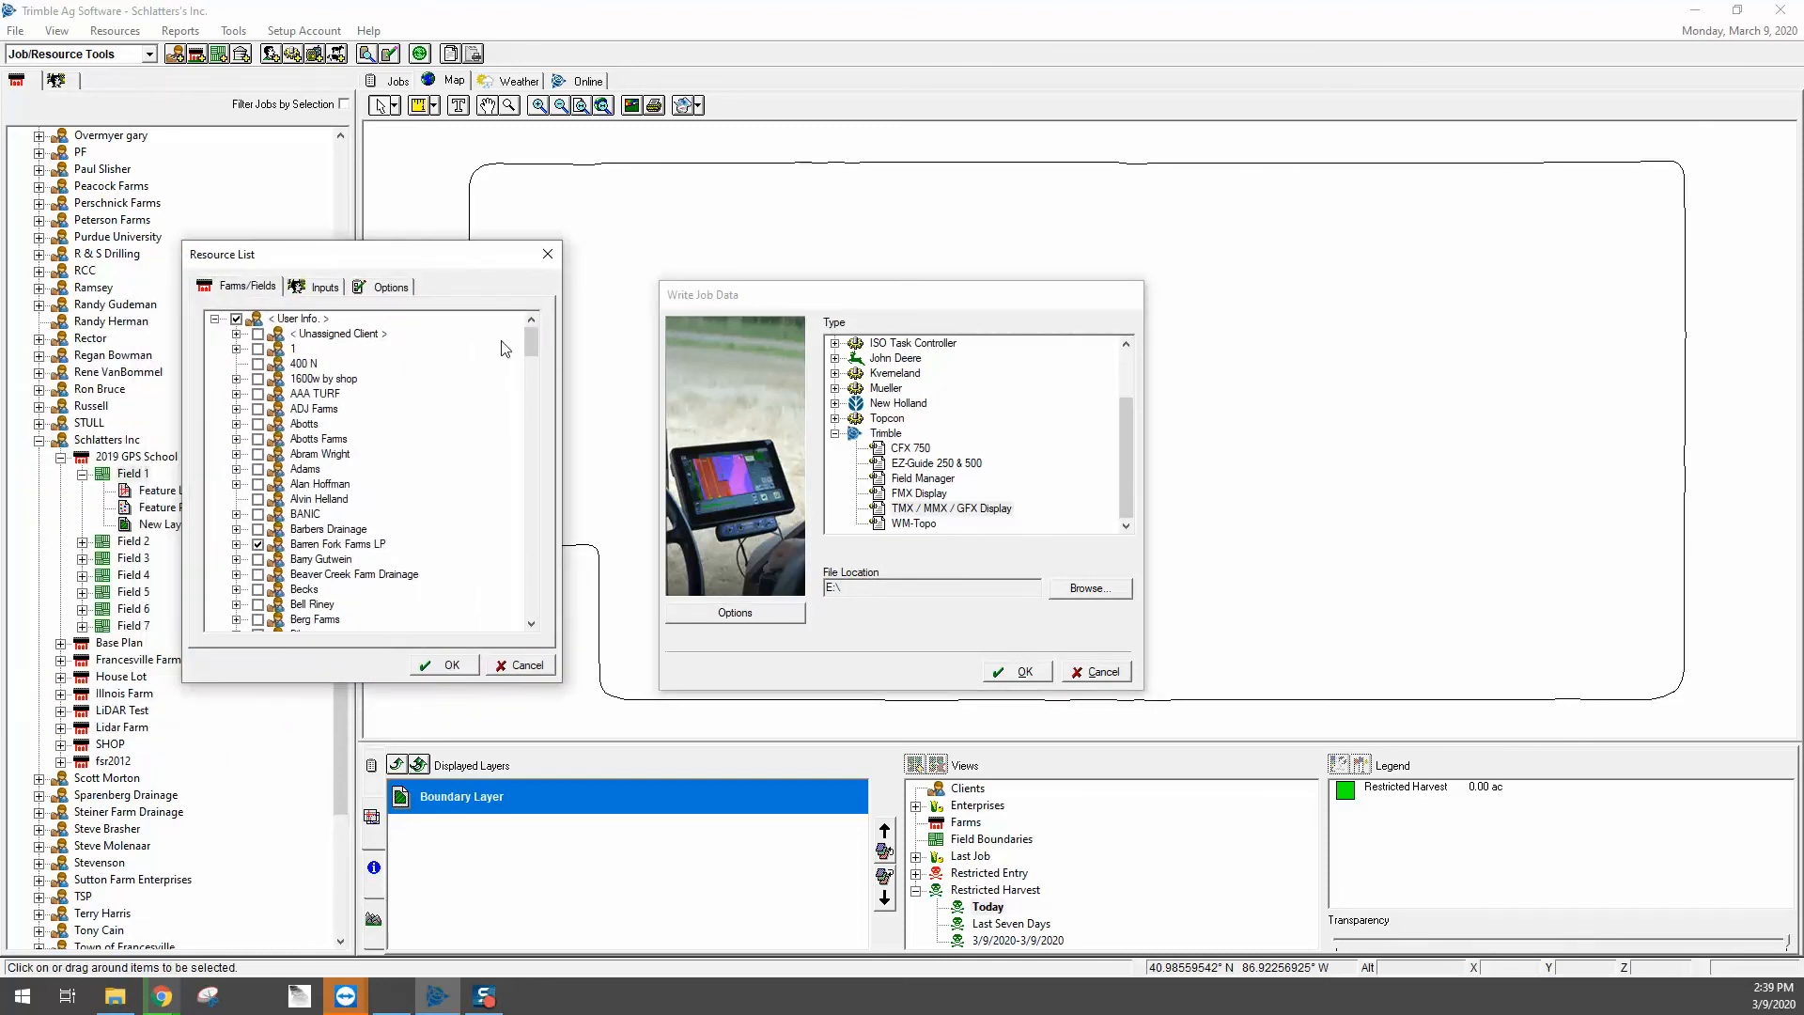
drag(532, 347, 516, 557)
click(237, 320)
click(237, 514)
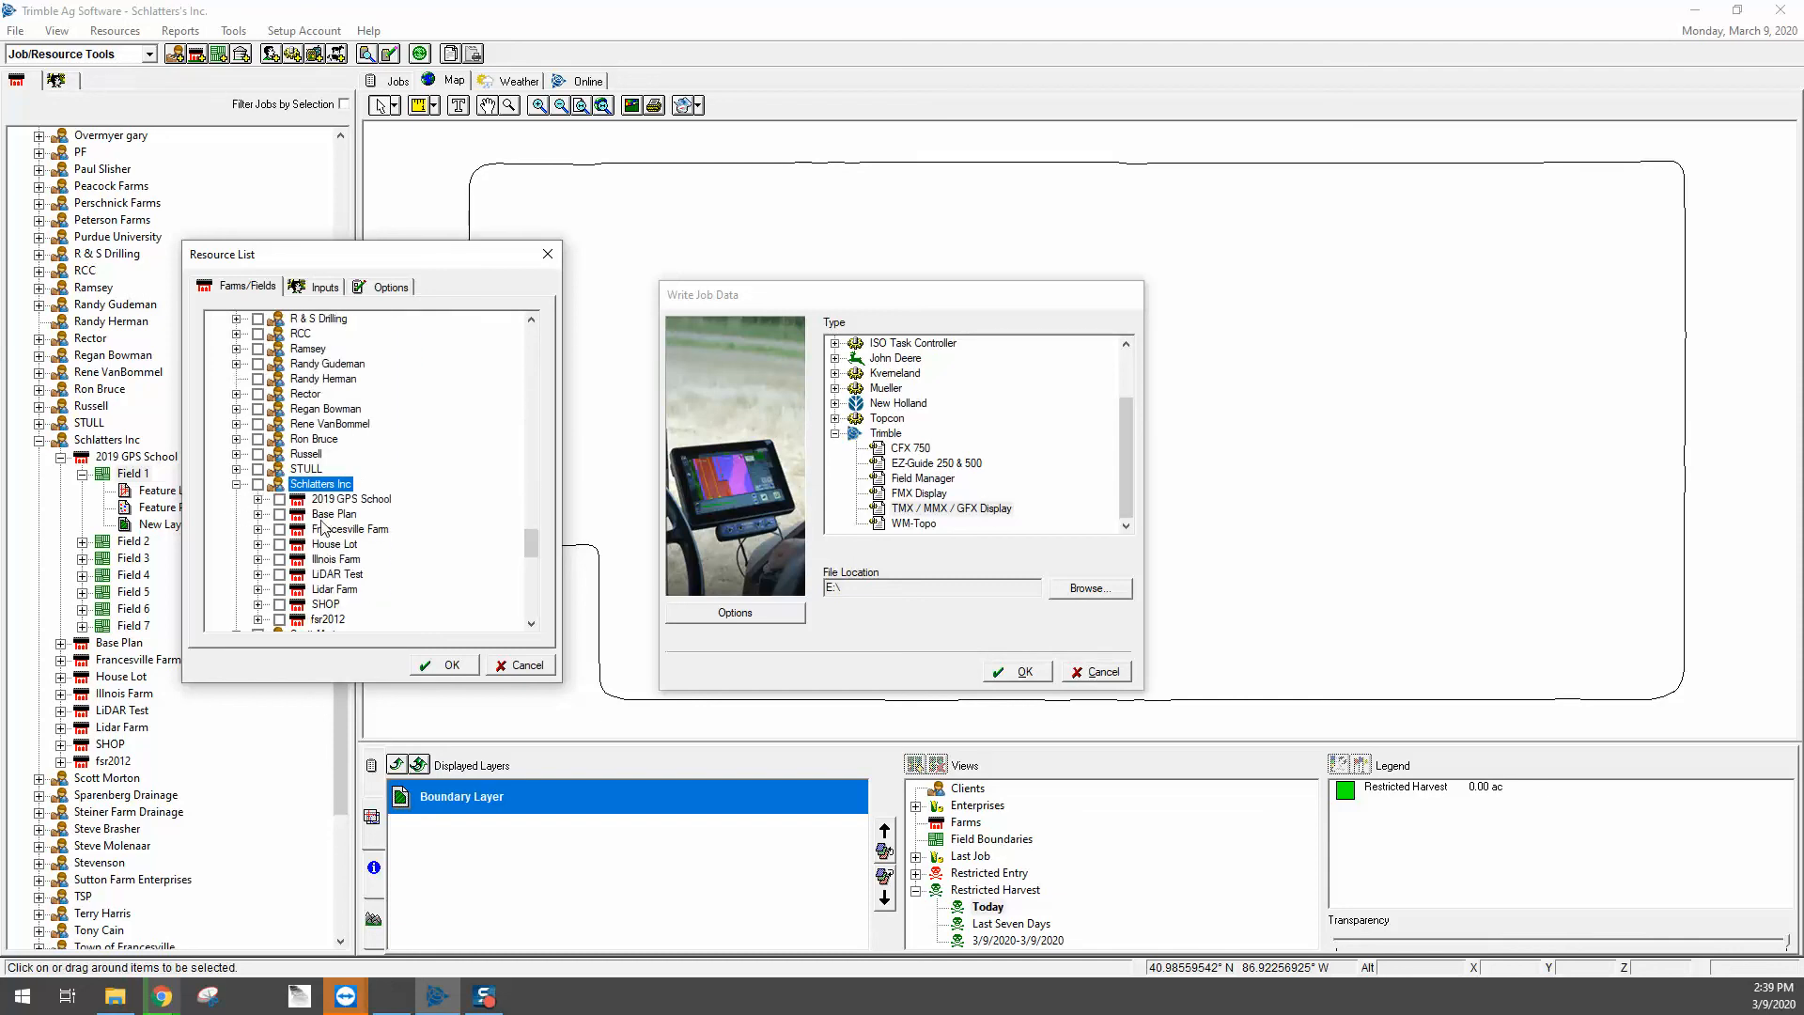
click(259, 499)
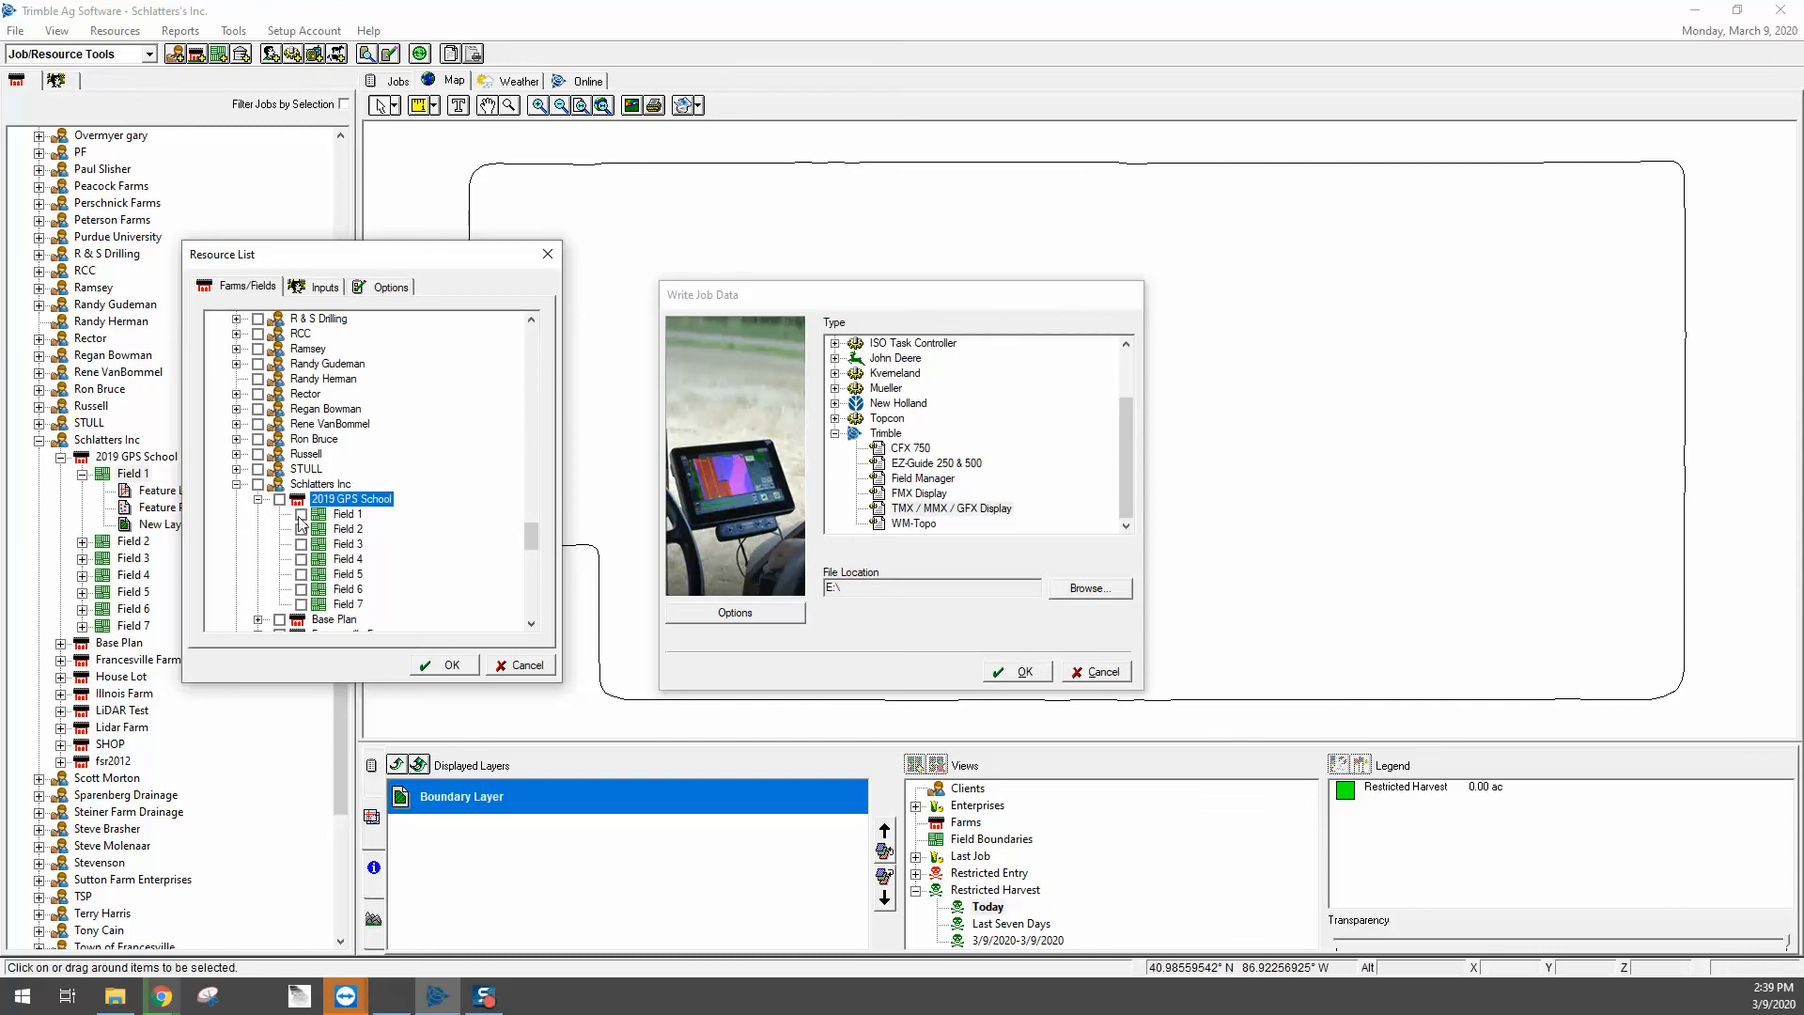
click(301, 514)
click(446, 665)
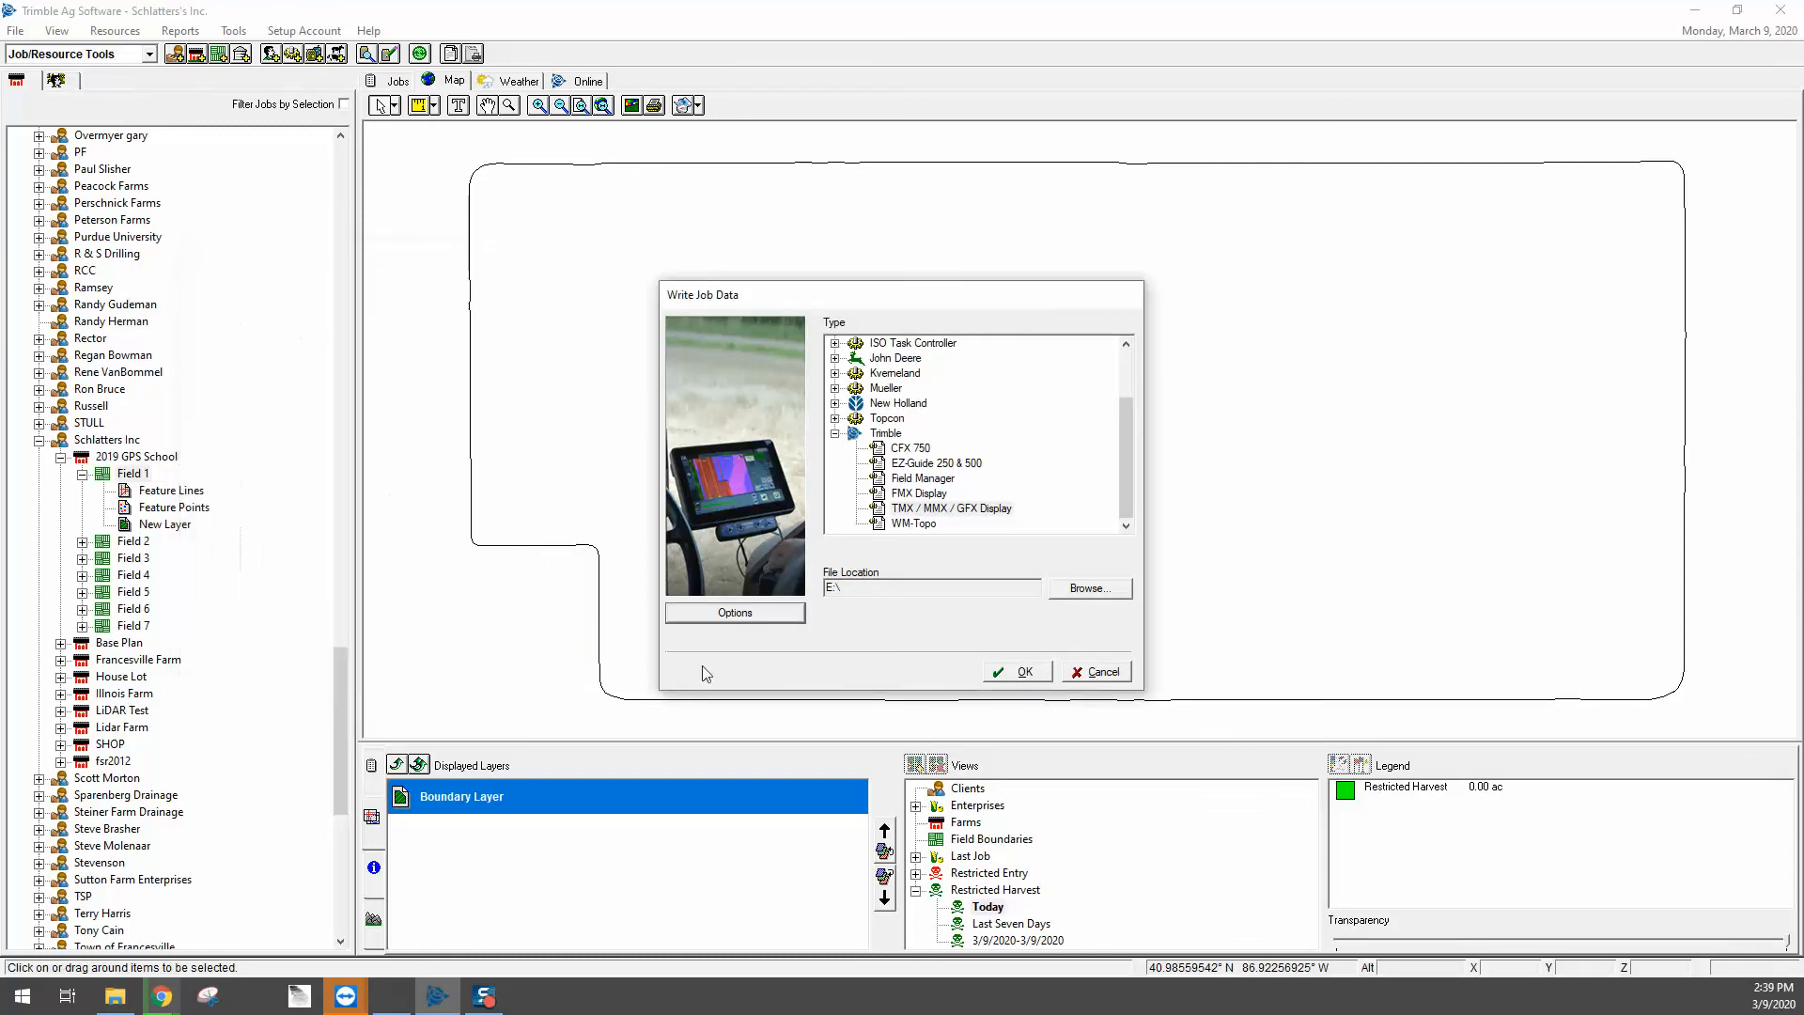
Step: Write the job data without clearing the existing clients, farms, fields and related jobs
click(1019, 671)
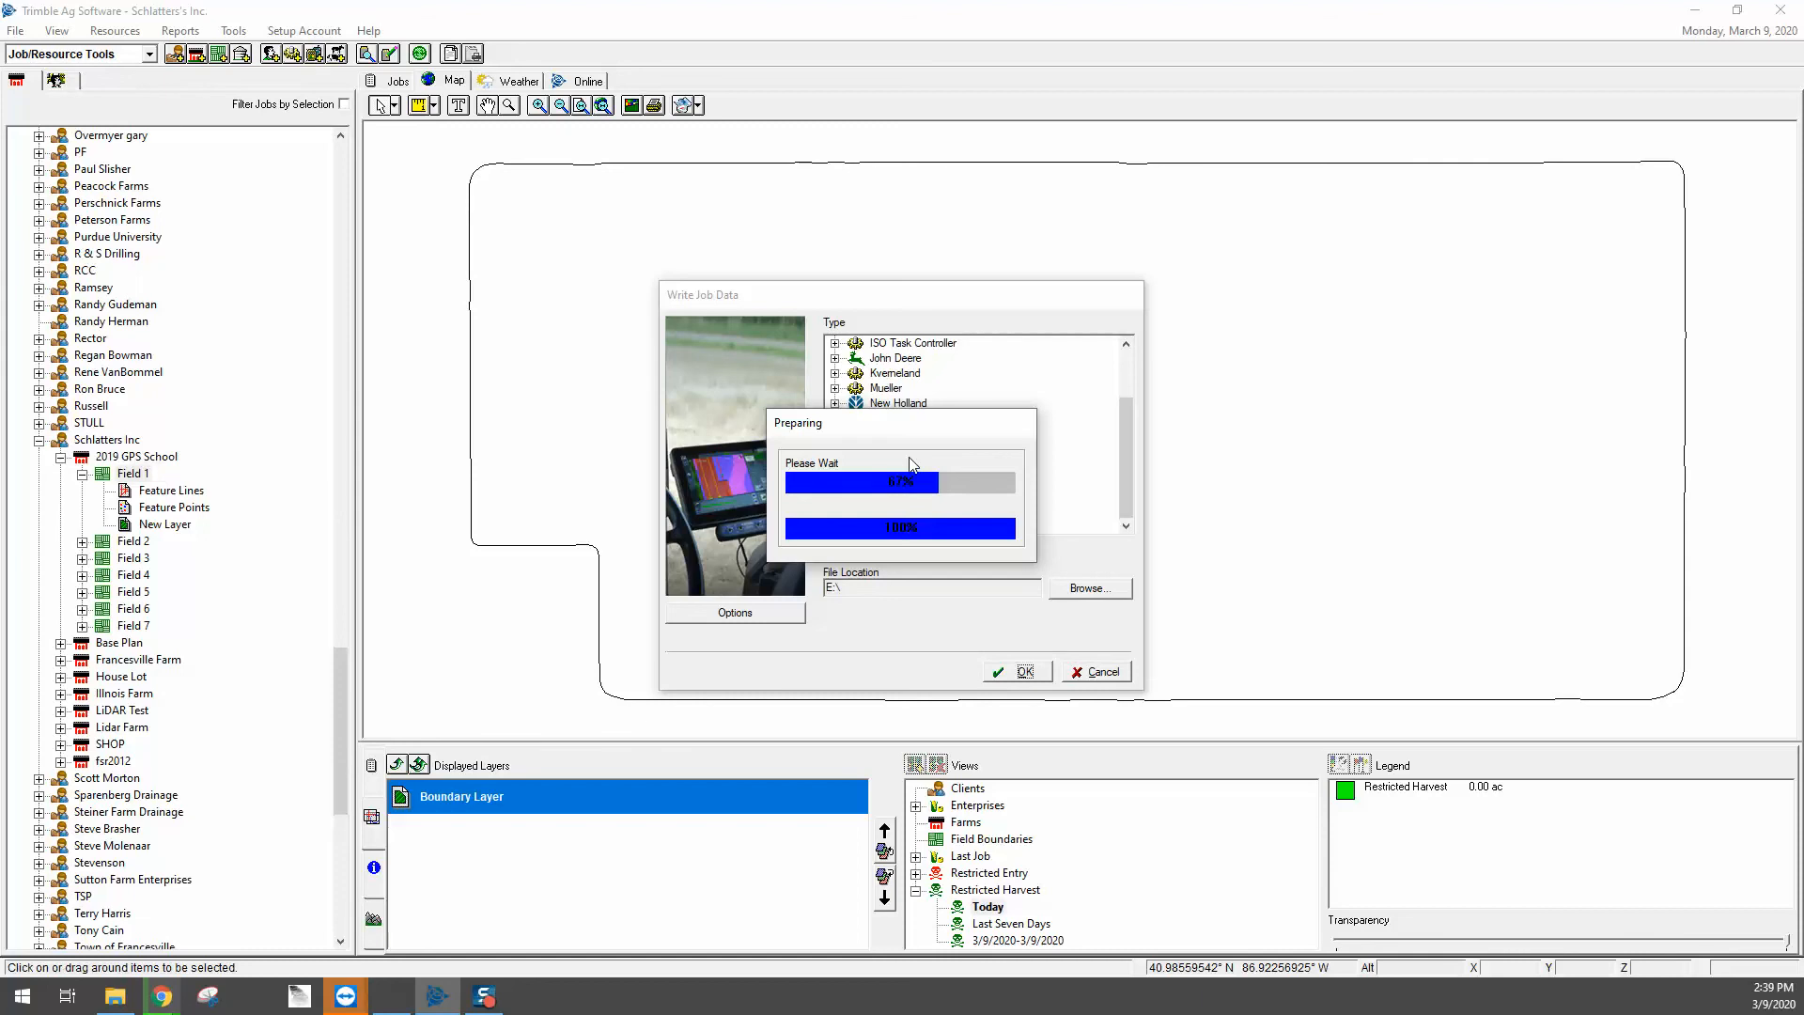
click(954, 562)
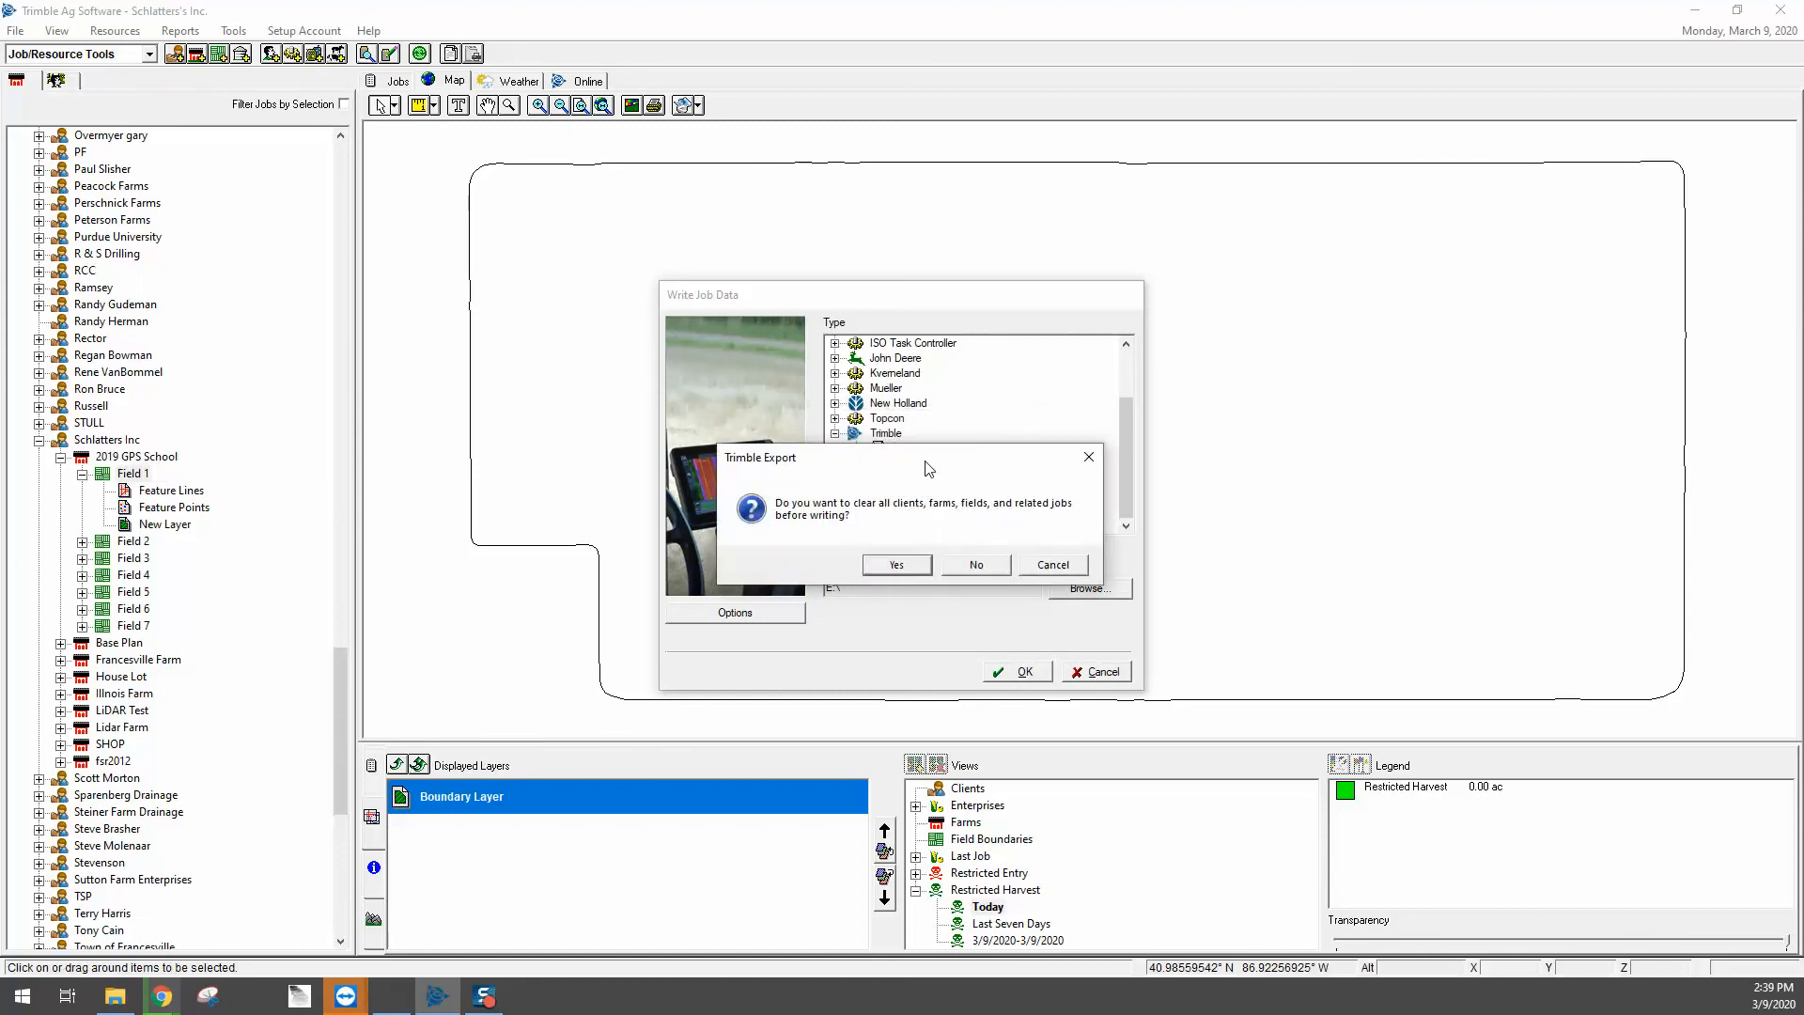
click(982, 566)
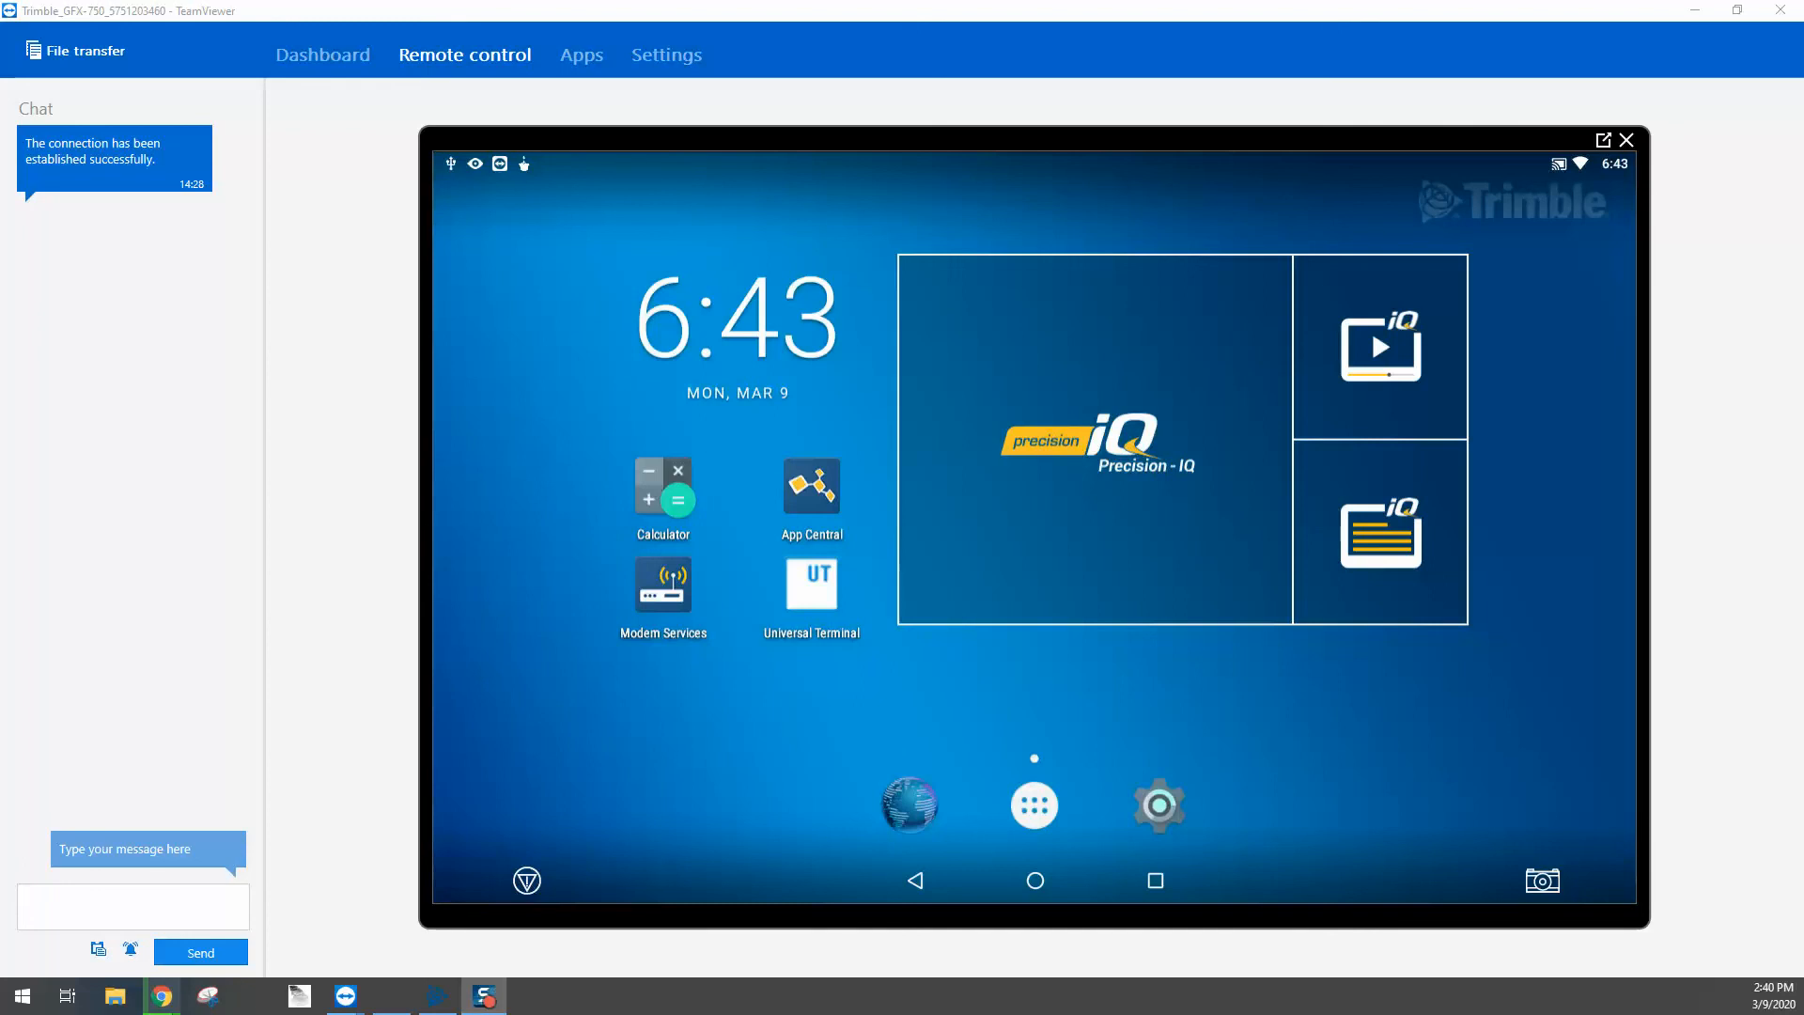
Step: Switch to the GFX-750 display in TeamViewer and, in Precision-IQ, copy the Field 1 entry without a farm label from USB20FD to internal storage
click(1096, 440)
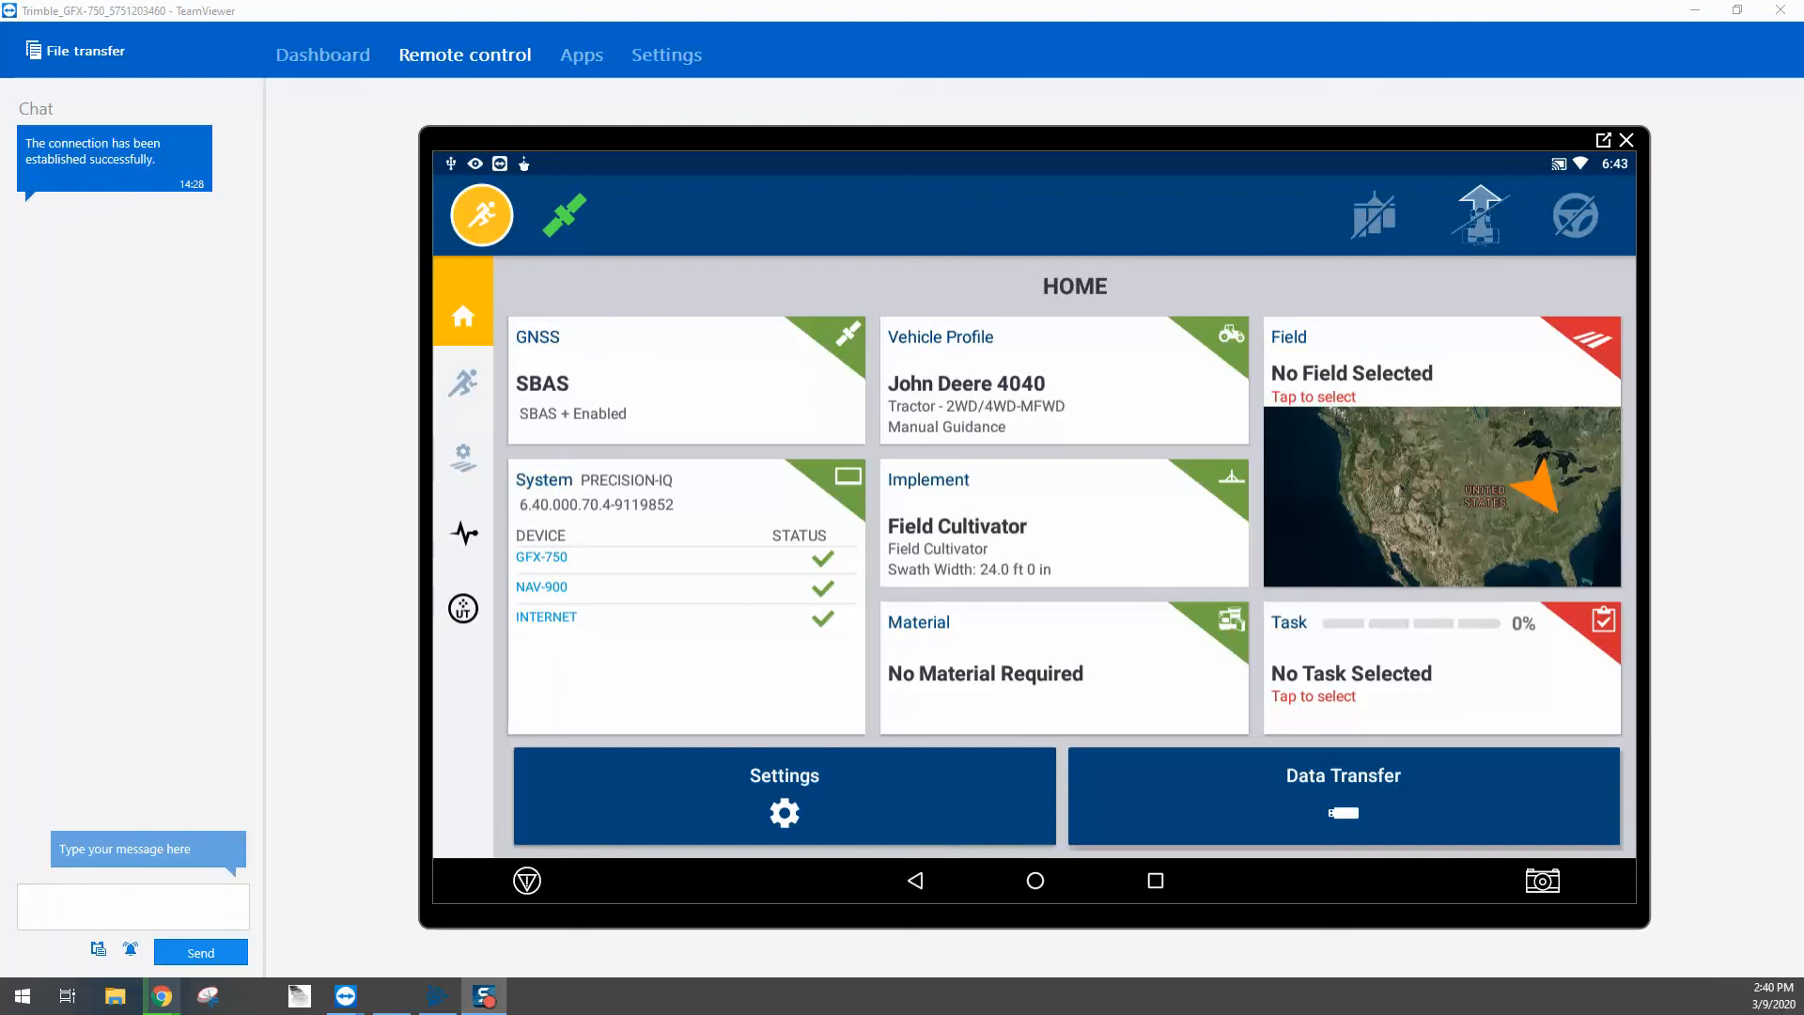
click(1344, 796)
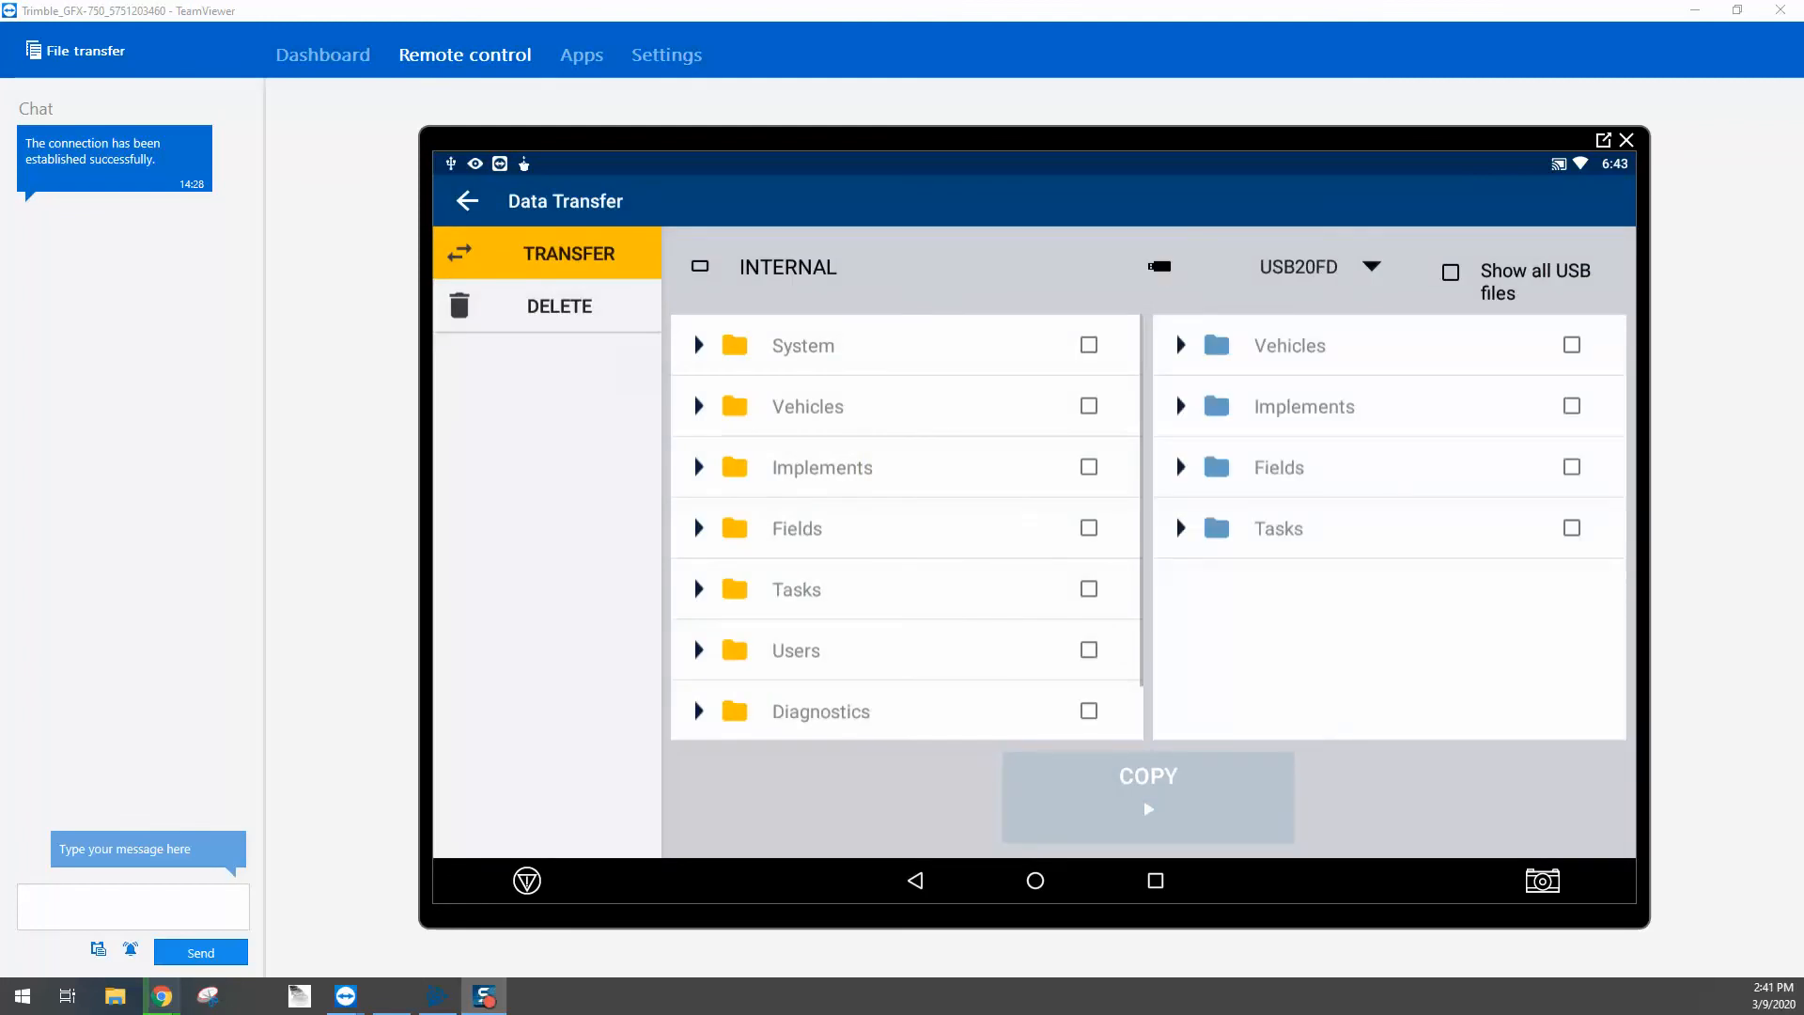
click(1181, 467)
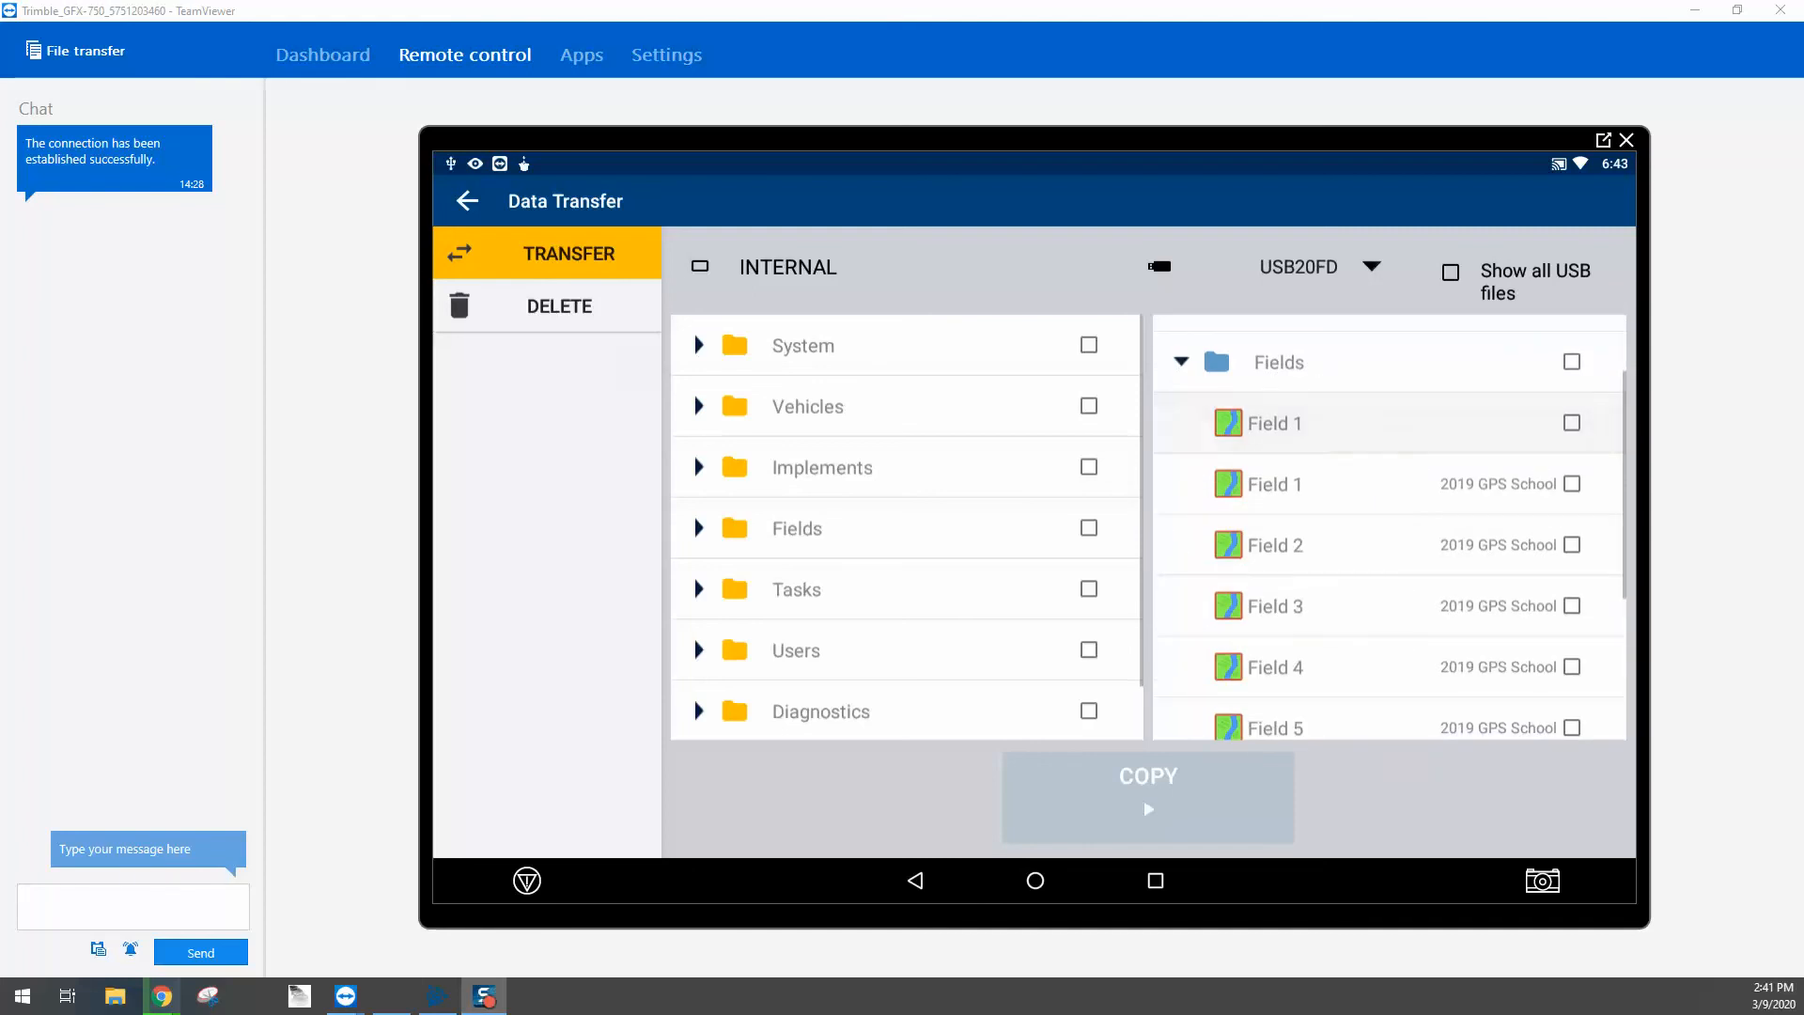
click(1572, 423)
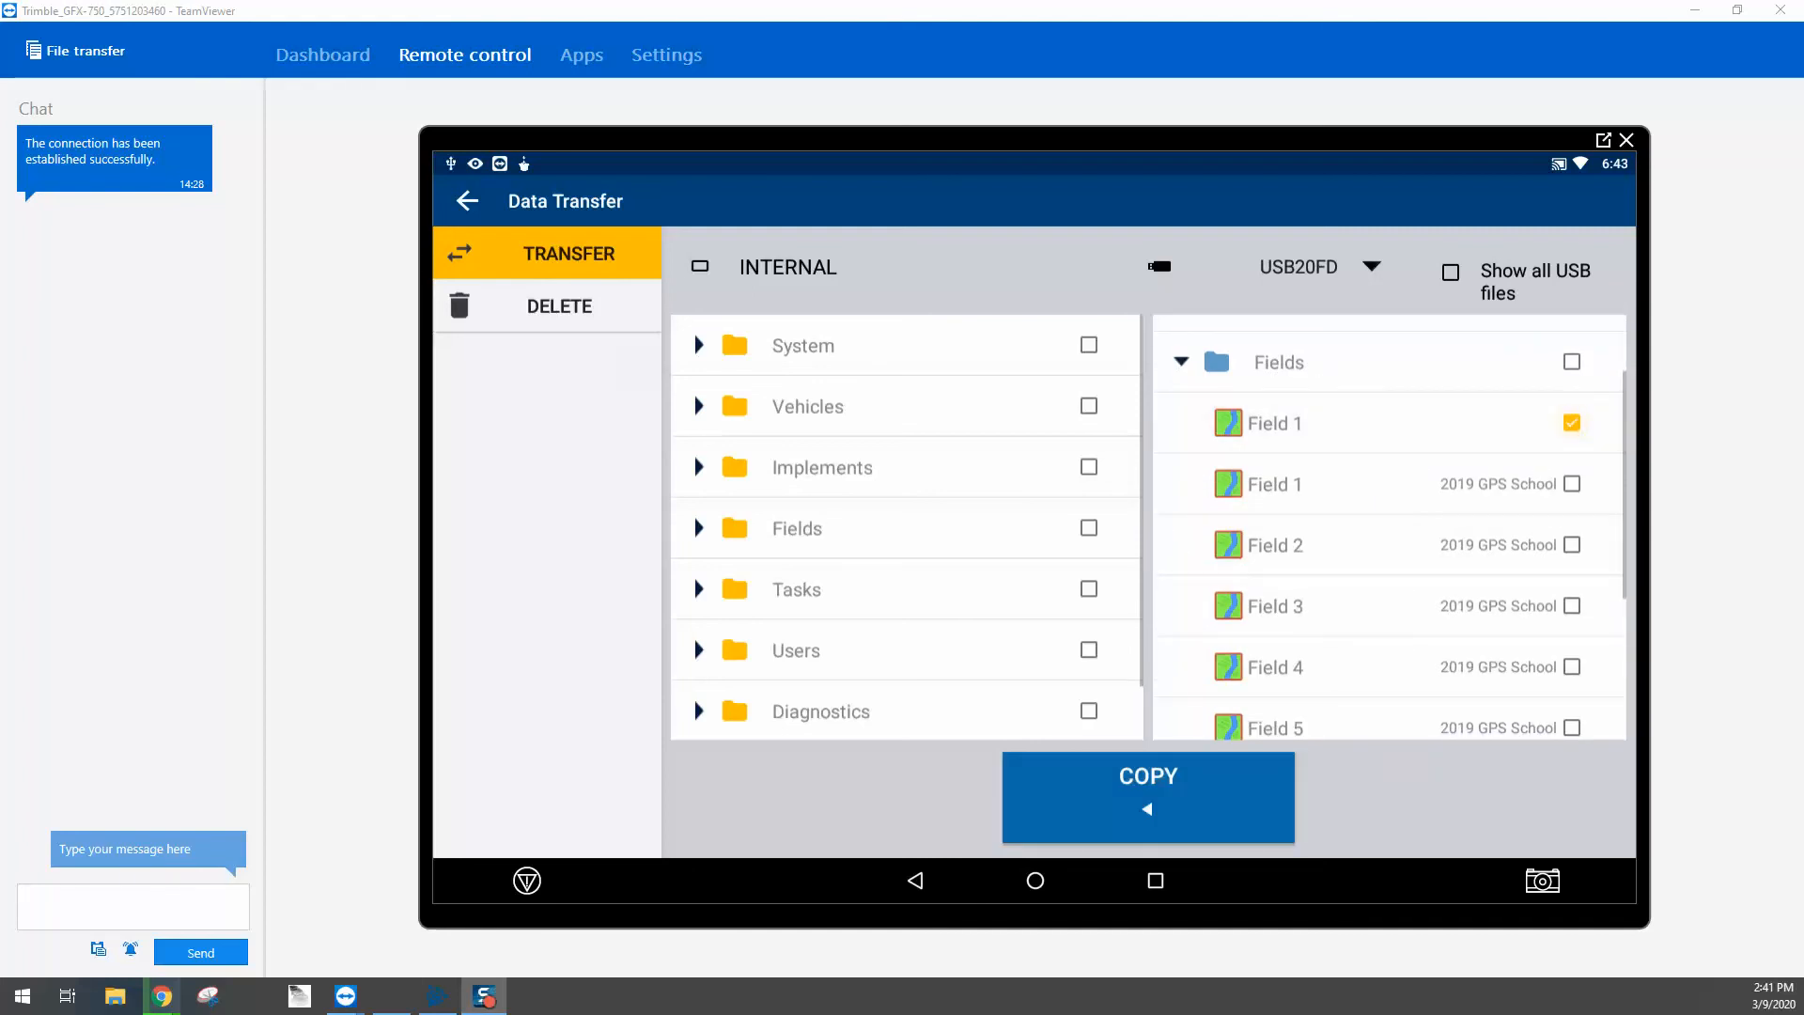
click(1149, 797)
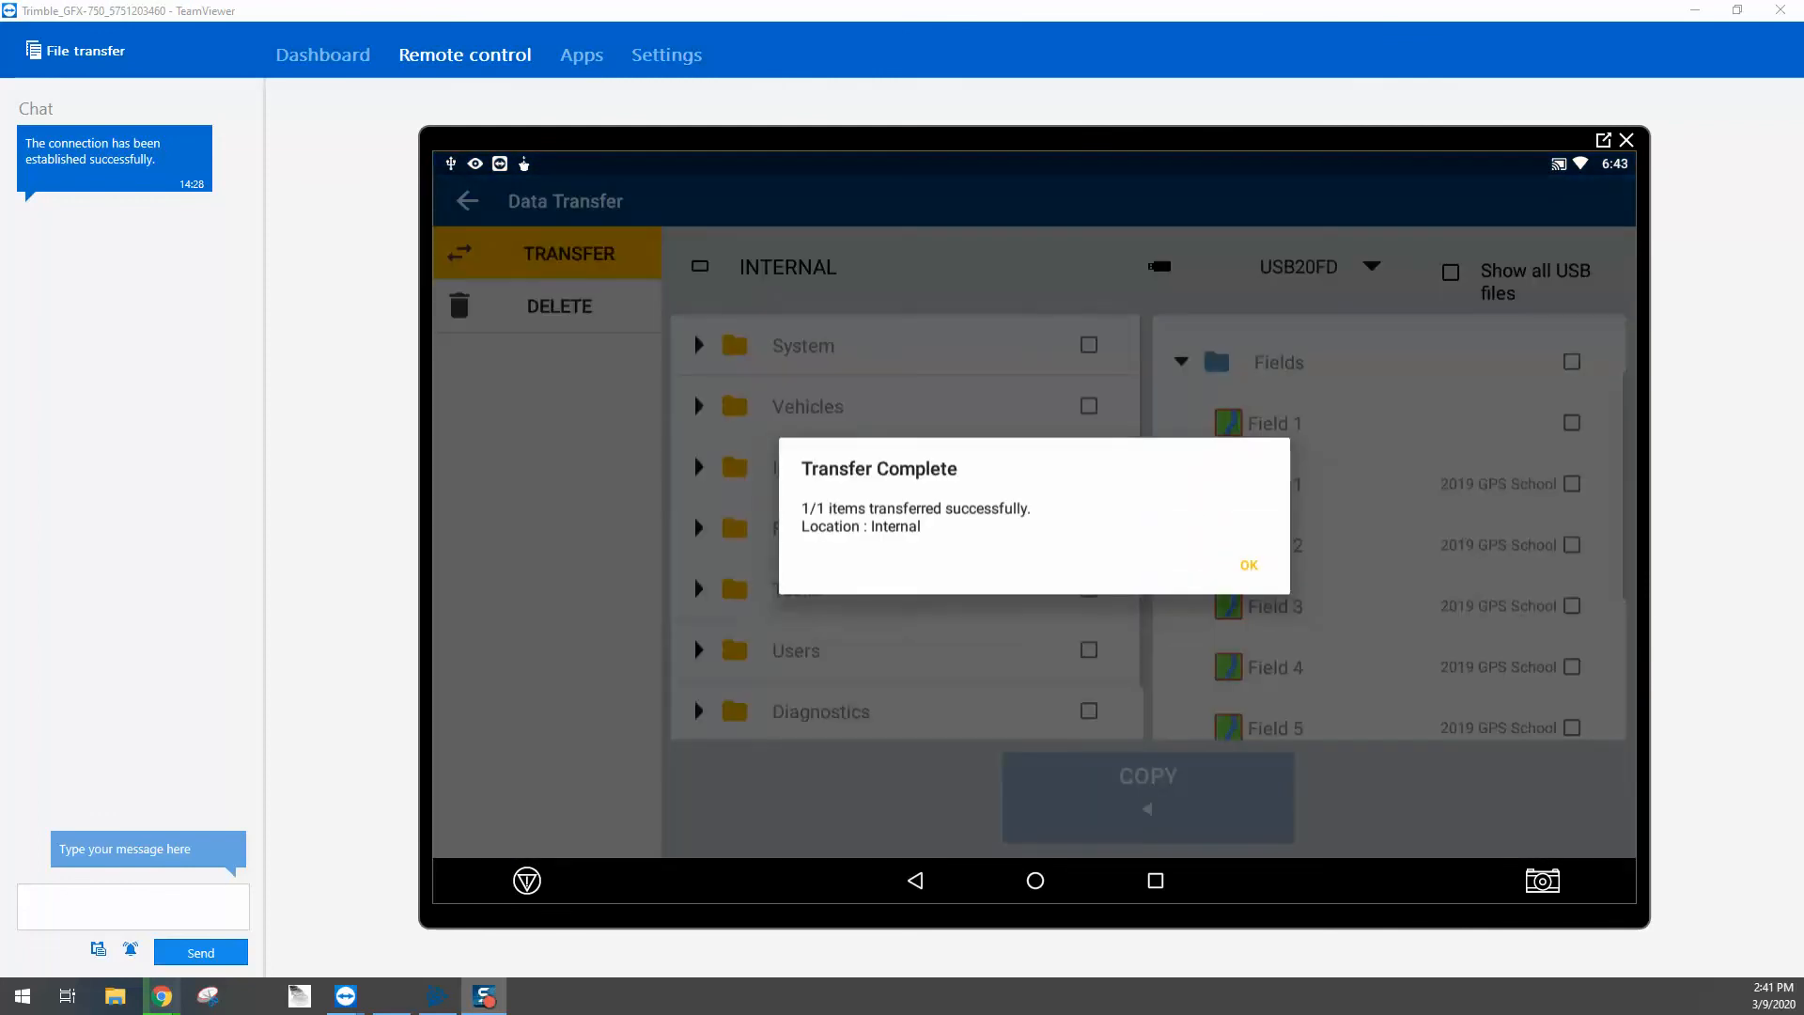
click(1248, 566)
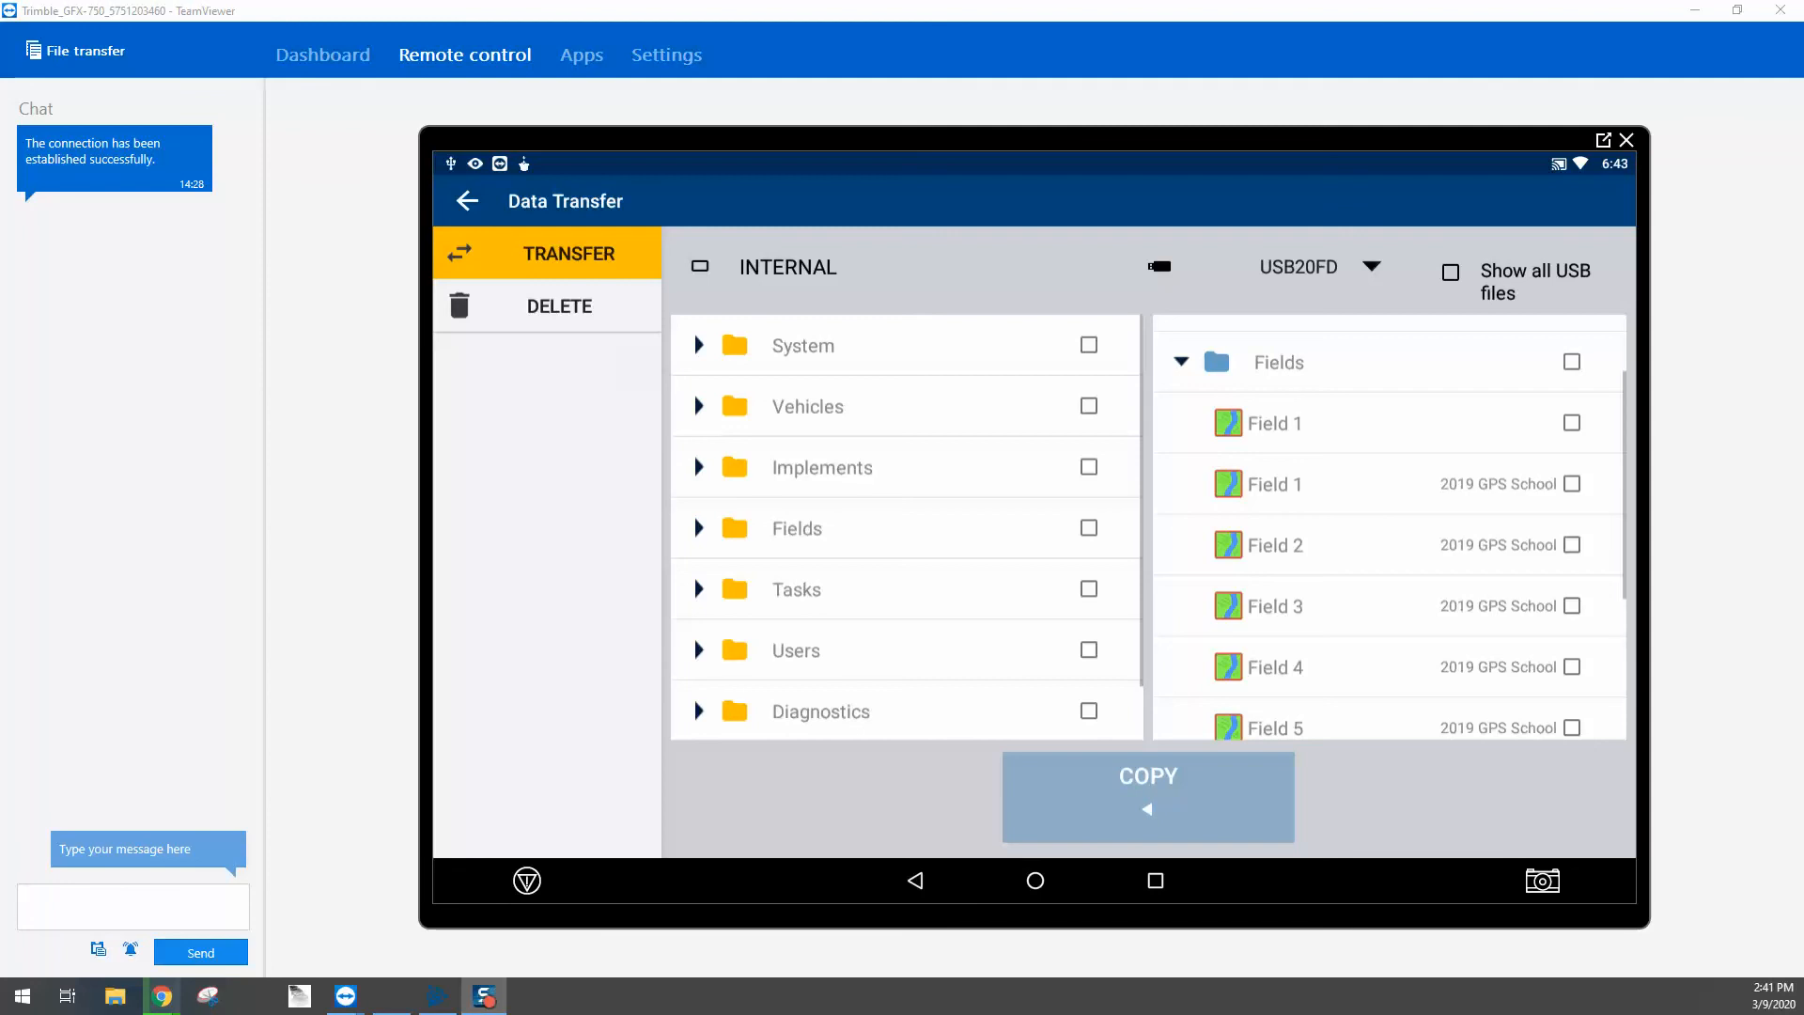
click(467, 202)
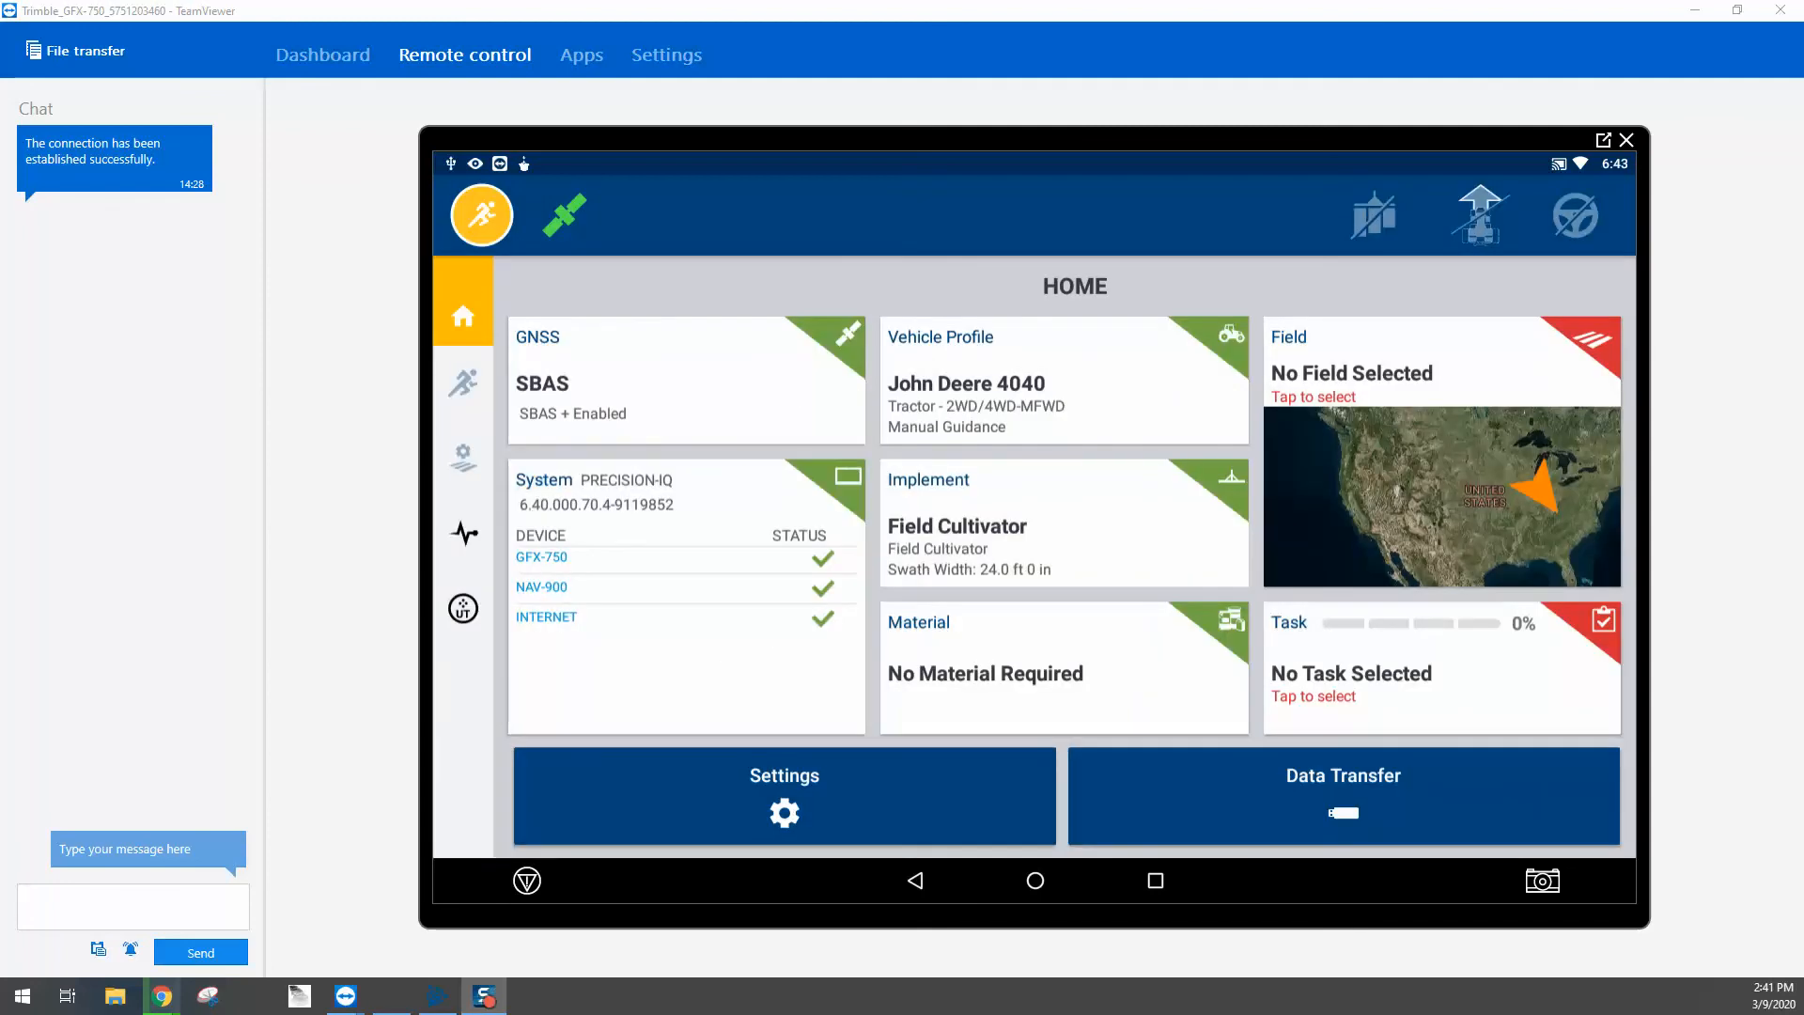
Step: Select Field 1 of Schlatters Inc, 2019 GPS School as the current field and return to the home screen
click(1409, 374)
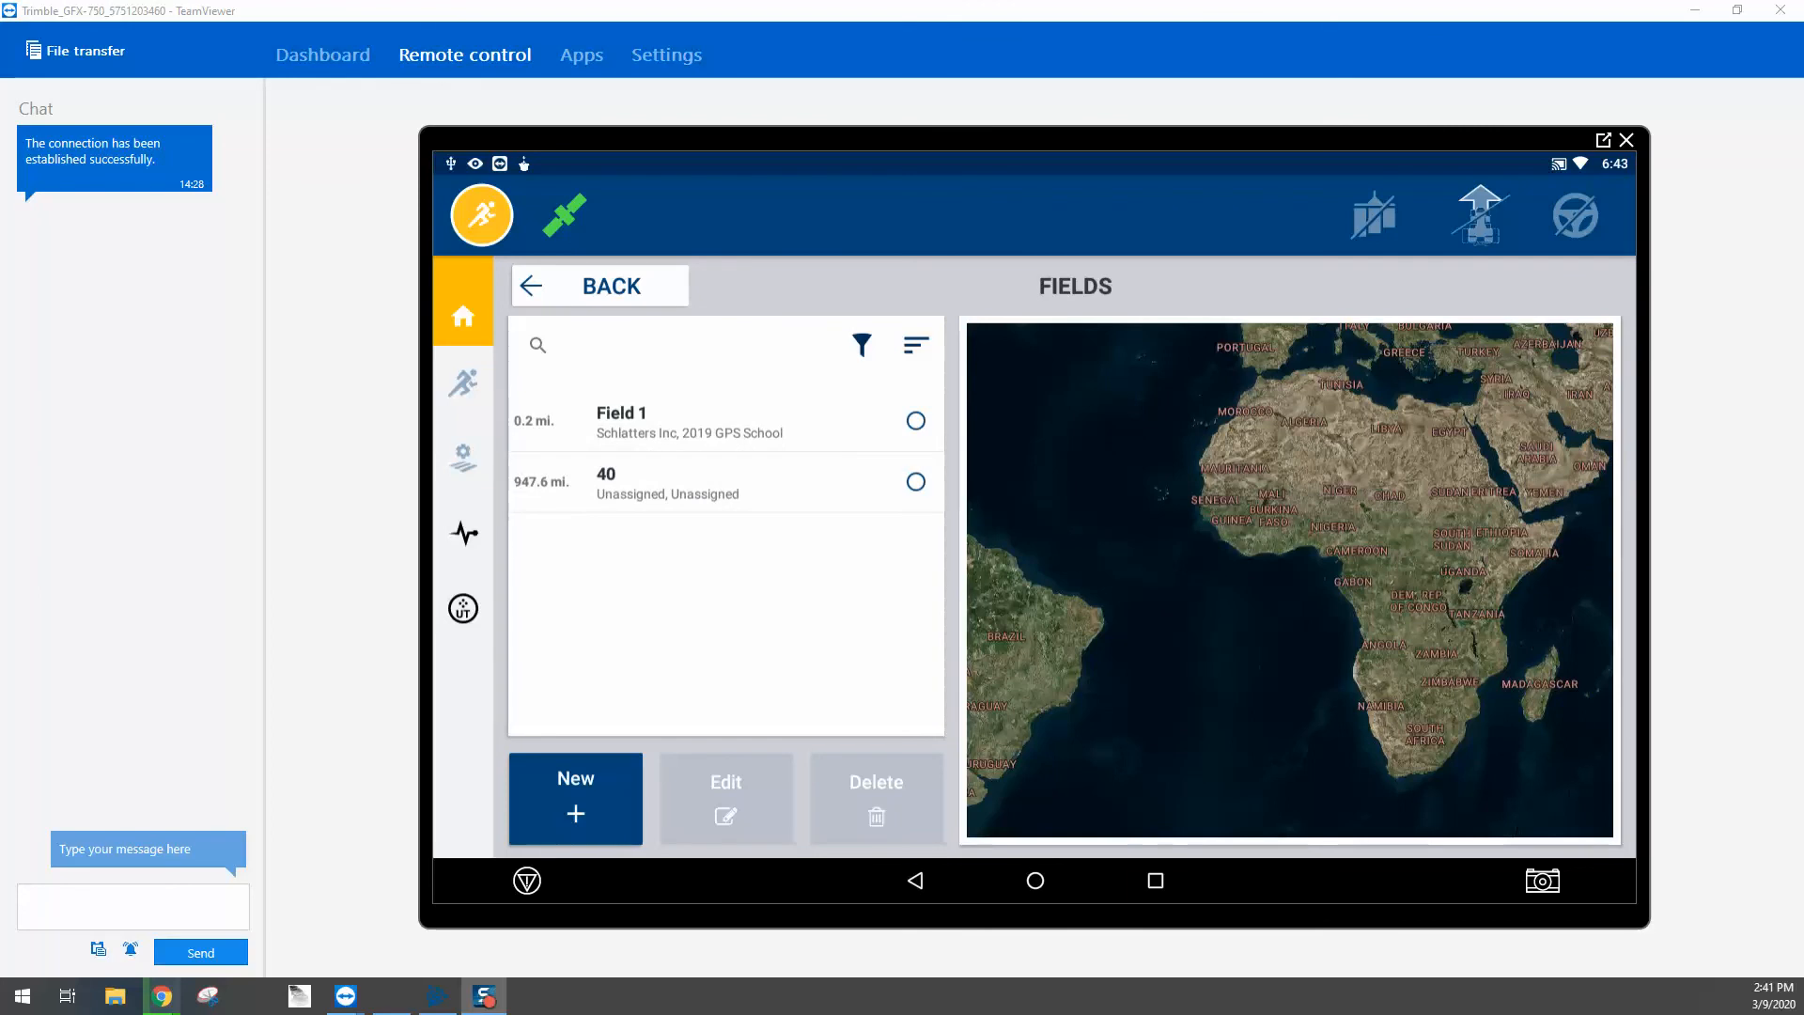
click(726, 421)
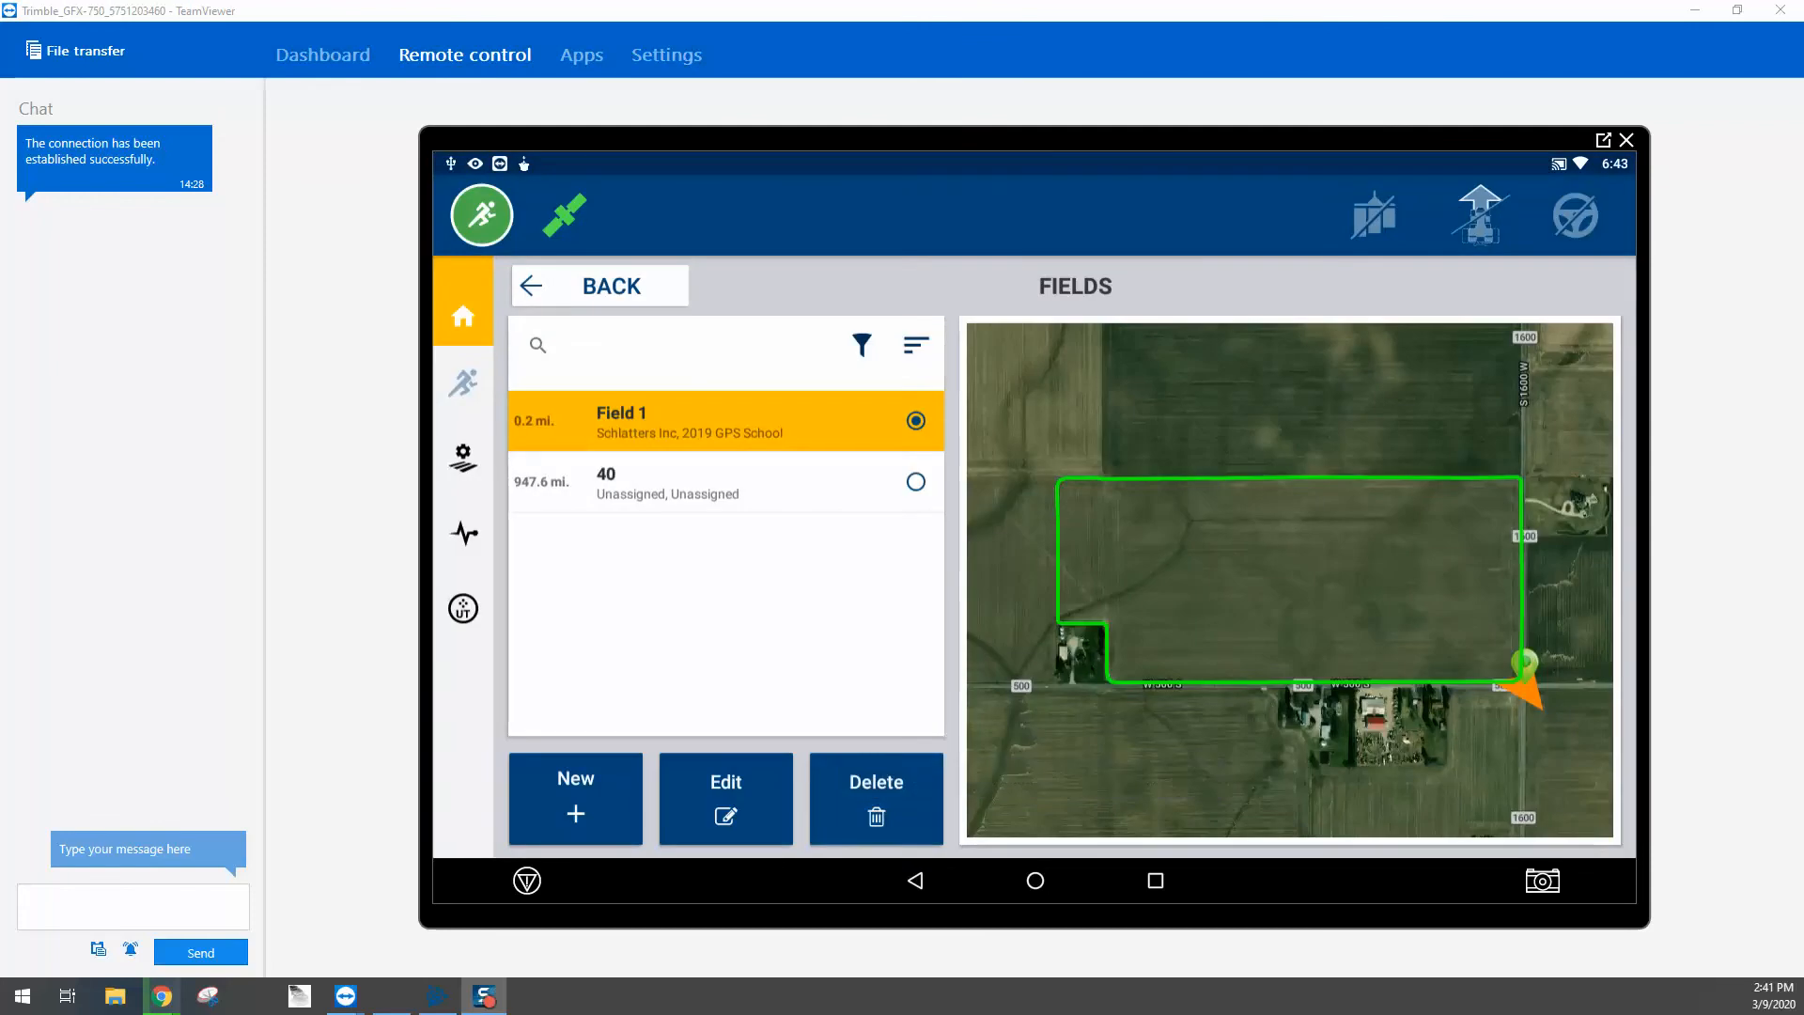
click(600, 286)
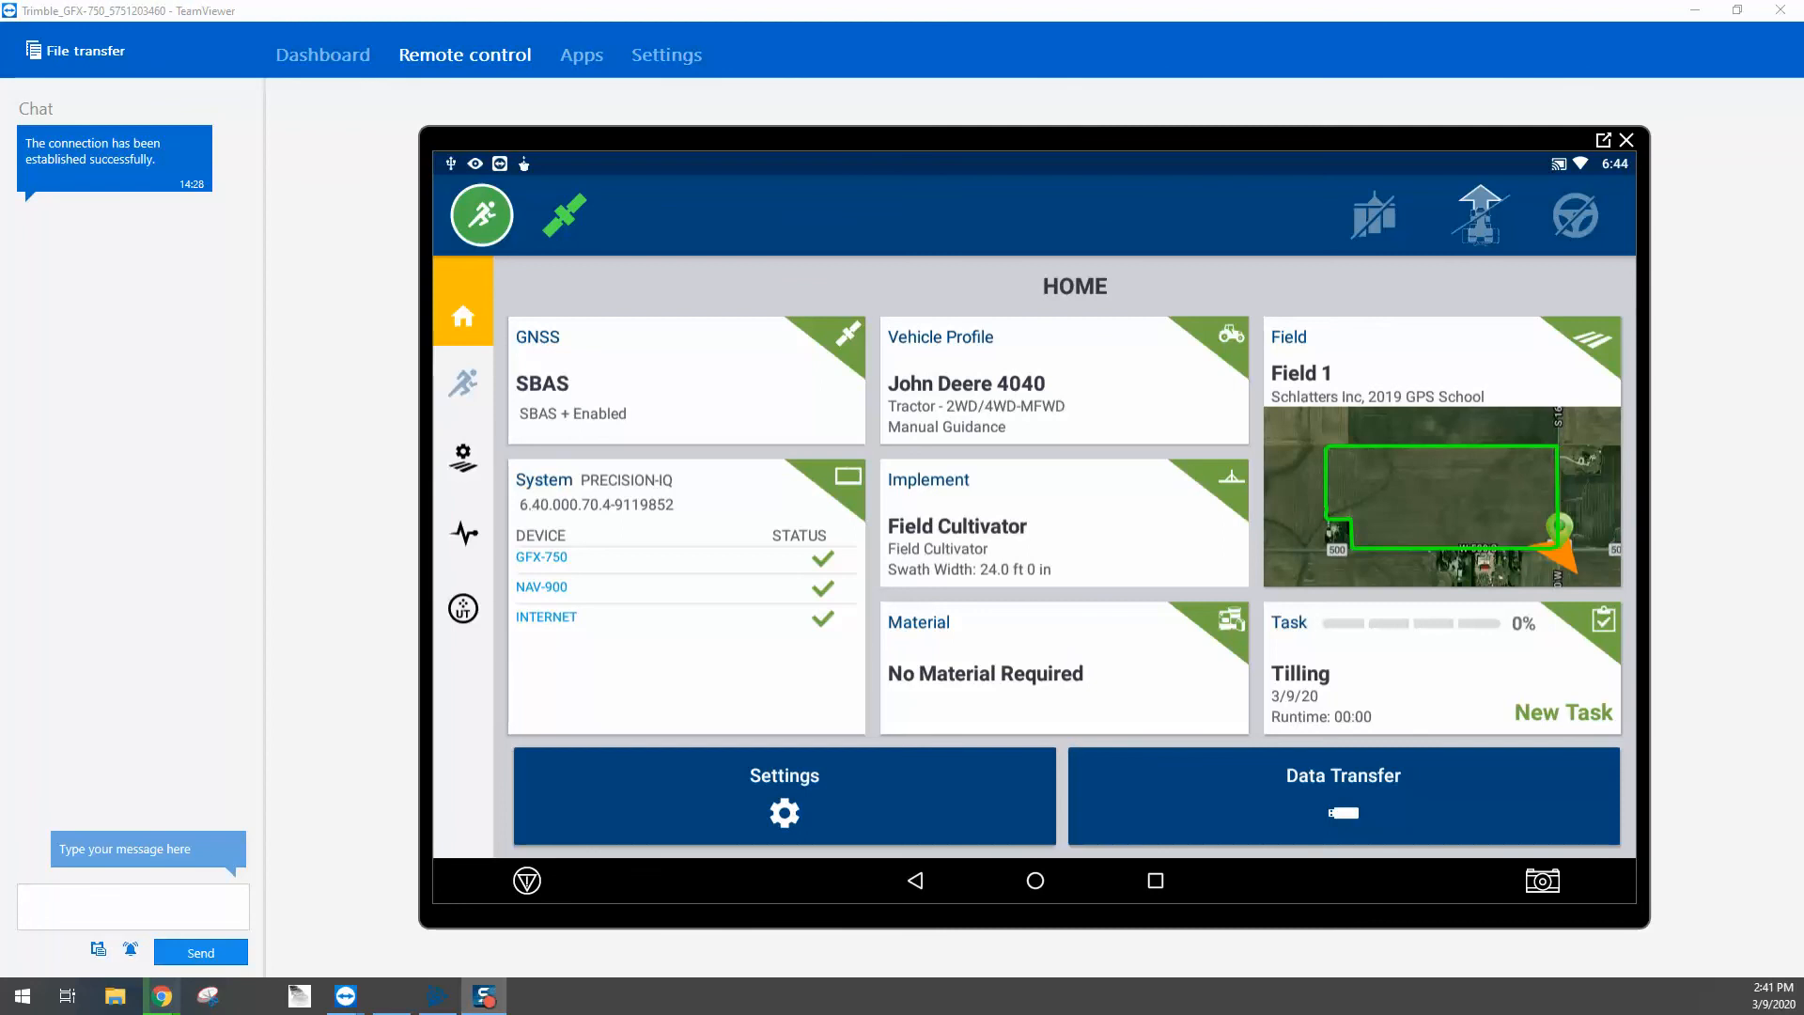
Step: Activate the LINE_ line set in the guidance patterns of Field 1
click(464, 459)
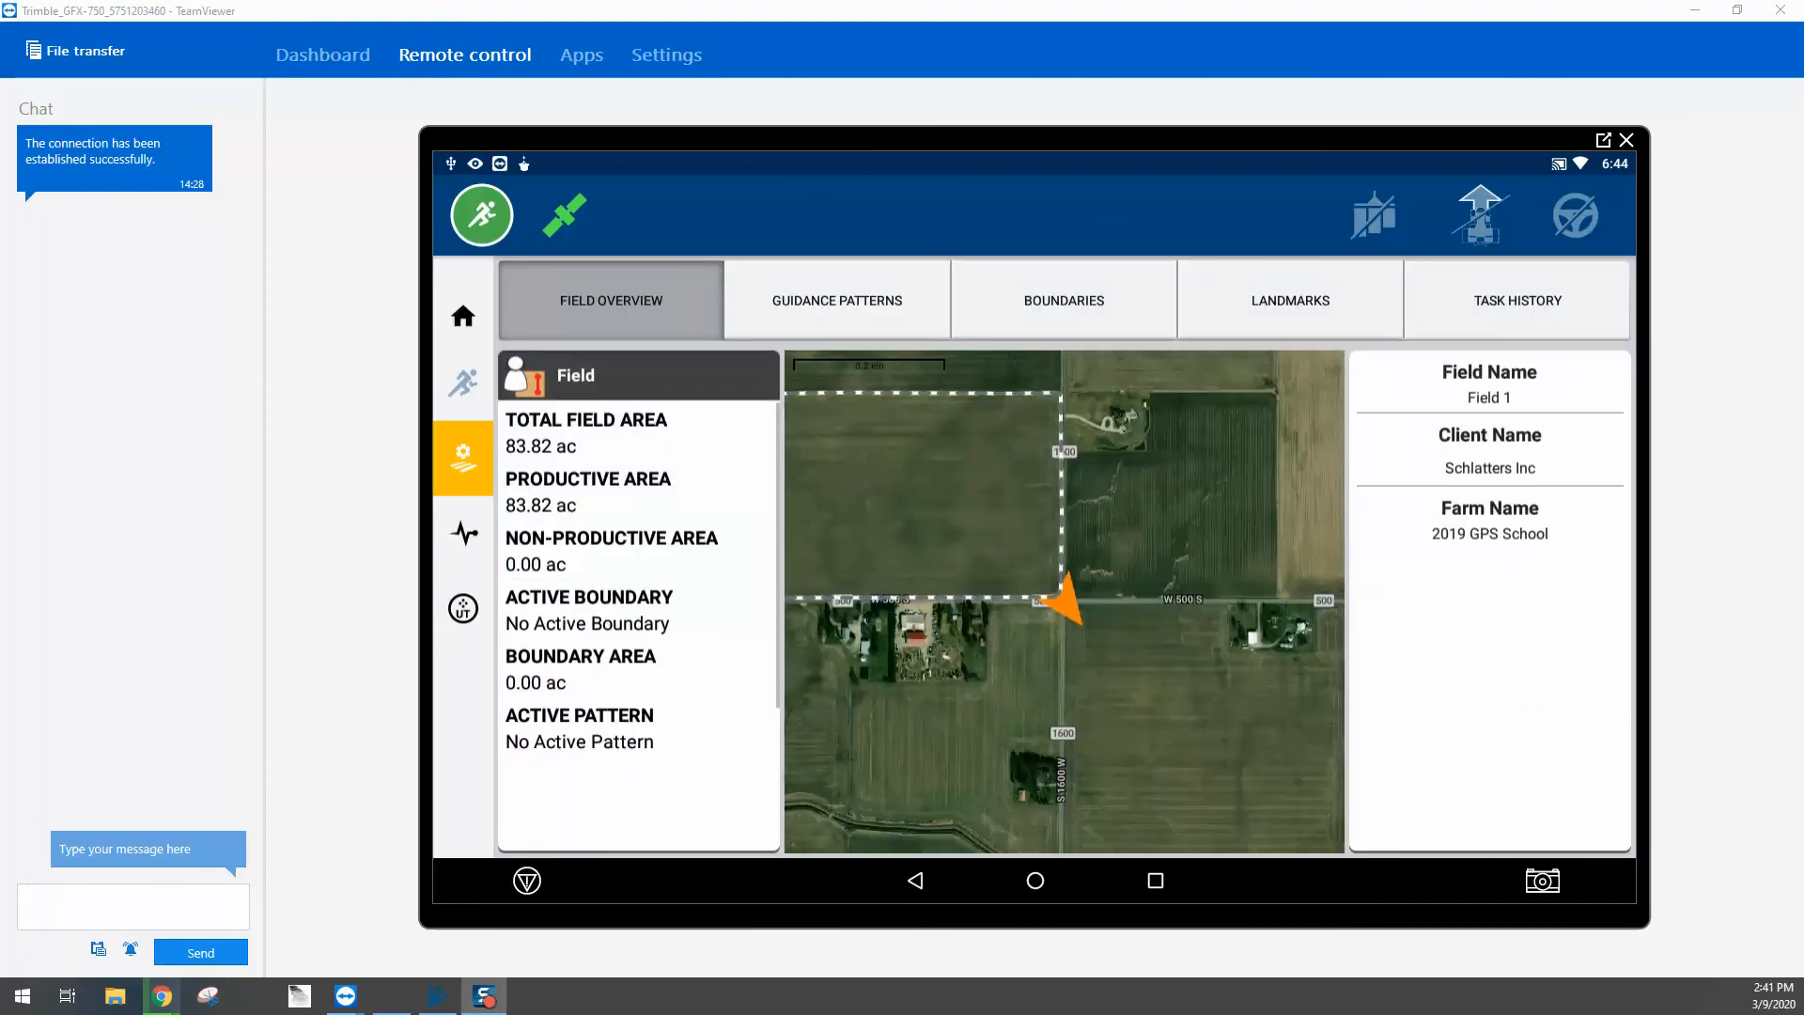
click(838, 301)
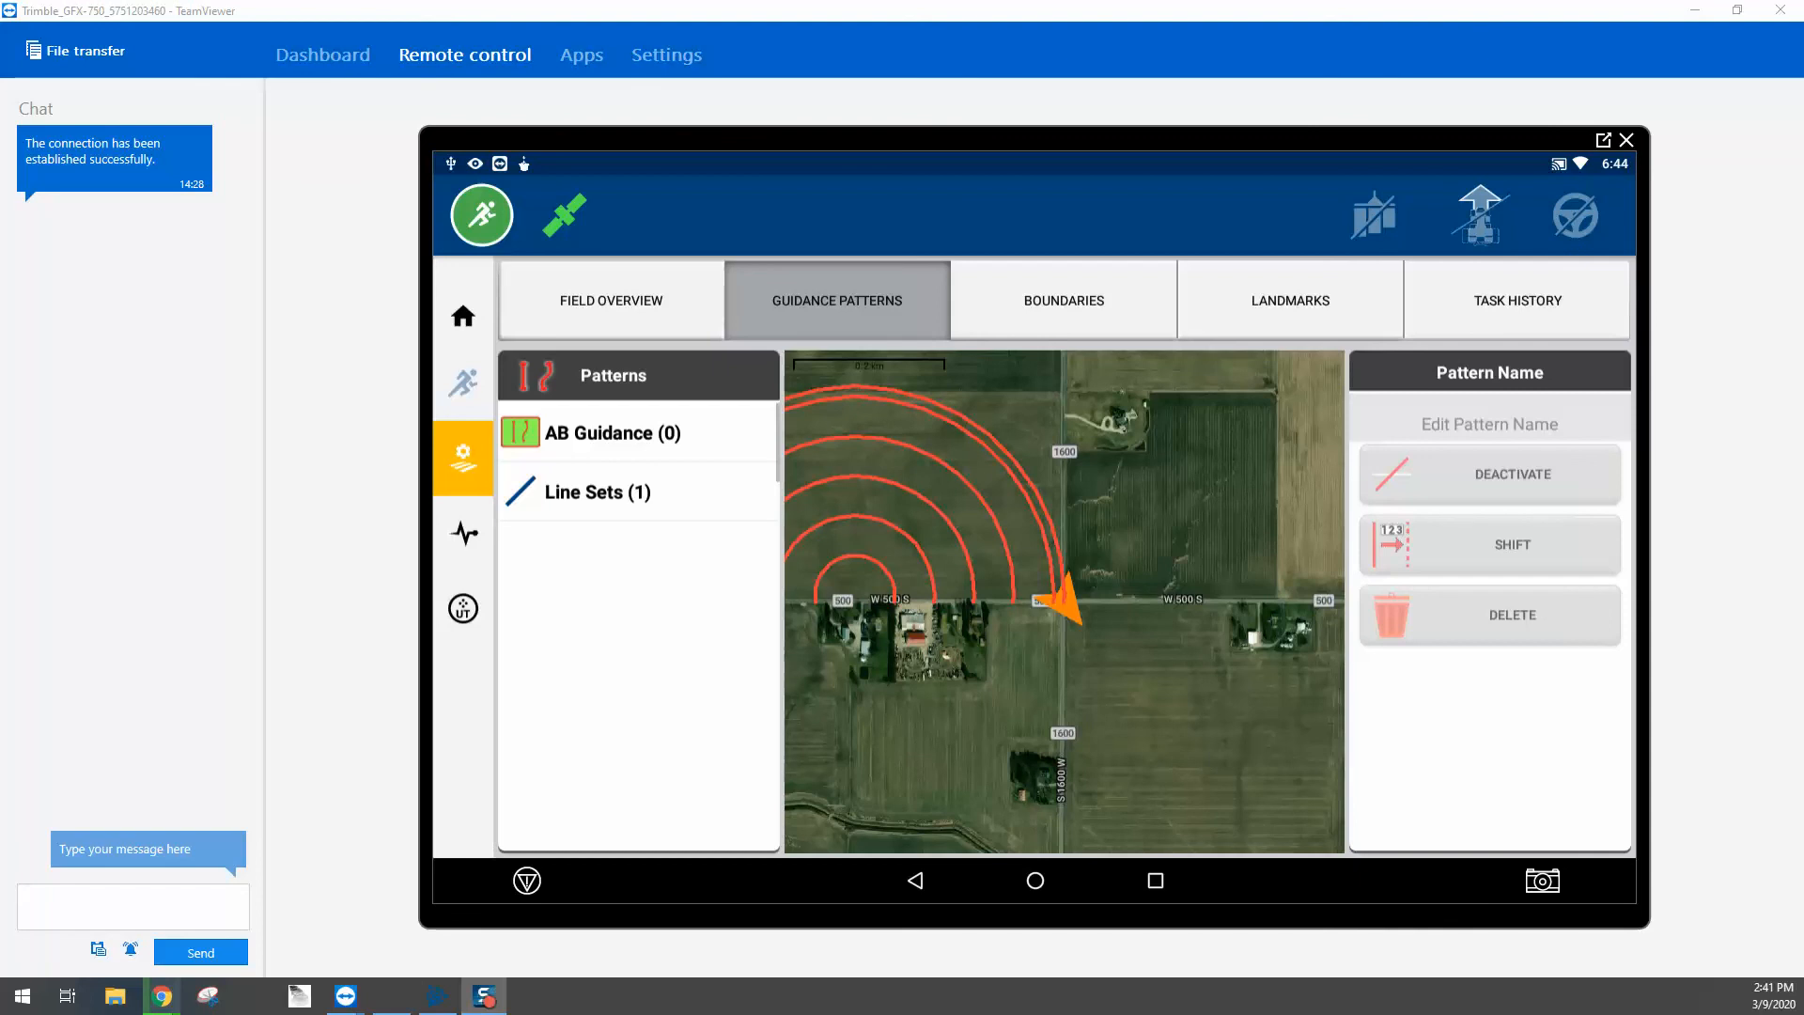
click(638, 491)
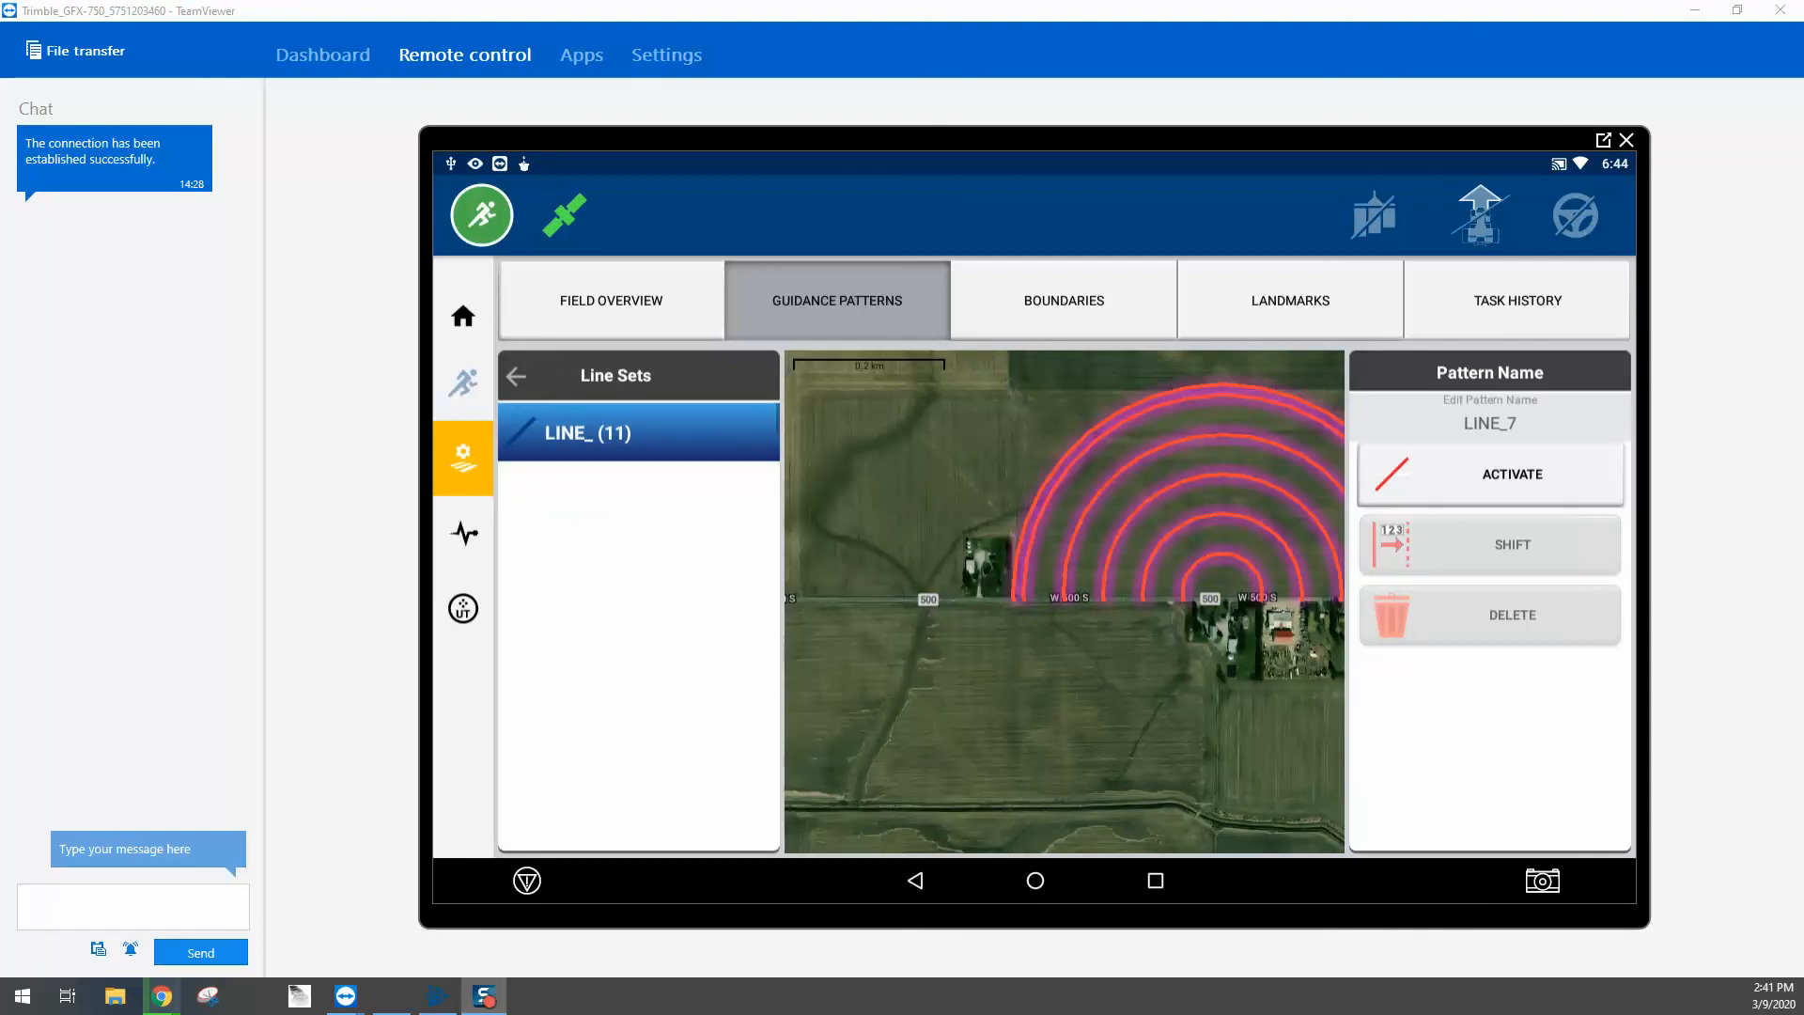
click(1491, 475)
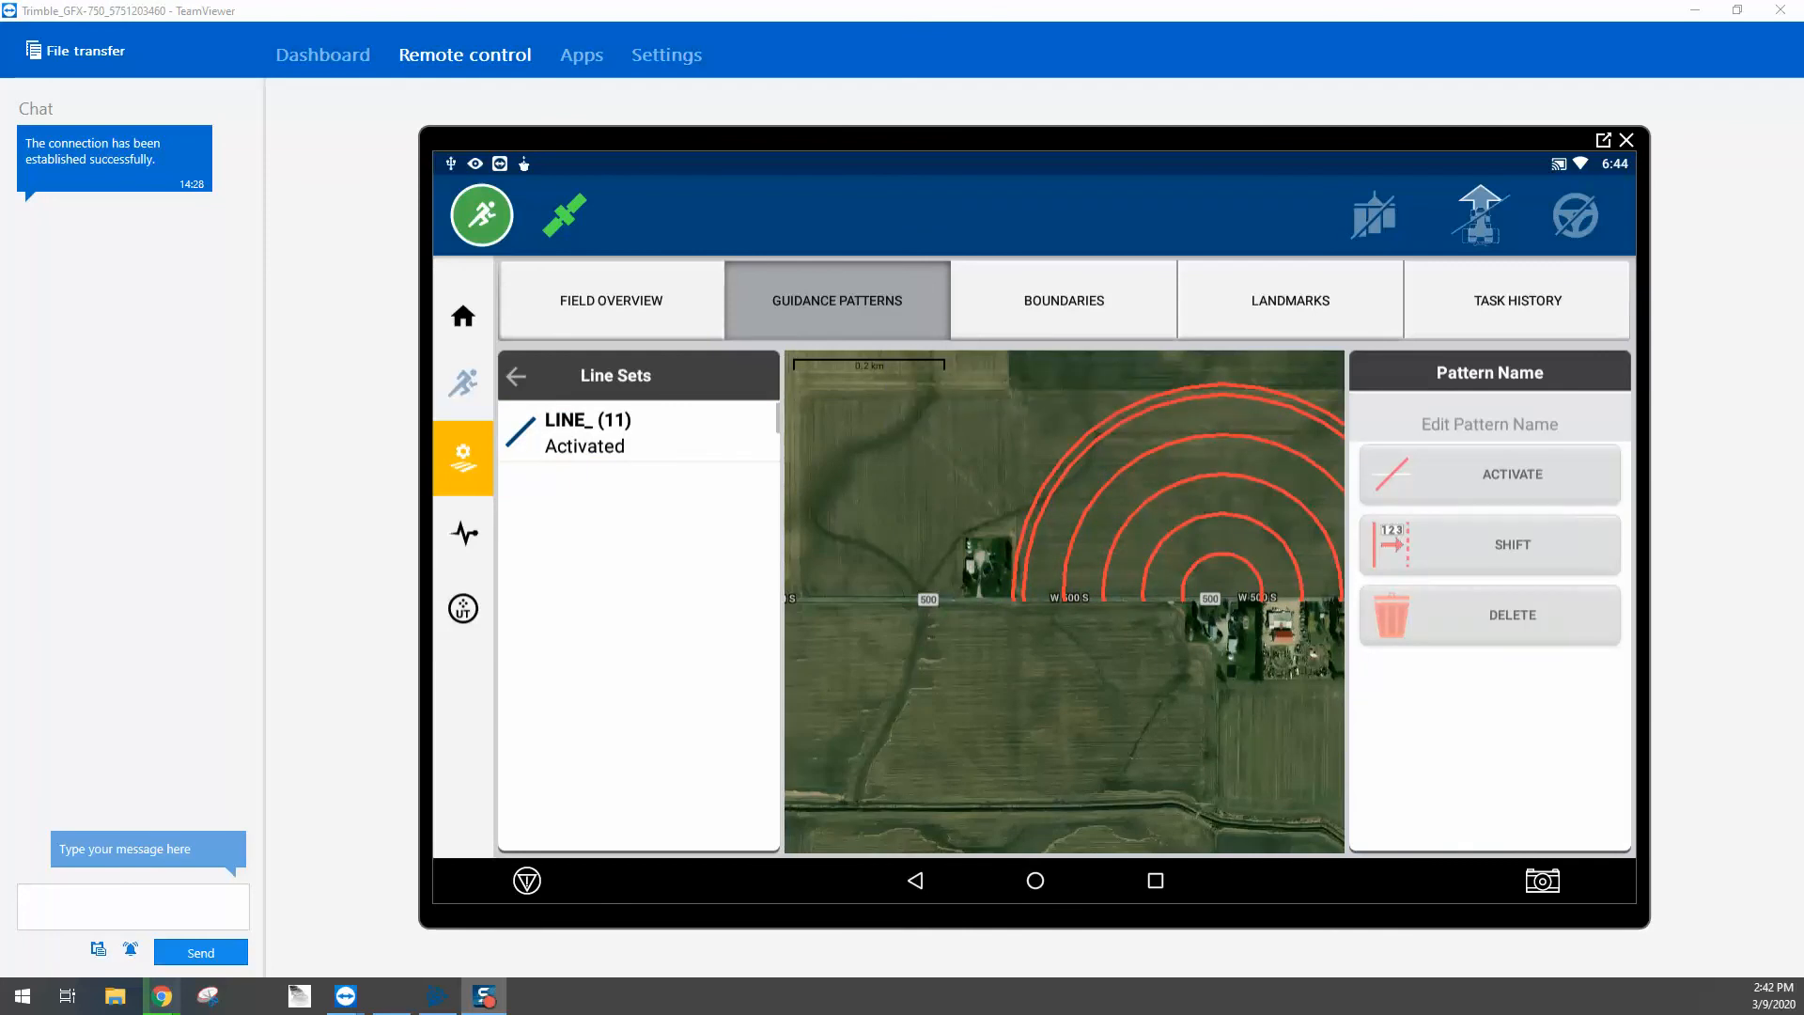
Step: Leave the field manager, go to the run screen and change the map to the tilted perspective view
click(463, 316)
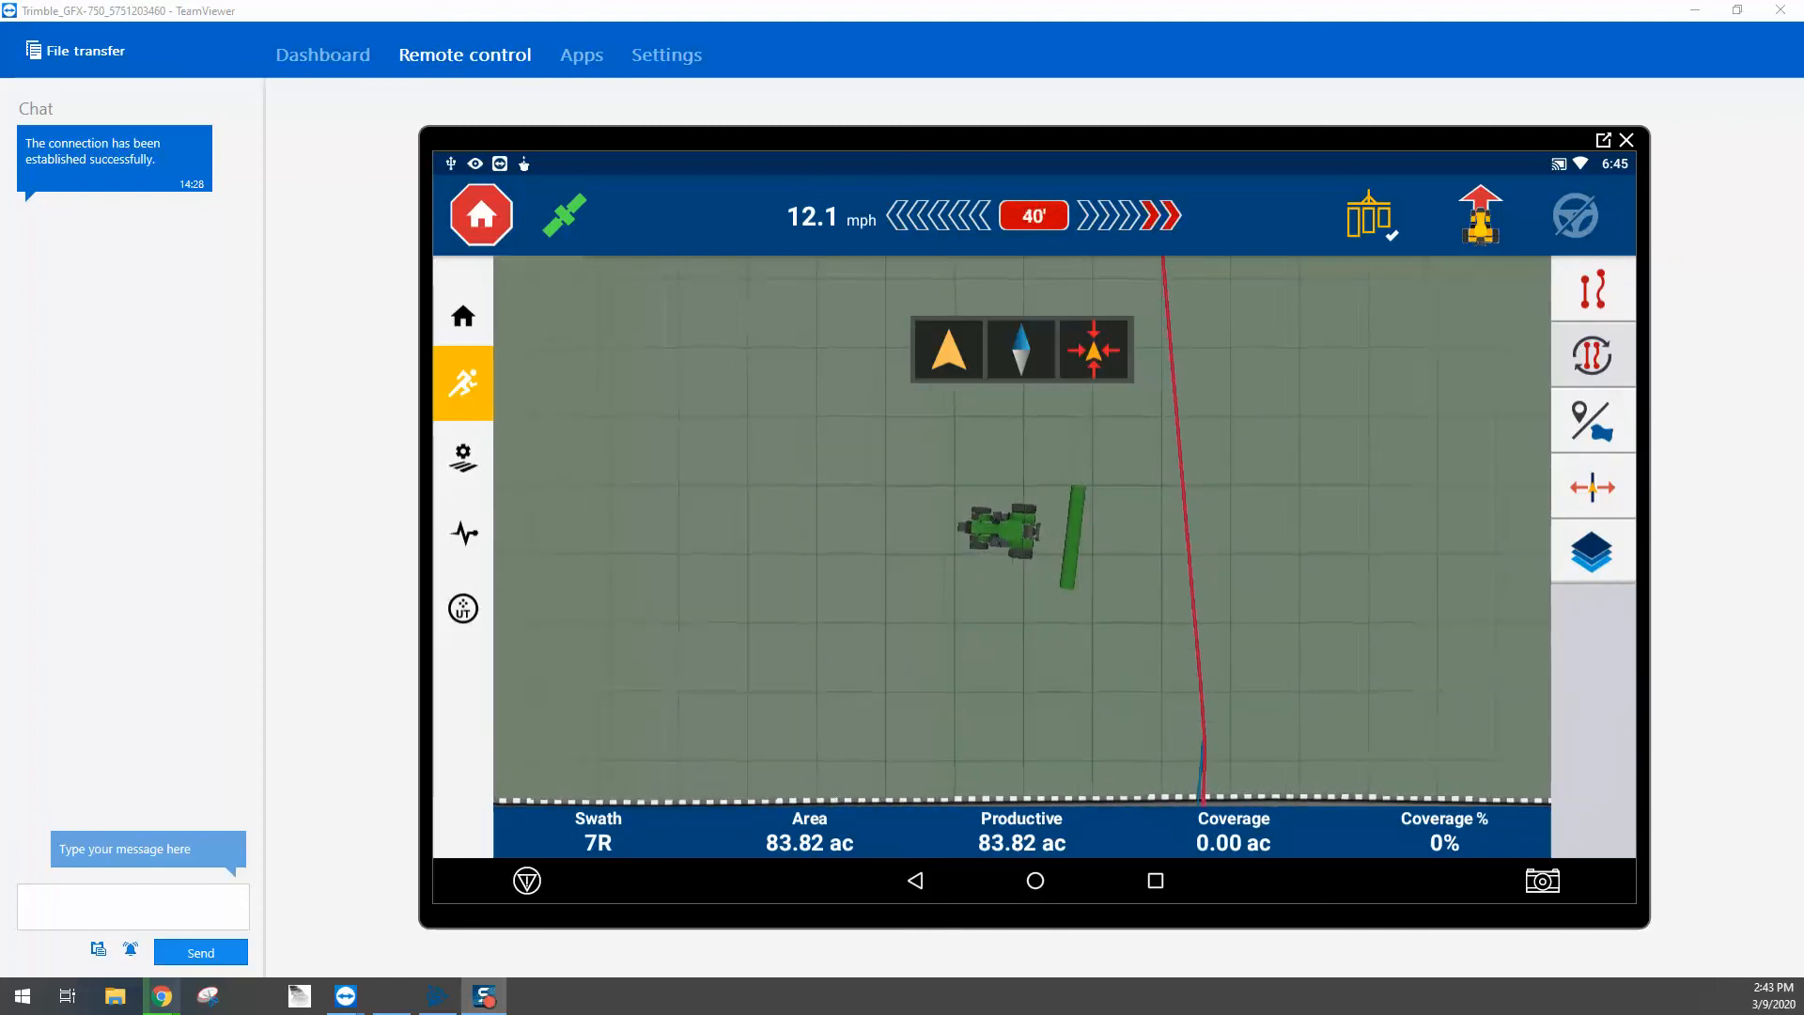
click(949, 350)
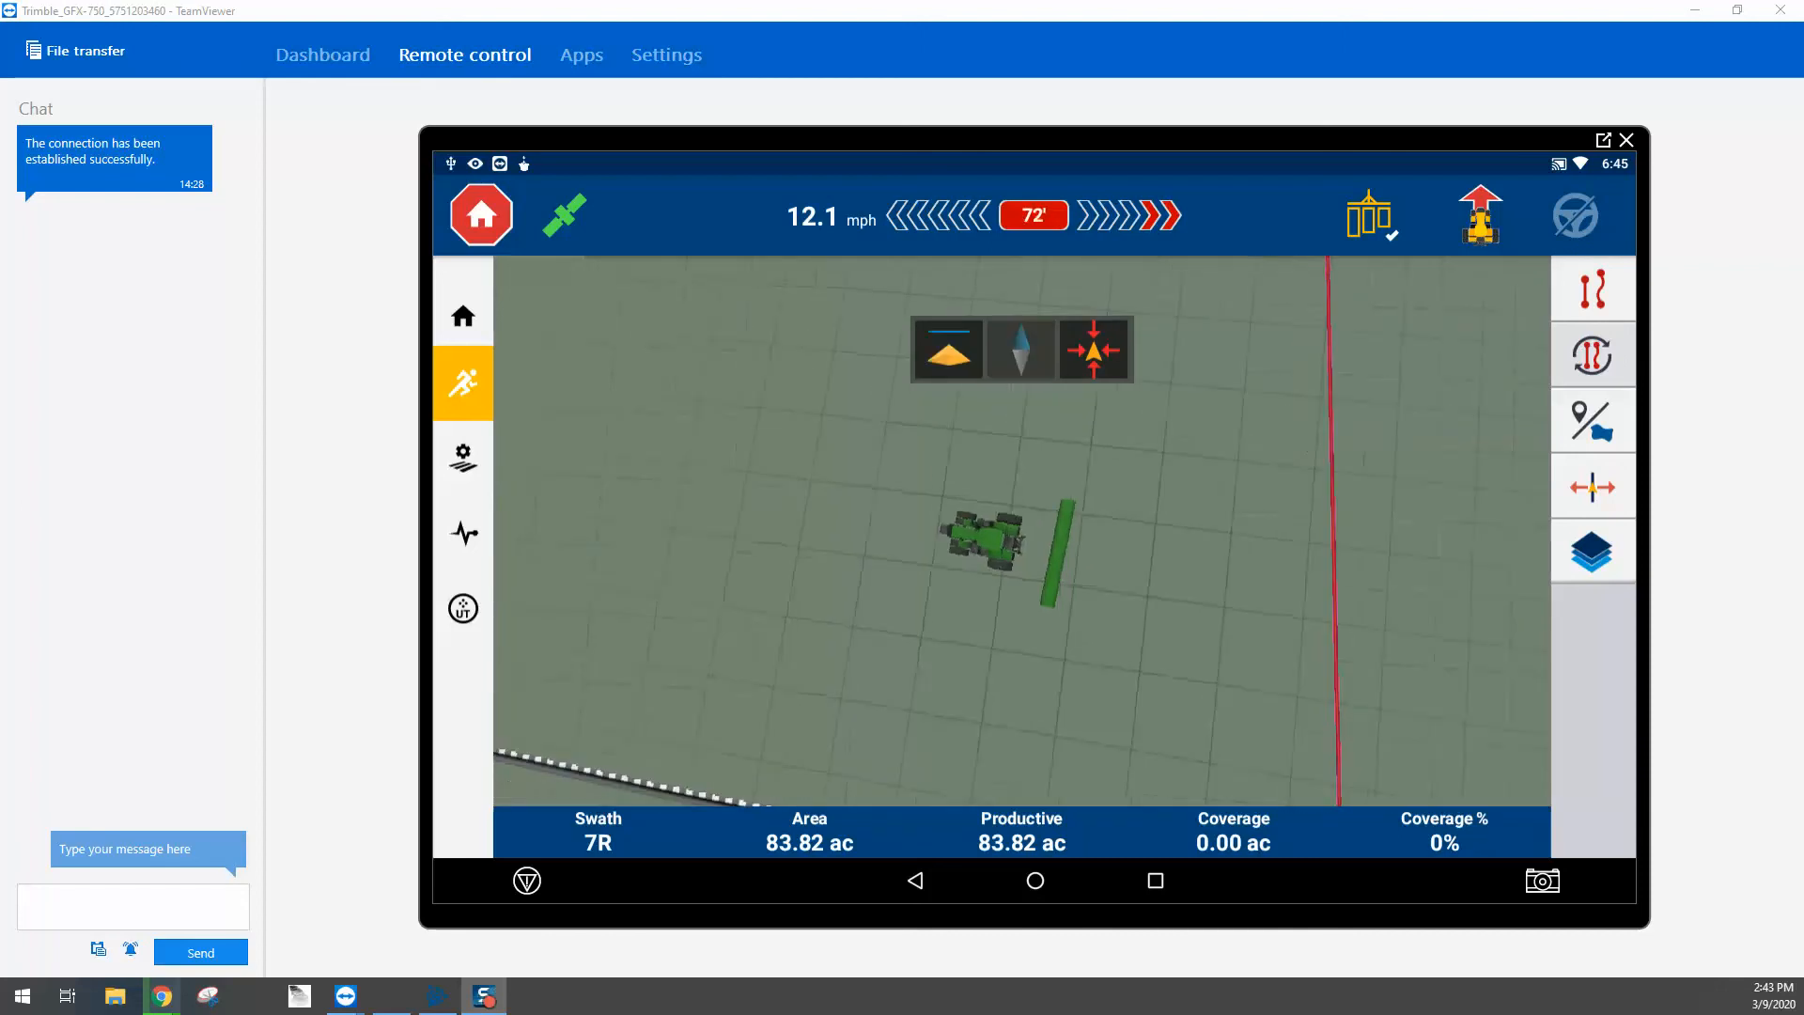